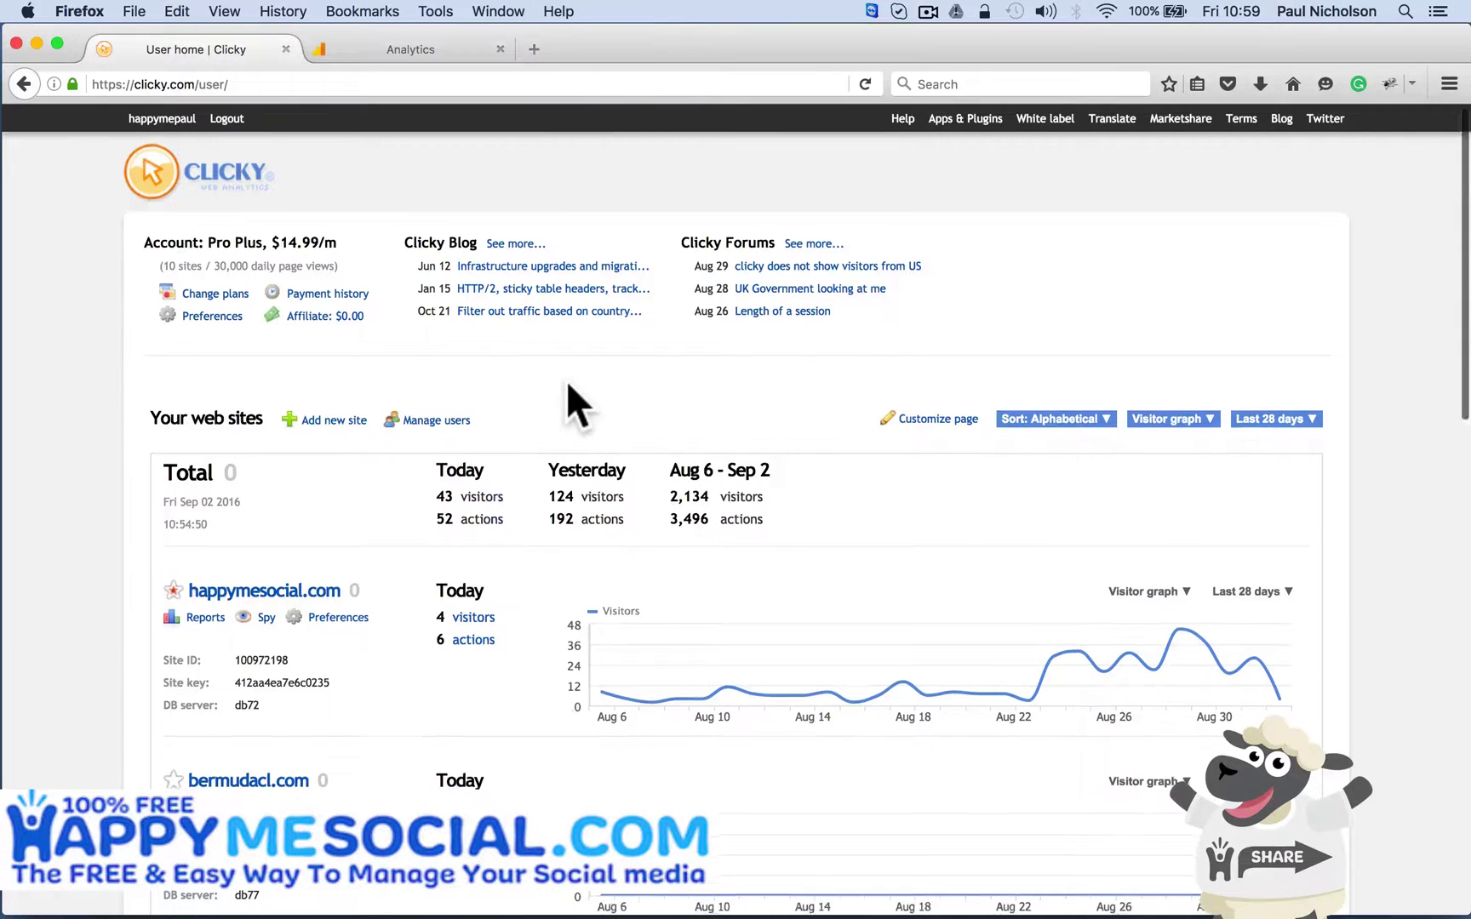
scroll(567, 383, "down", 10)
scroll(567, 382, "down", 5)
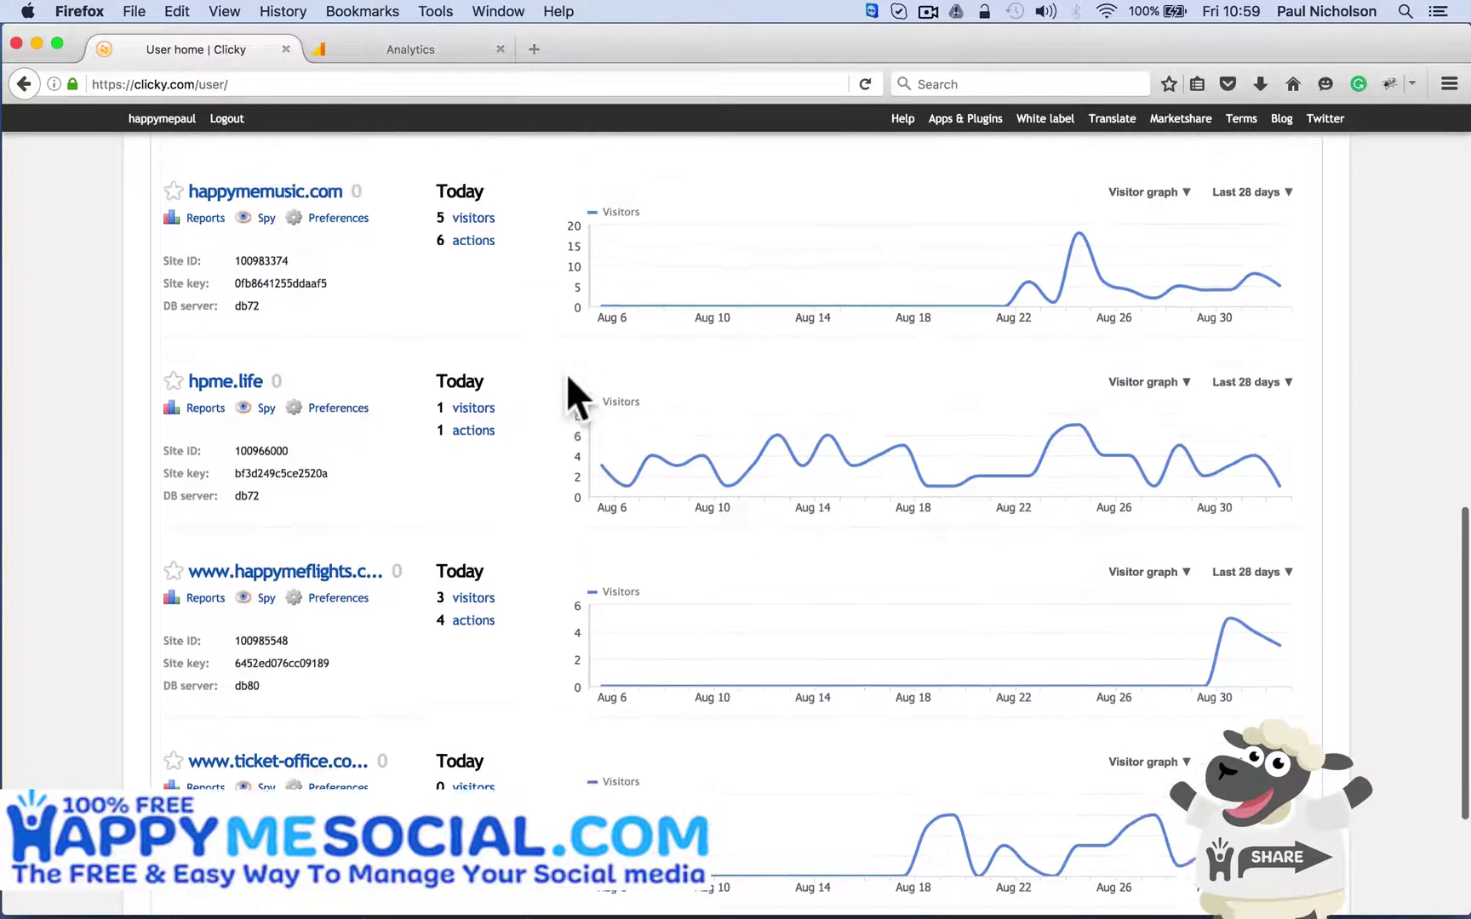
scroll(567, 372, "up", 4)
scroll(567, 373, "up", 3)
scroll(567, 372, "up", 2)
scroll(567, 372, "up", 2)
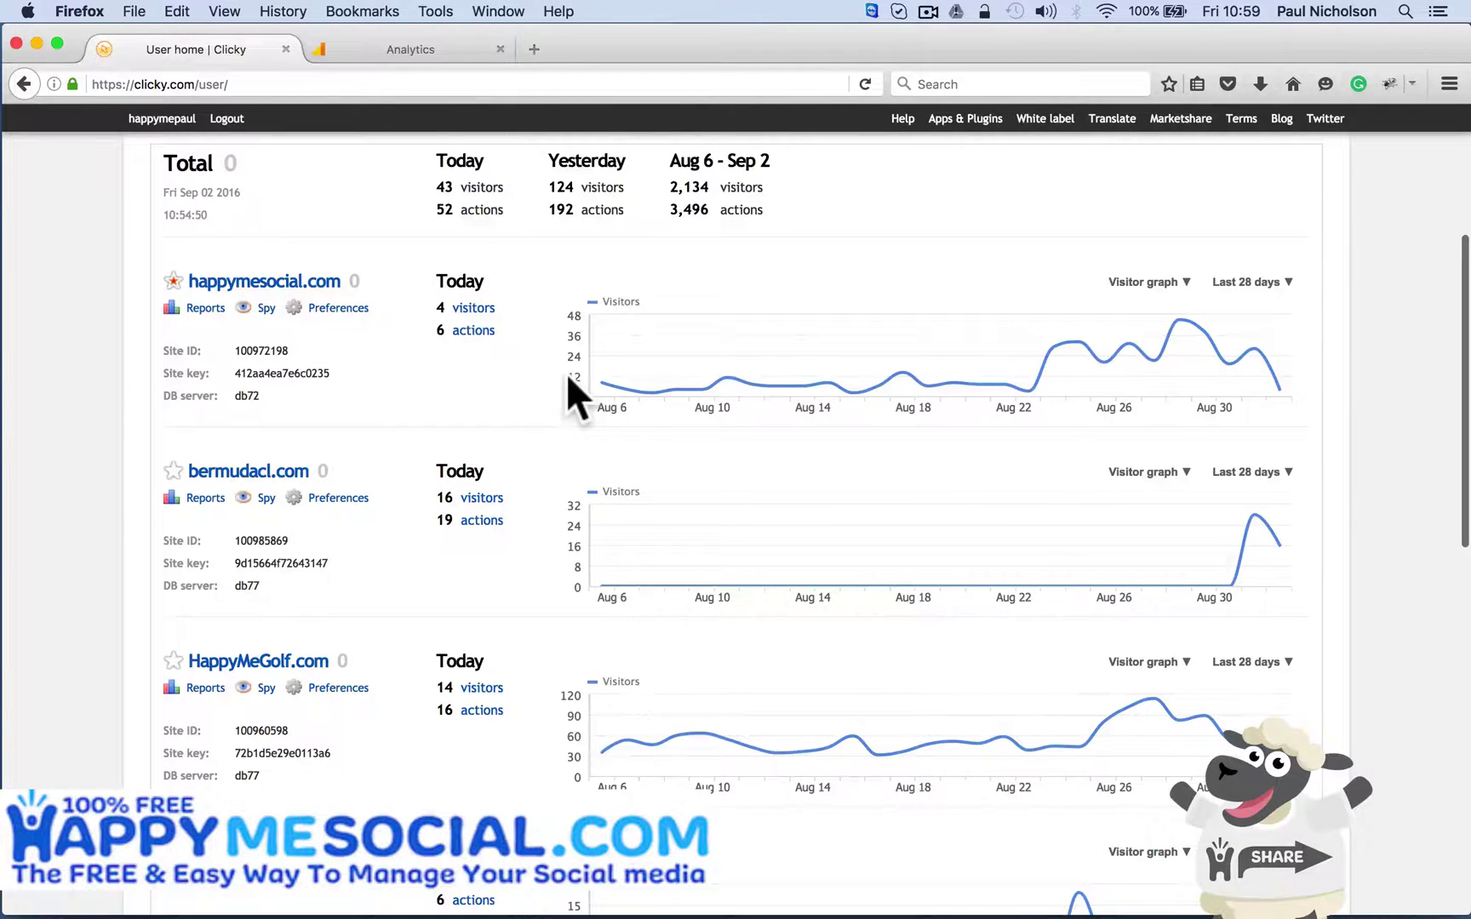
scroll(567, 373, "up", 2)
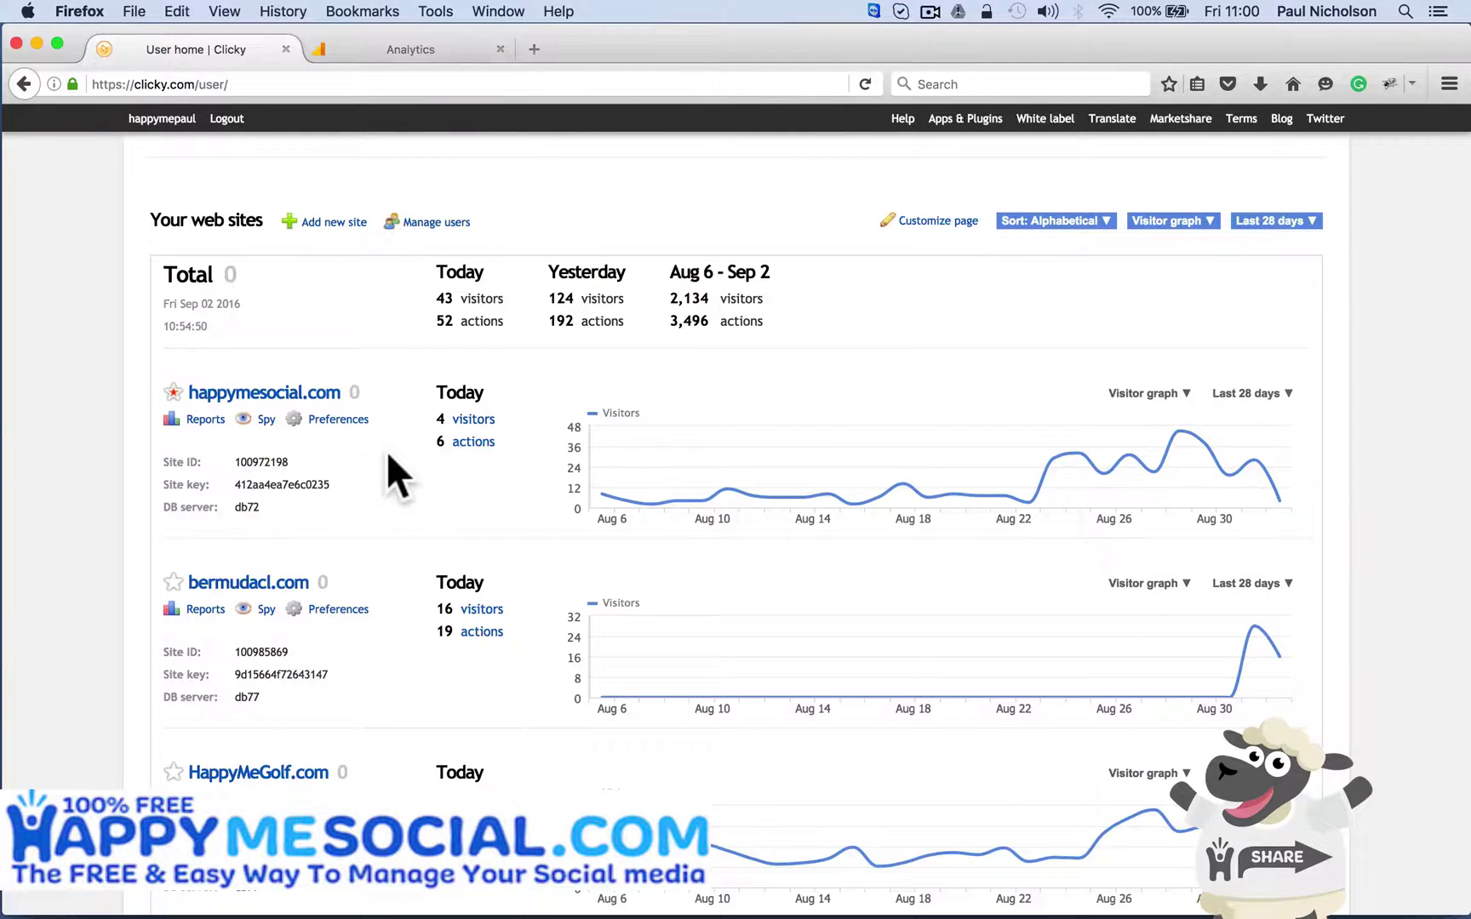
scroll(429, 714, "down", 2)
scroll(429, 715, "down", 2)
scroll(429, 714, "up", 5)
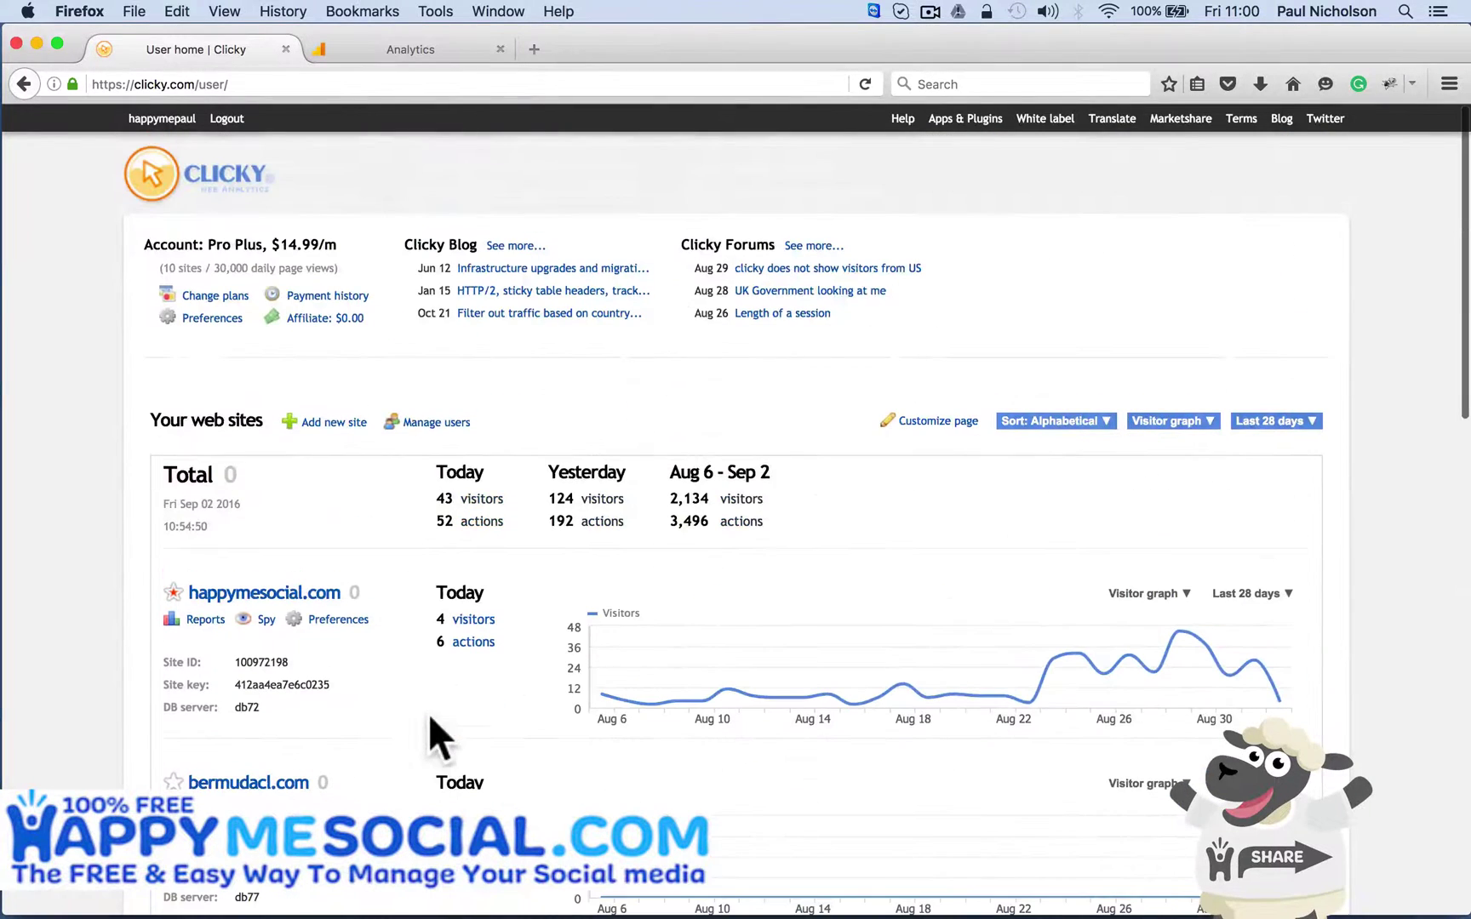
Check the happymesocial.com dashboard and the Google Analytics tab, then return to the Clicky user home
left_click(271, 595)
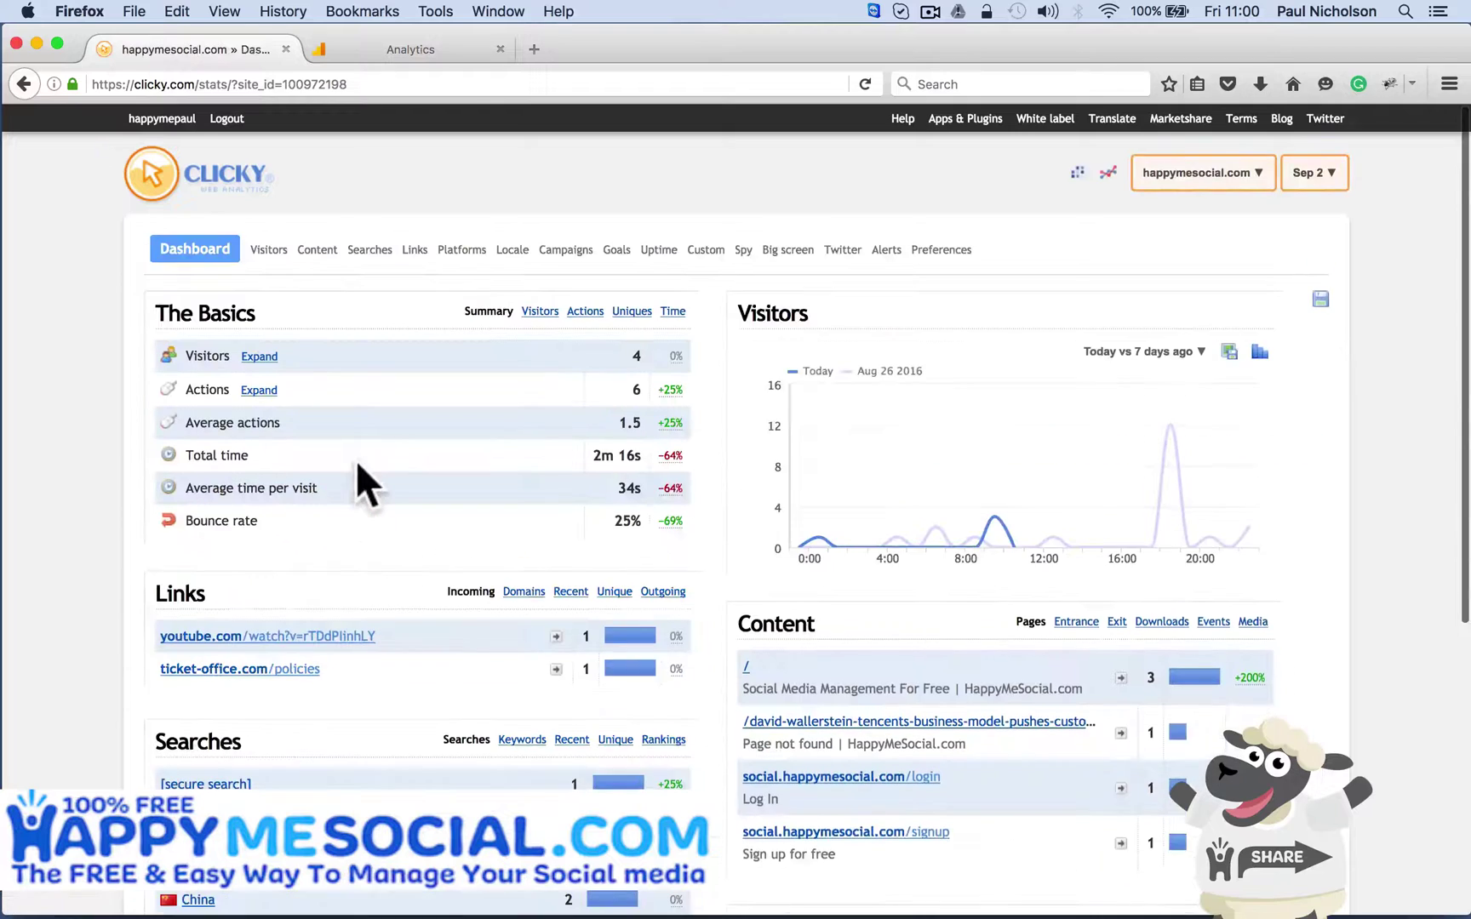
scroll(383, 571, "down", 1)
scroll(383, 571, "down", 3)
scroll(382, 571, "up", 4)
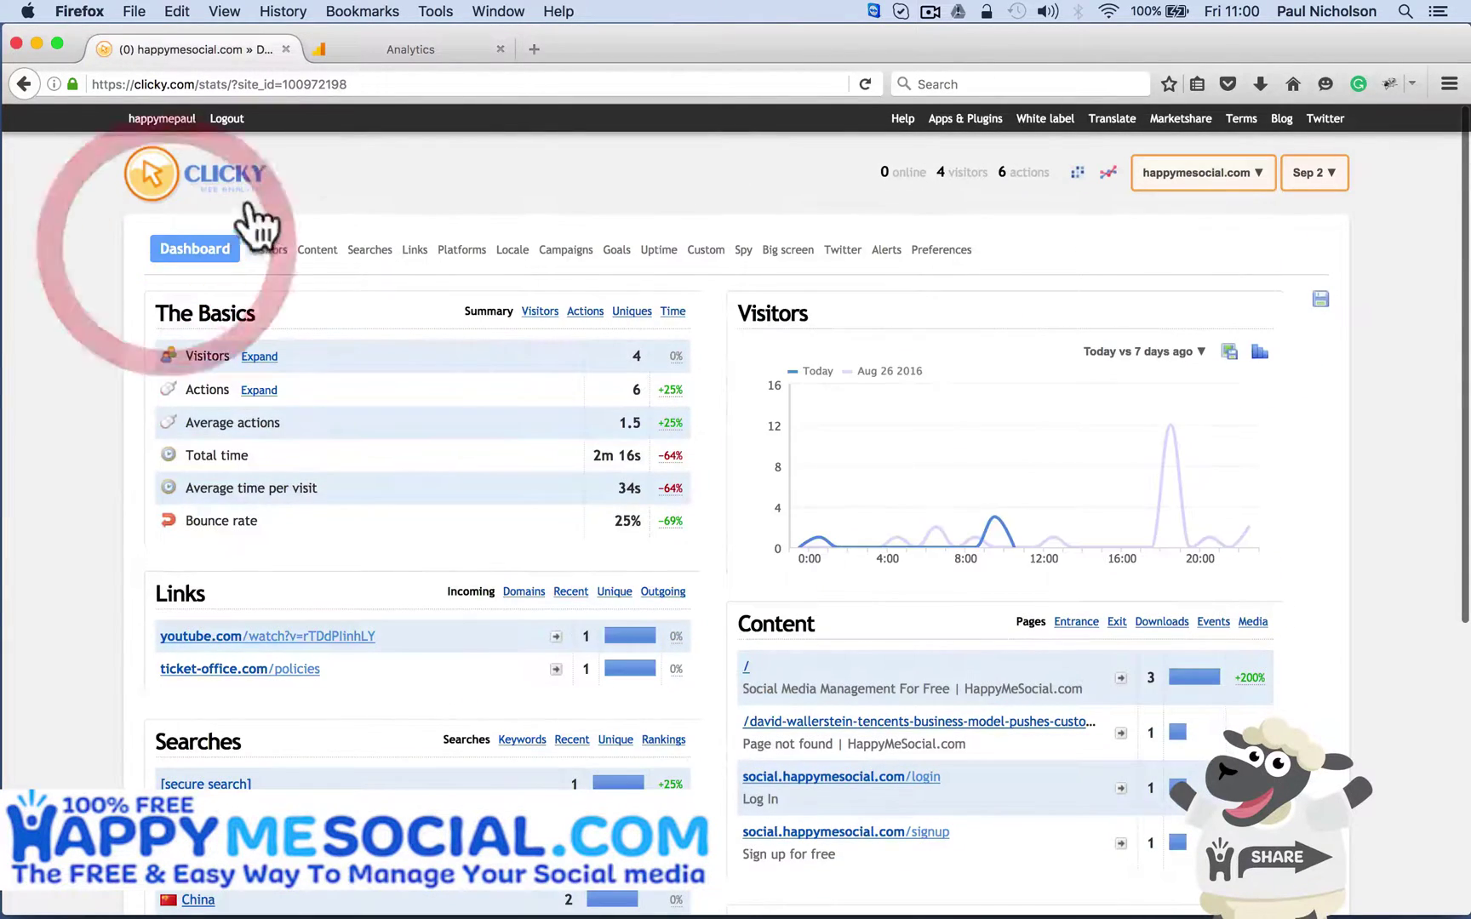
left_click(385, 50)
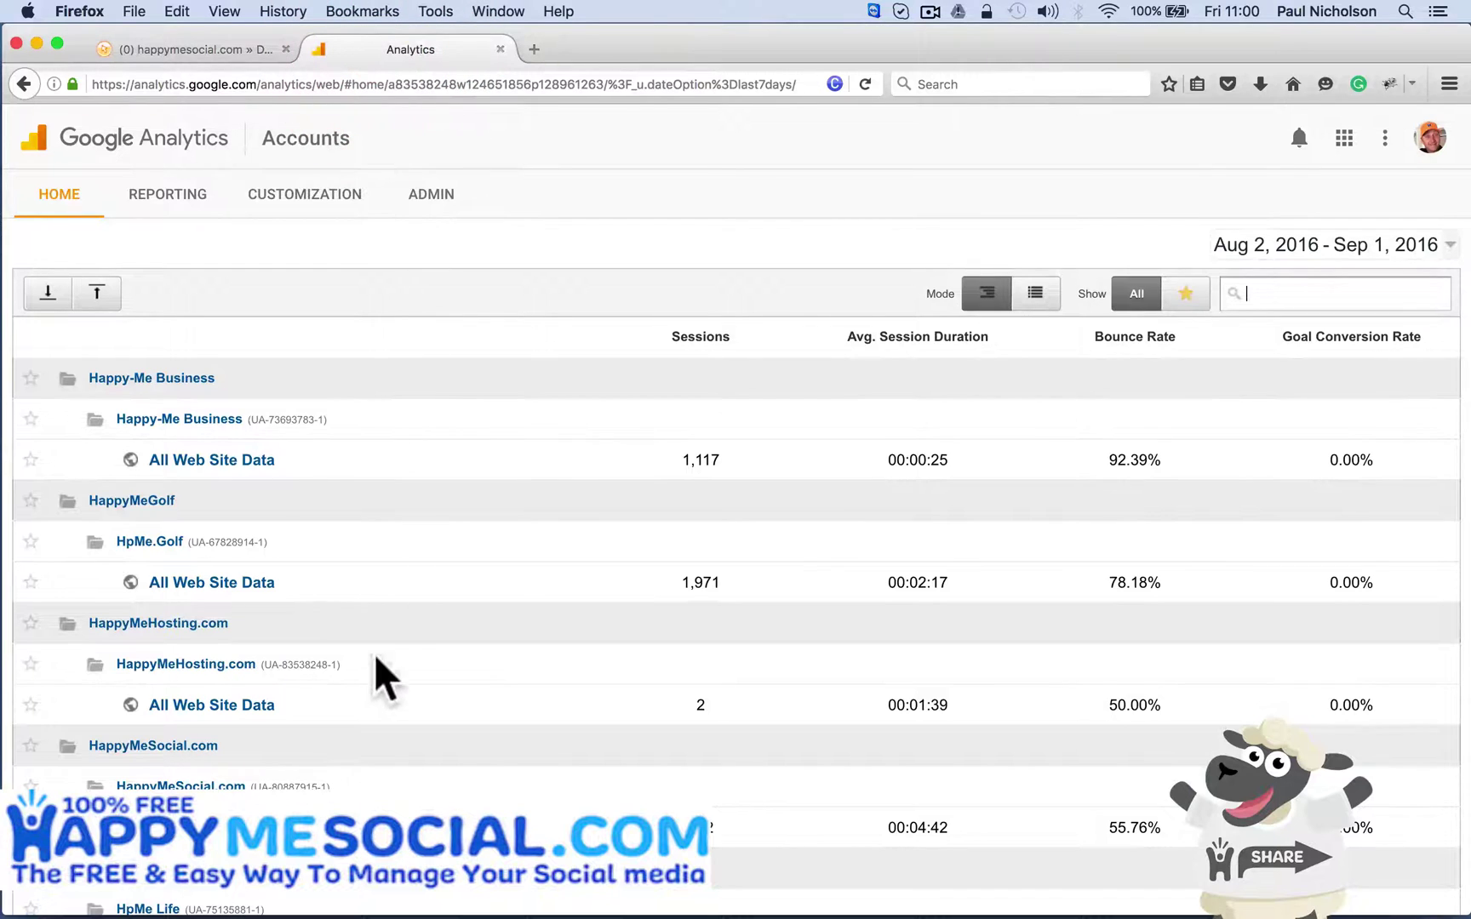
scroll(475, 690, "down", 2)
scroll(474, 689, "up", 2)
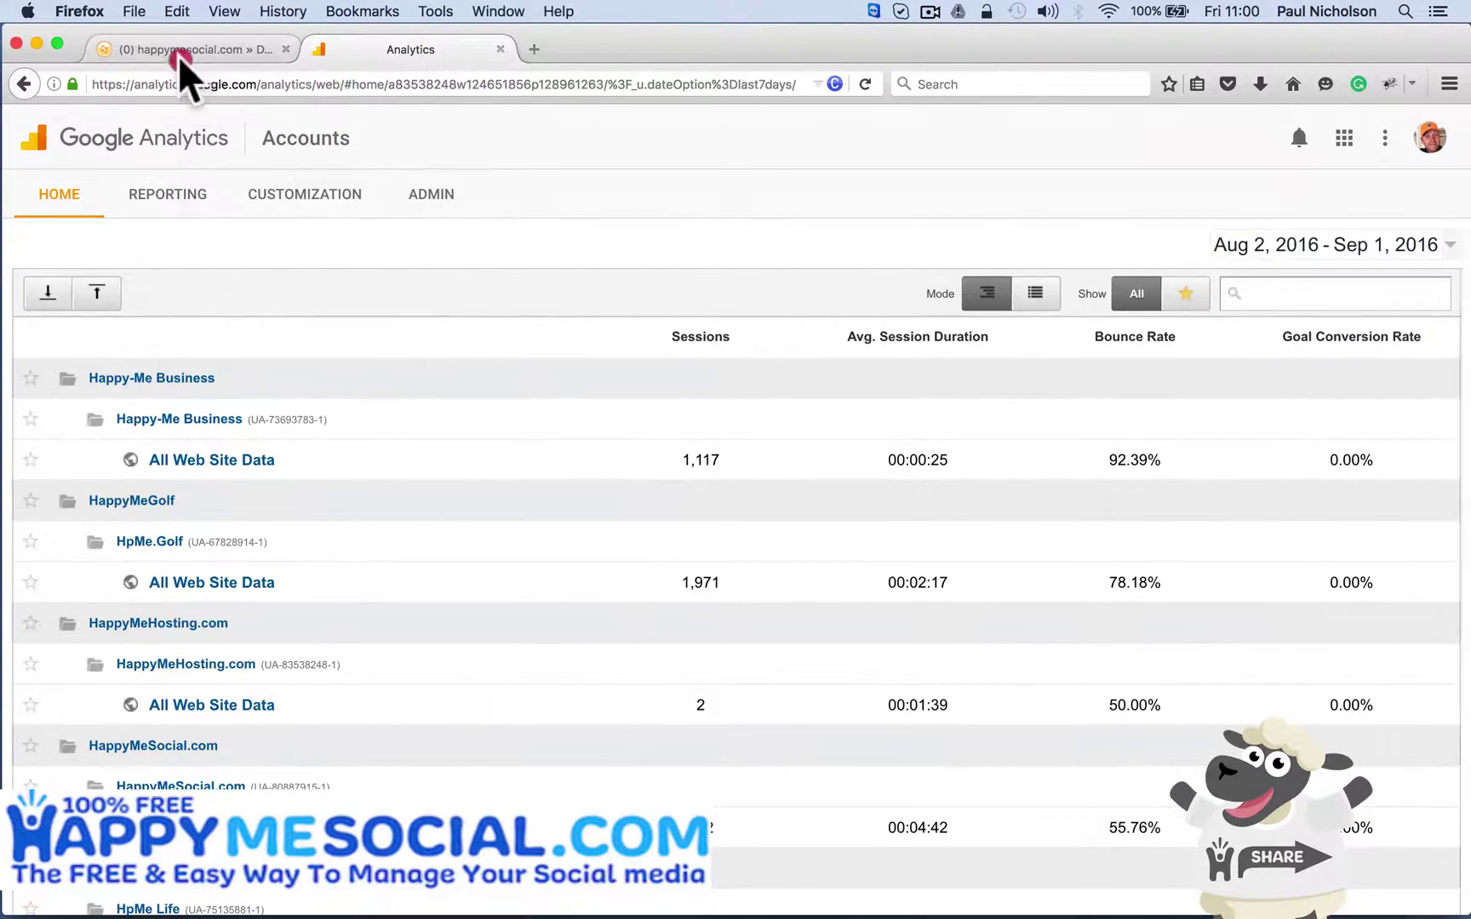
left_click(178, 52)
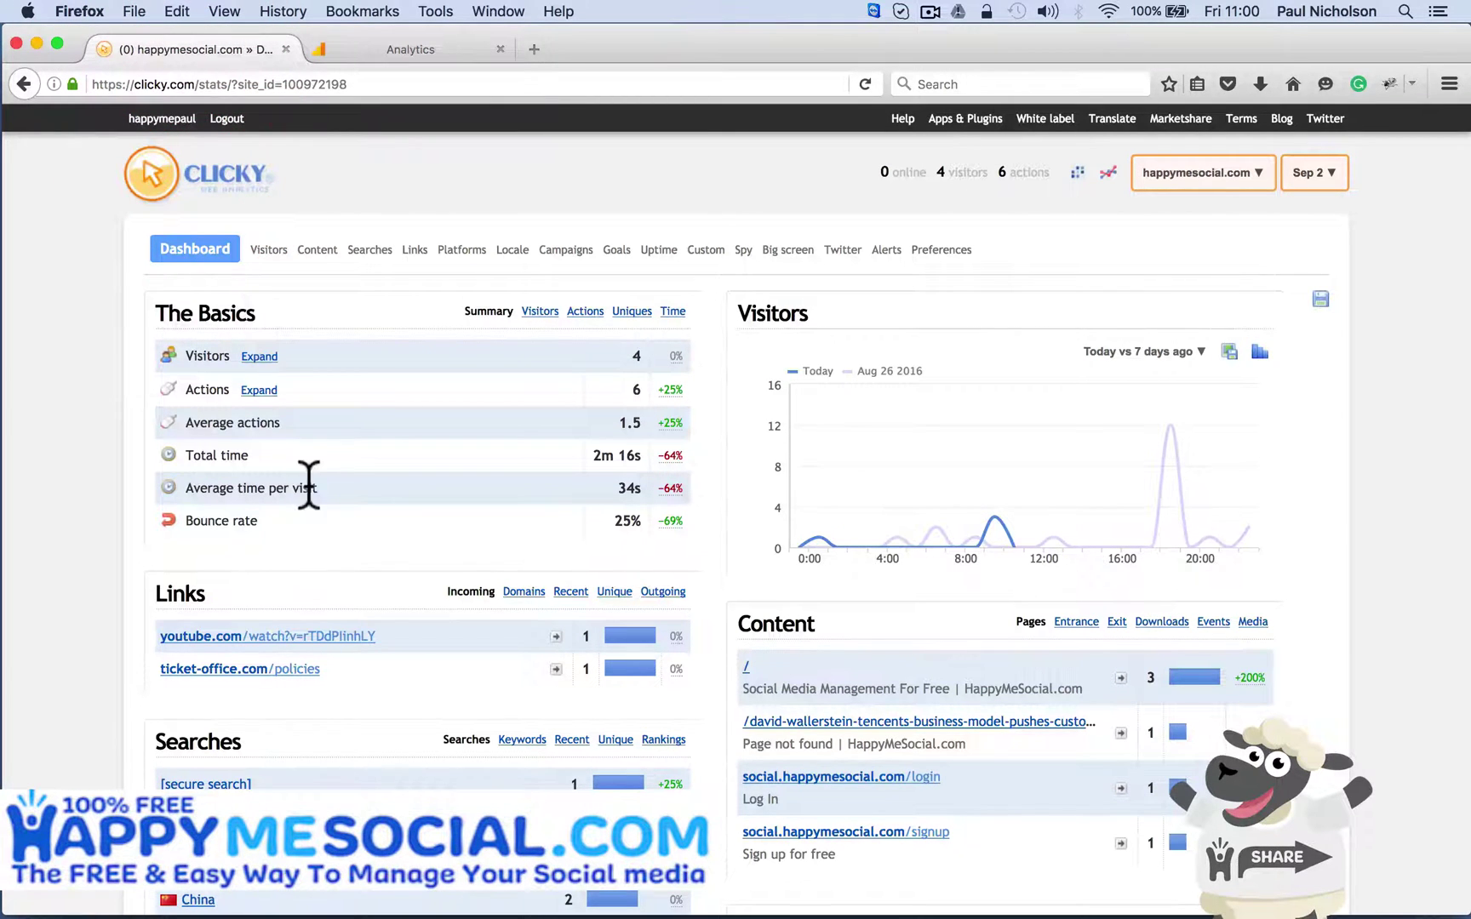
left_click(195, 184)
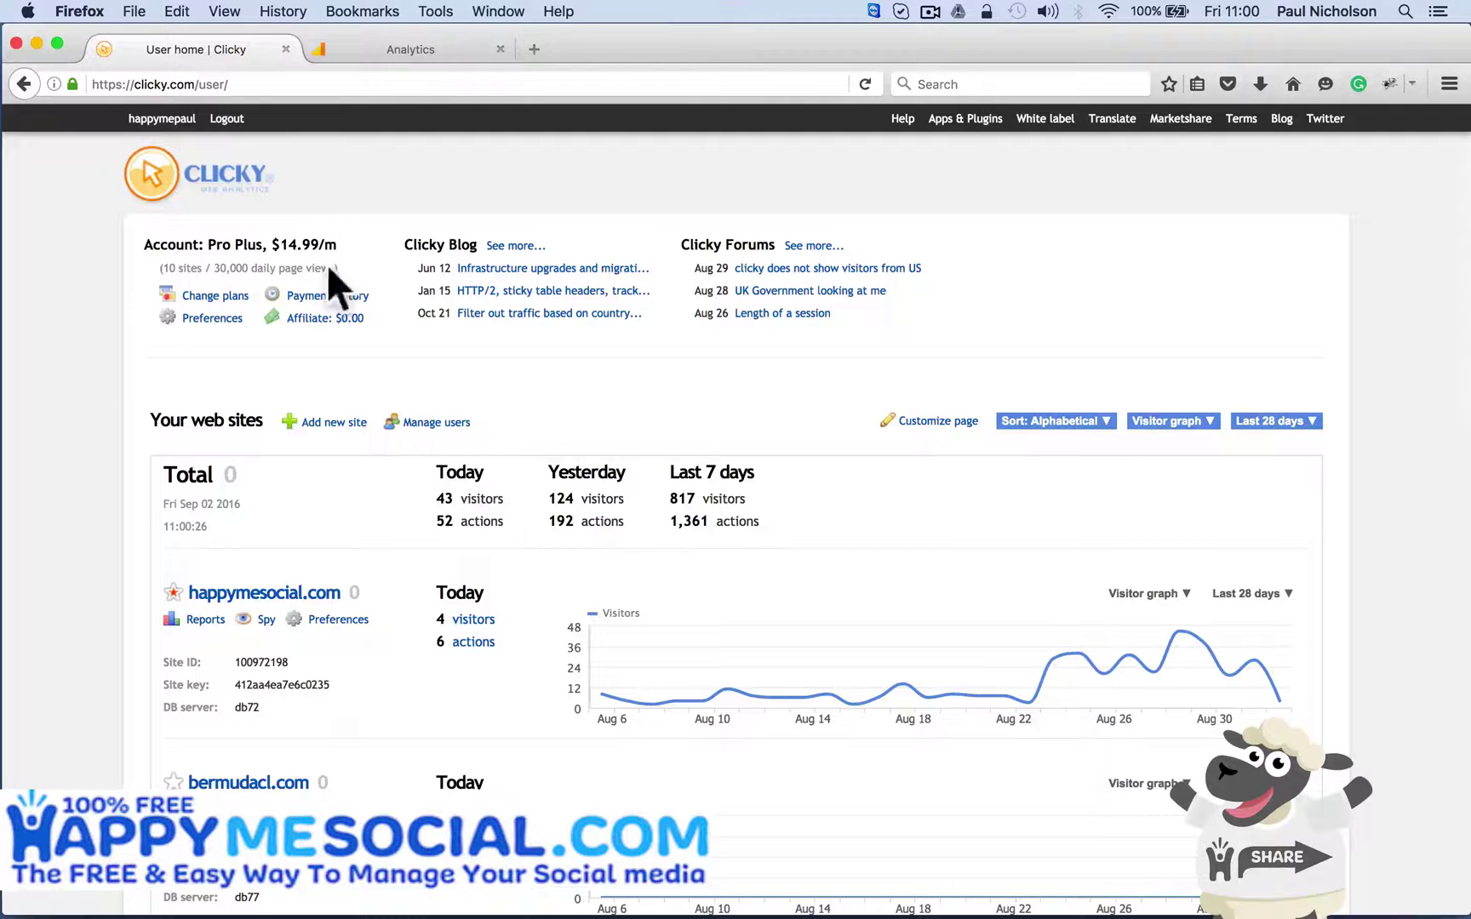
left_click(214, 296)
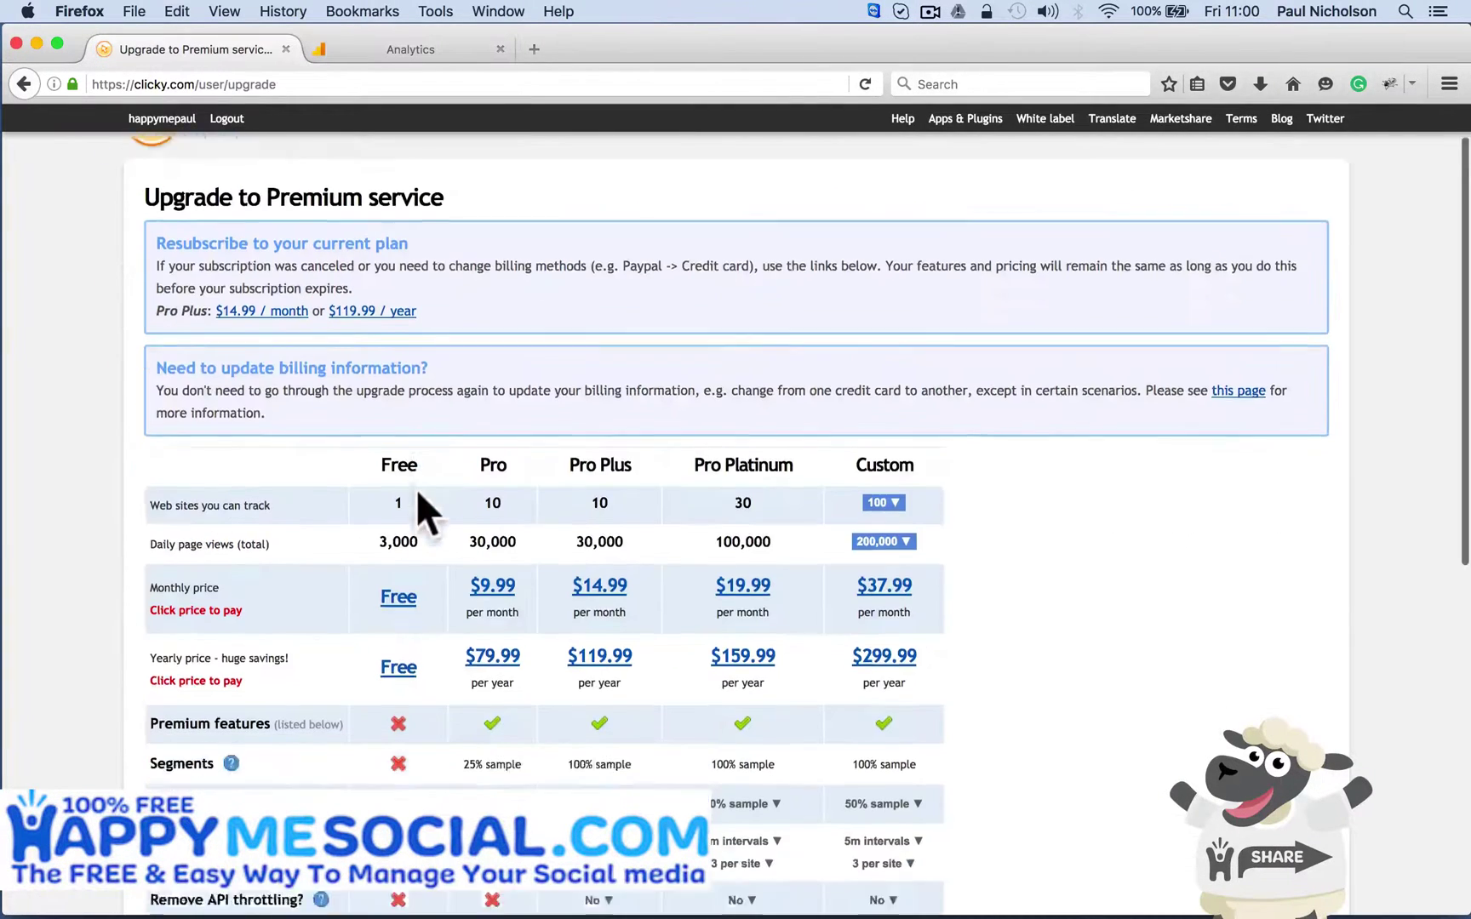
scroll(415, 489, "down", 3)
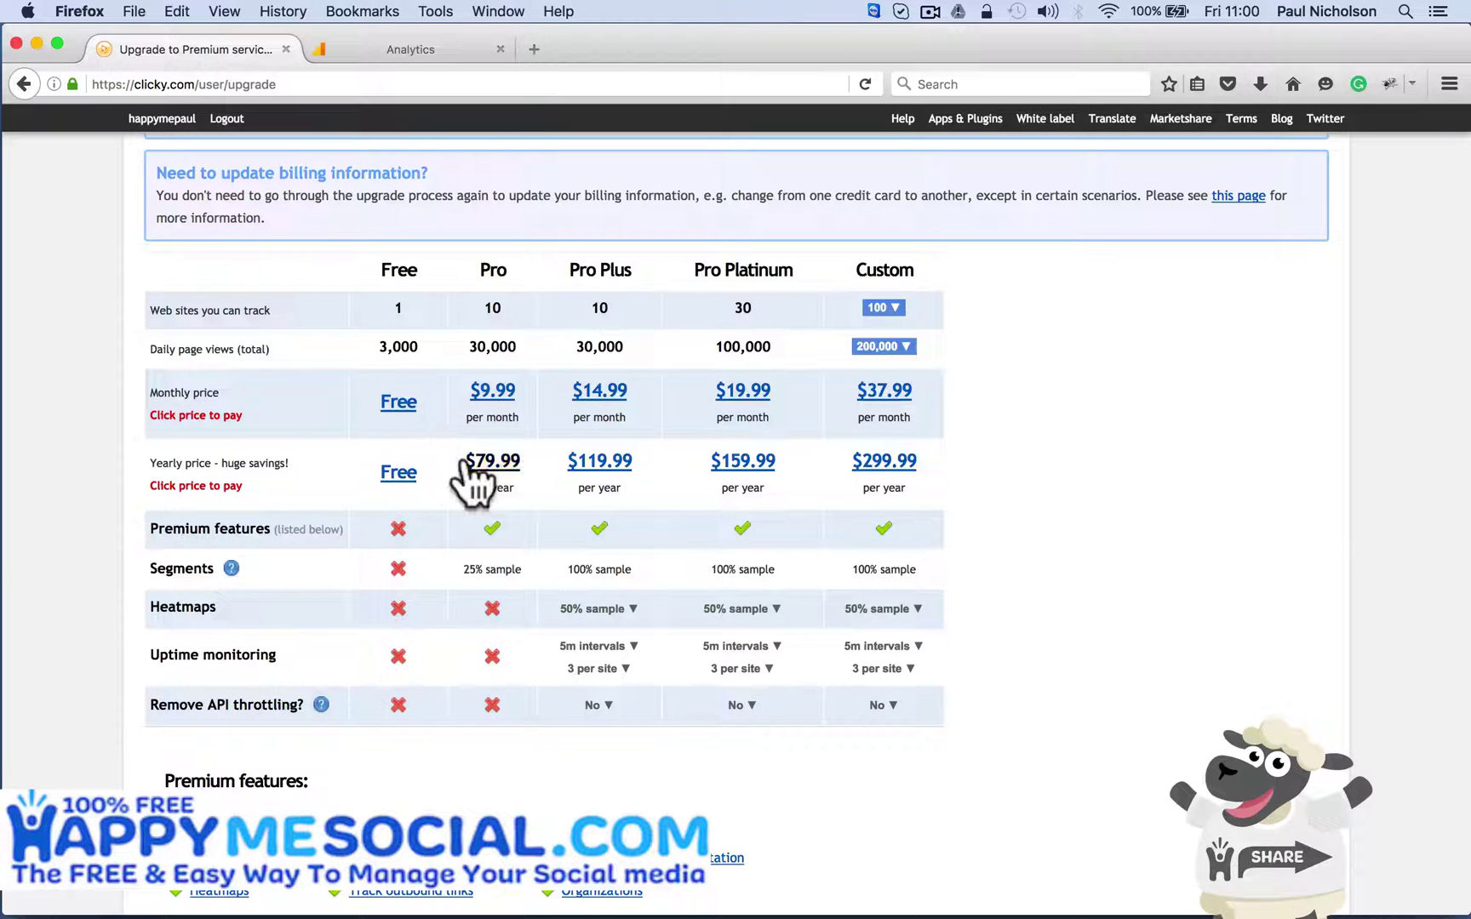
scroll(472, 478, "up", 3)
scroll(472, 476, "up", 2)
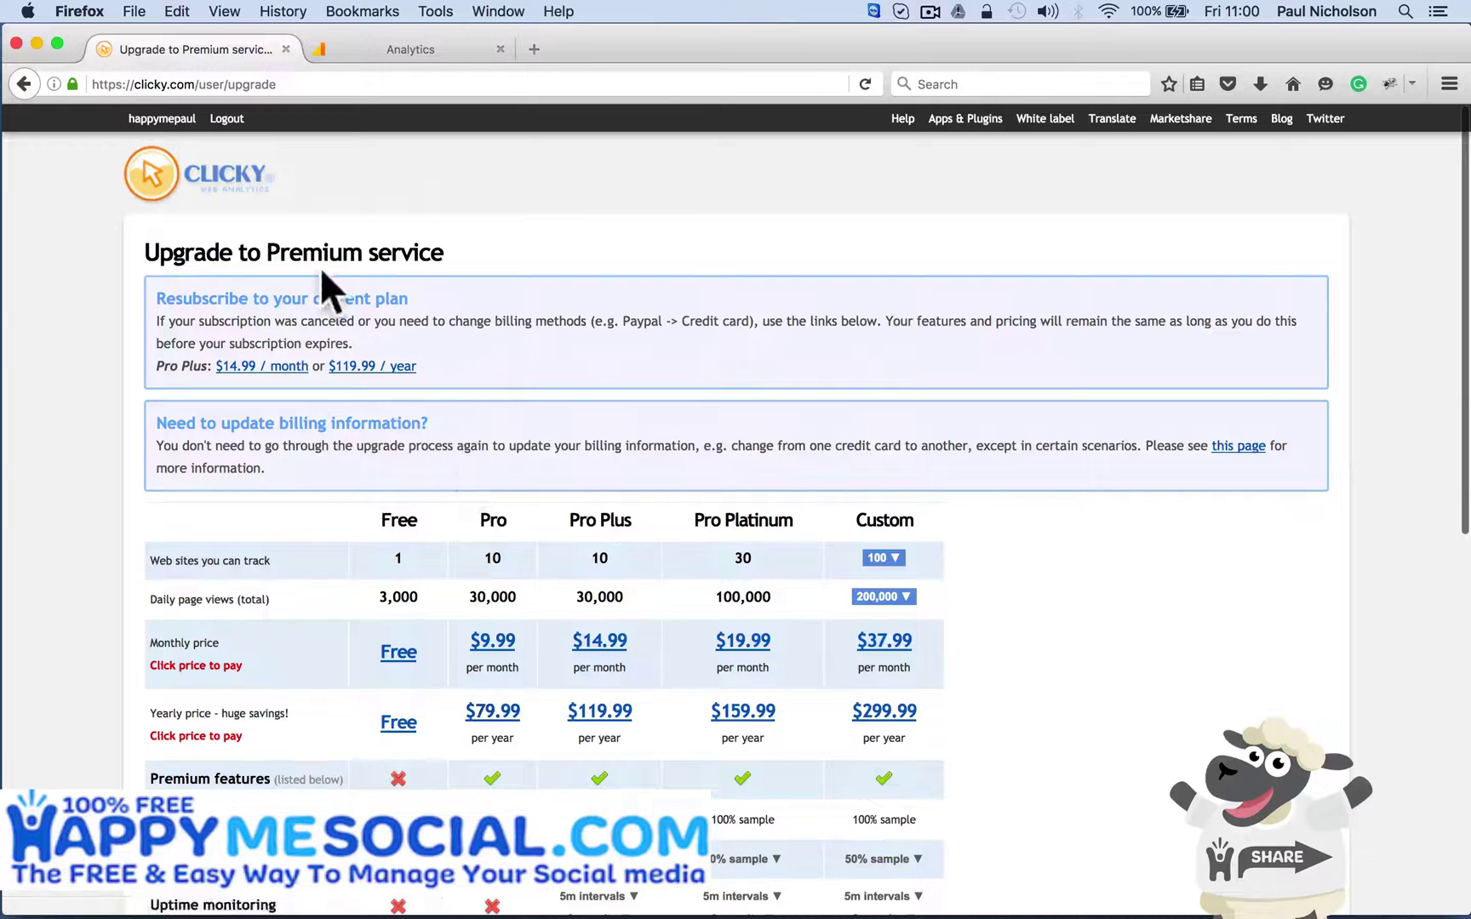
left_click(236, 184)
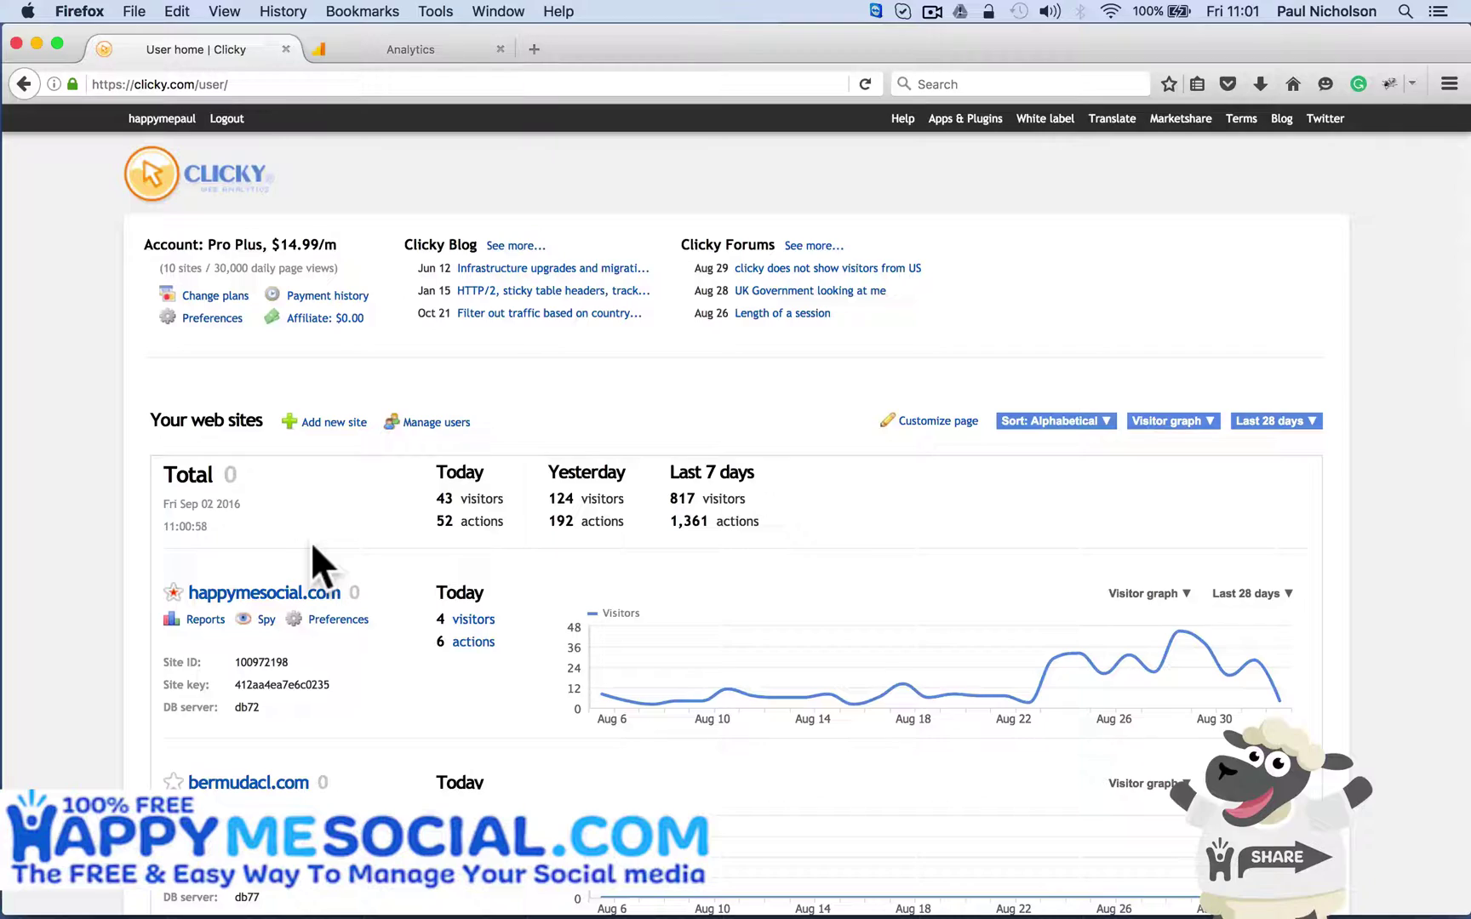
scroll(337, 488, "down", 5)
scroll(337, 488, "down", 4)
scroll(336, 489, "up", 1)
scroll(337, 488, "up", 5)
scroll(337, 489, "up", 3)
scroll(269, 526, "down", 1)
scroll(346, 567, "down", 2)
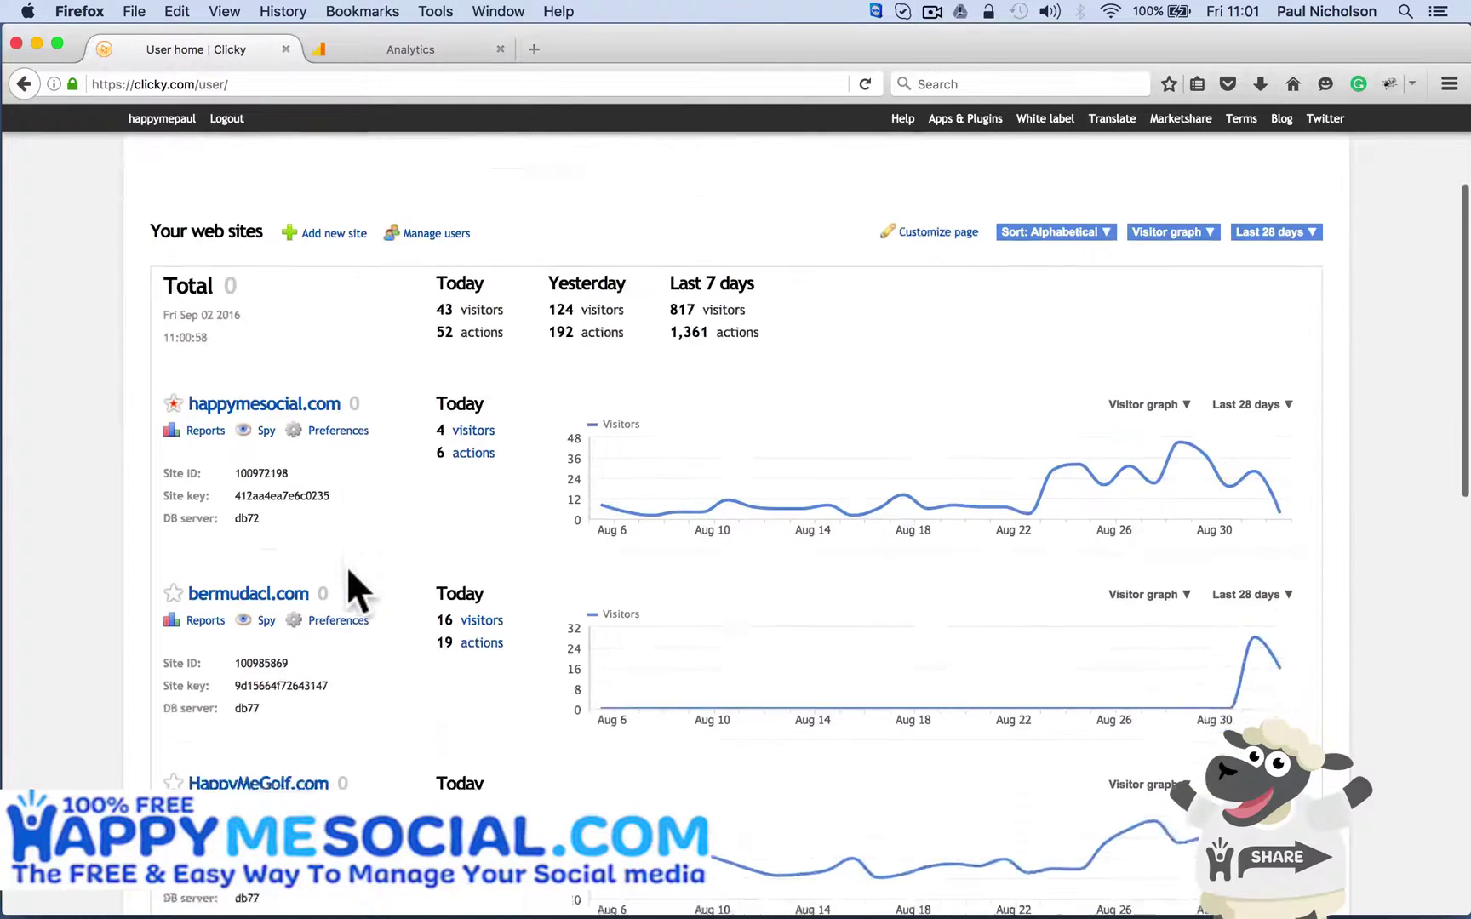
scroll(486, 551, "down", 1)
scroll(513, 586, "down", 1)
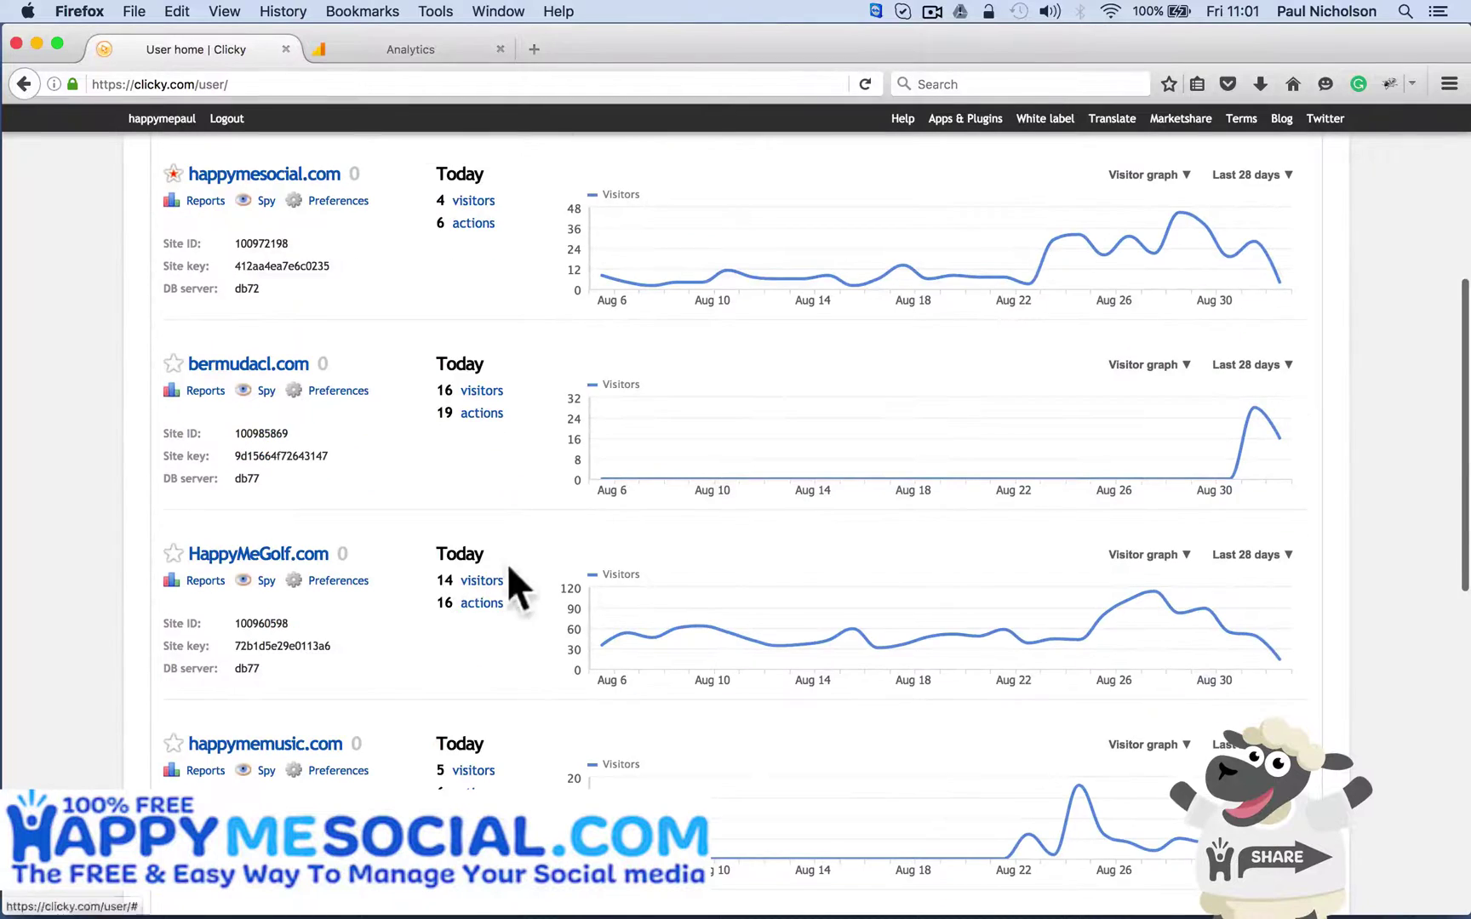
scroll(526, 585, "down", 1)
scroll(494, 712, "down", 2)
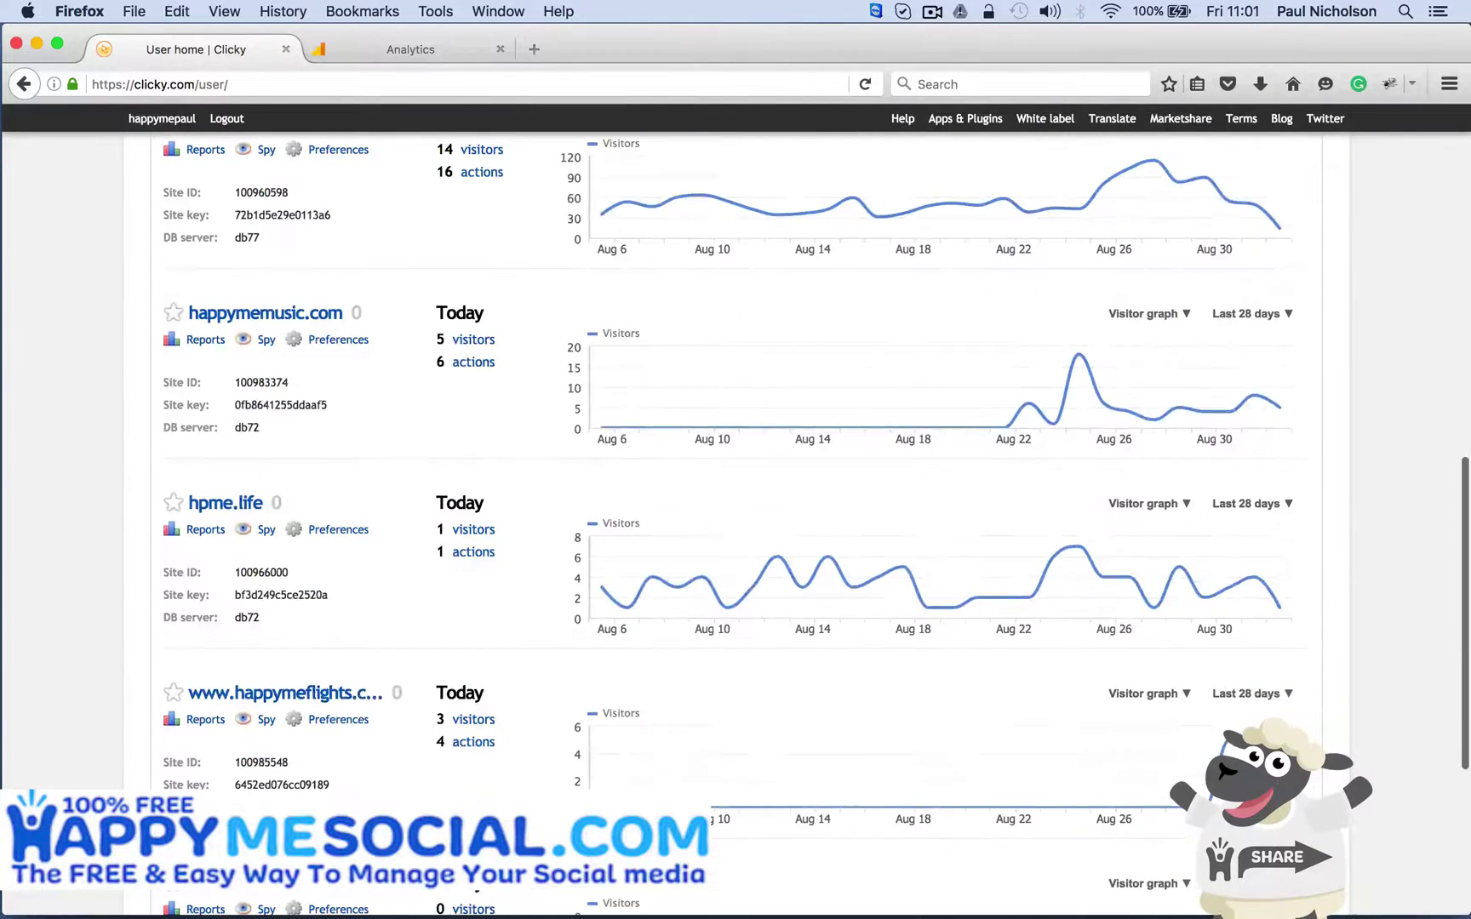
scroll(563, 759, "down", 1)
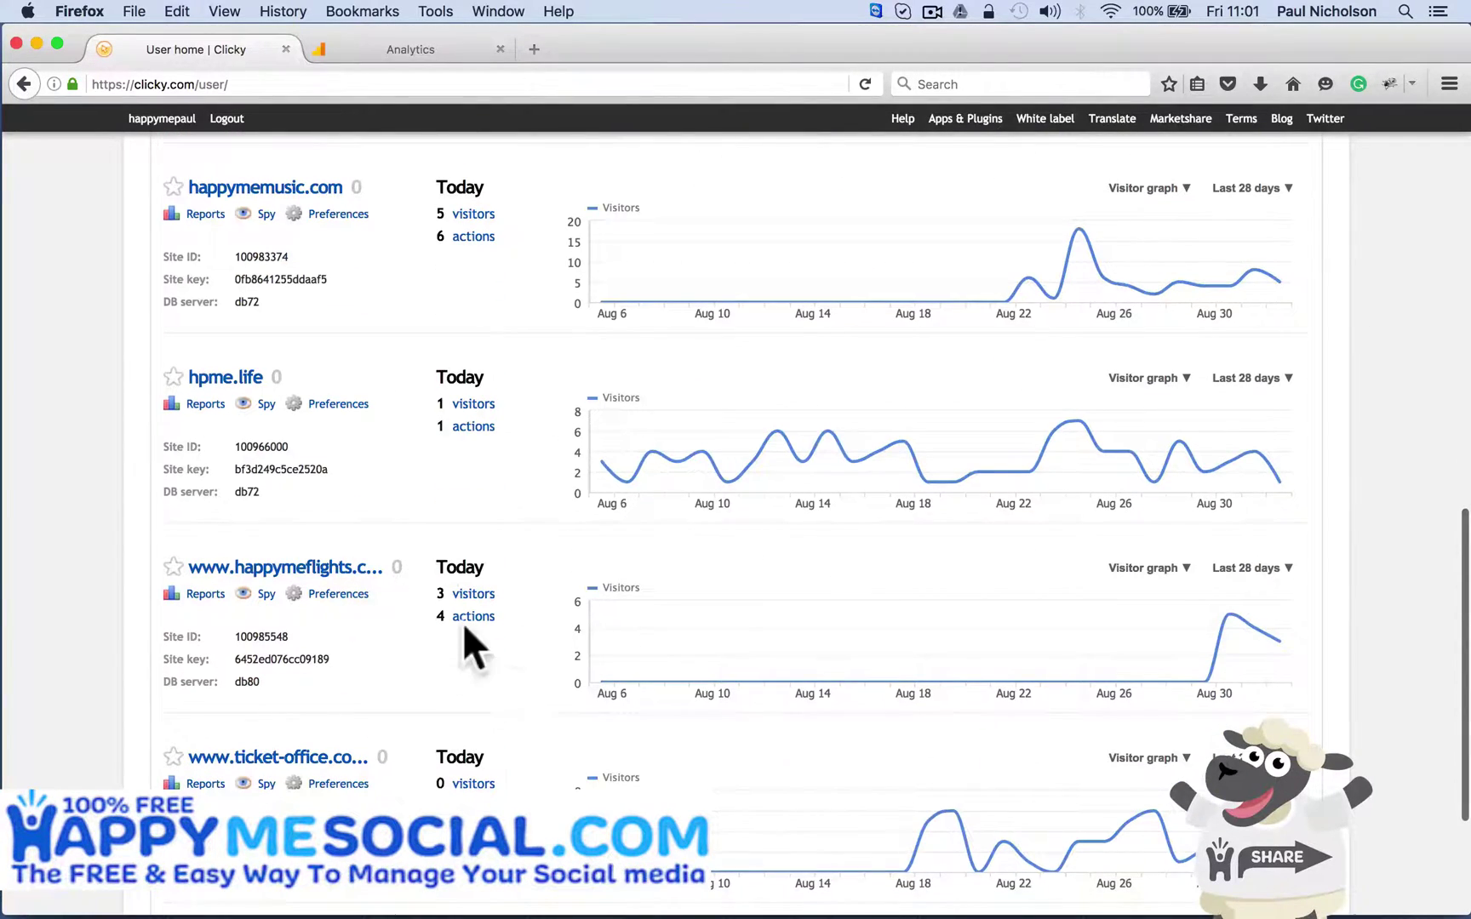
scroll(434, 483, "up", 2)
scroll(435, 483, "up", 2)
scroll(435, 484, "up", 3)
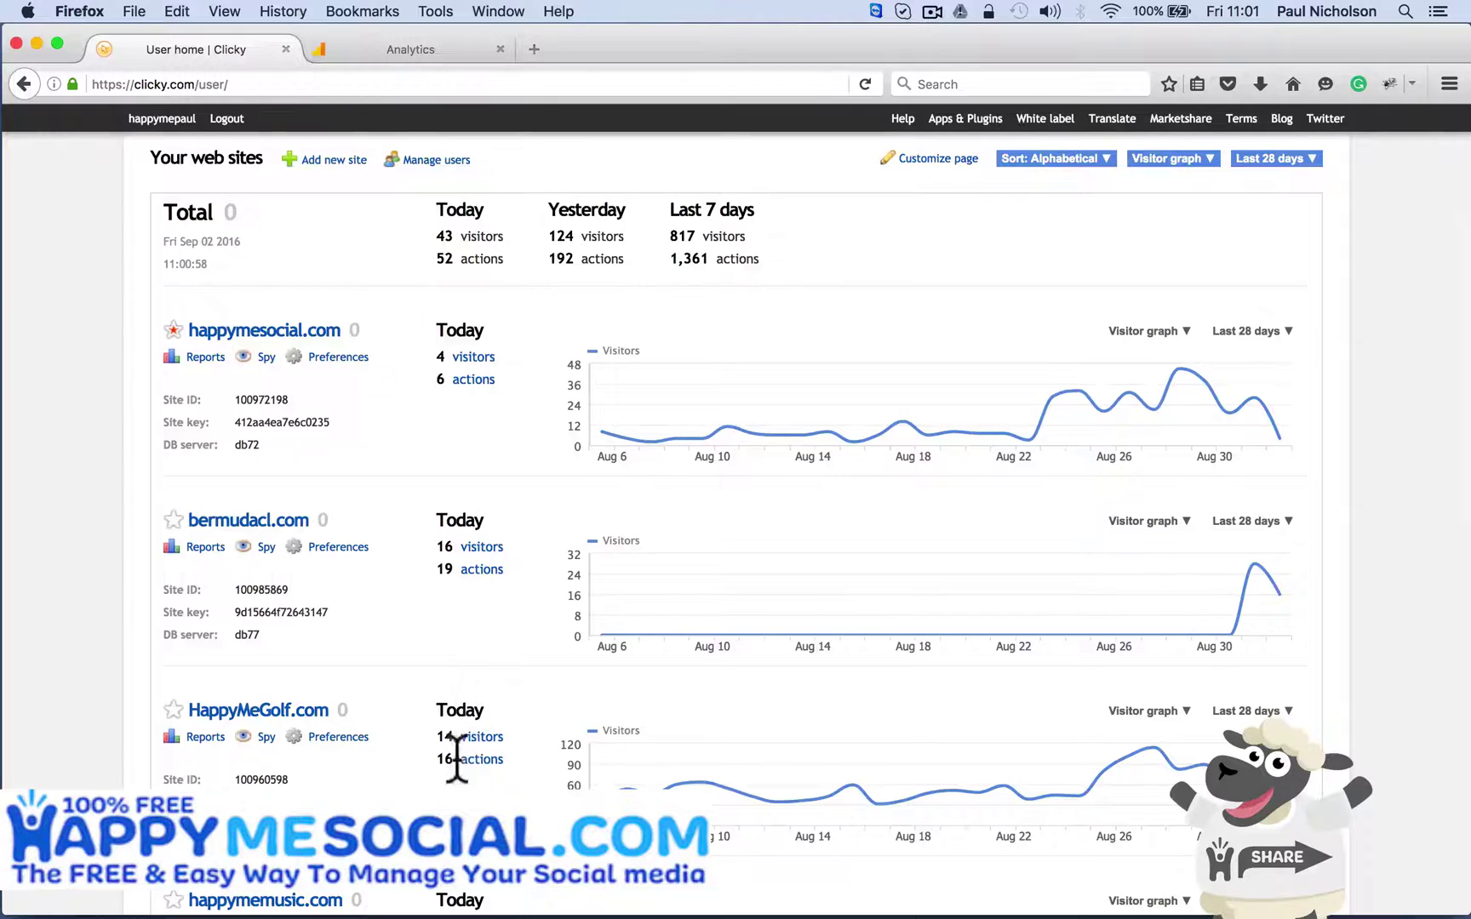
scroll(456, 758, "down", 3)
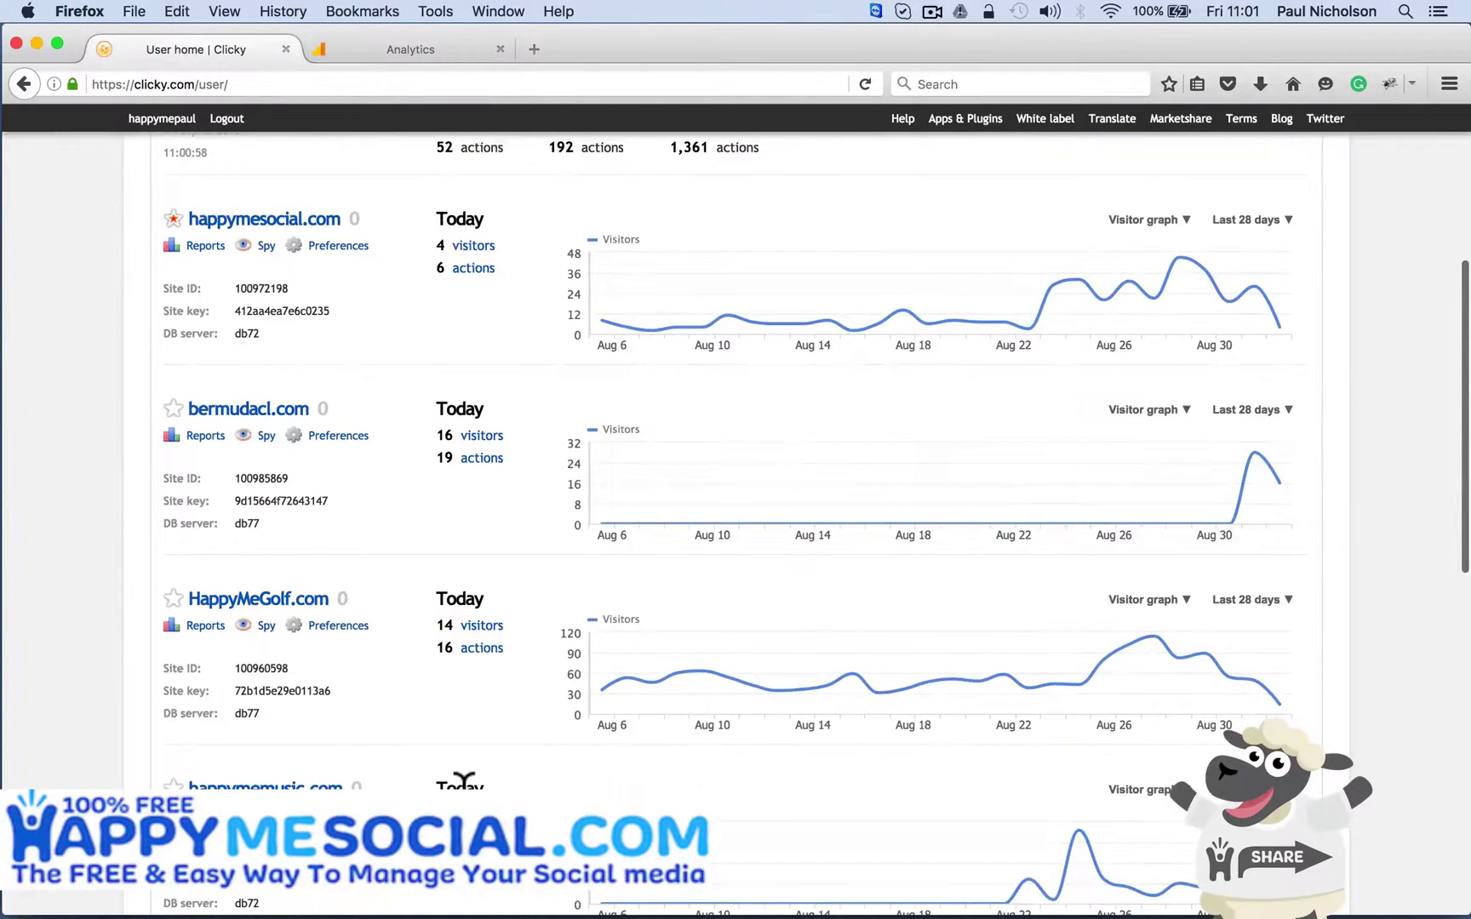
scroll(462, 782, "down", 4)
scroll(462, 782, "down", 1)
scroll(430, 436, "up", 2)
scroll(431, 418, "up", 3)
scroll(413, 344, "up", 1)
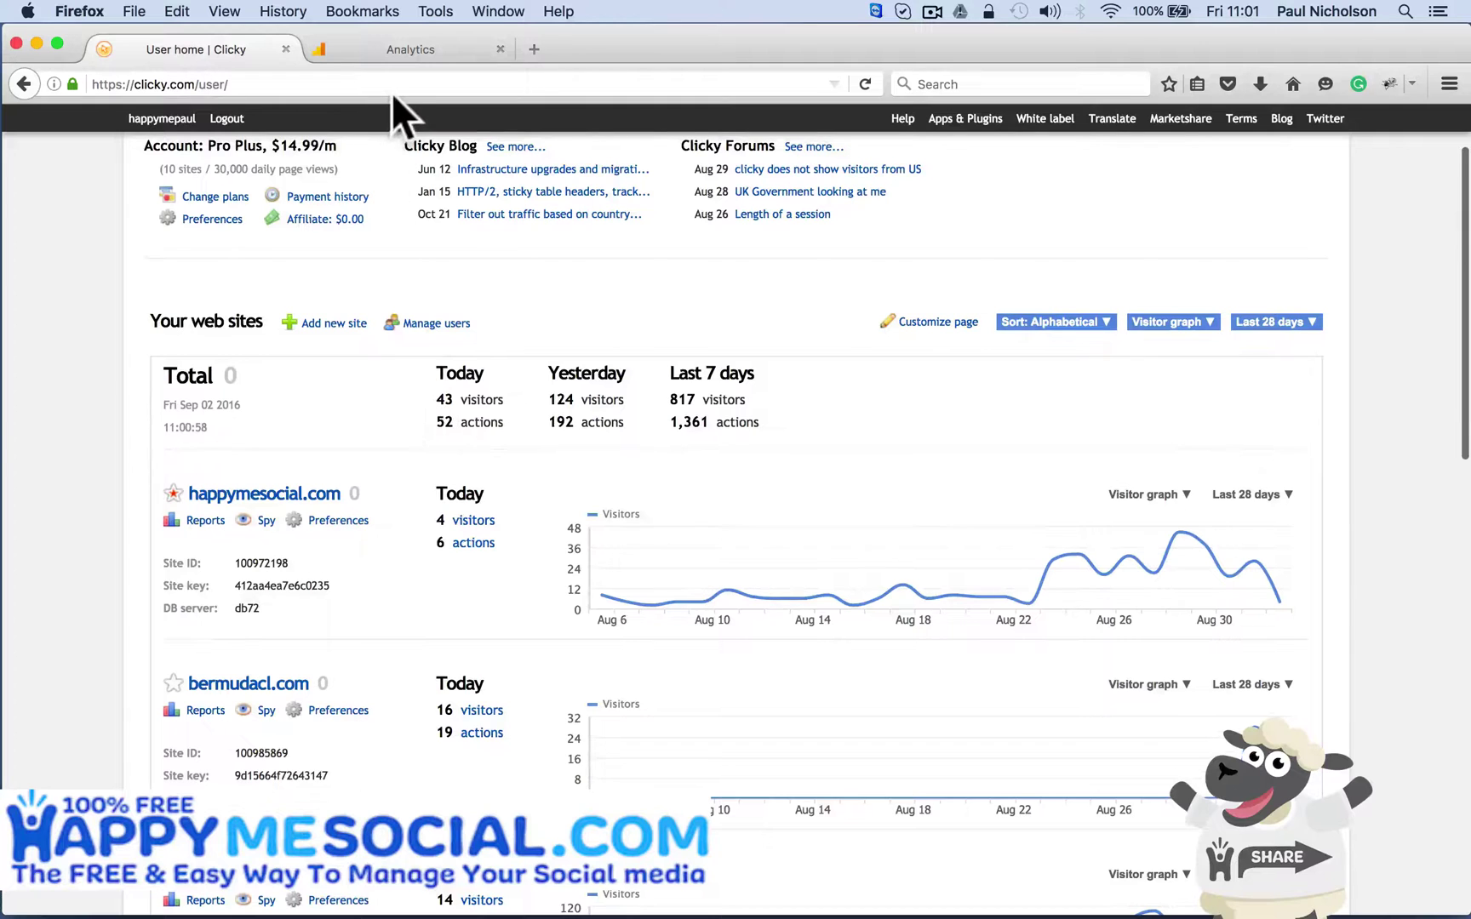
Show the Google Analytics accounts table for Today
left_click(409, 50)
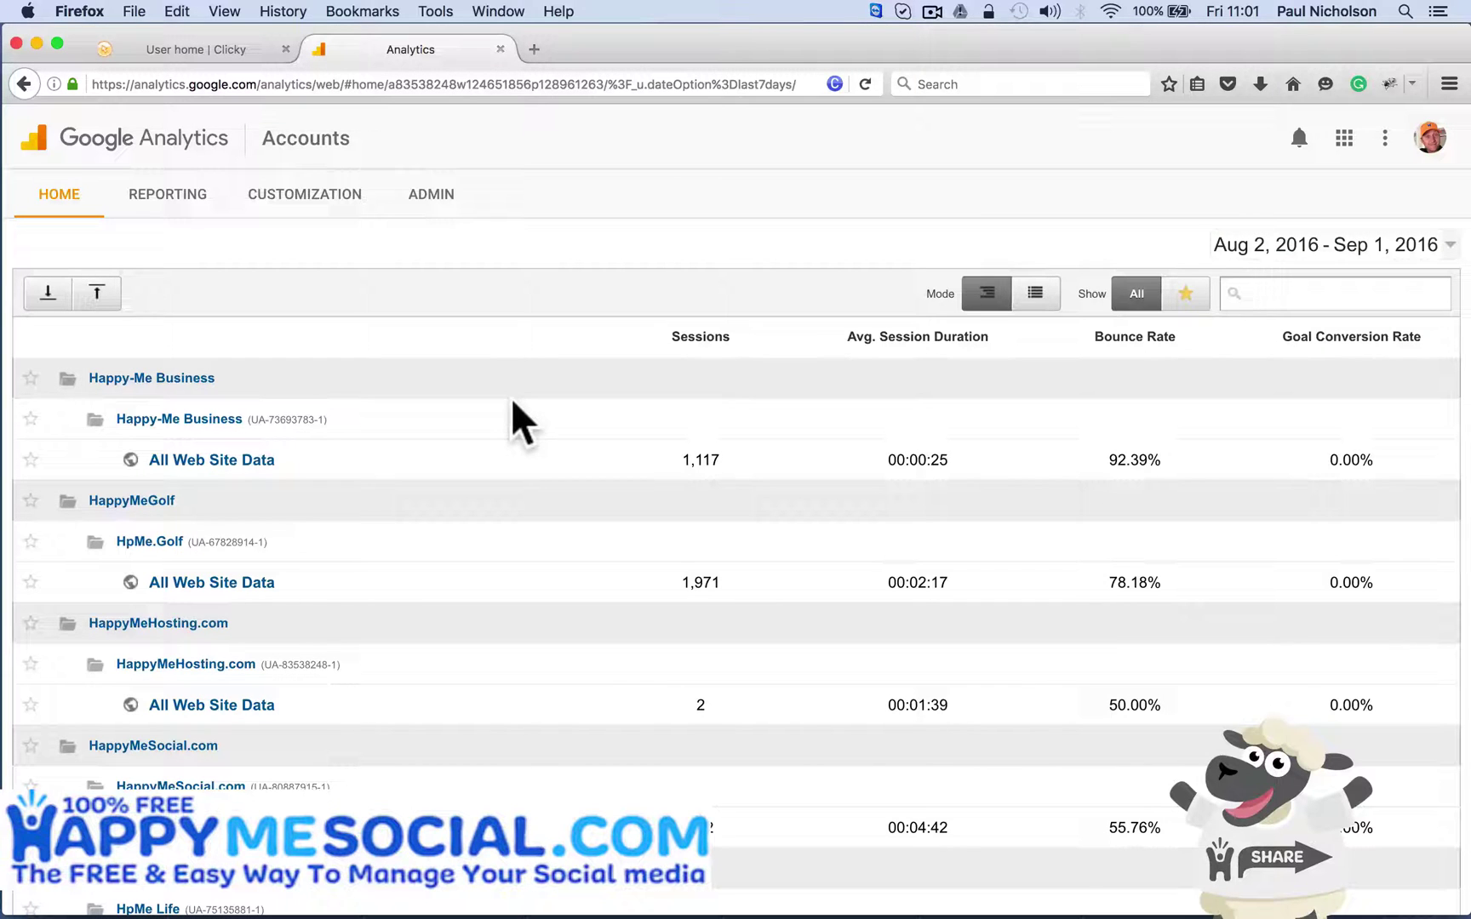
scroll(503, 595, "down", 5)
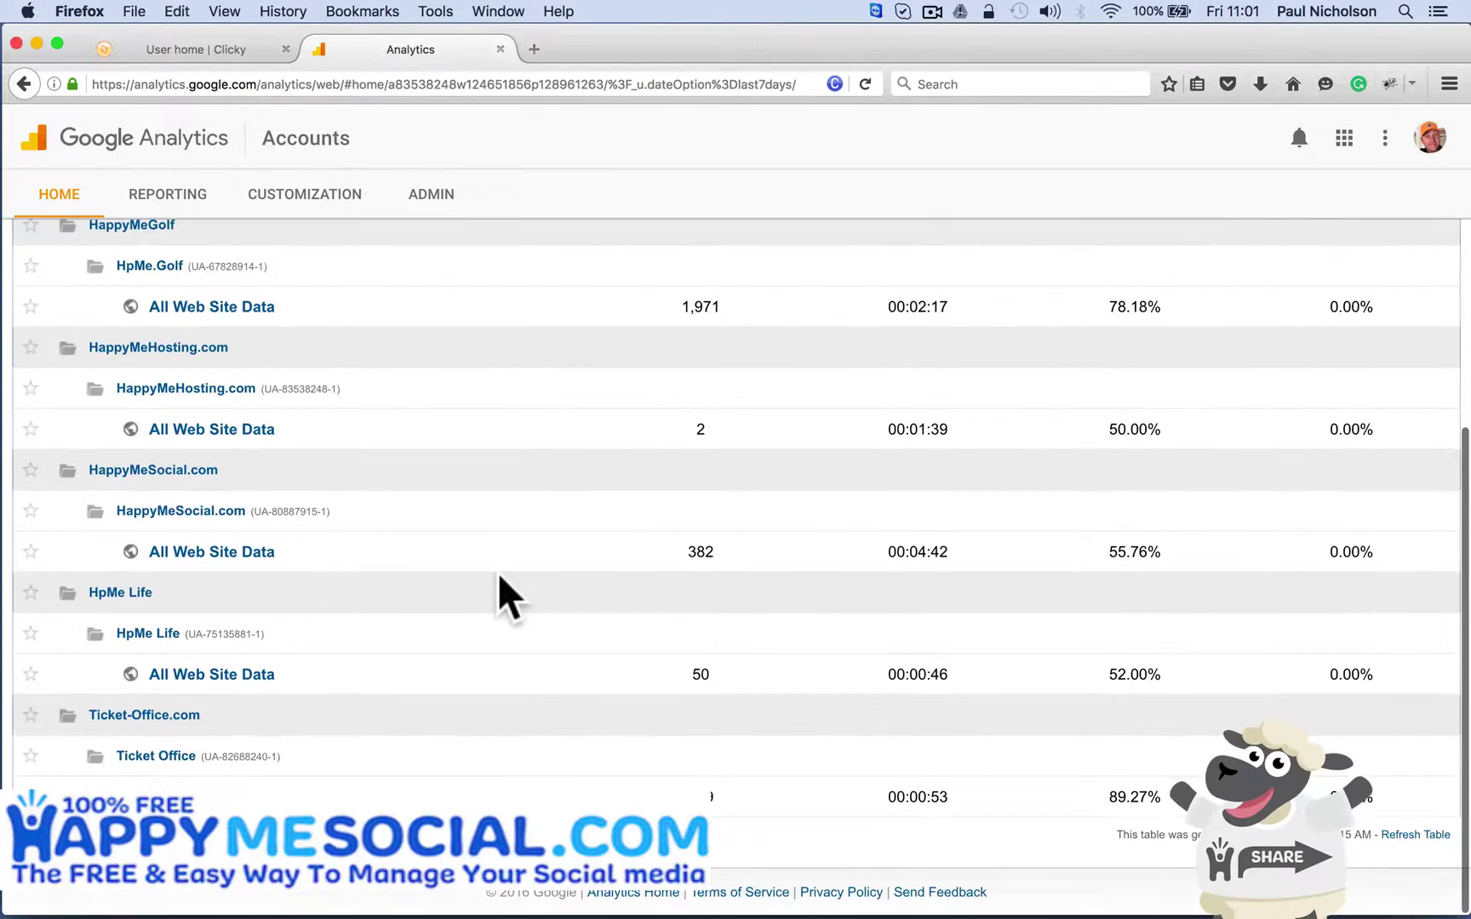
scroll(503, 594, "up", 5)
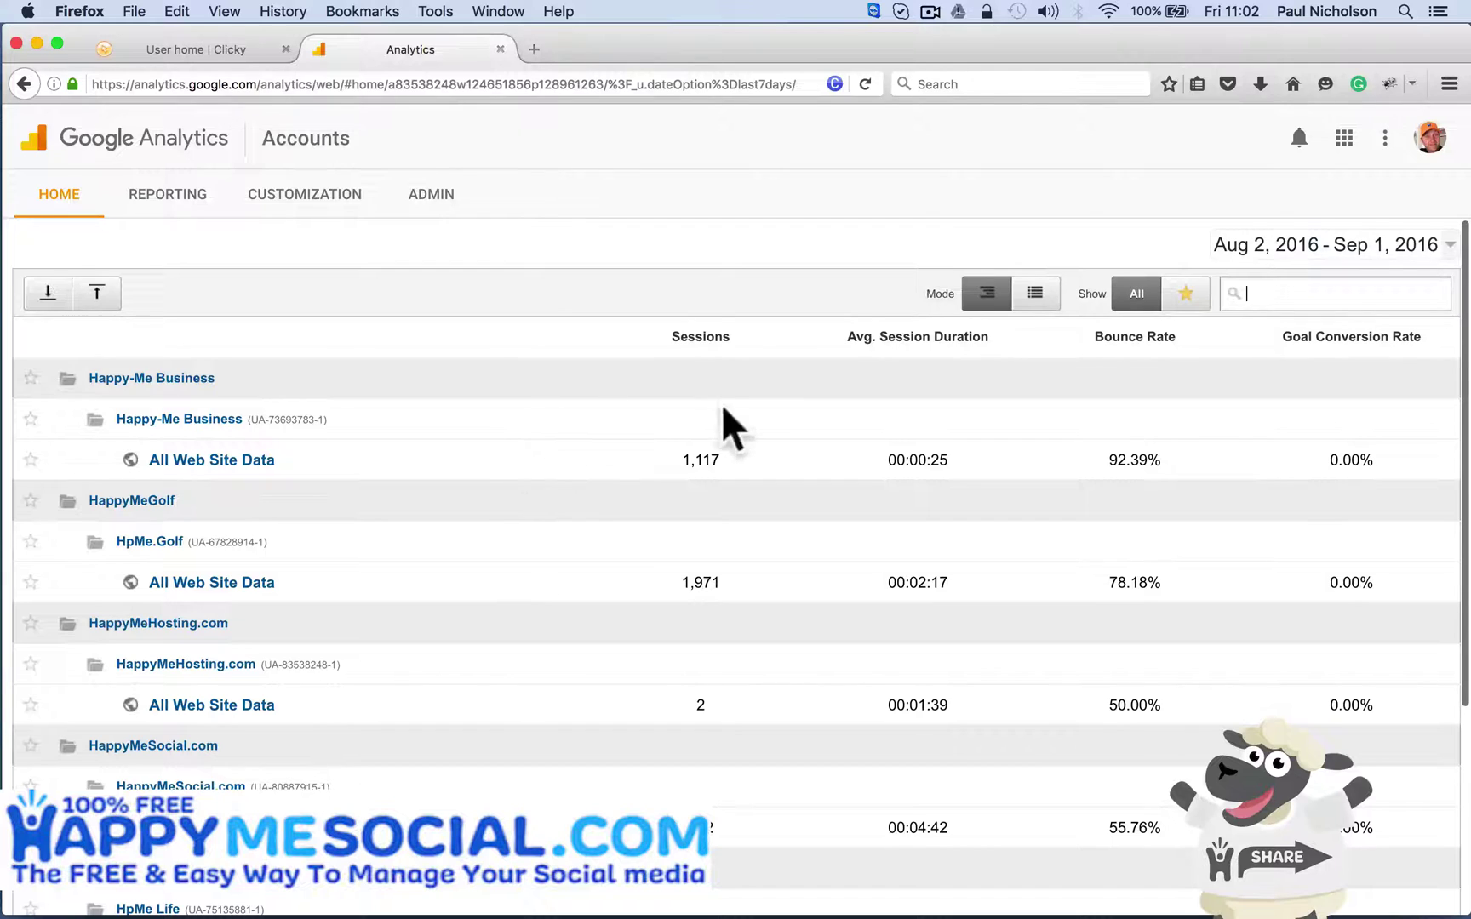
left_click(1368, 249)
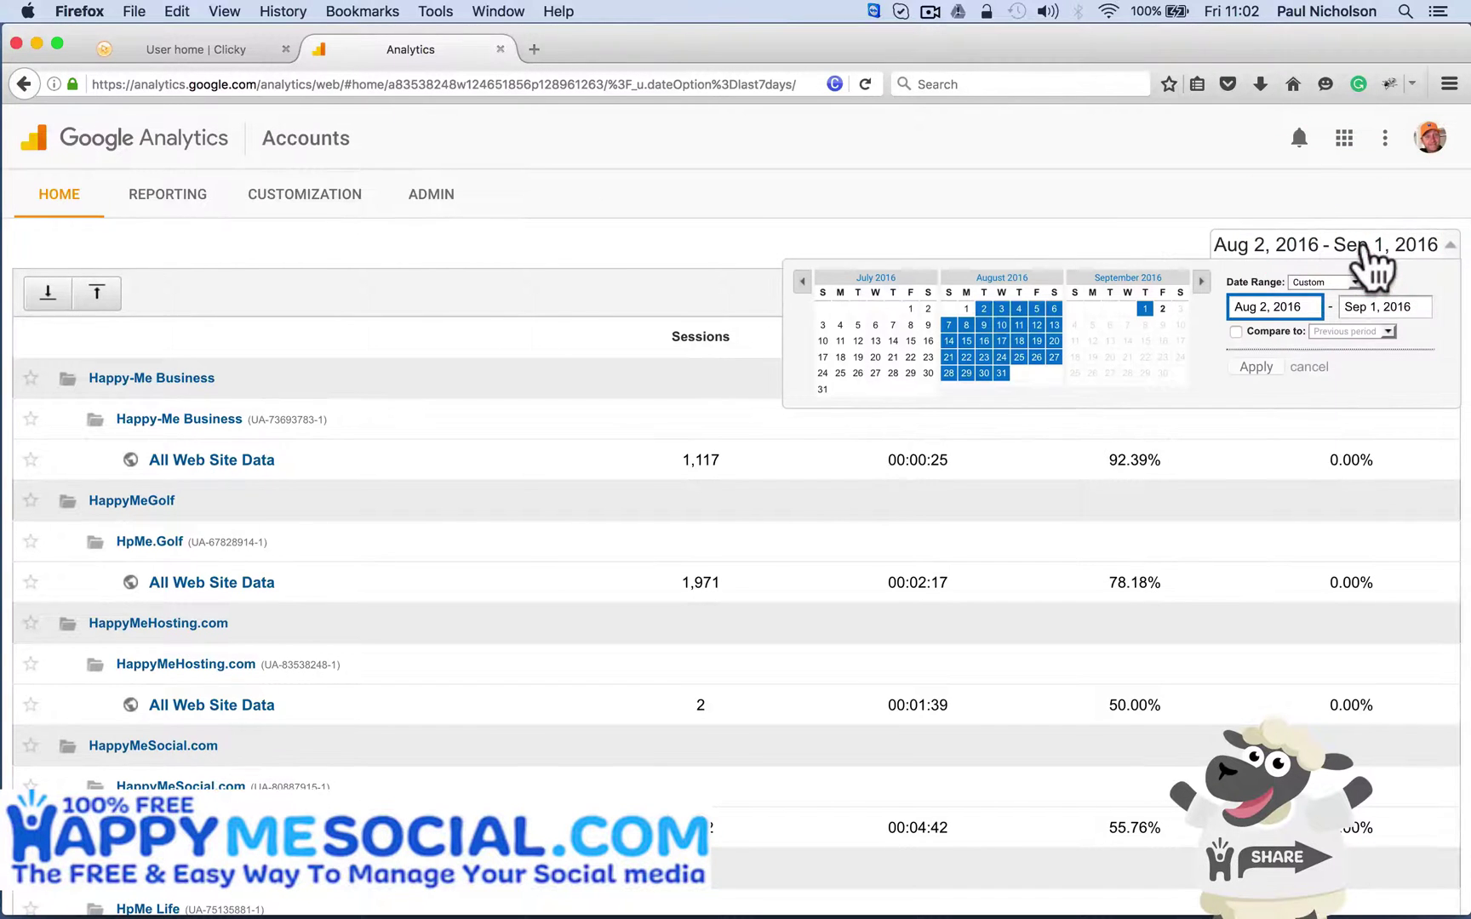
left_click(1338, 284)
left_click(1339, 296)
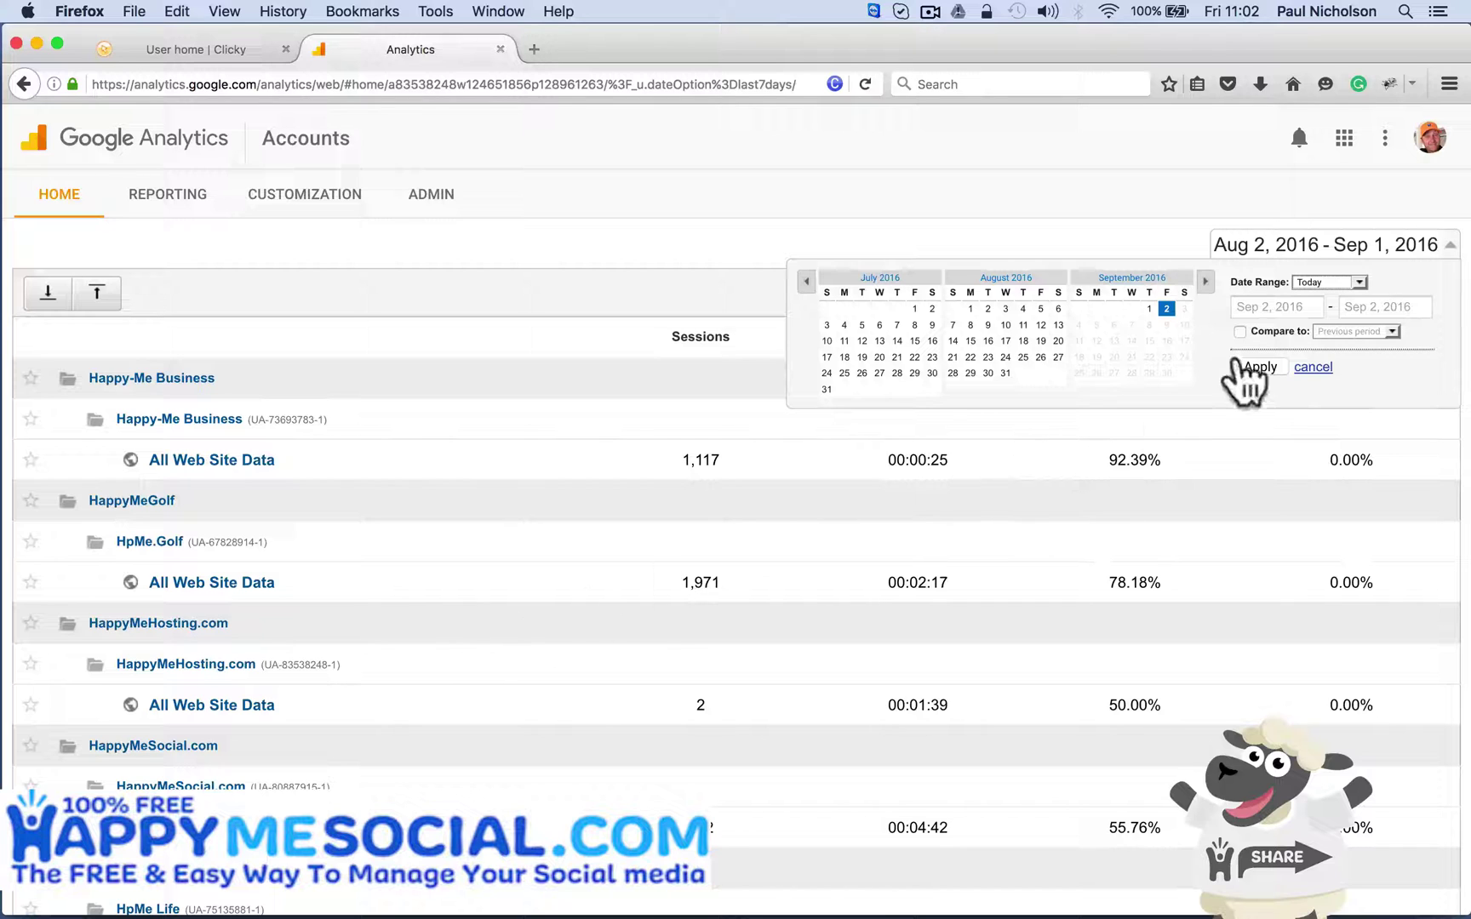
left_click(1249, 368)
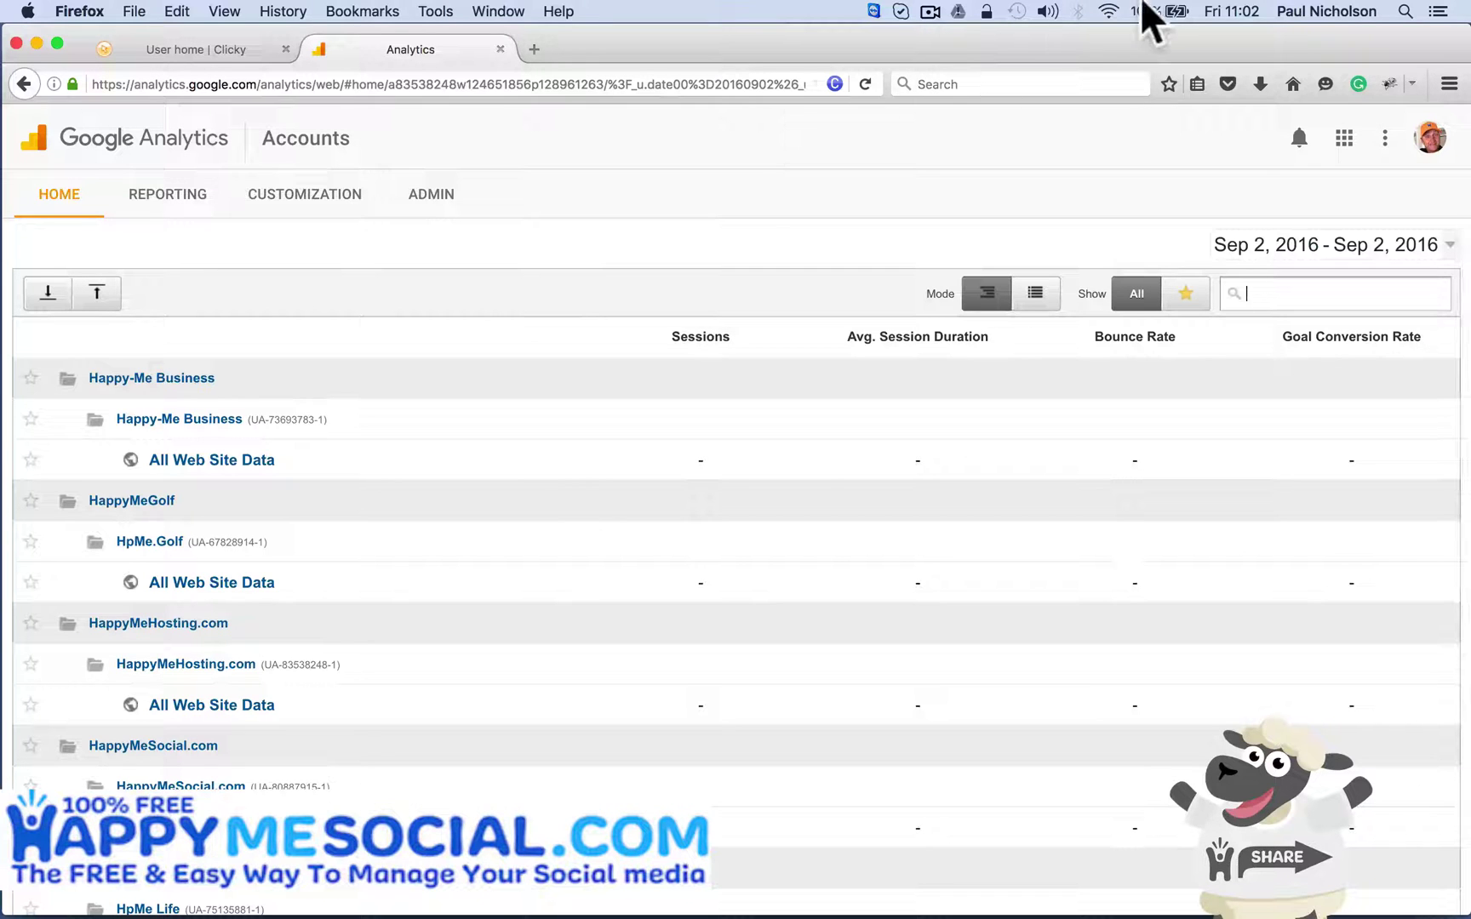
scroll(814, 467, "down", 5)
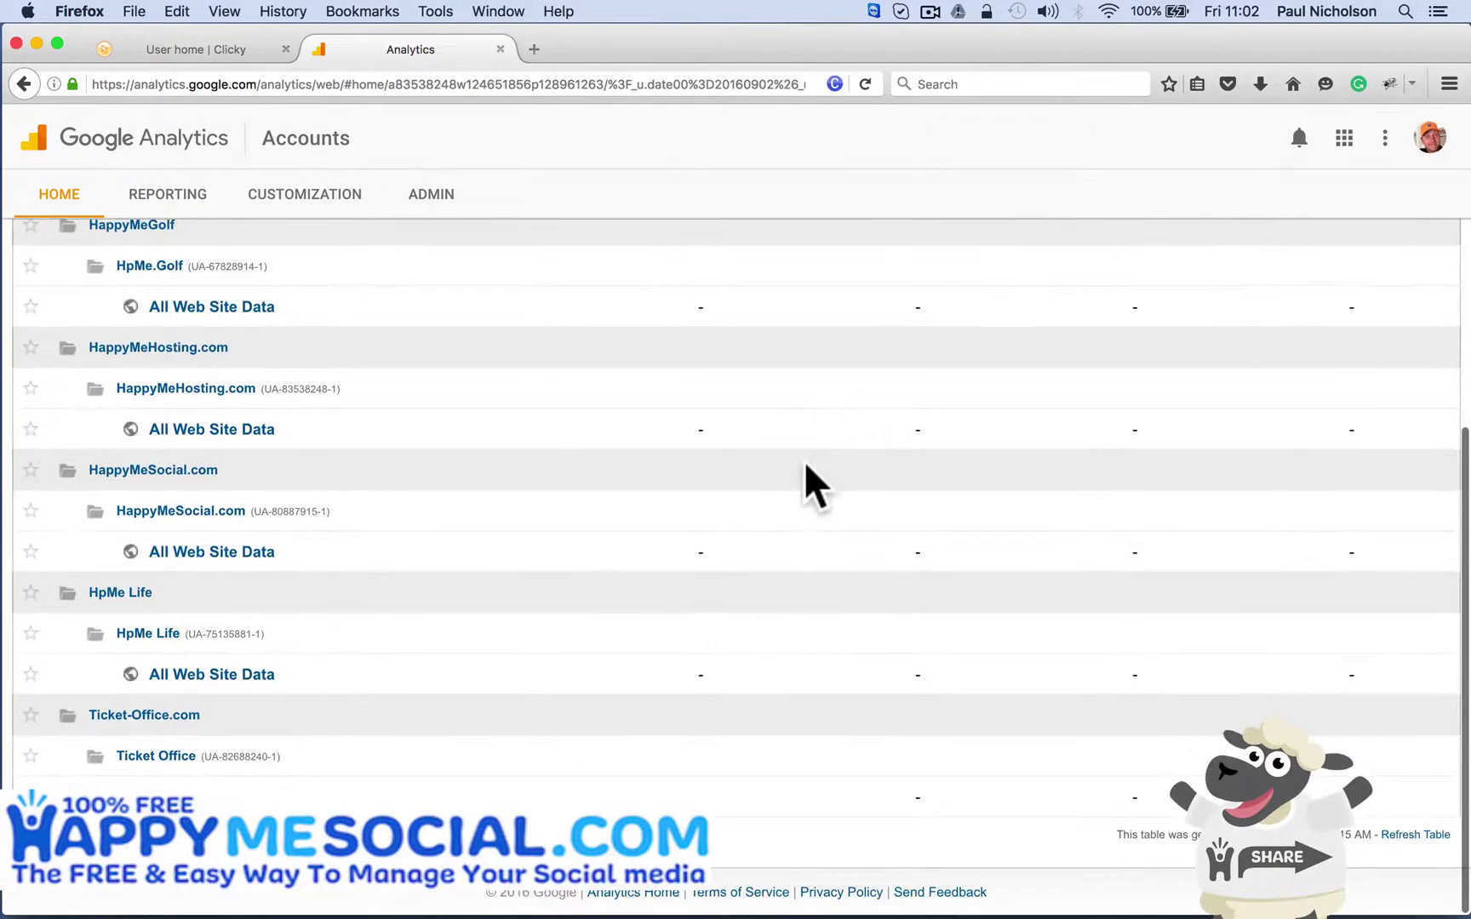
scroll(814, 467, "up", 5)
Change the Google Analytics date range to Yesterday
left_click(1344, 255)
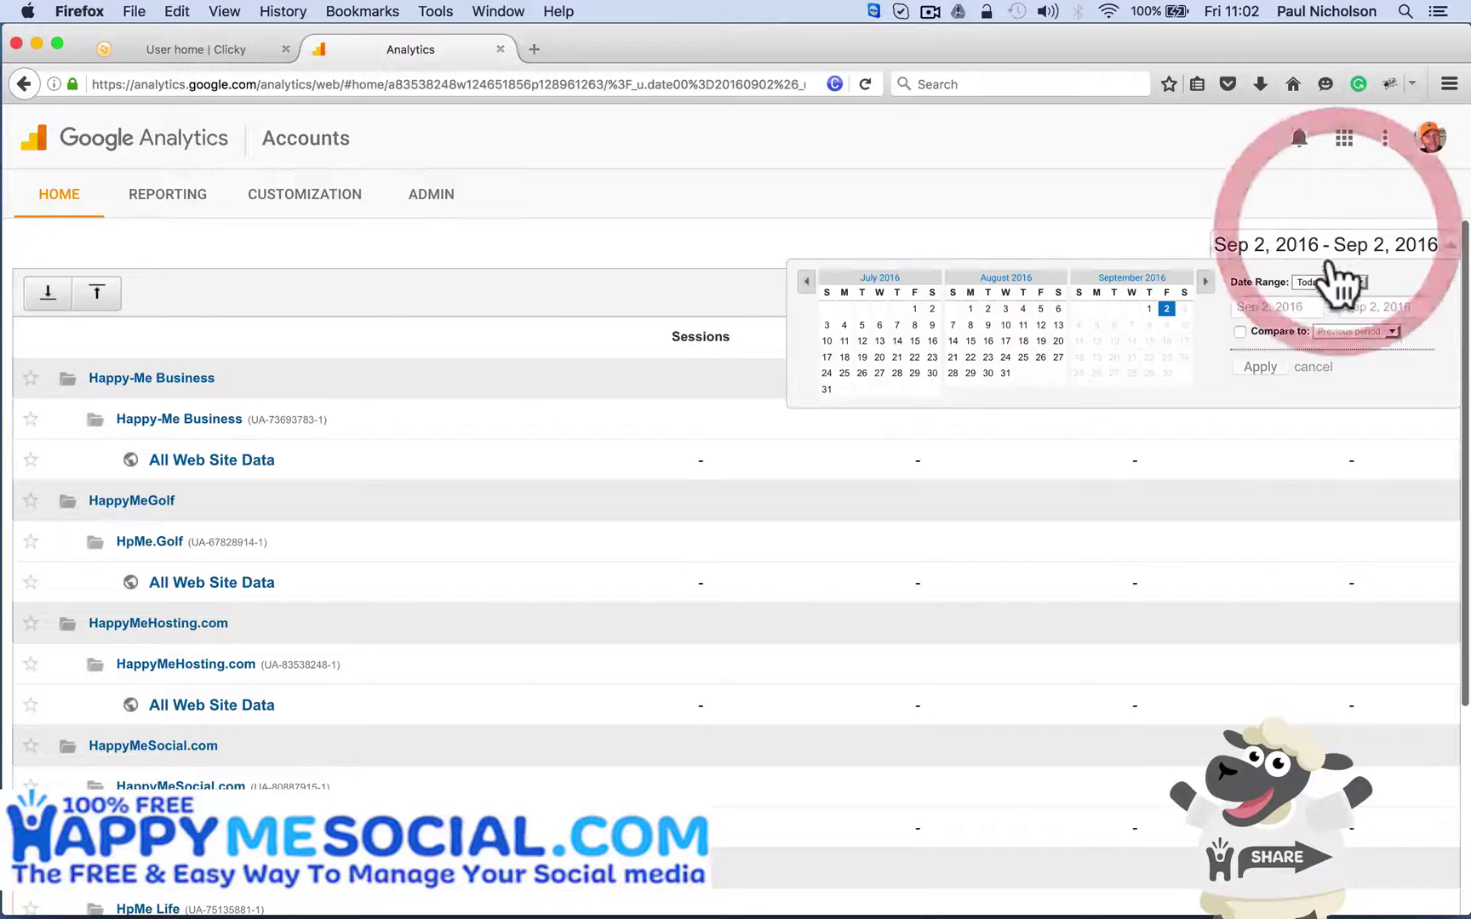
left_click(1330, 282)
left_click(1333, 316)
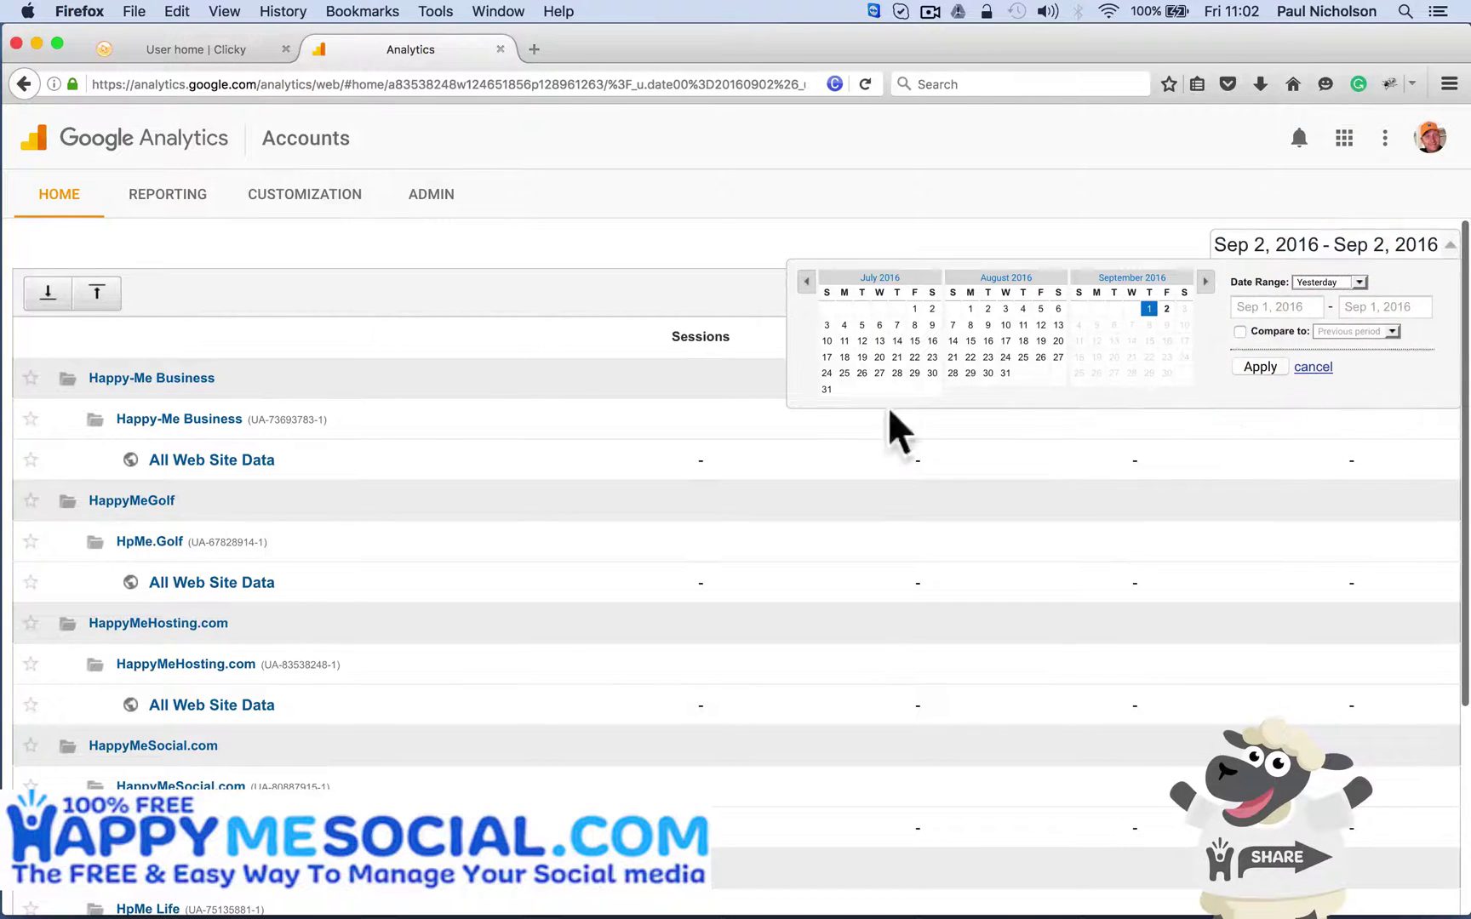
left_click(1261, 368)
scroll(1133, 478, "down", 3)
scroll(1144, 499, "down", 1)
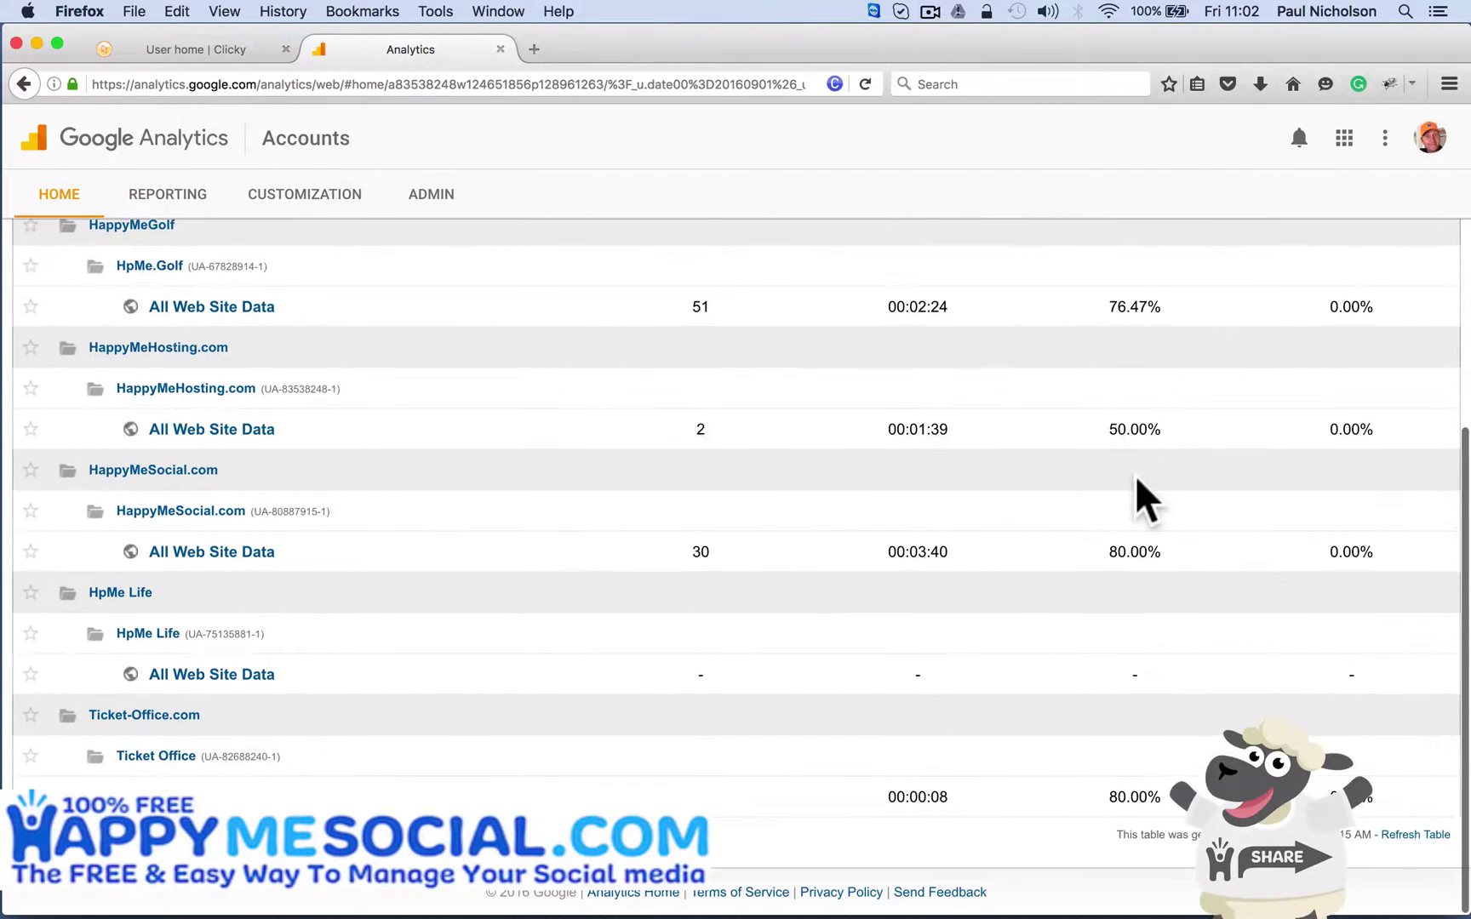
scroll(1136, 482, "up", 4)
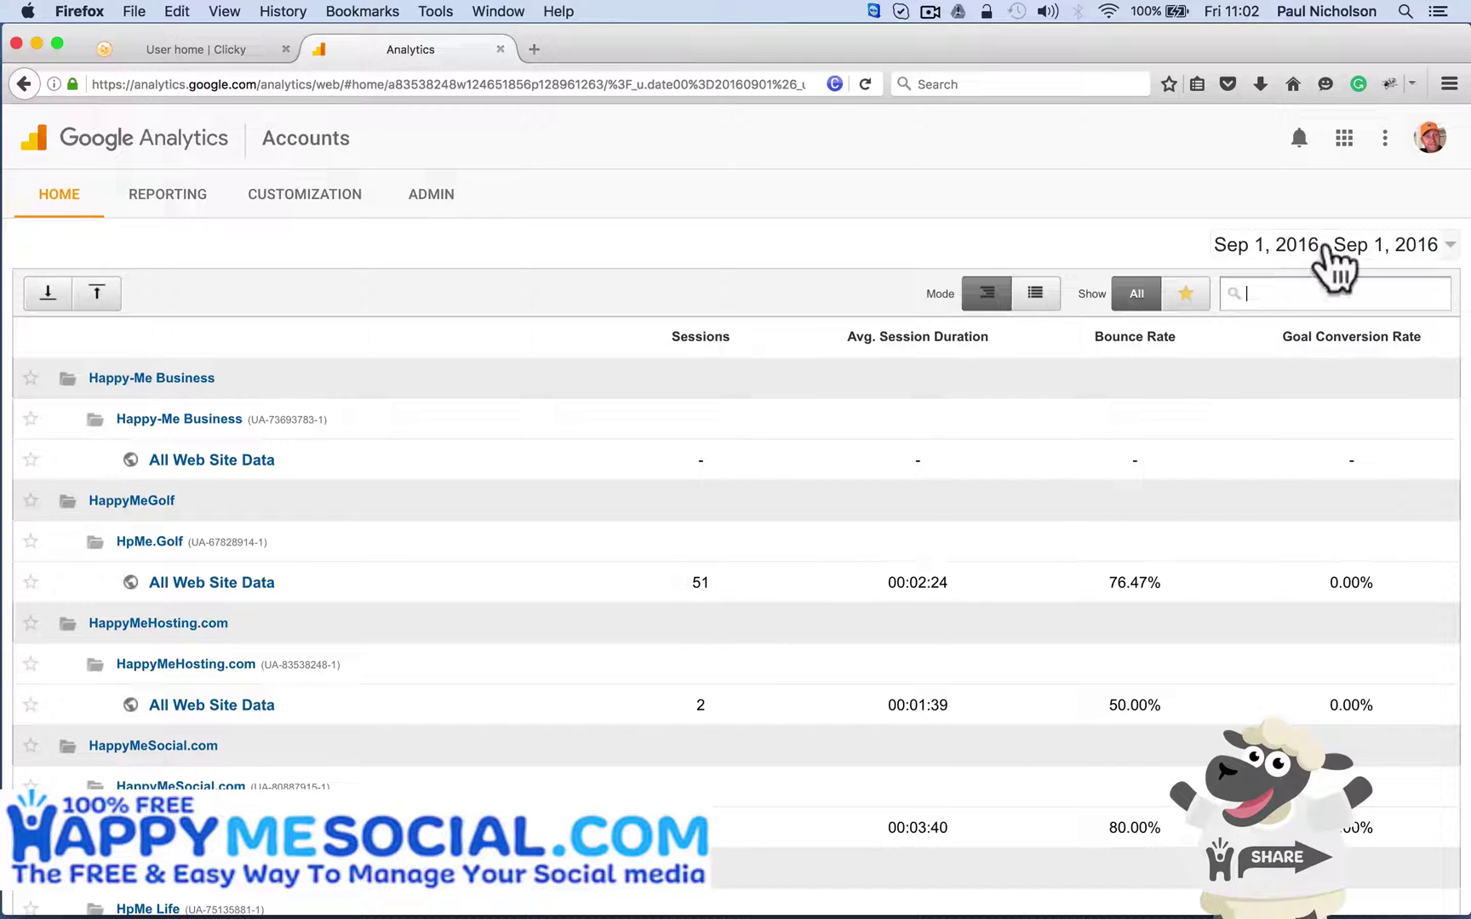
Set the range to Last week (Aug 21–27, 2016) and return to the Clicky user home
left_click(1336, 250)
left_click(1335, 286)
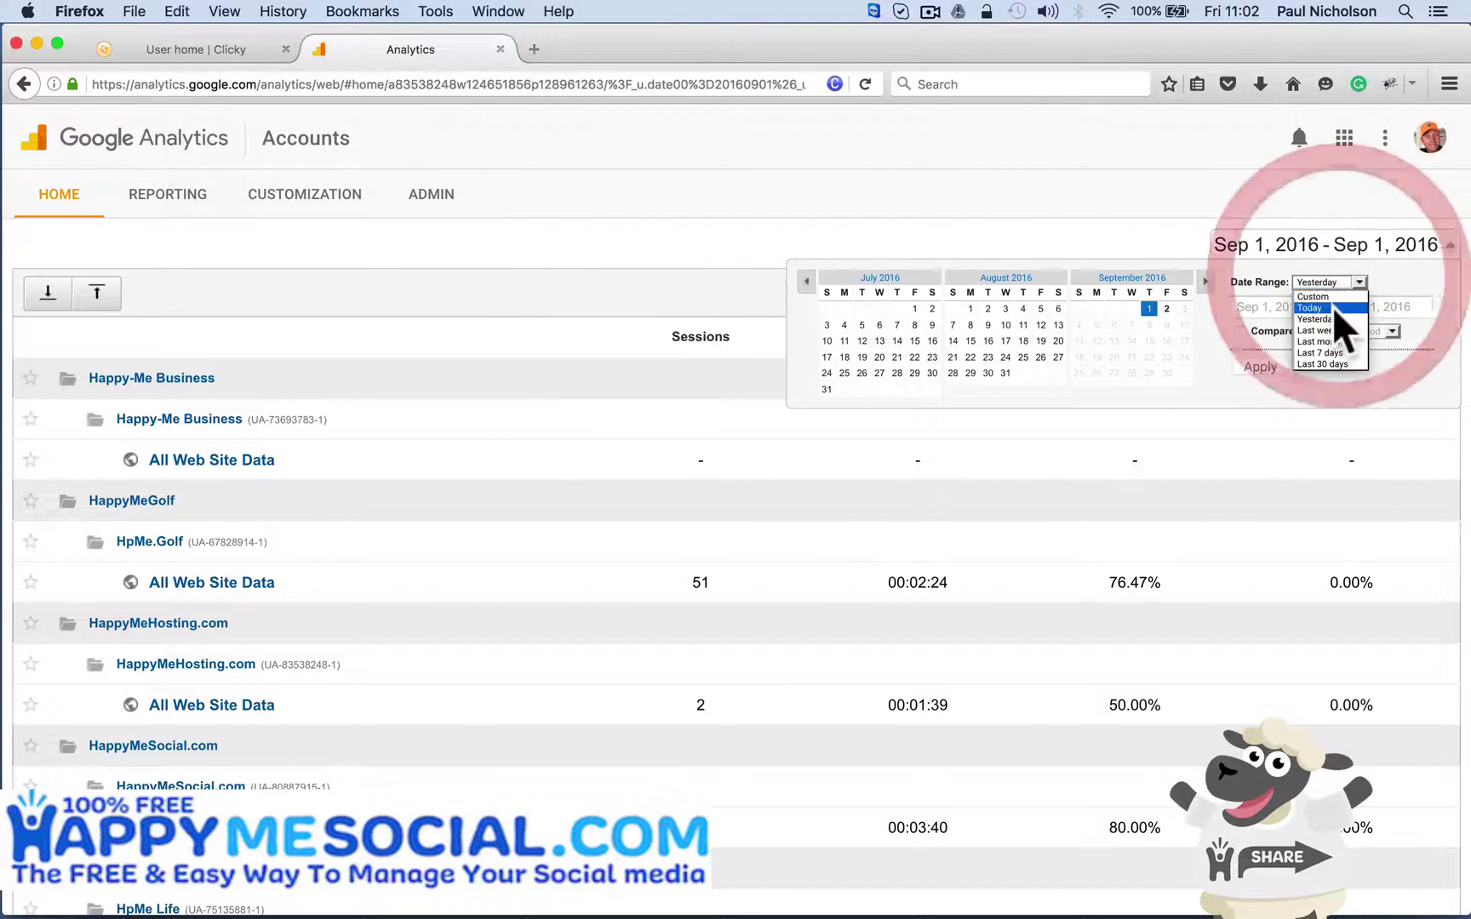
left_click(1330, 336)
left_click(1253, 366)
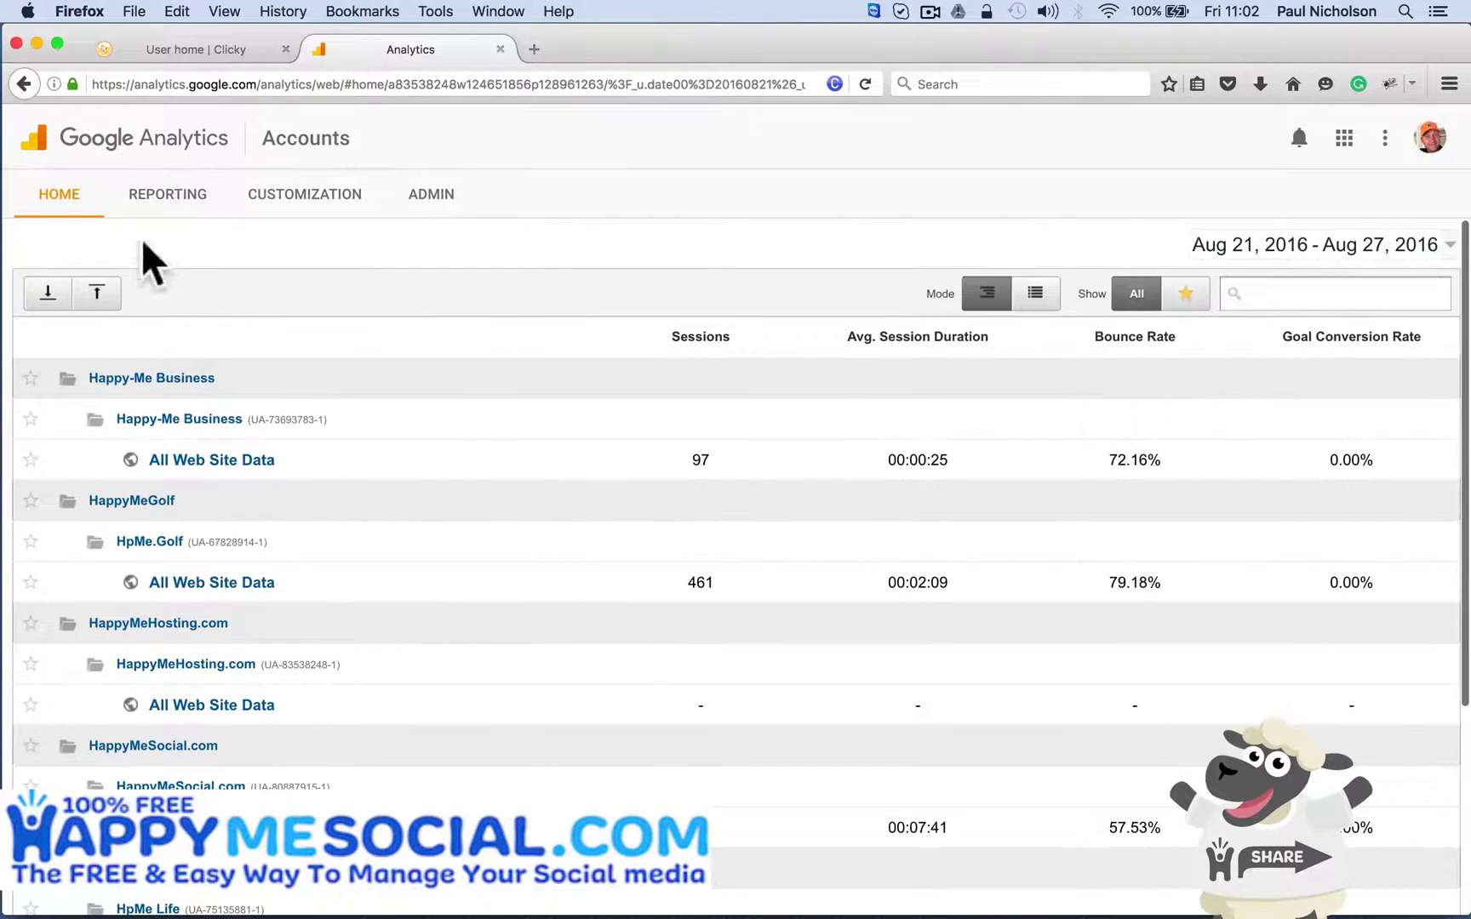
left_click(173, 49)
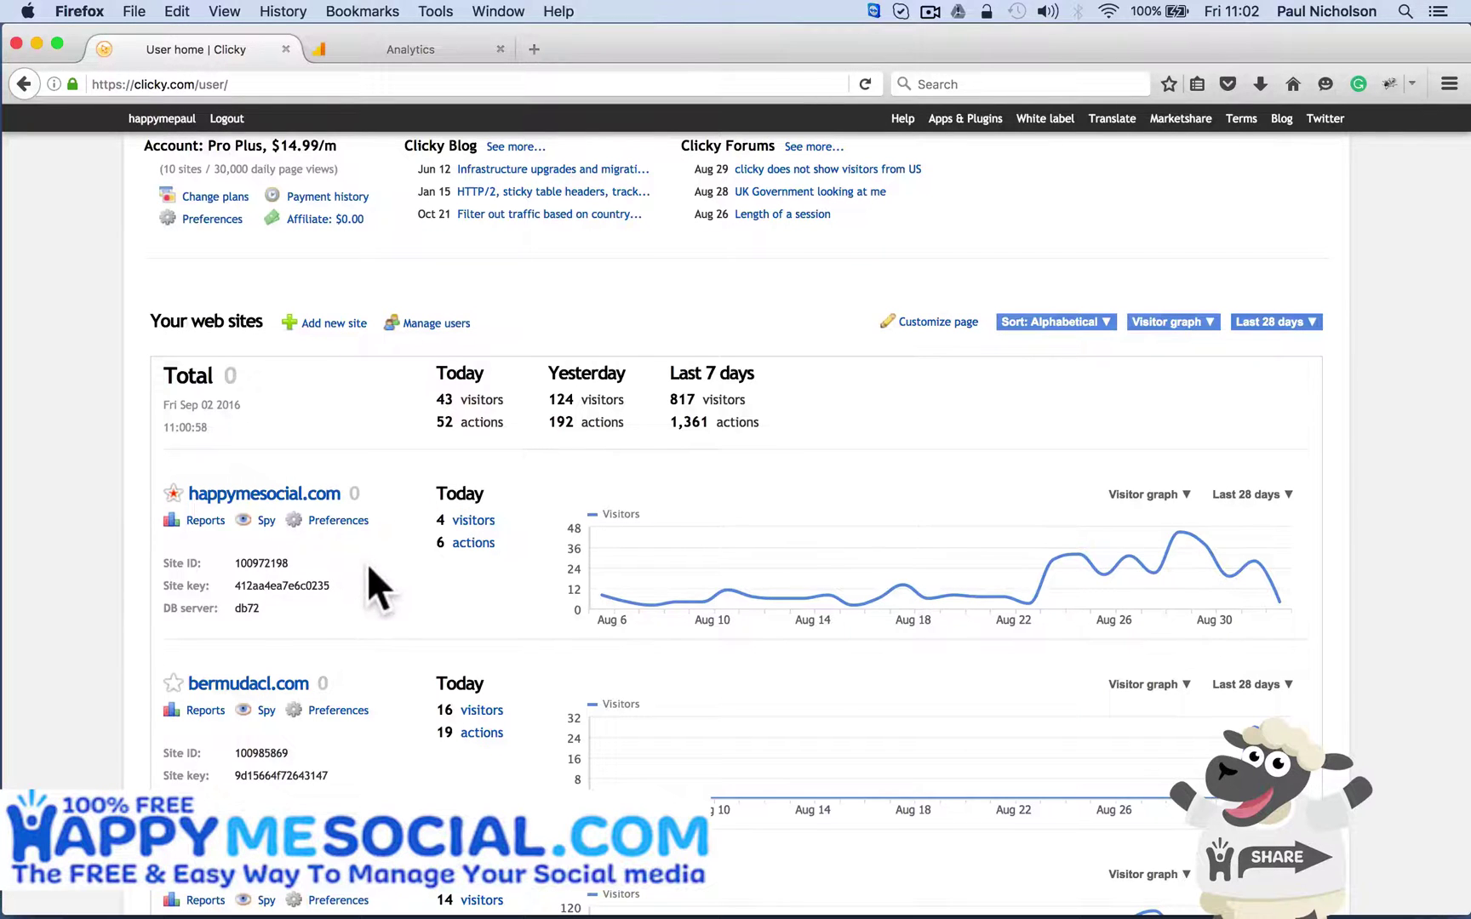
scroll(367, 563, "down", 3)
scroll(368, 563, "down", 5)
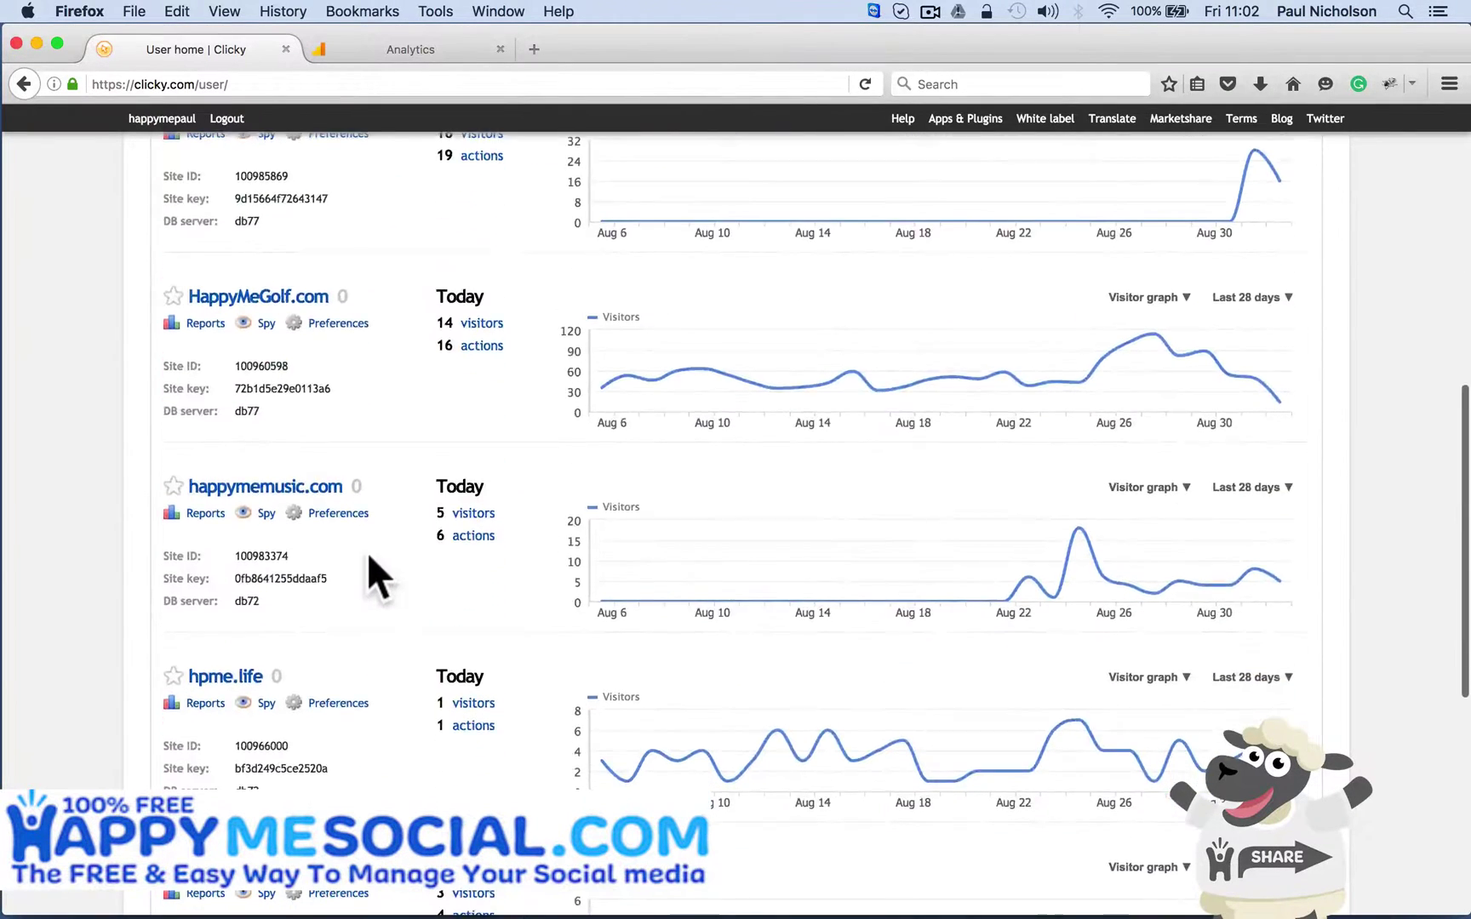
scroll(368, 554, "down", 3)
scroll(367, 555, "down", 1)
scroll(368, 554, "down", 3)
scroll(368, 554, "down", 1)
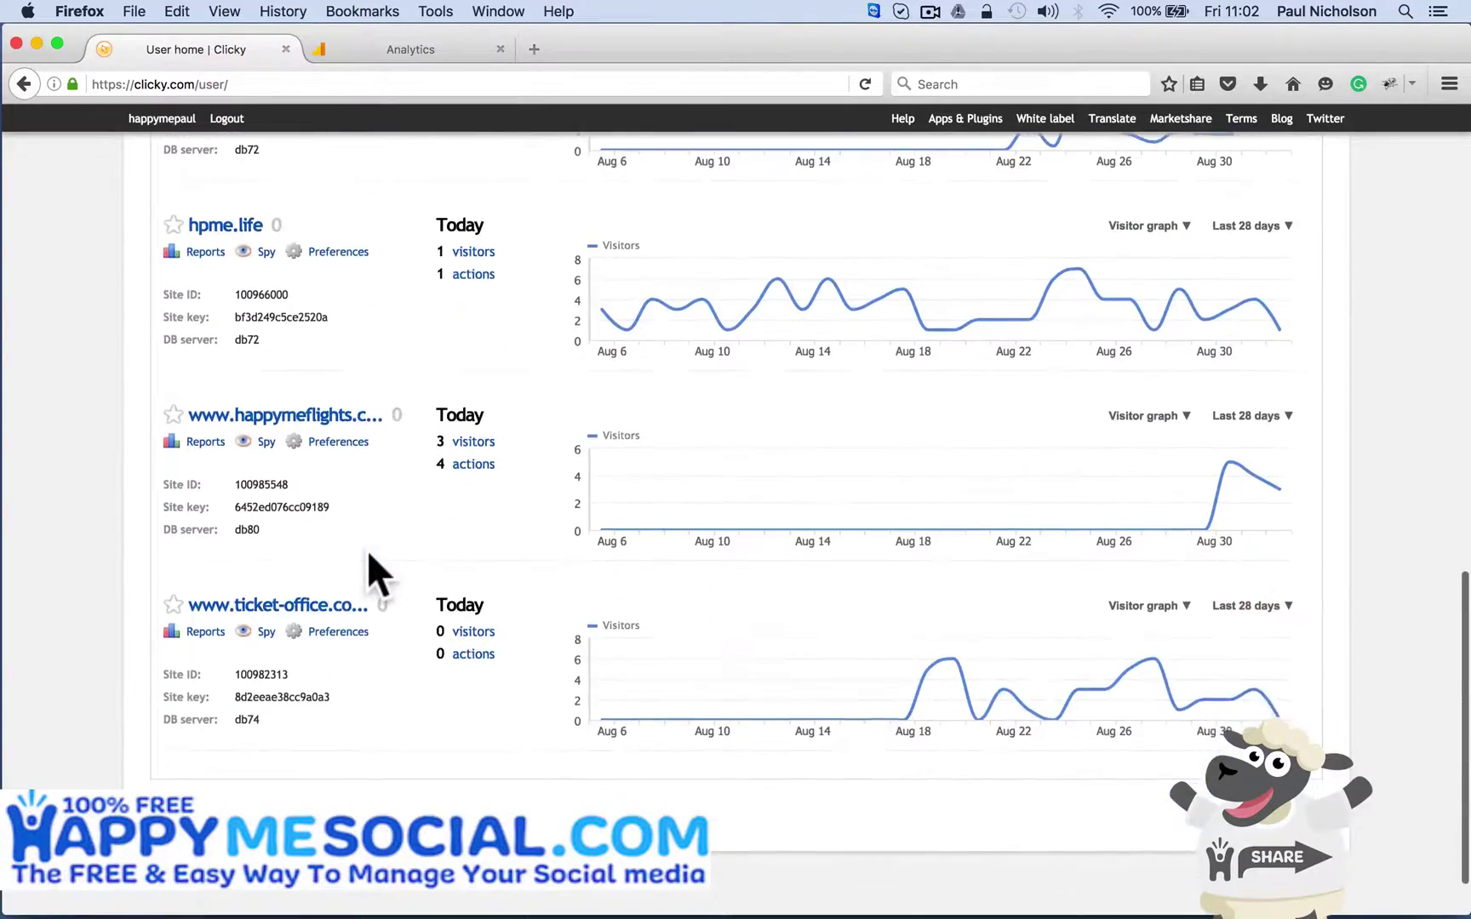
scroll(368, 563, "up", 10)
scroll(368, 564, "up", 3)
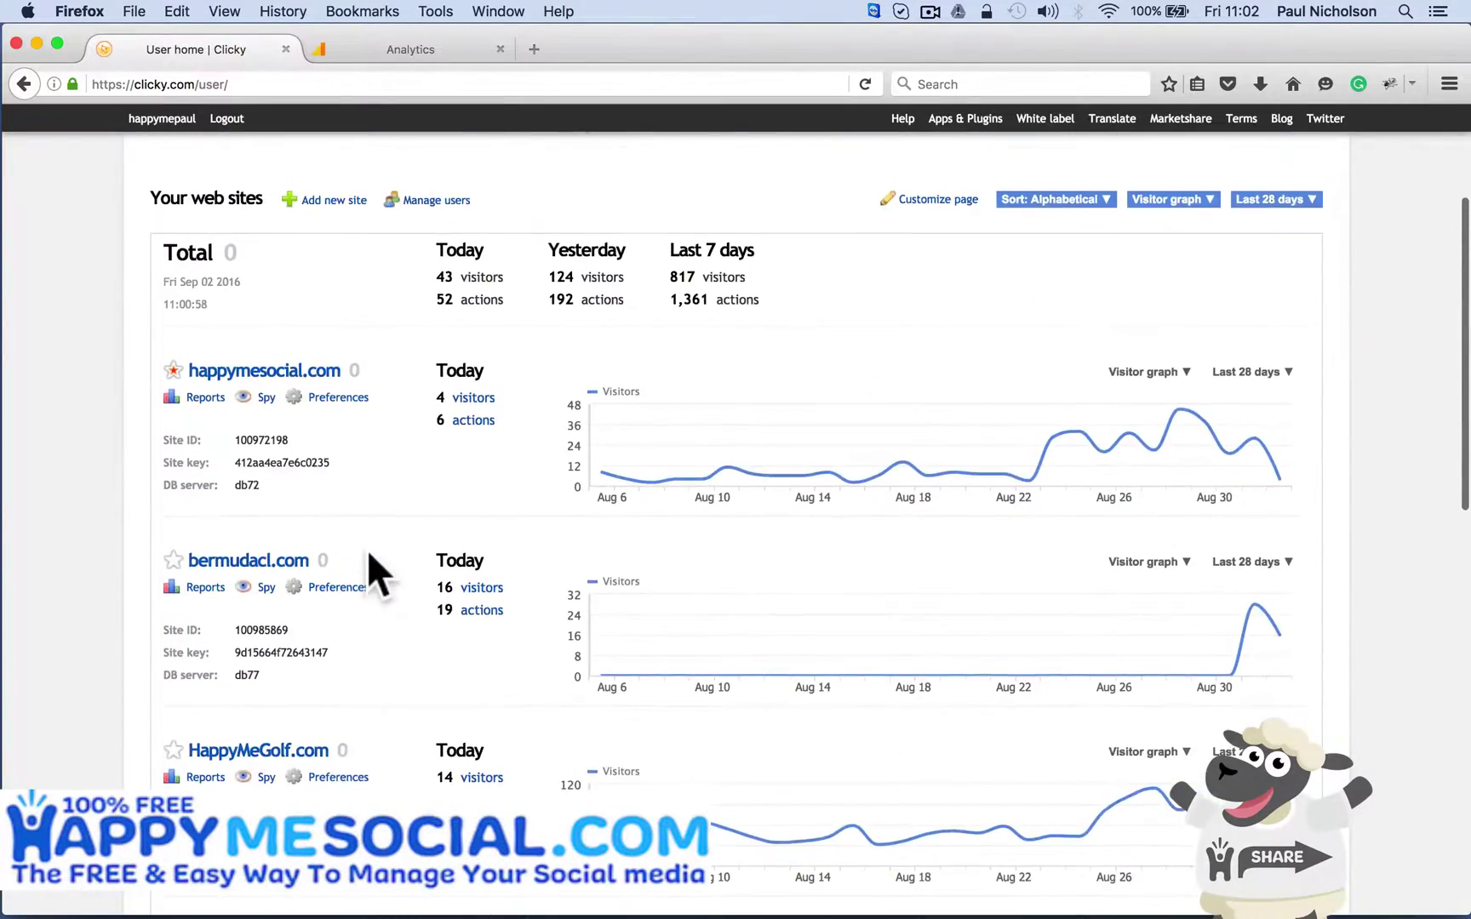
scroll(370, 556, "down", 3)
Open the HappyMeGolf.com dashboard and set its date range to Today
left_click(276, 550)
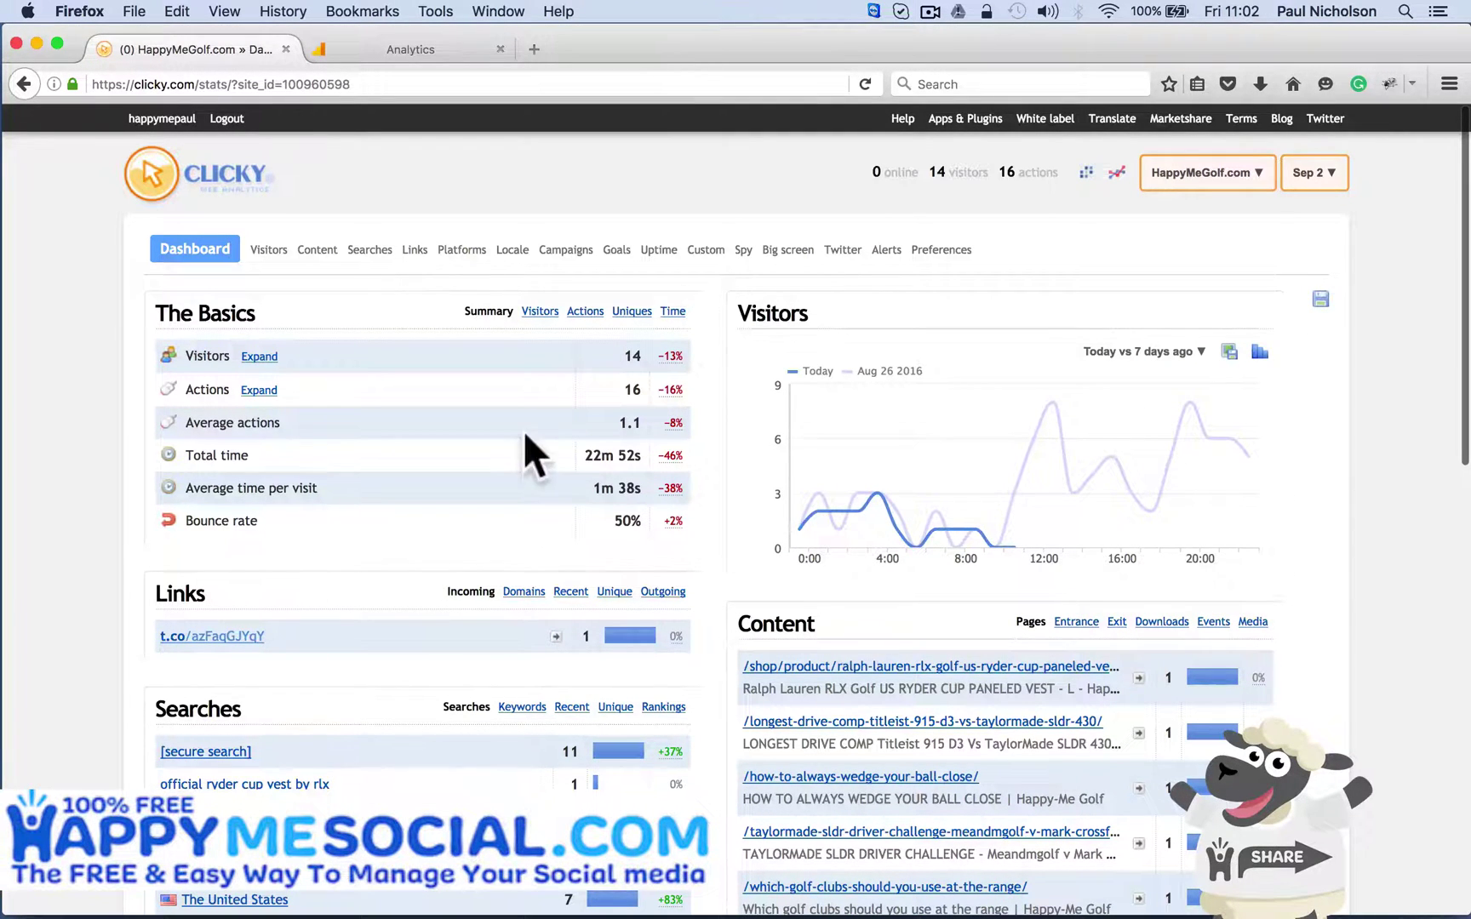
scroll(573, 660, "down", 1)
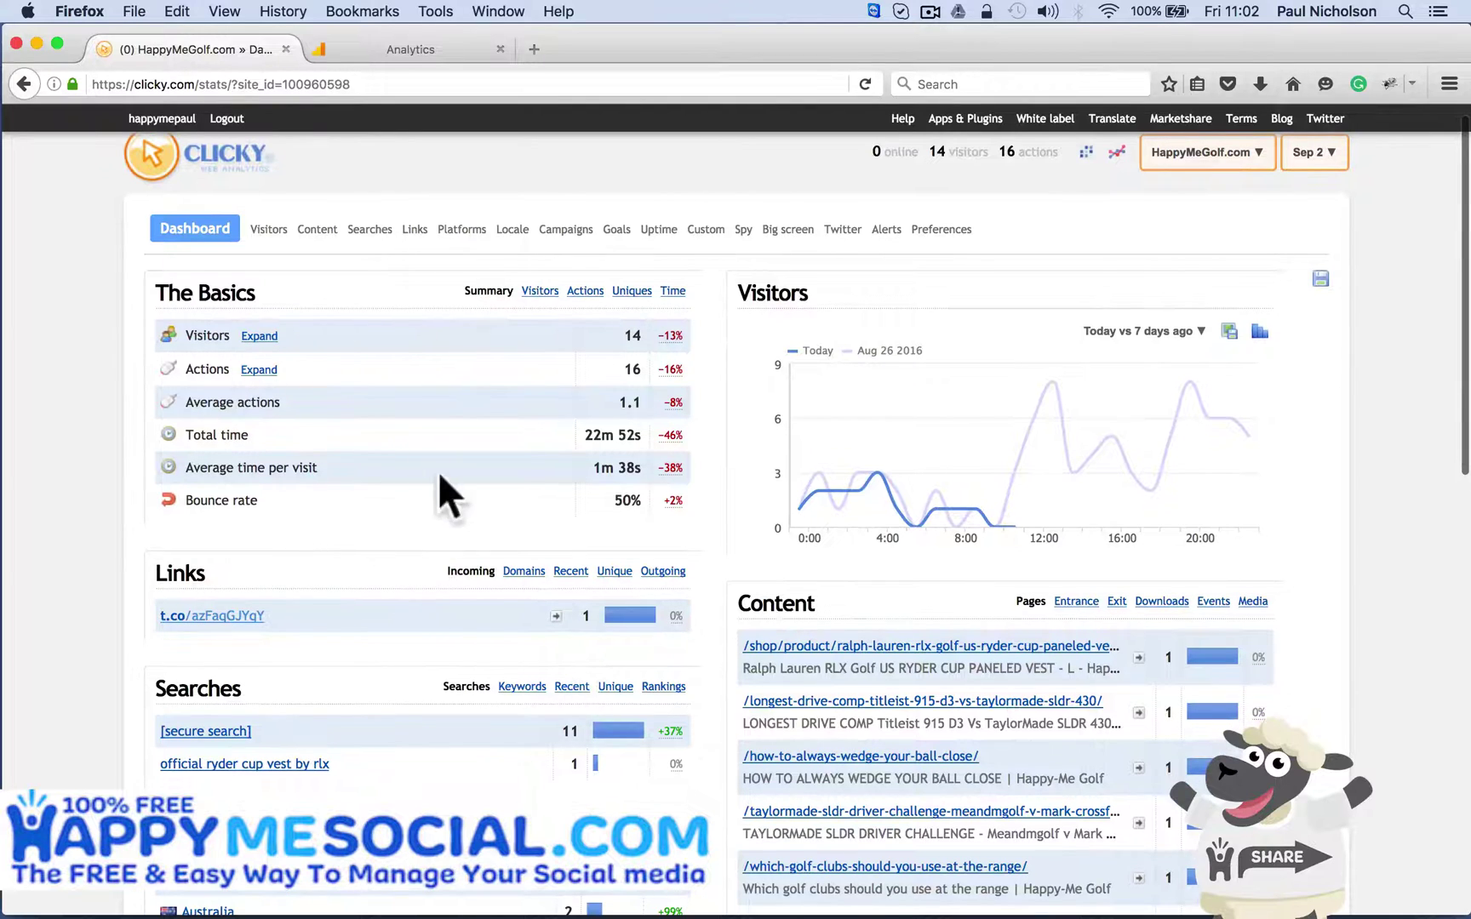
scroll(533, 470, "down", 5)
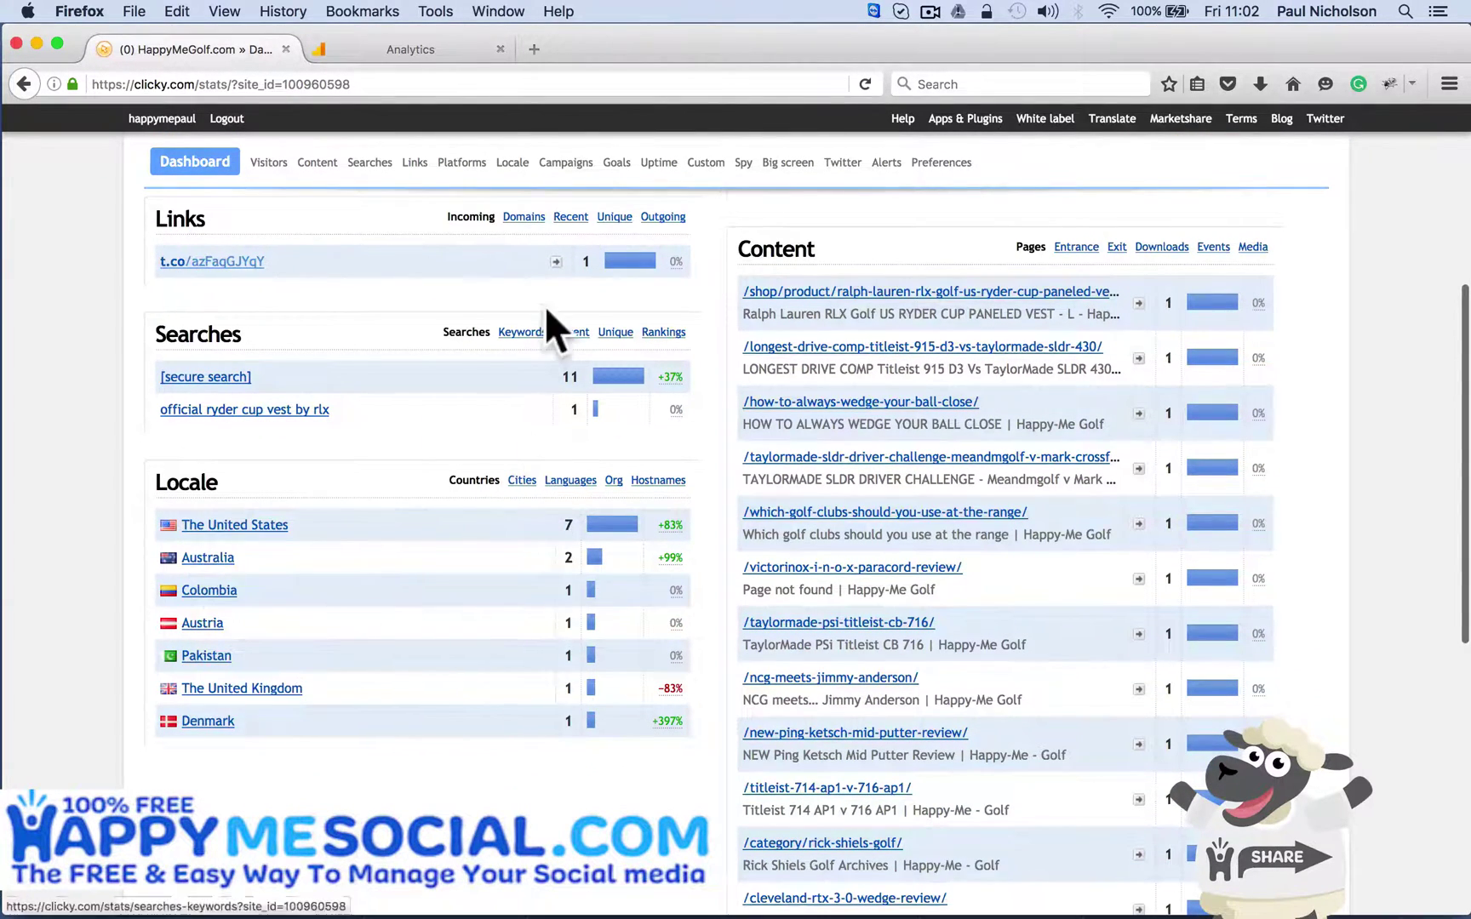
scroll(545, 311, "up", 5)
left_click(1311, 174)
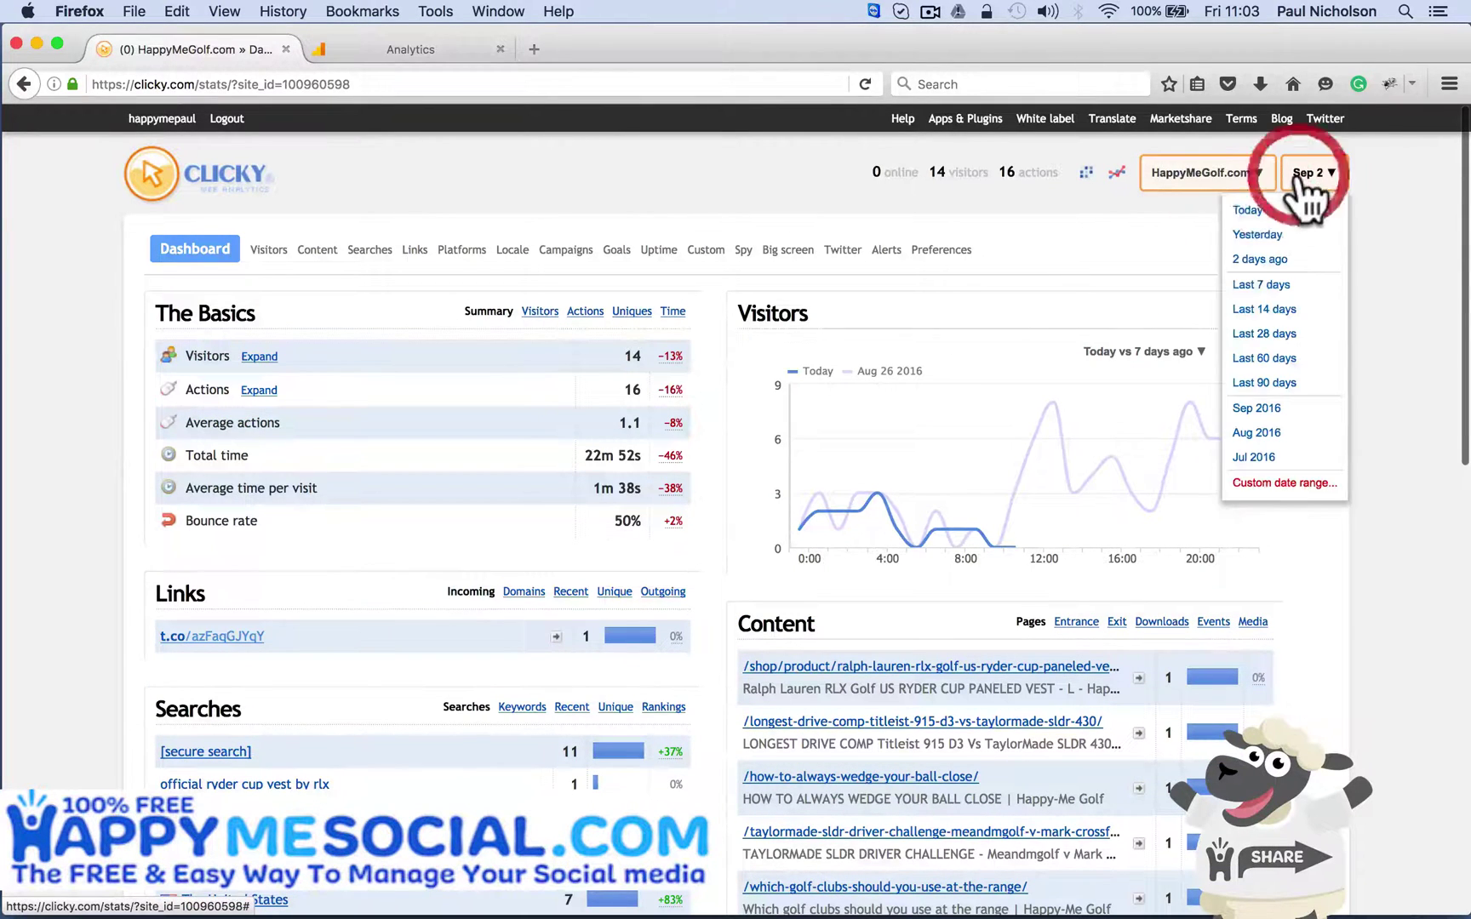
left_click(1281, 211)
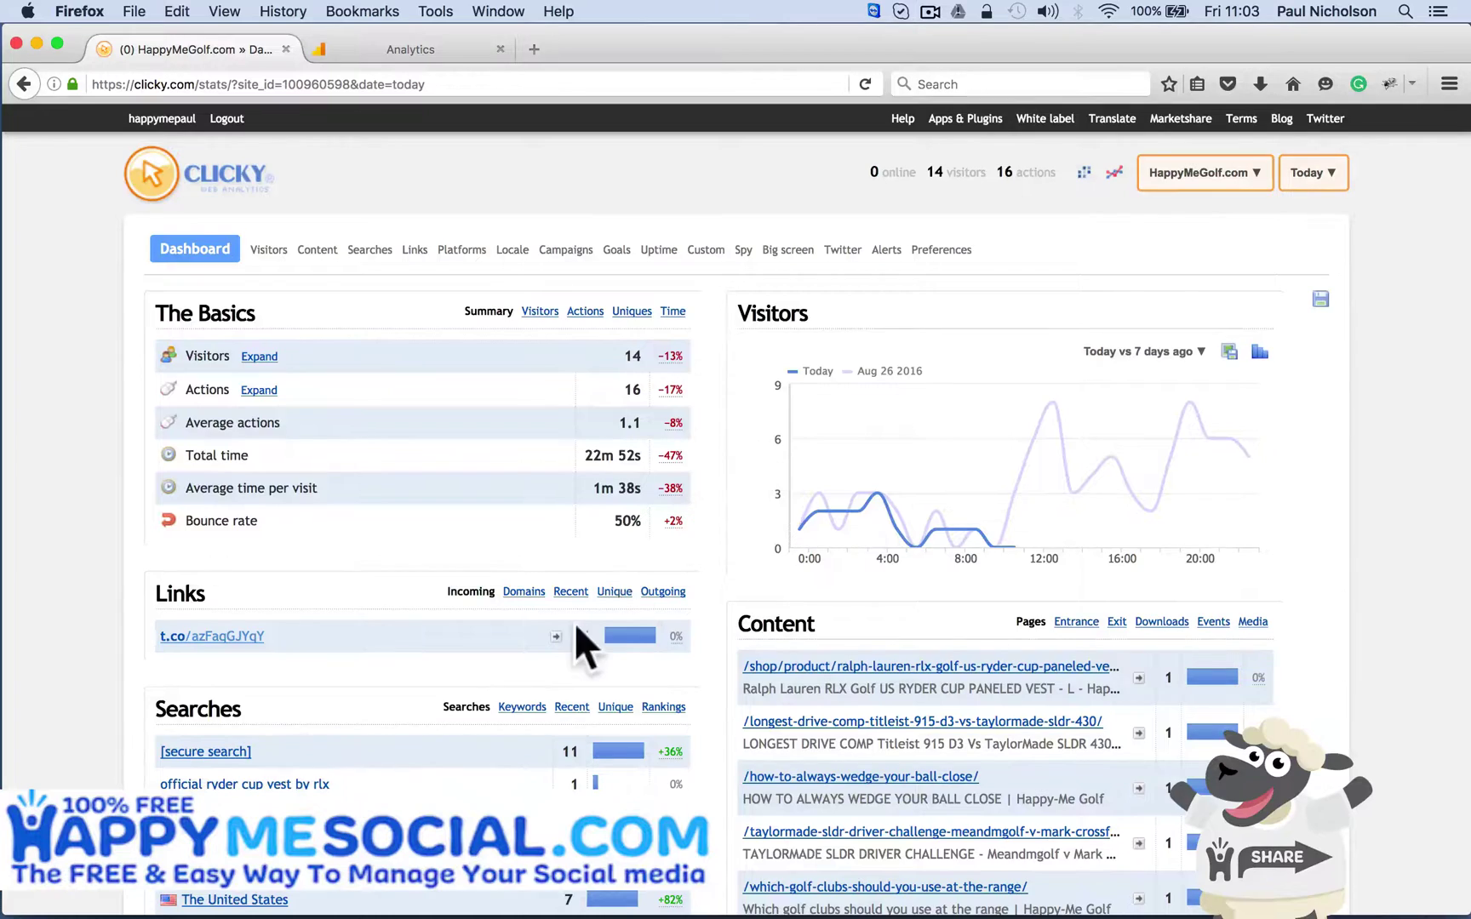
scroll(574, 621, "down", 5)
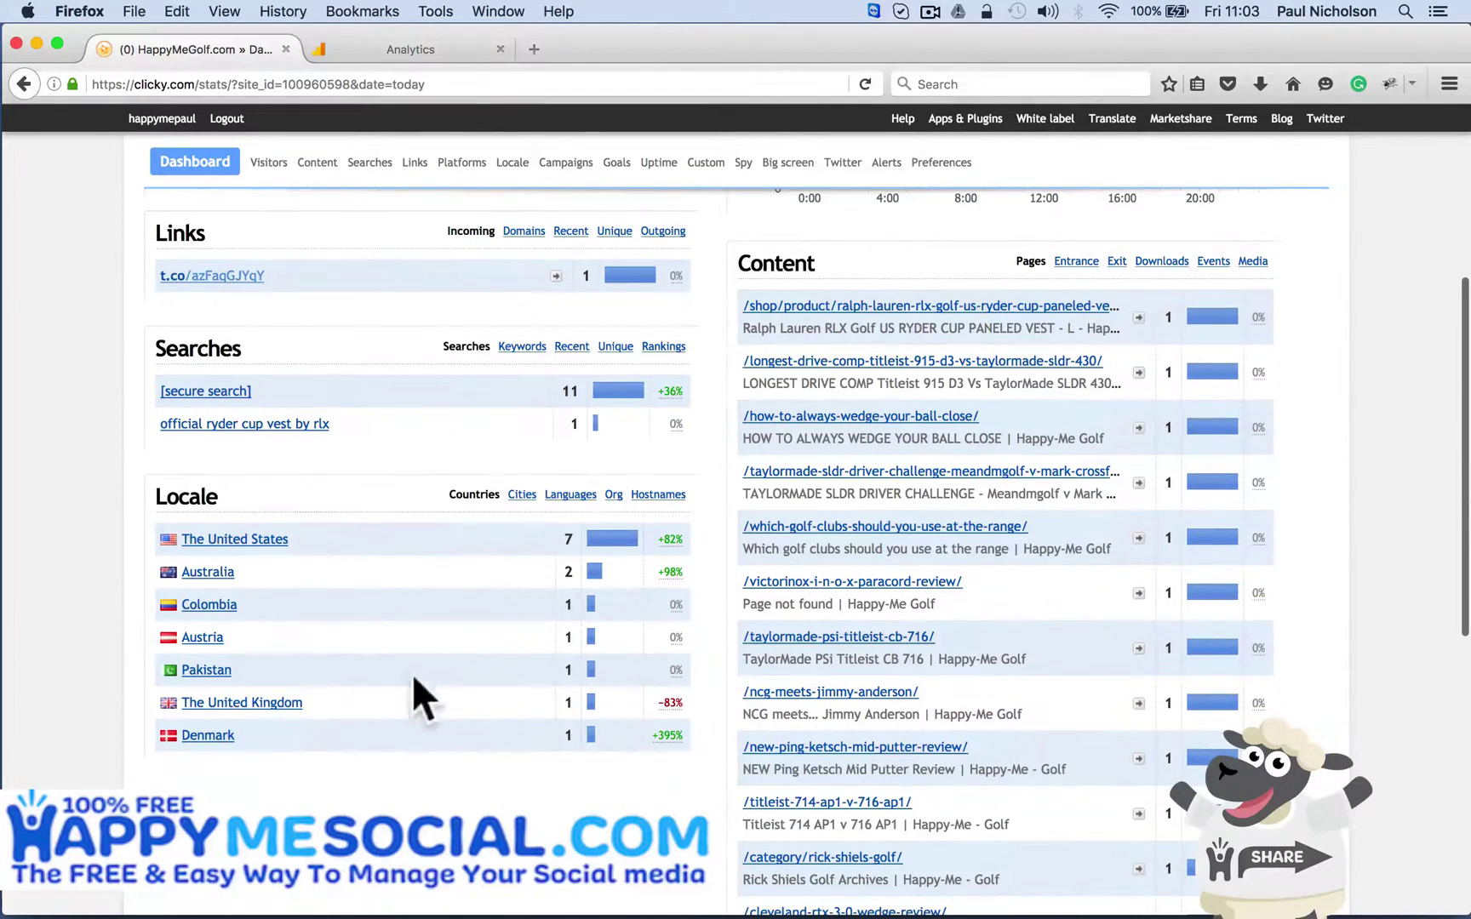
scroll(478, 466, "up", 1)
scroll(474, 455, "up", 4)
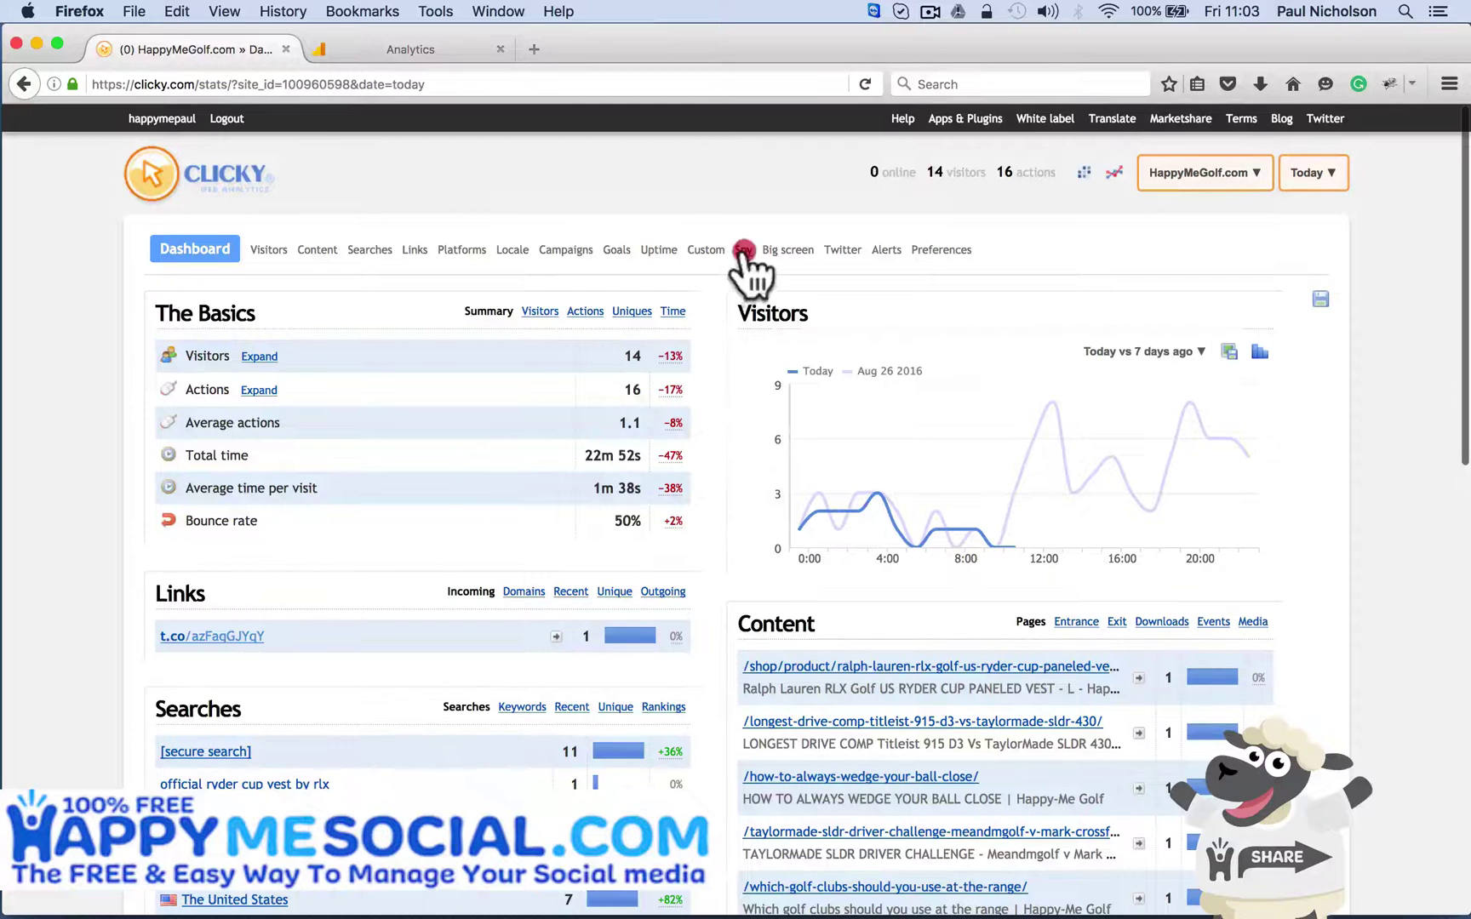
Open the Spy live visitor feed for HappyMeGolf.com
left_click(743, 251)
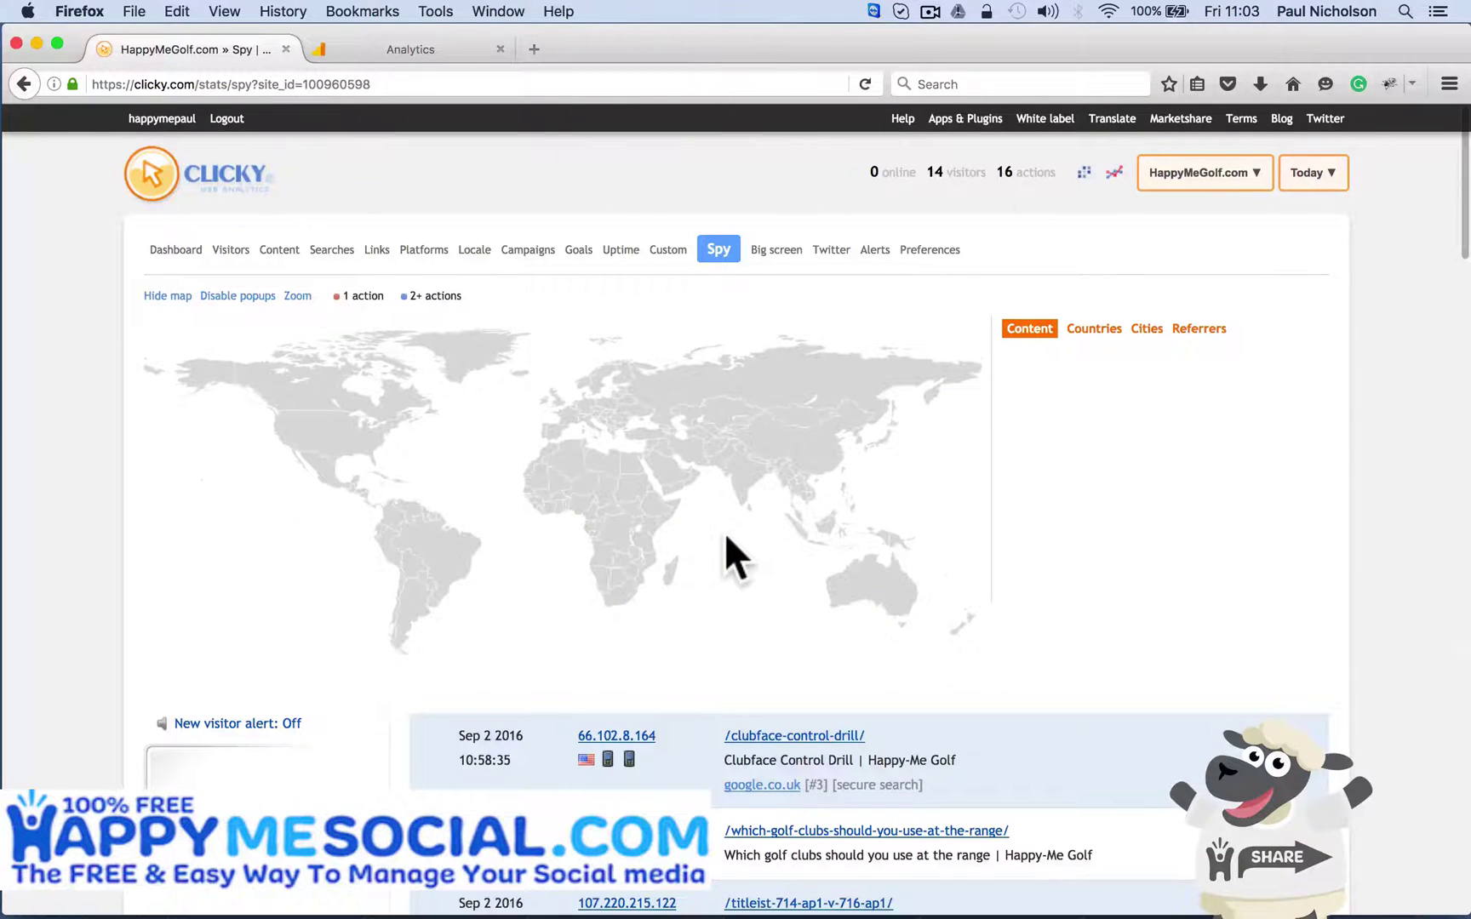
scroll(727, 536, "down", 5)
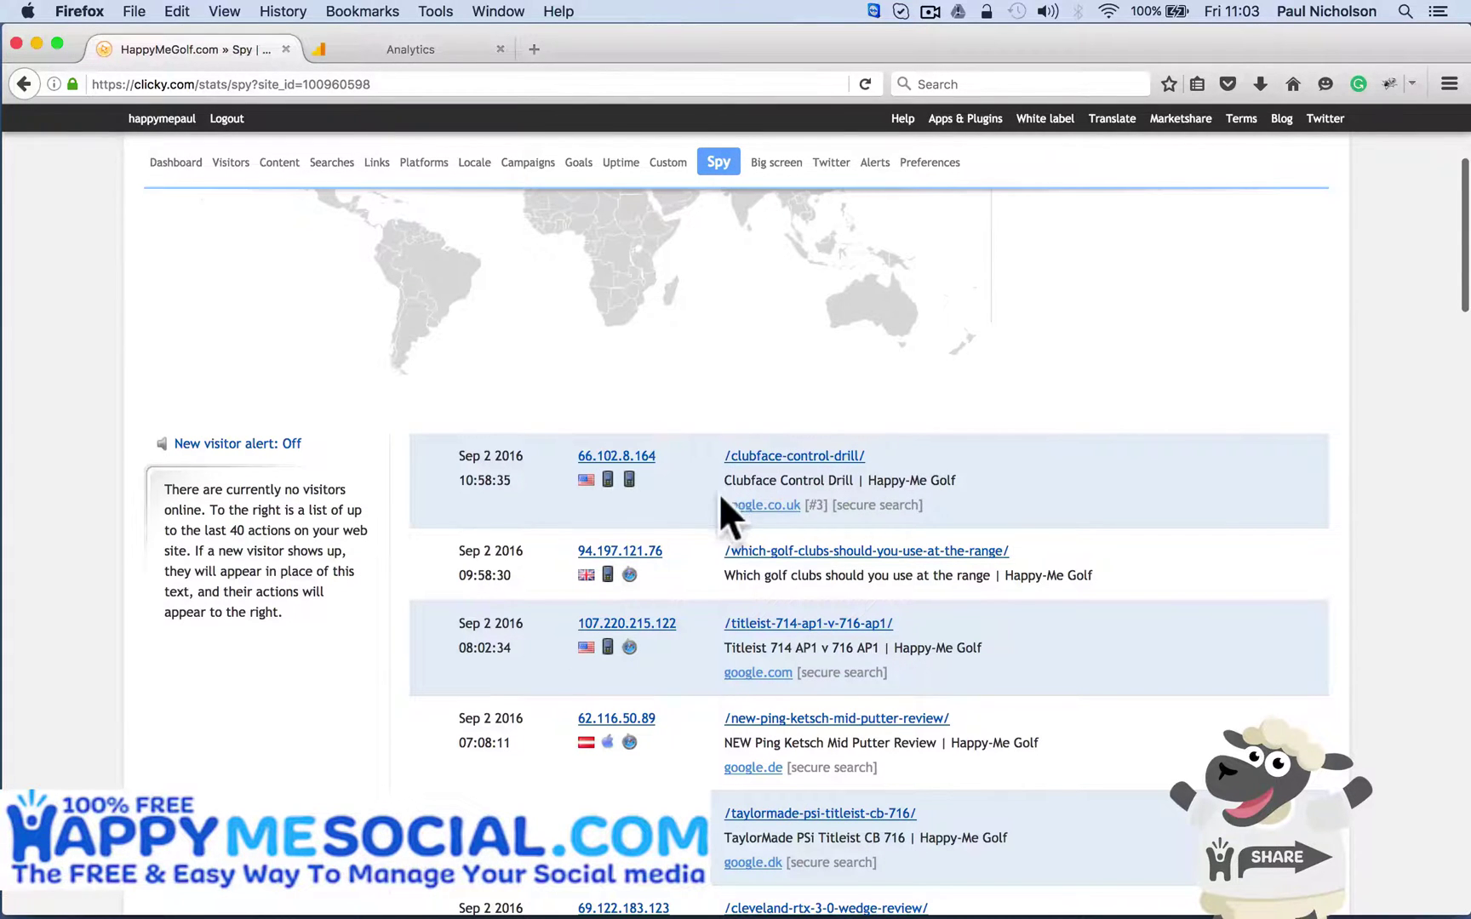
scroll(830, 582, "down", 1)
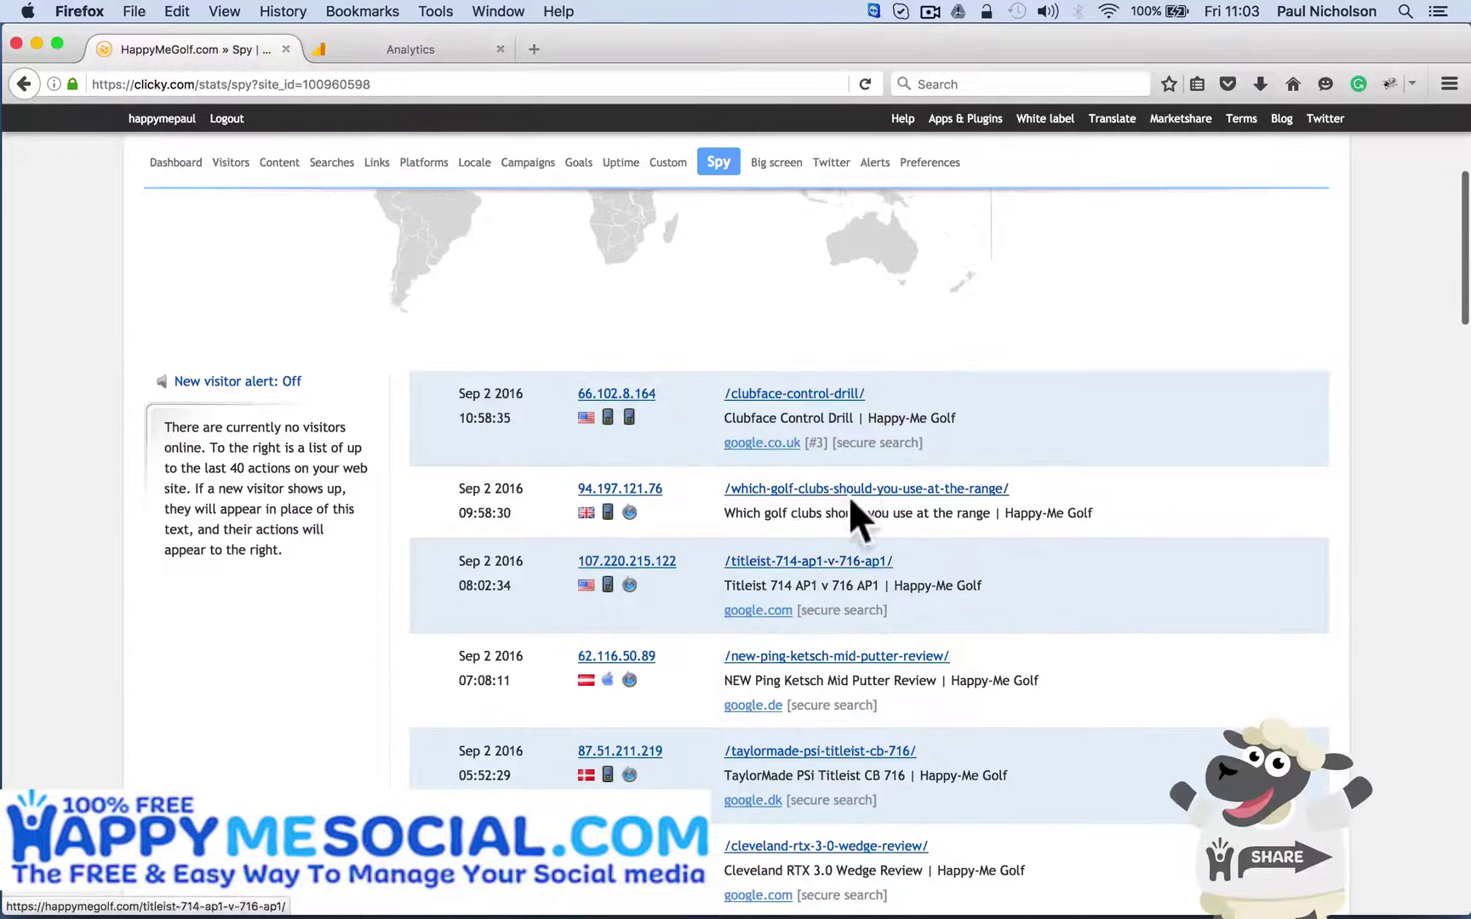
scroll(895, 525, "down", 1)
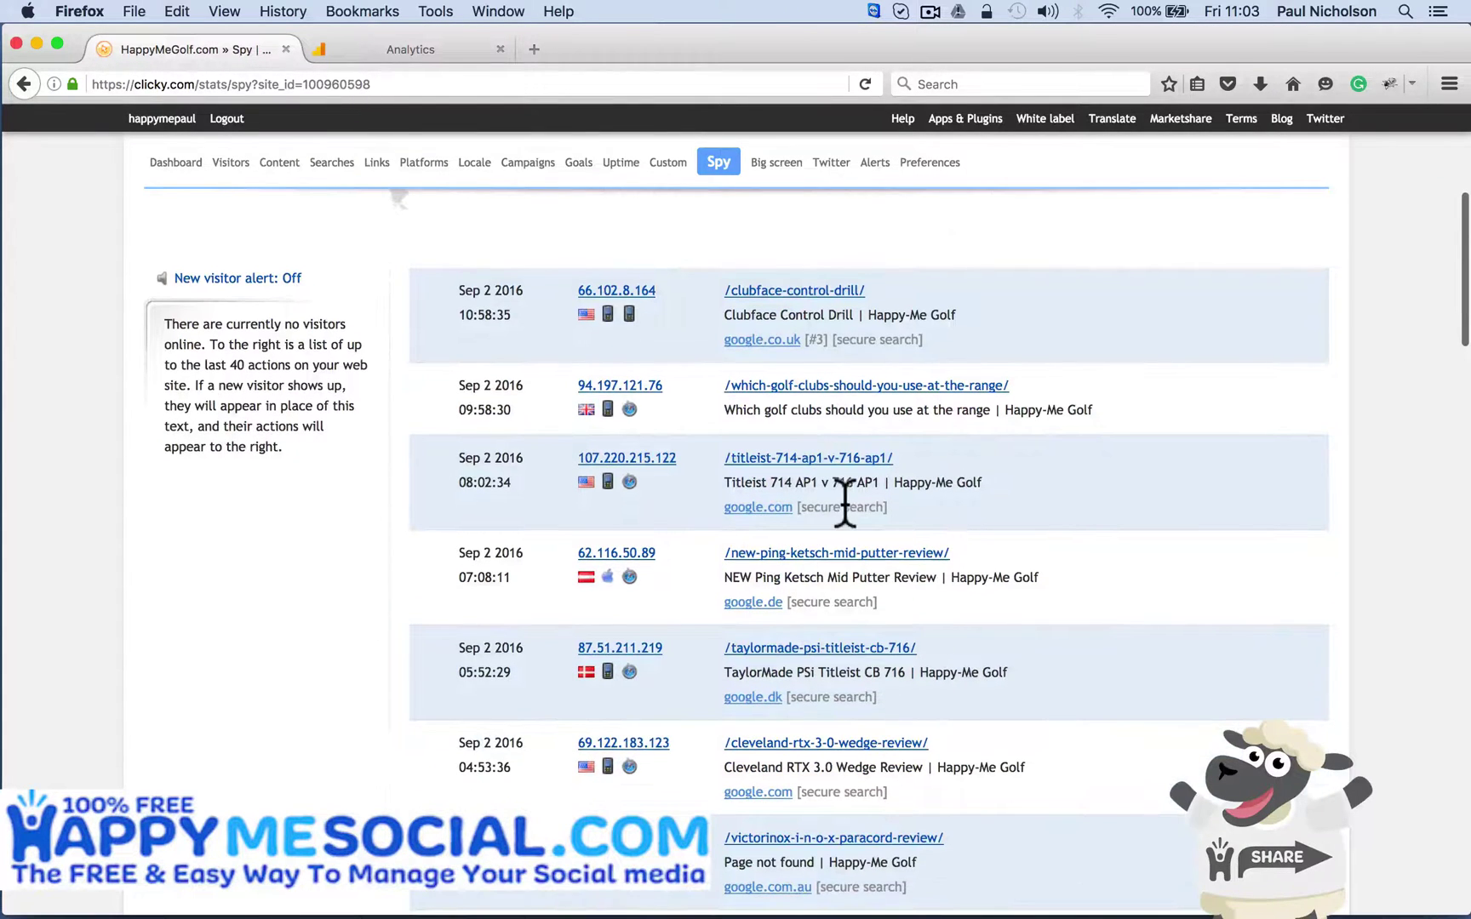
scroll(843, 499, "down", 2)
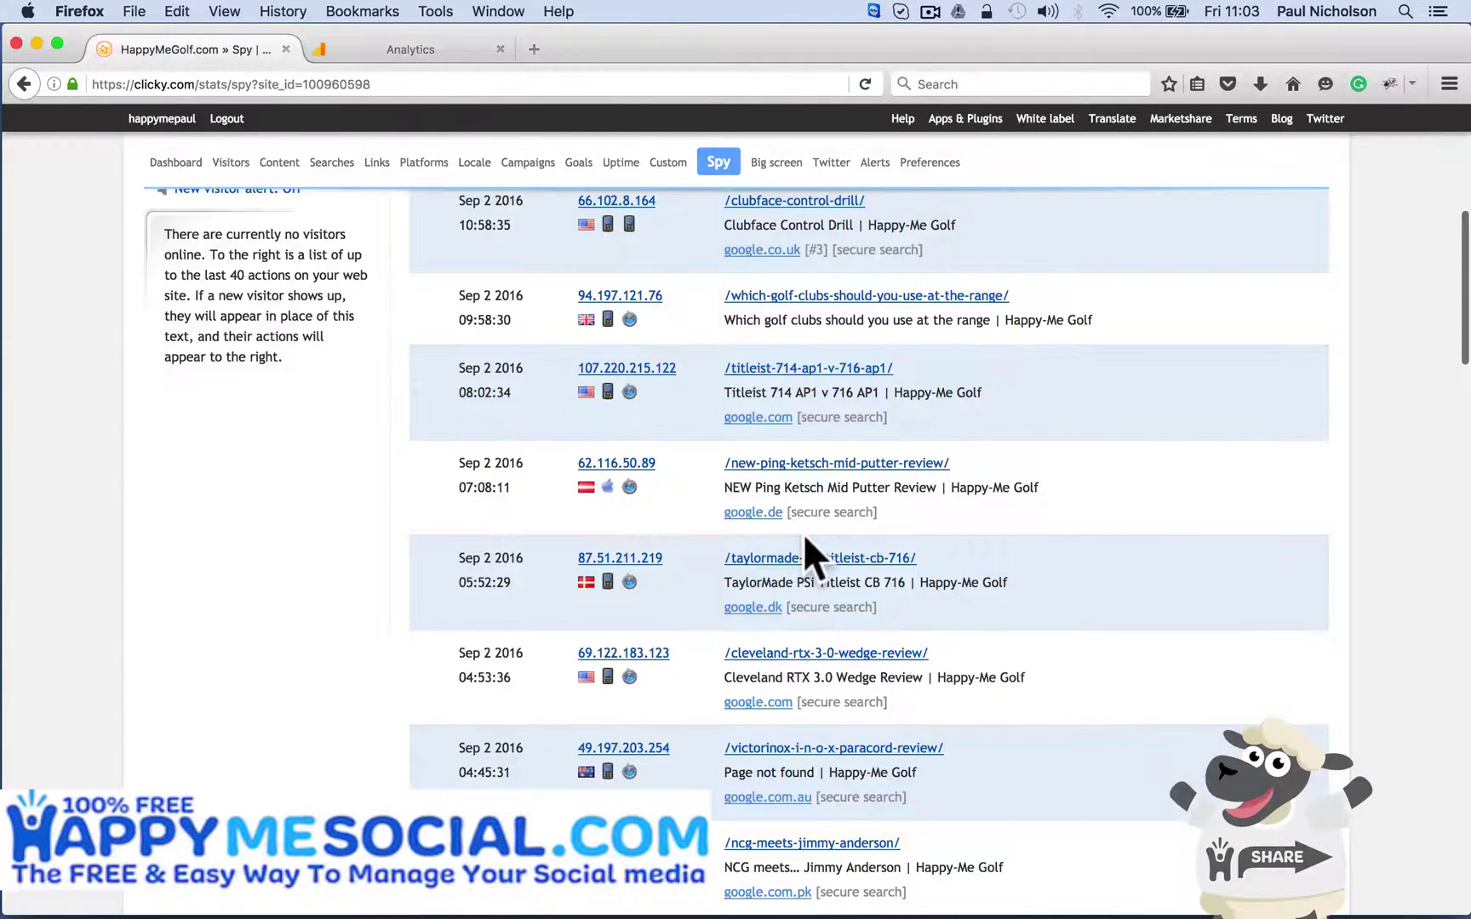
scroll(851, 523, "down", 1)
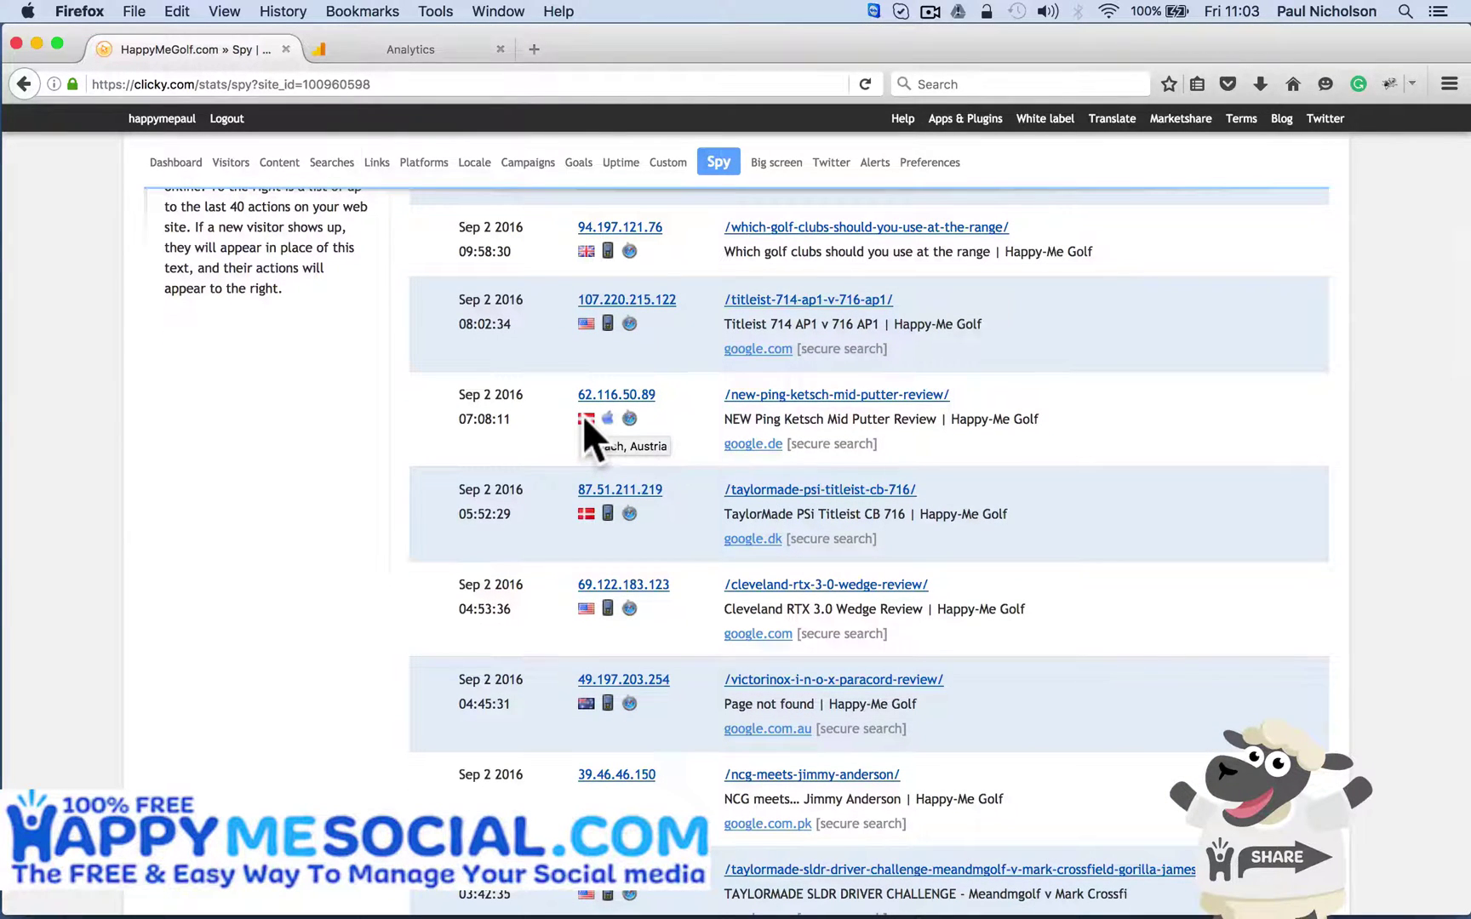
scroll(806, 549, "down", 1)
scroll(848, 645, "down", 1)
scroll(860, 658, "down", 2)
scroll(856, 666, "down", 1)
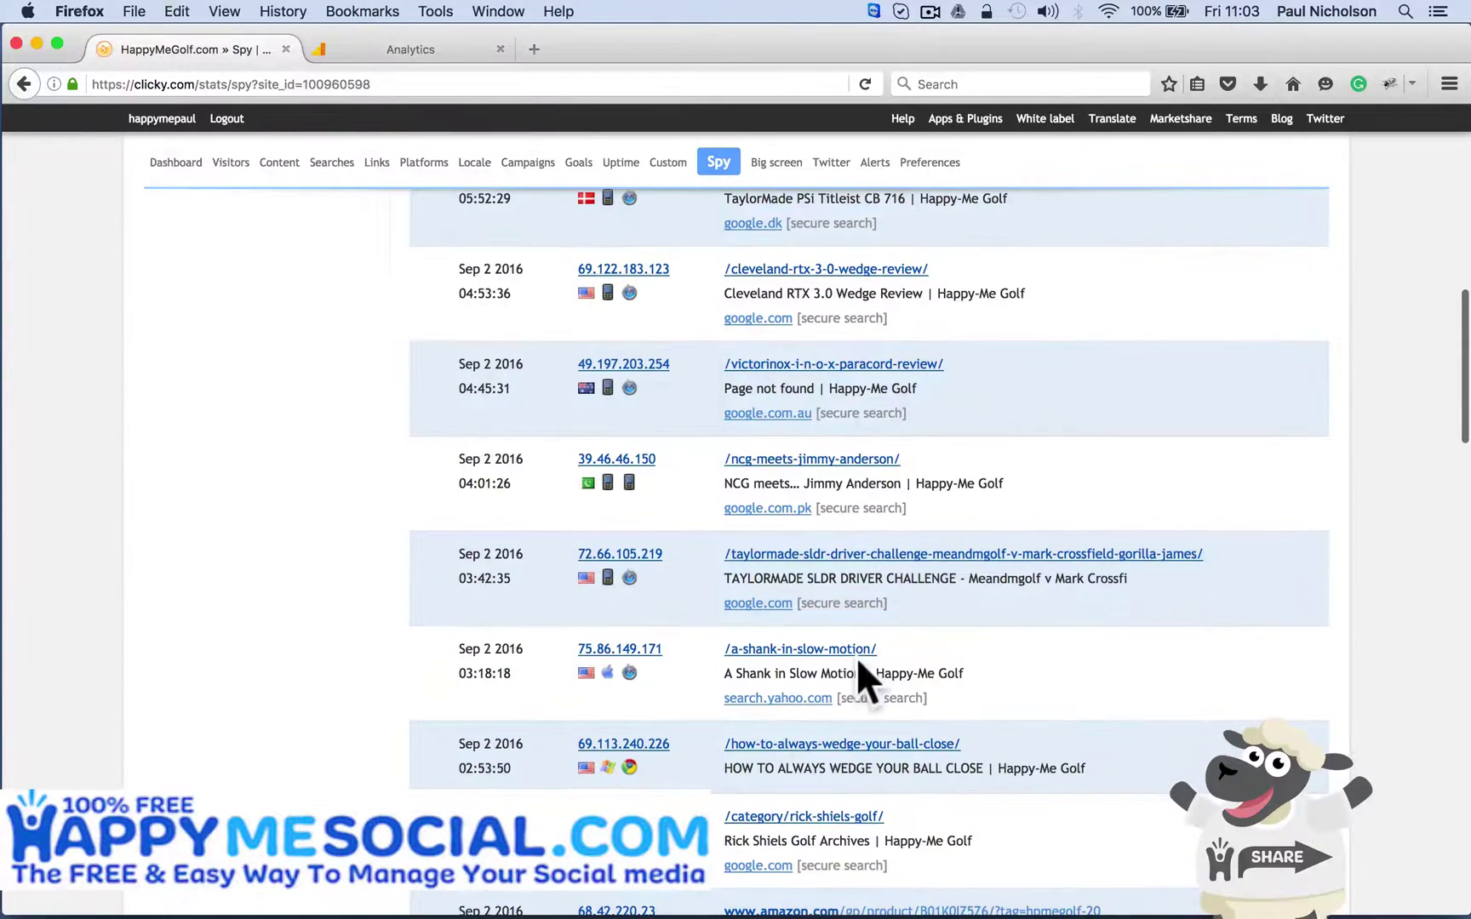
scroll(860, 682, "down", 1)
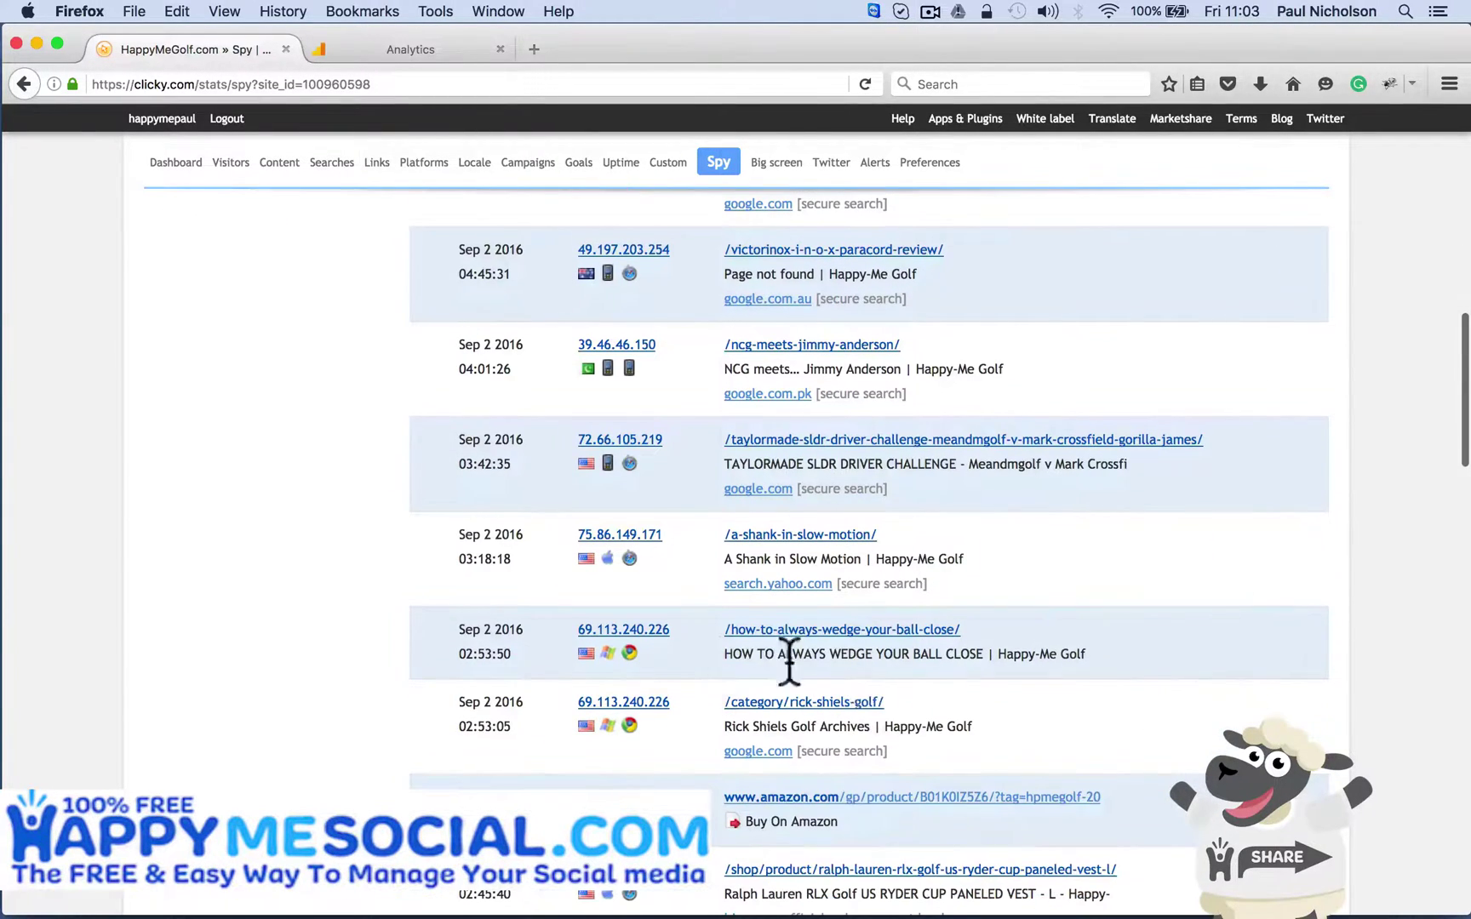
scroll(813, 735, "down", 1)
scroll(813, 735, "down", 1)
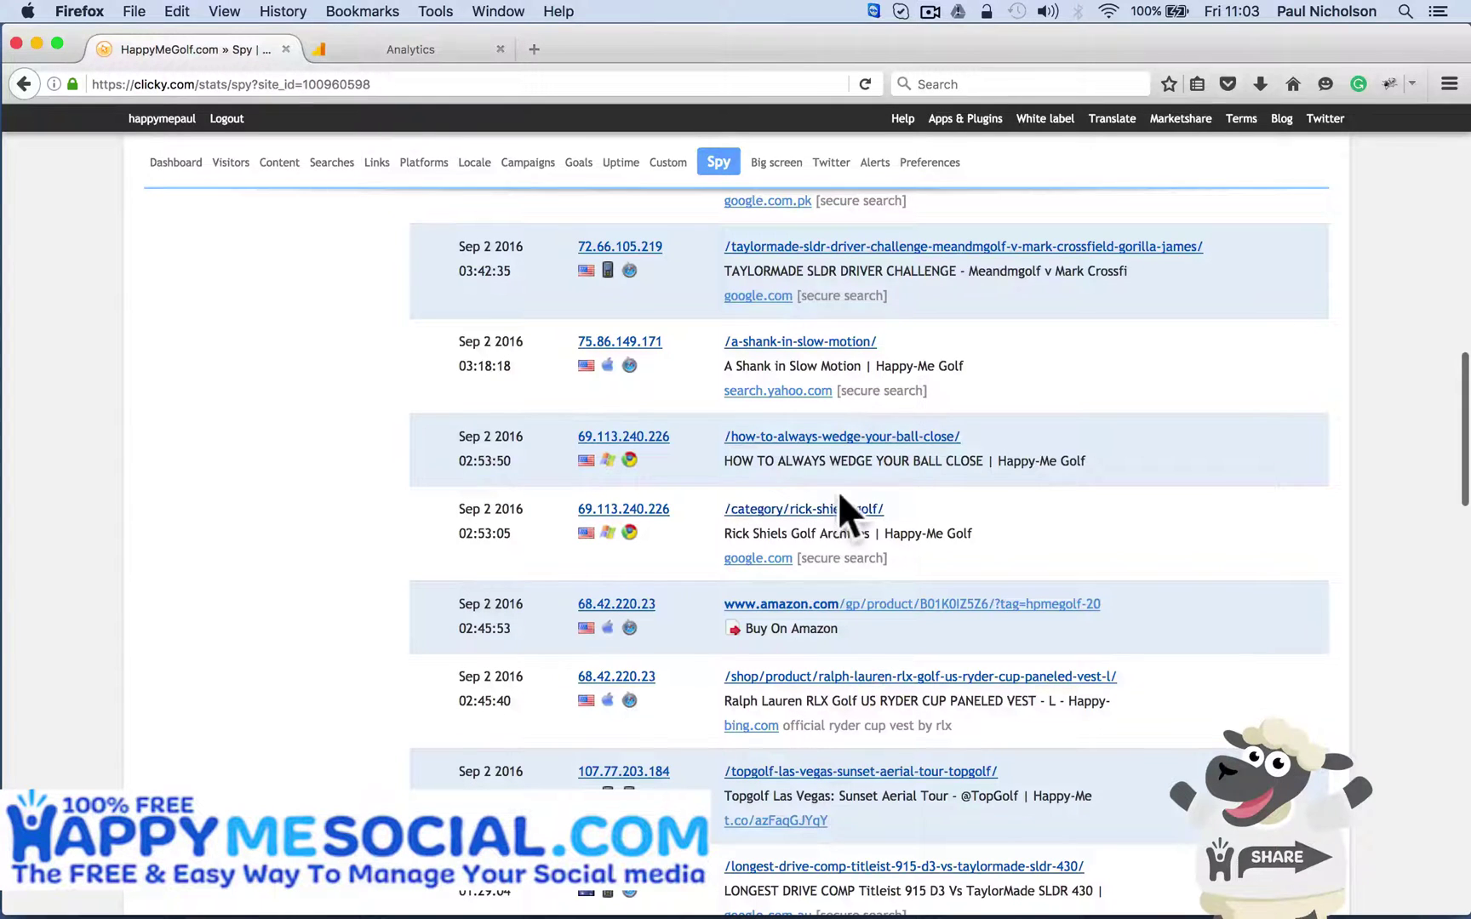
scroll(839, 492, "down", 2)
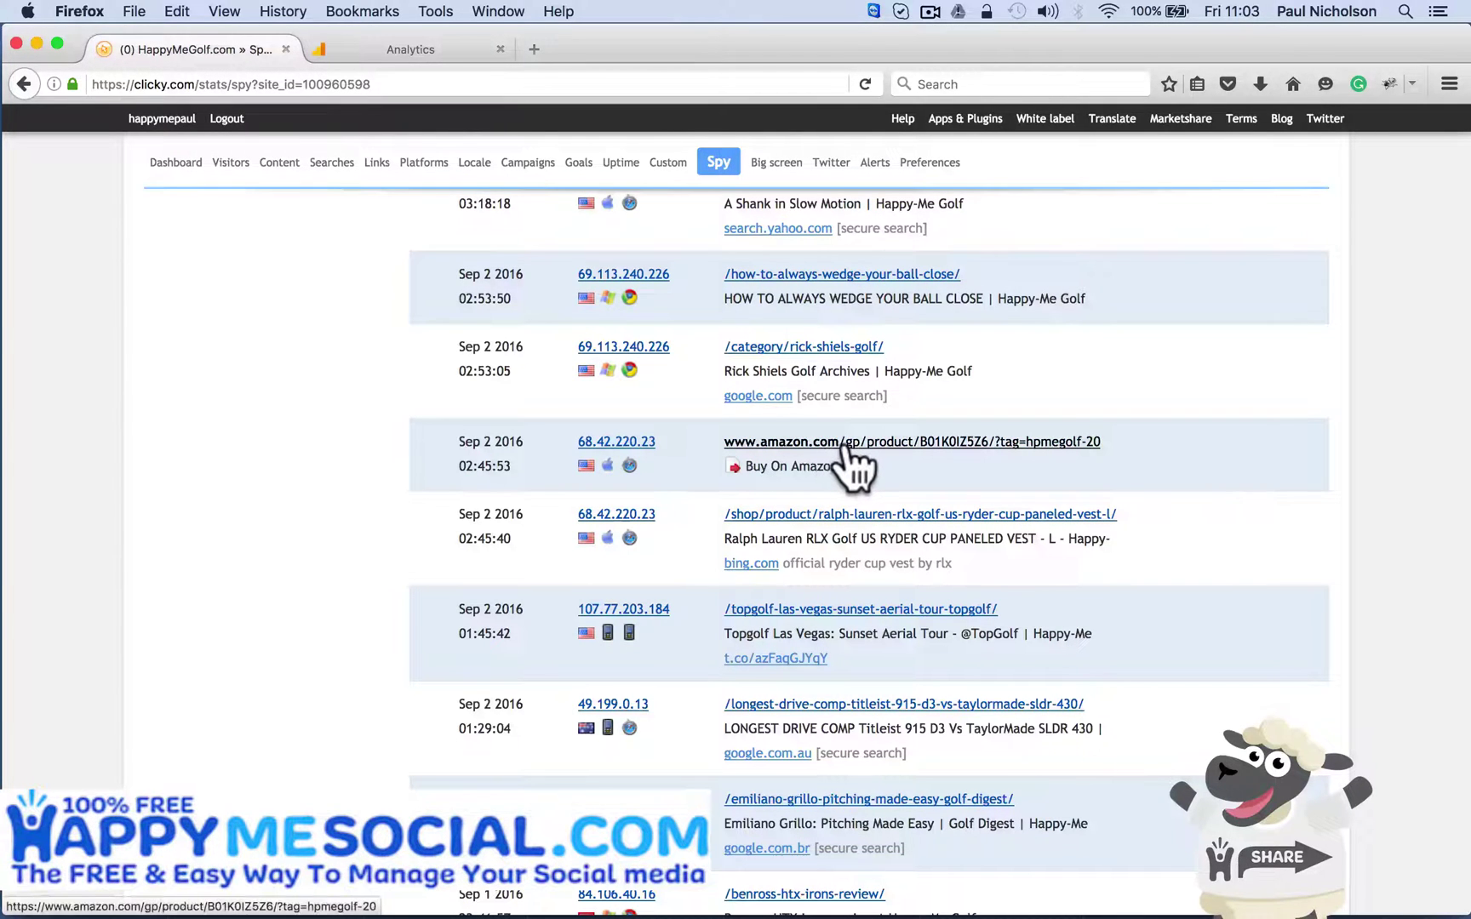
View the Ralph Lauren RLX Ryder Cup vest page a visitor opened, then return to Spy
left_click(802, 517)
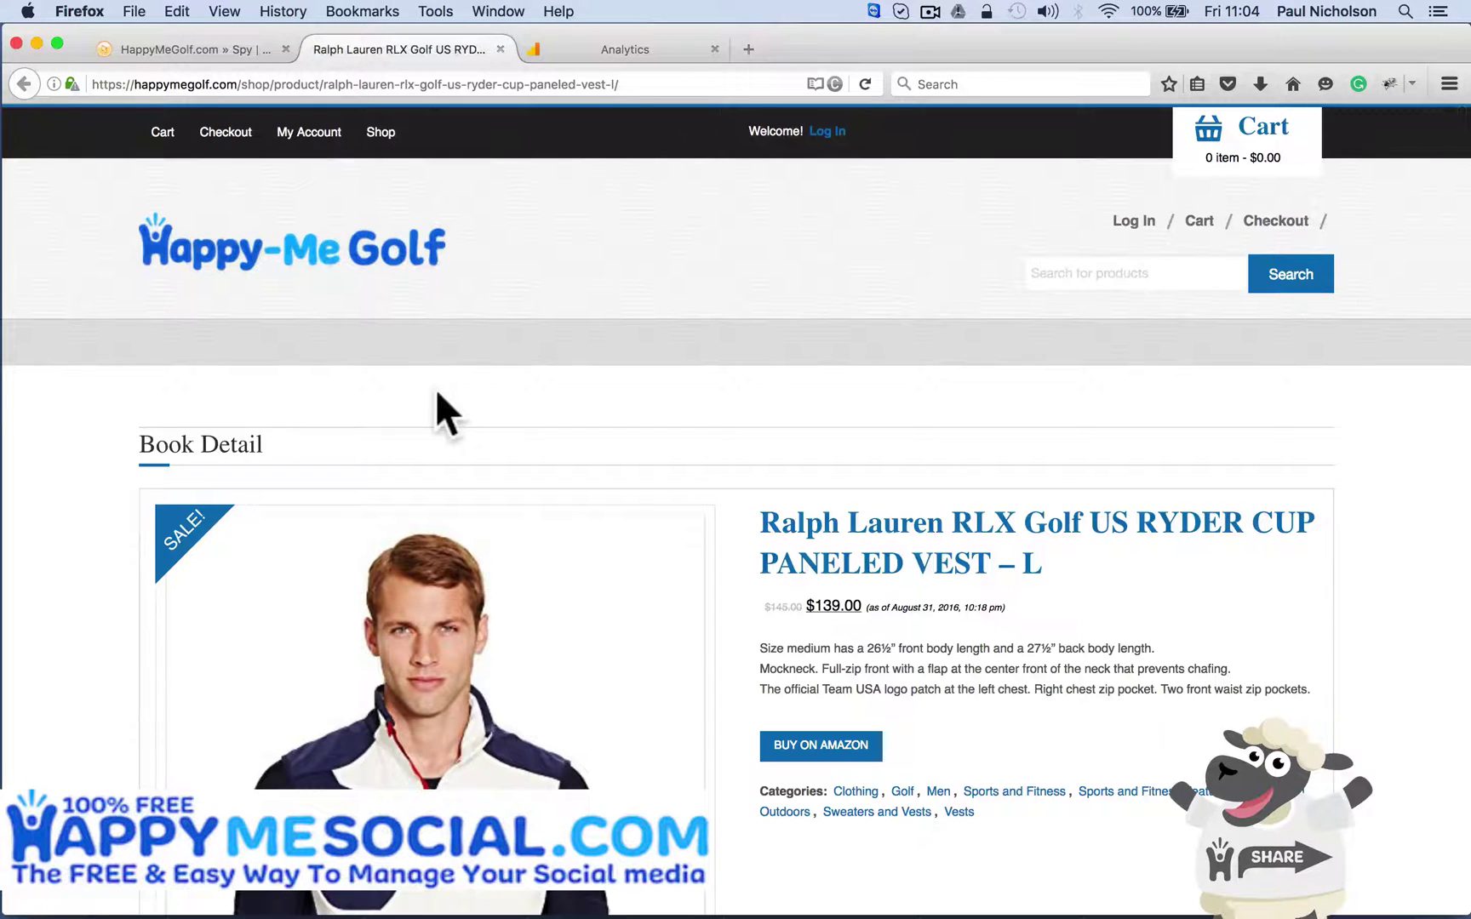
scroll(502, 301, "down", 5)
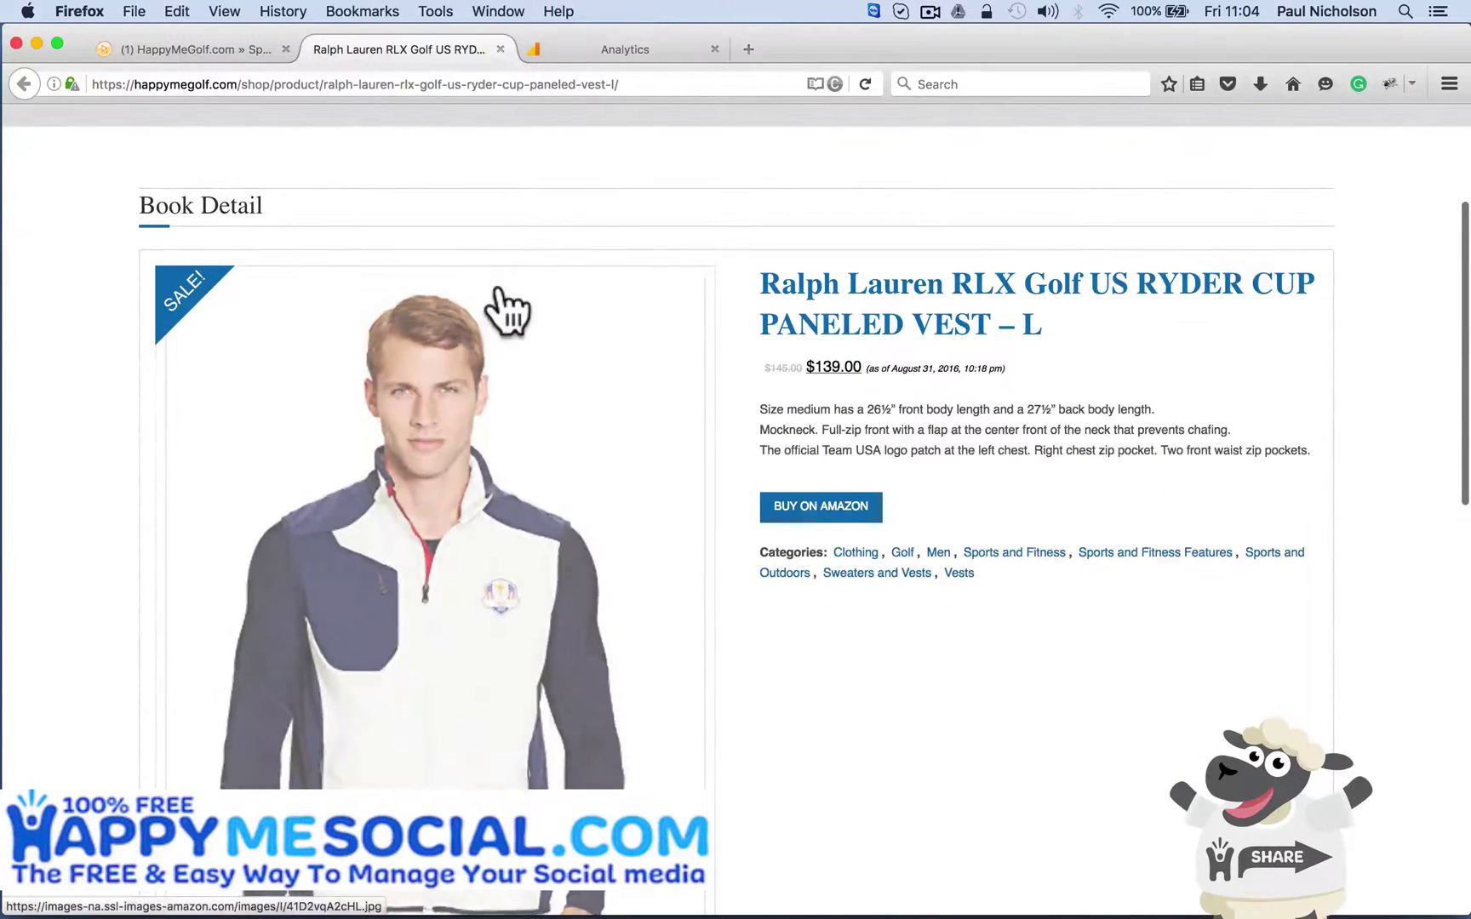
scroll(499, 287, "down", 2)
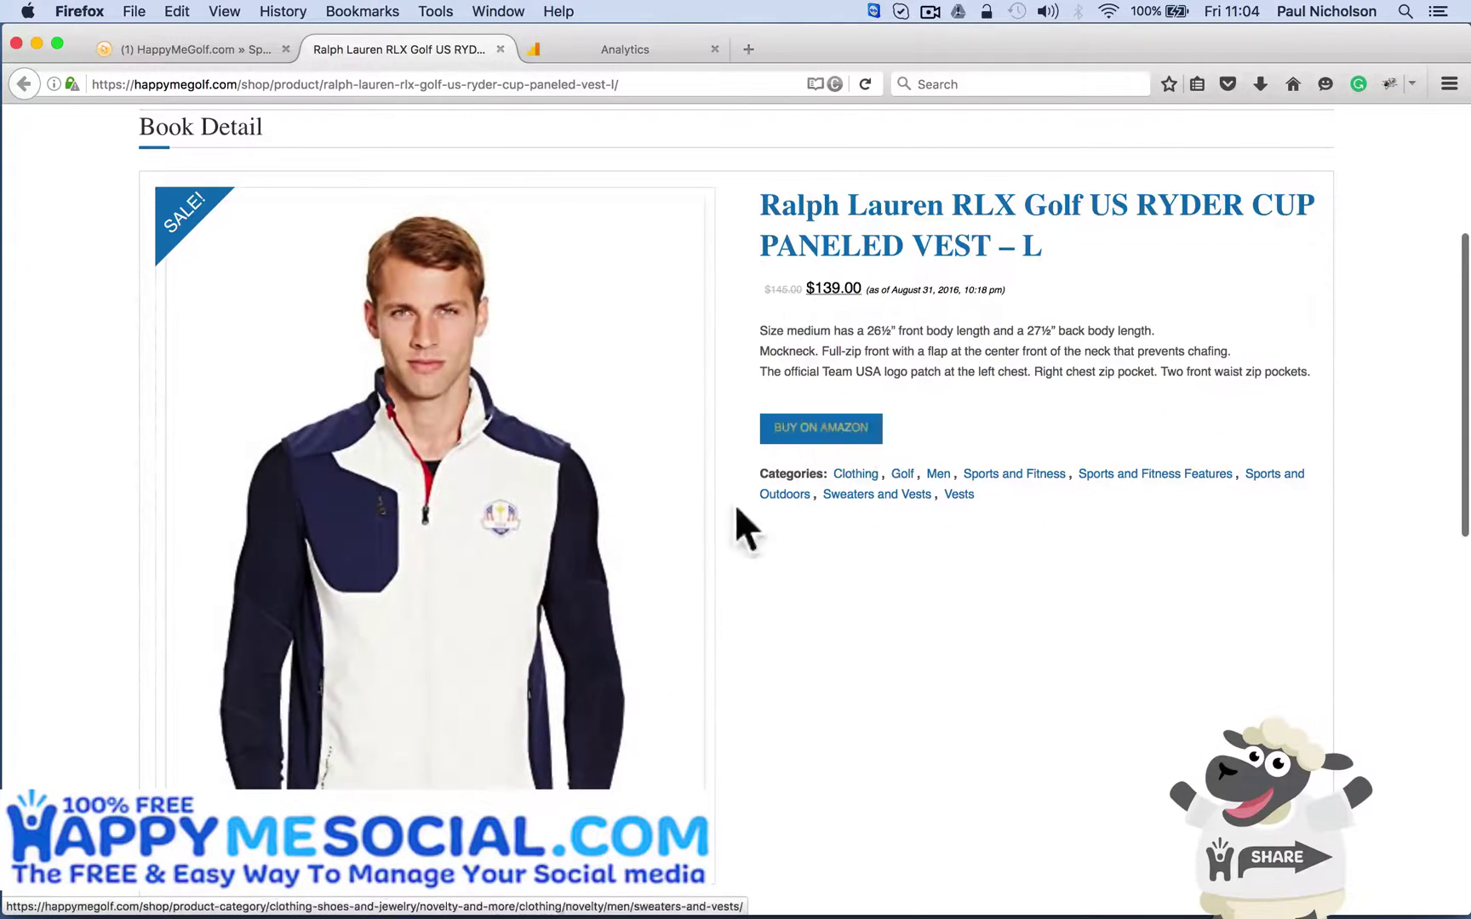
scroll(712, 229, "up", 2)
scroll(711, 229, "up", 2)
scroll(714, 233, "up", 1)
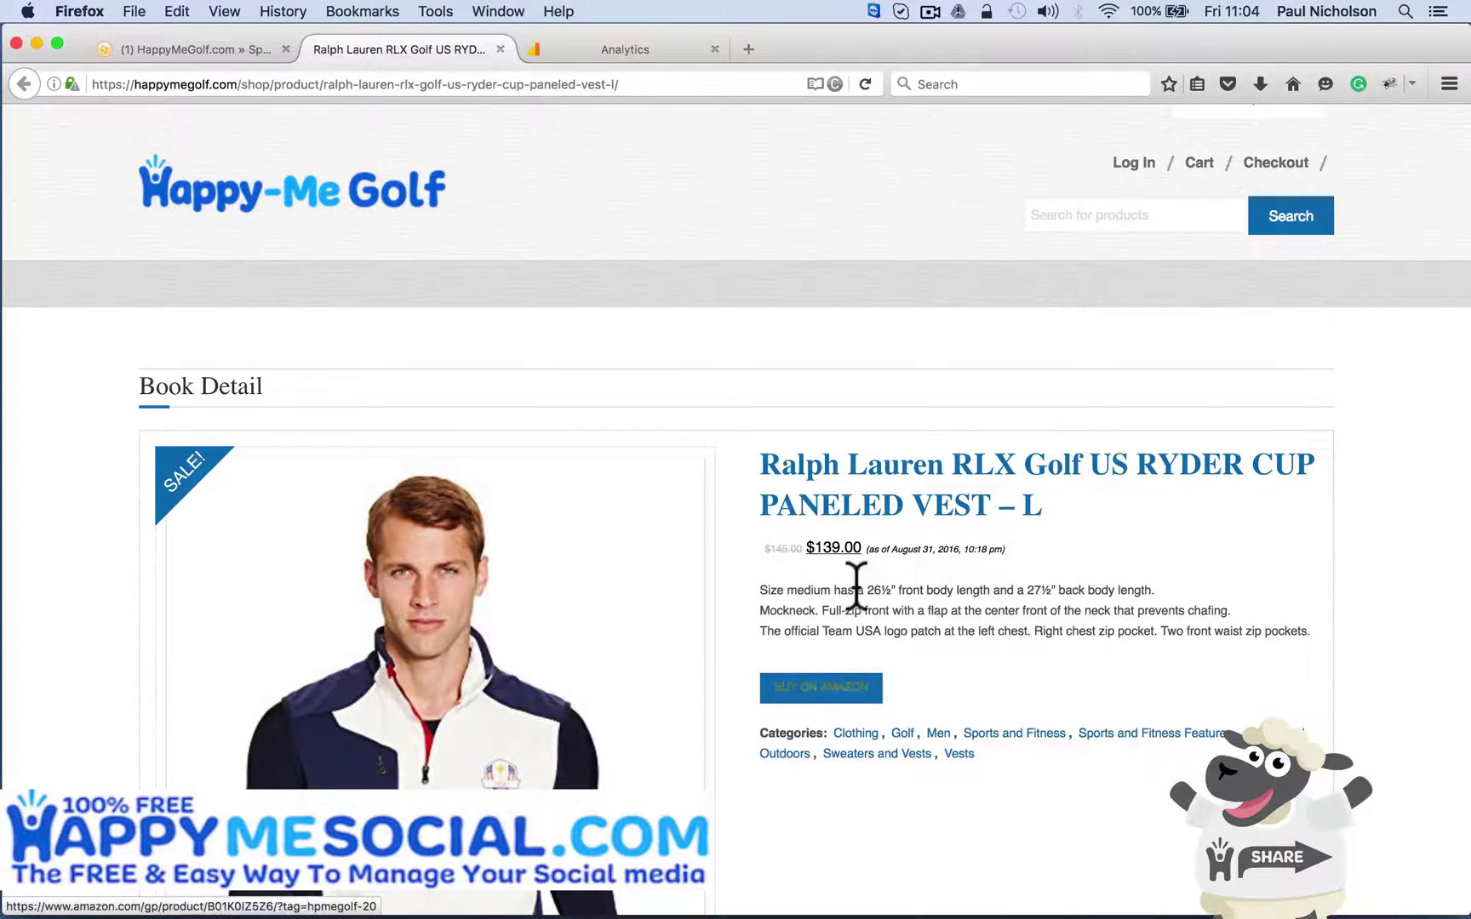
scroll(852, 554, "down", 3)
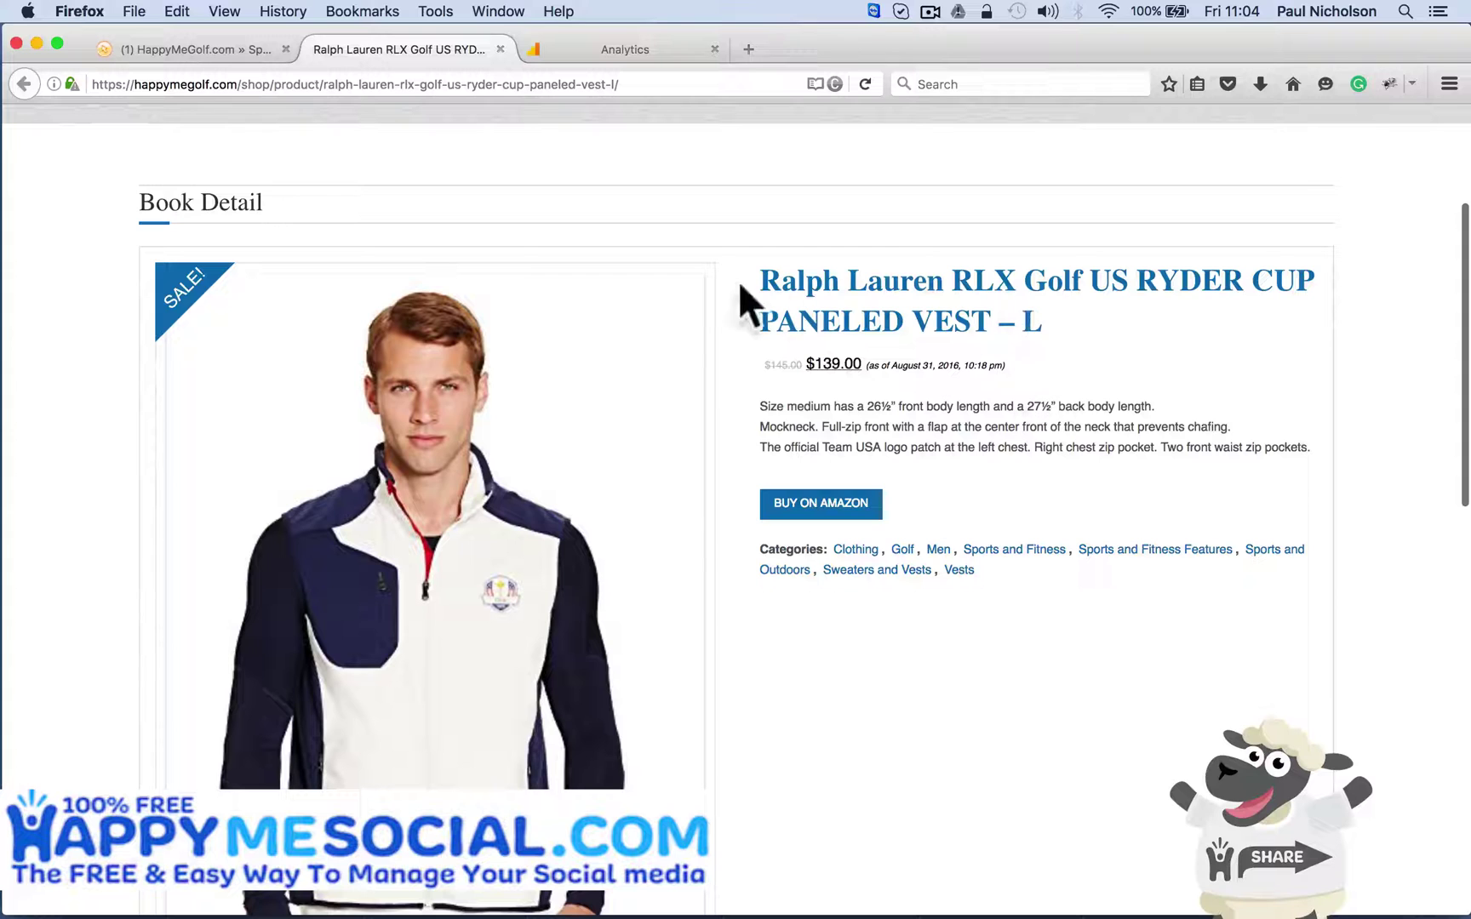
left_click(202, 50)
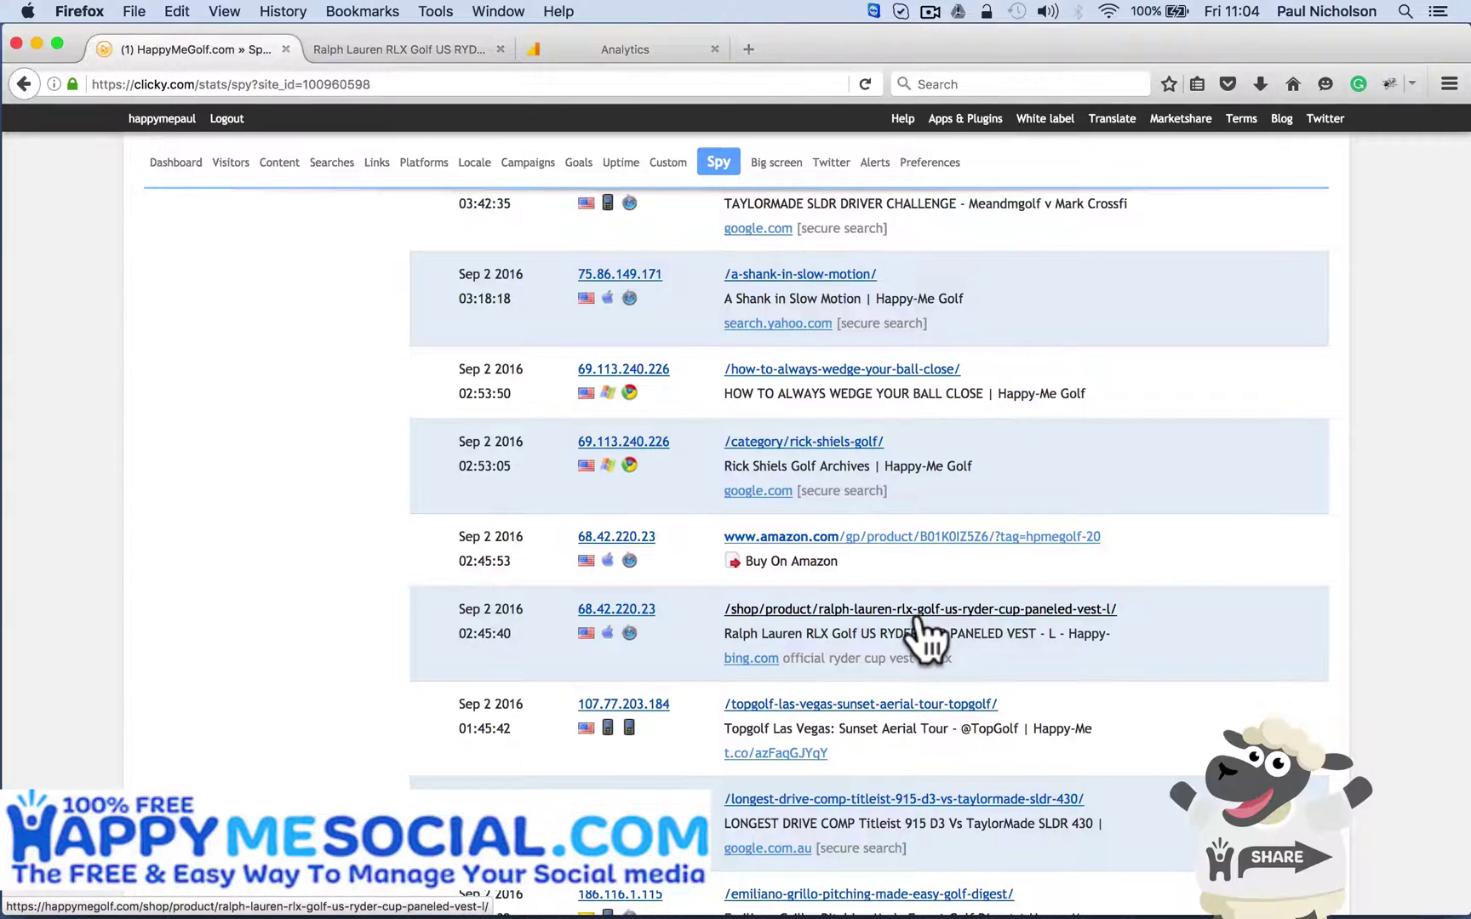
Follow the vest page's Buy On Amazon link to the $139.00 listing, then close it
left_click(401, 50)
left_click(788, 506)
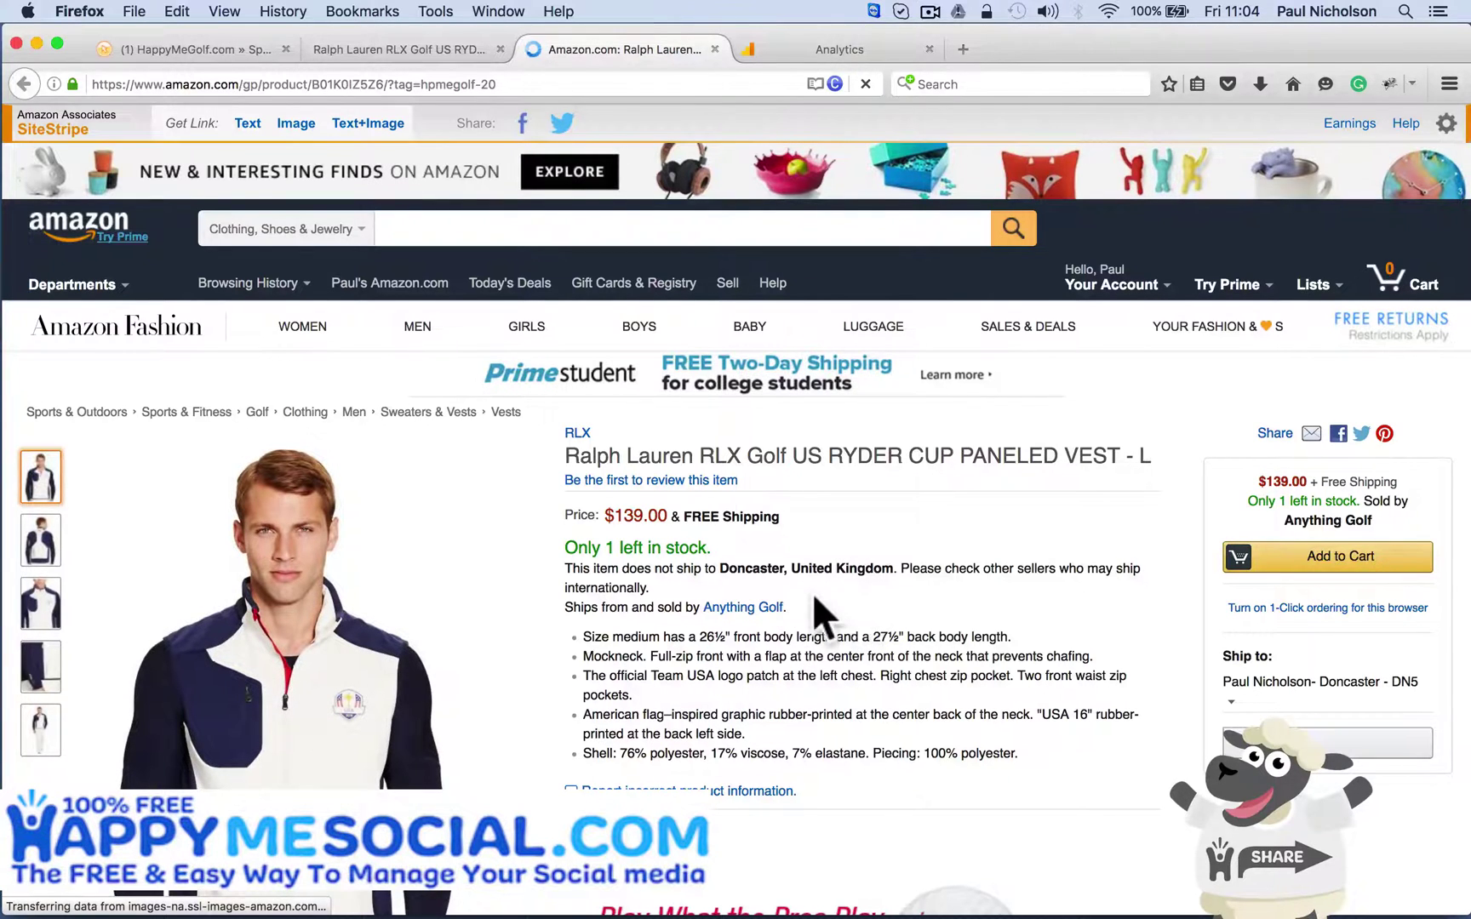
scroll(812, 593, "down", 3)
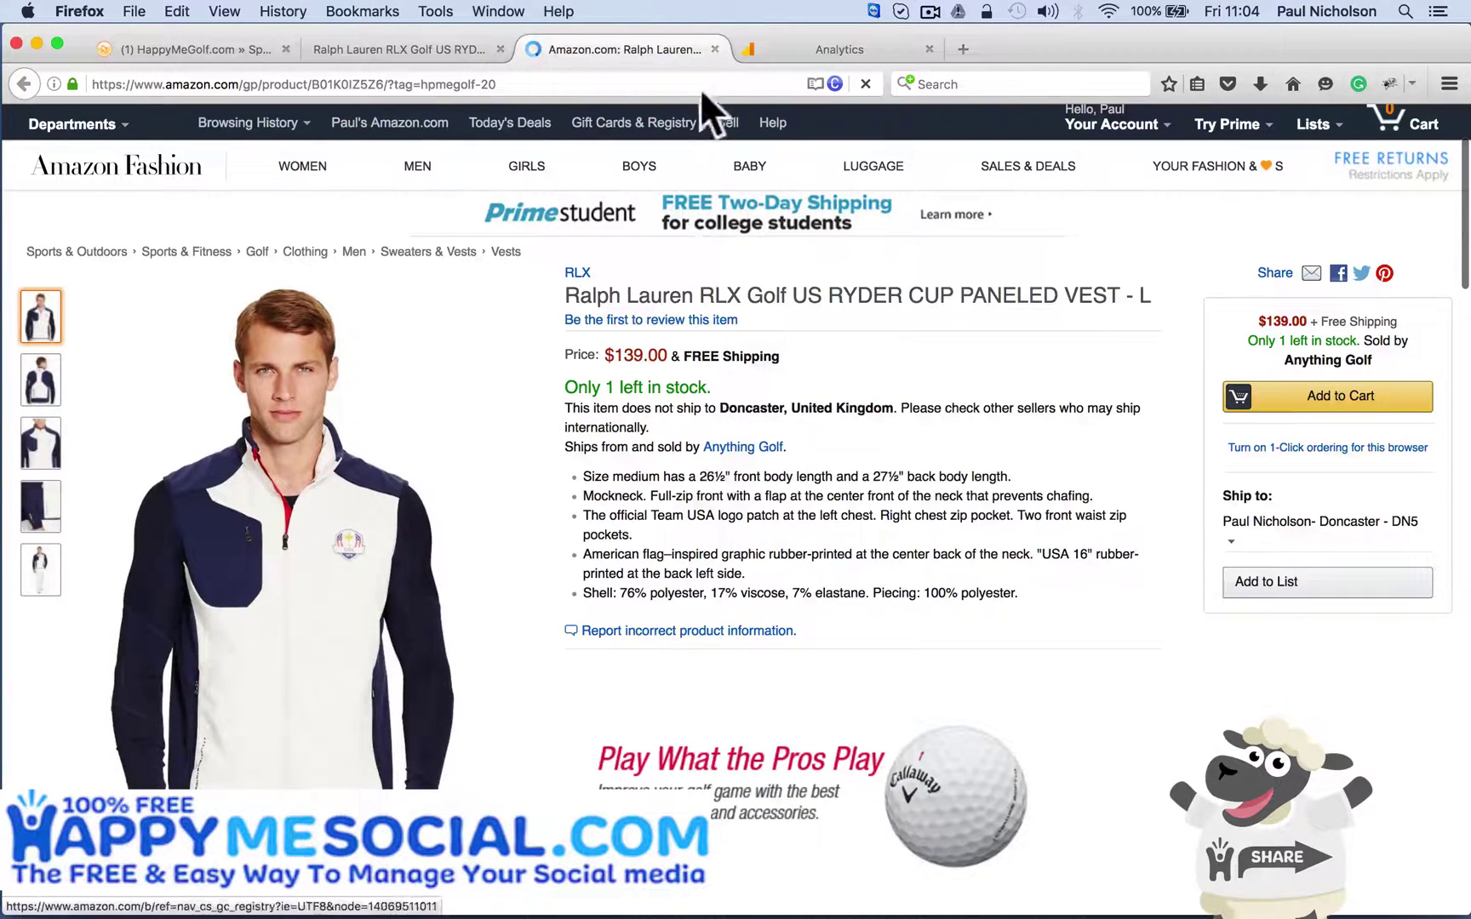
left_click(713, 48)
Close the vest product tab and review the HappyMeGolf.com Spy visitor feed down to Sep 1
left_click(502, 49)
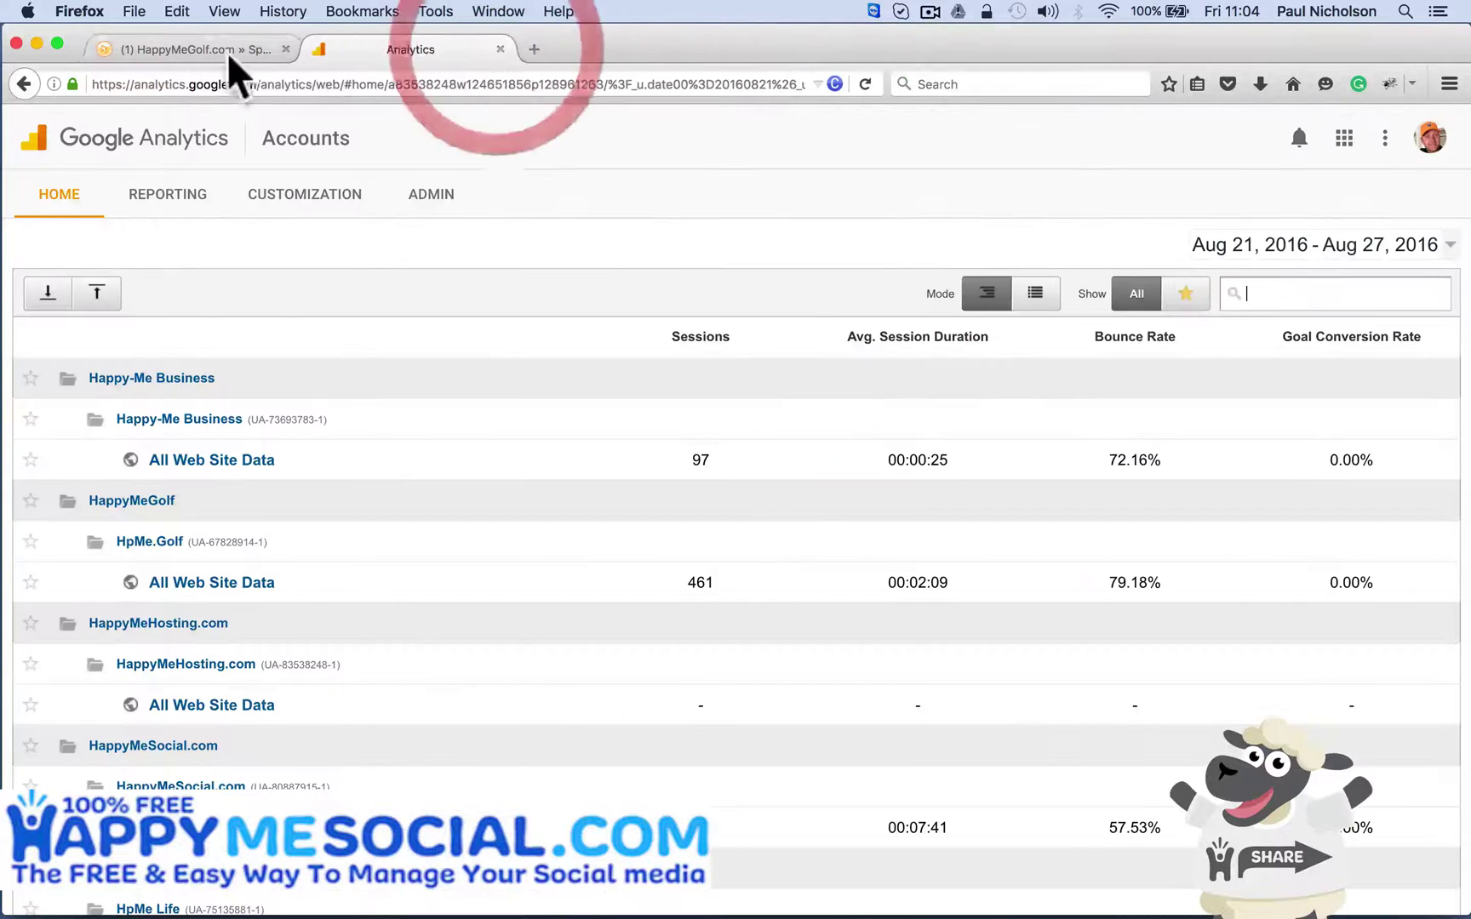
left_click(204, 49)
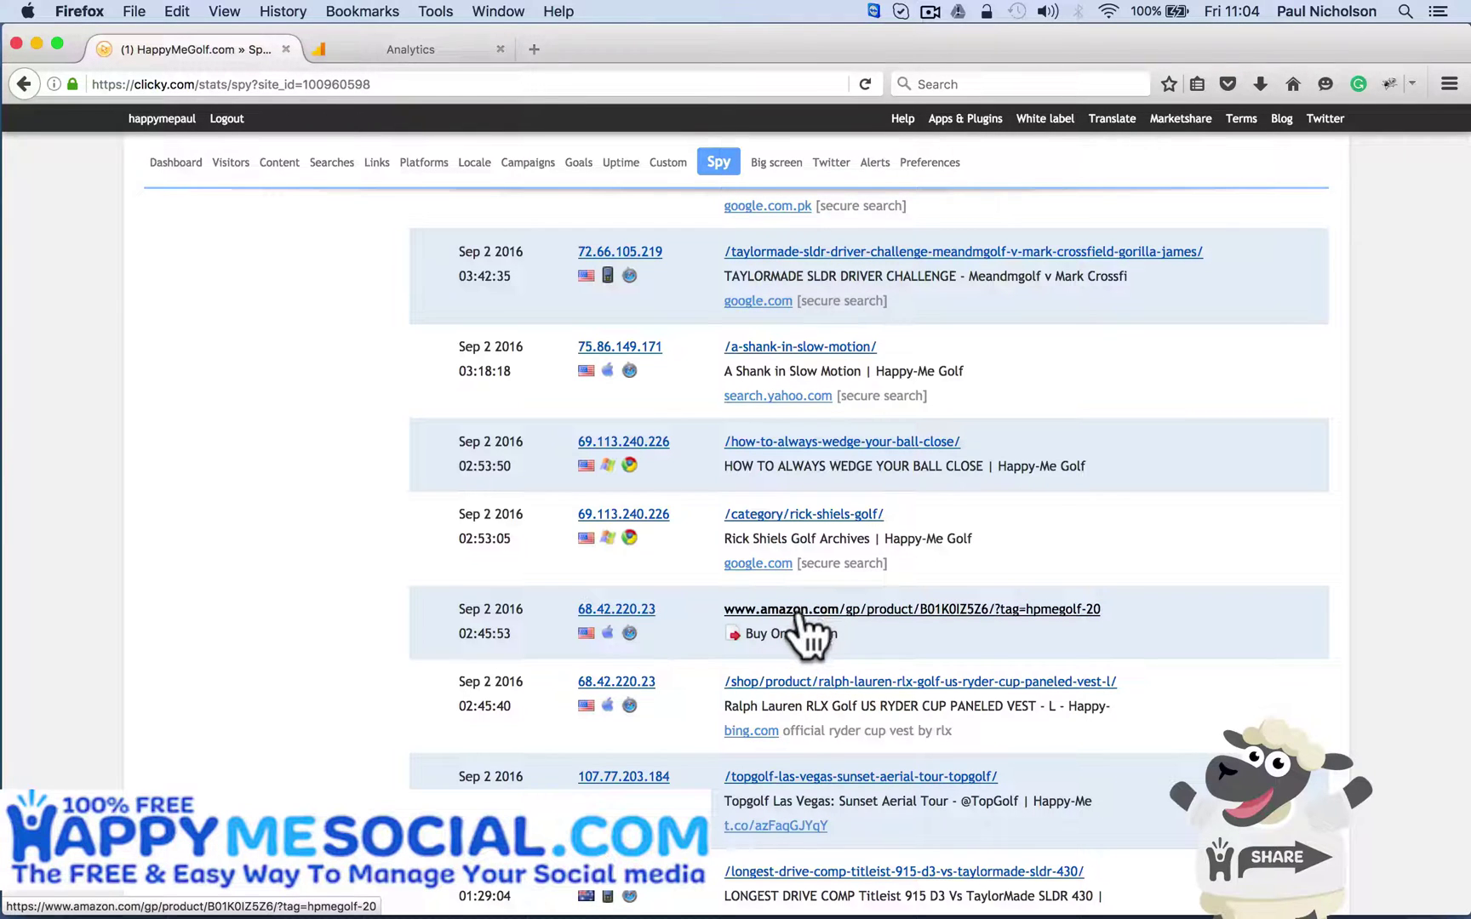
scroll(834, 723, "down", 2)
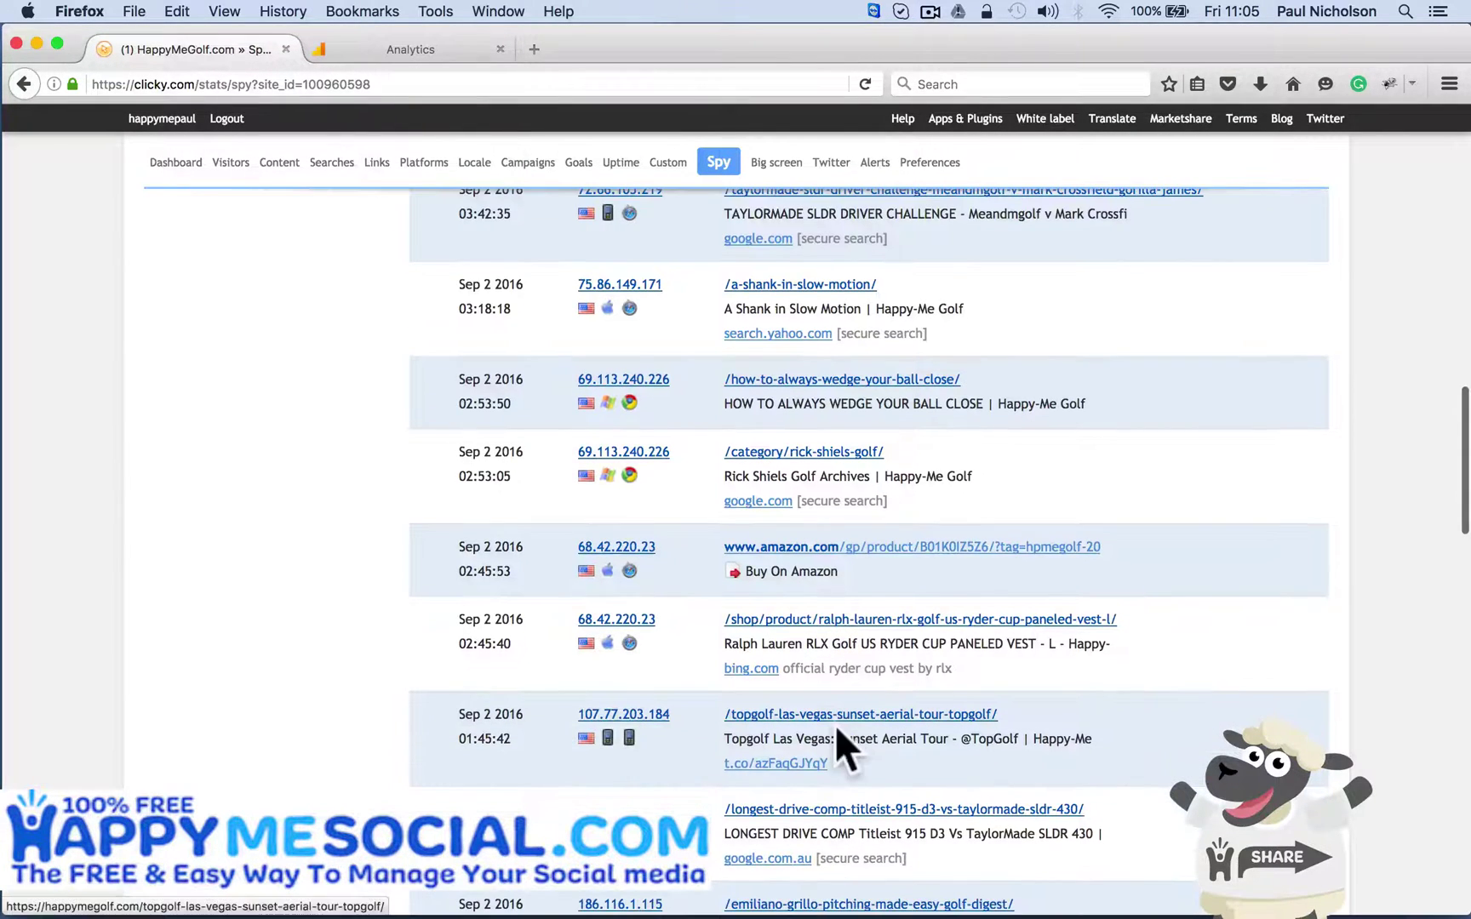
left_click(1248, 12)
scroll(1056, 481, "down", 4)
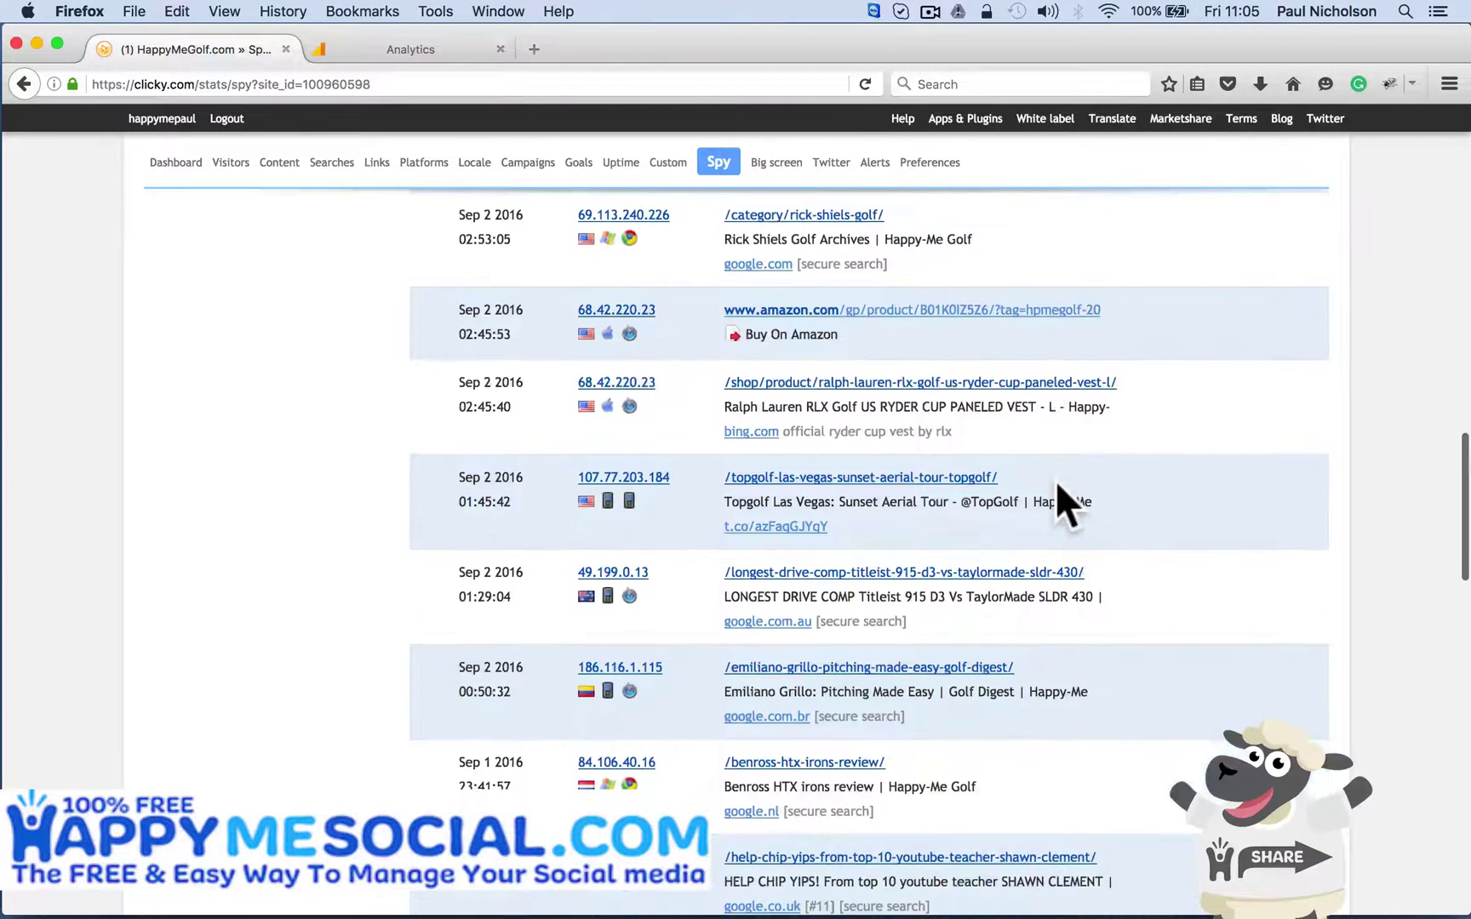
scroll(1057, 480, "down", 3)
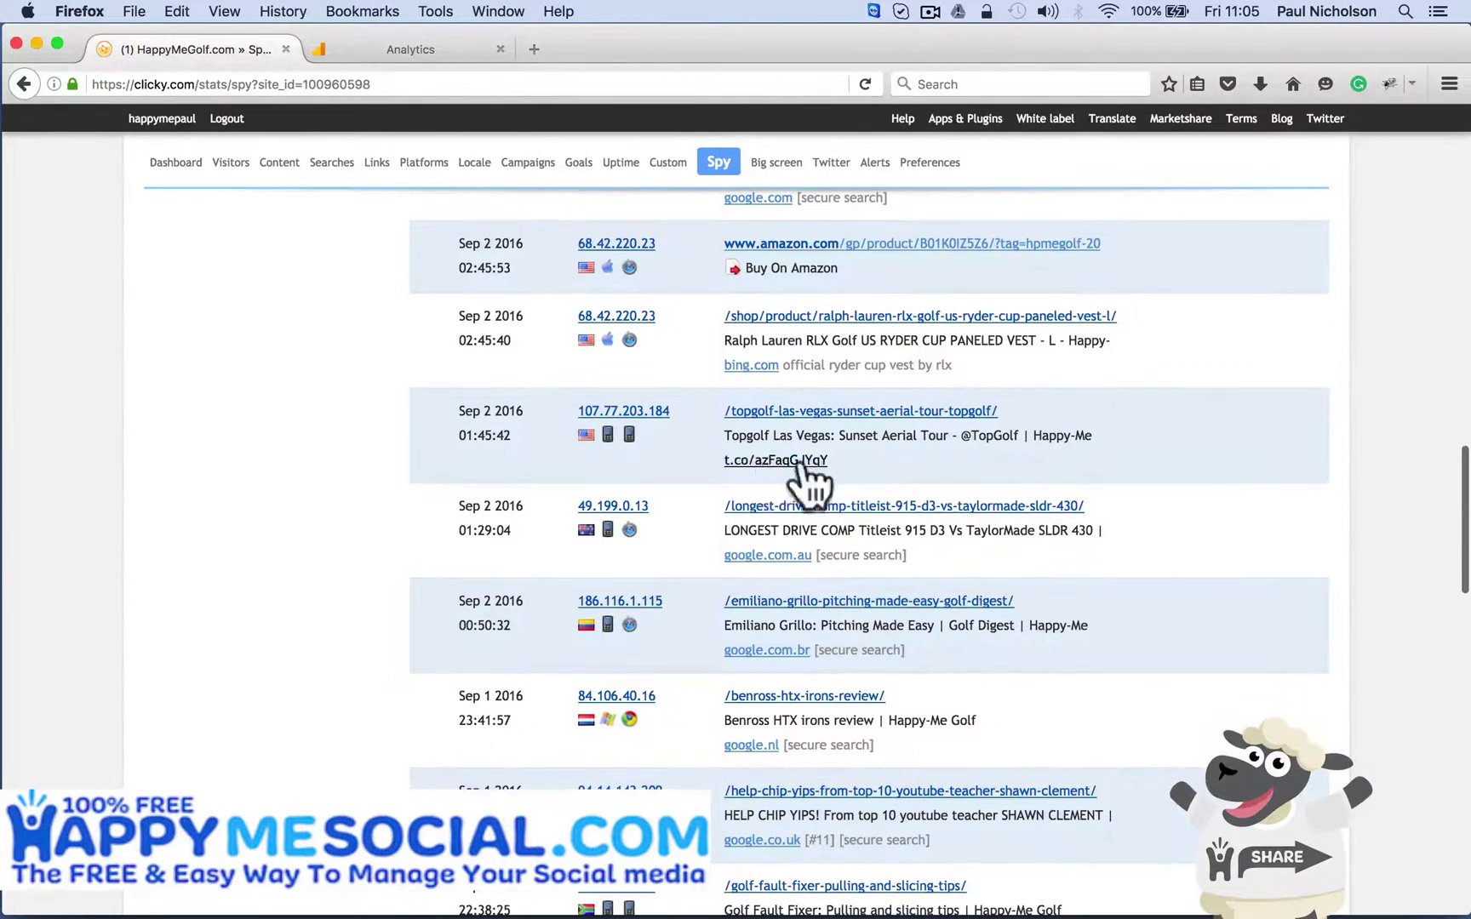
scroll(874, 505, "down", 1)
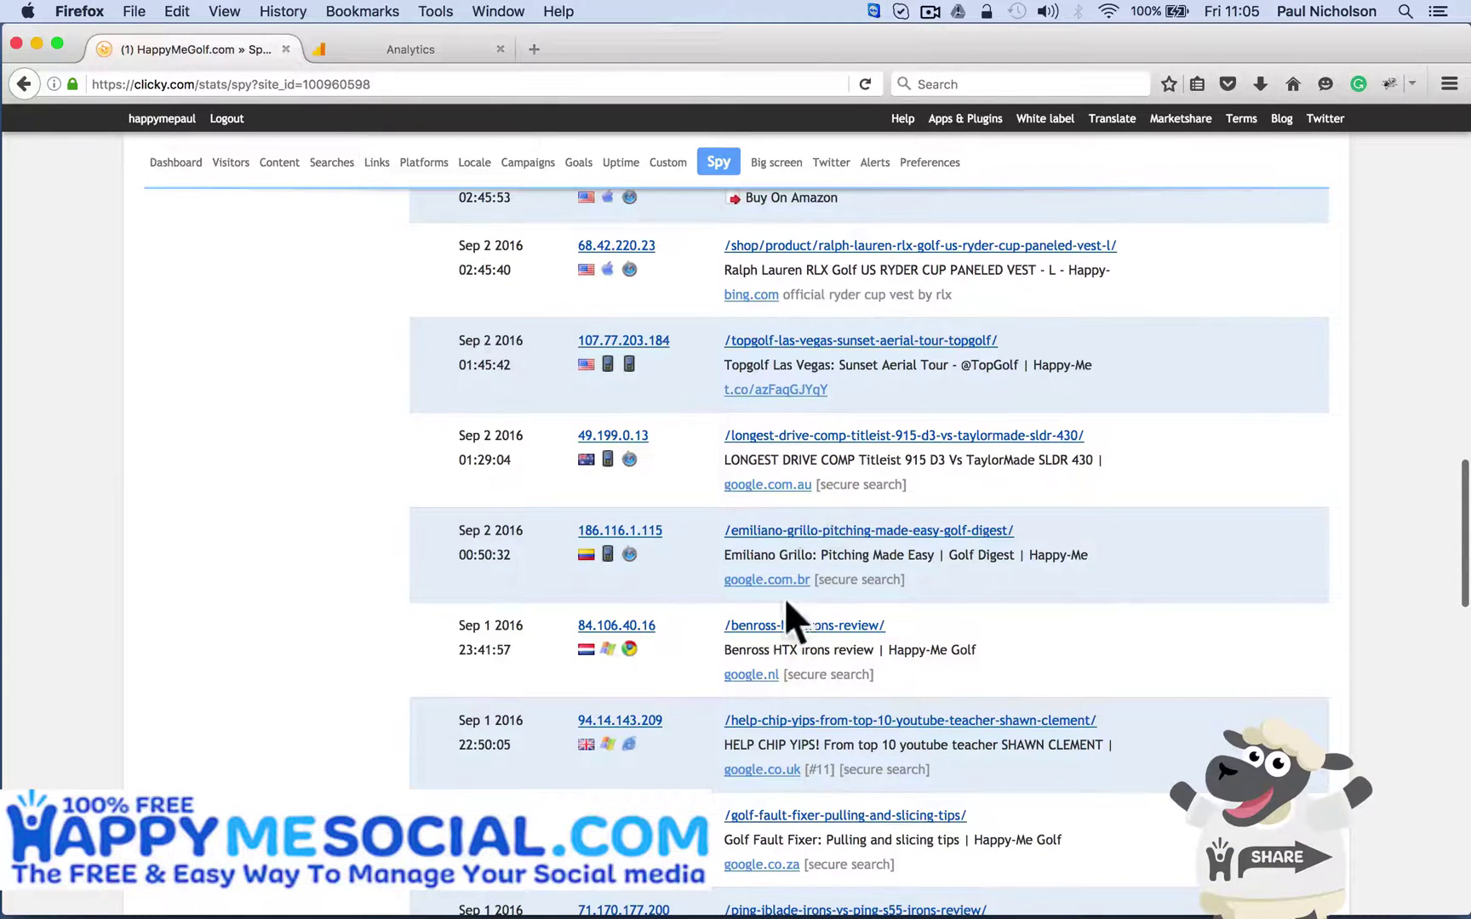
scroll(793, 644, "down", 3)
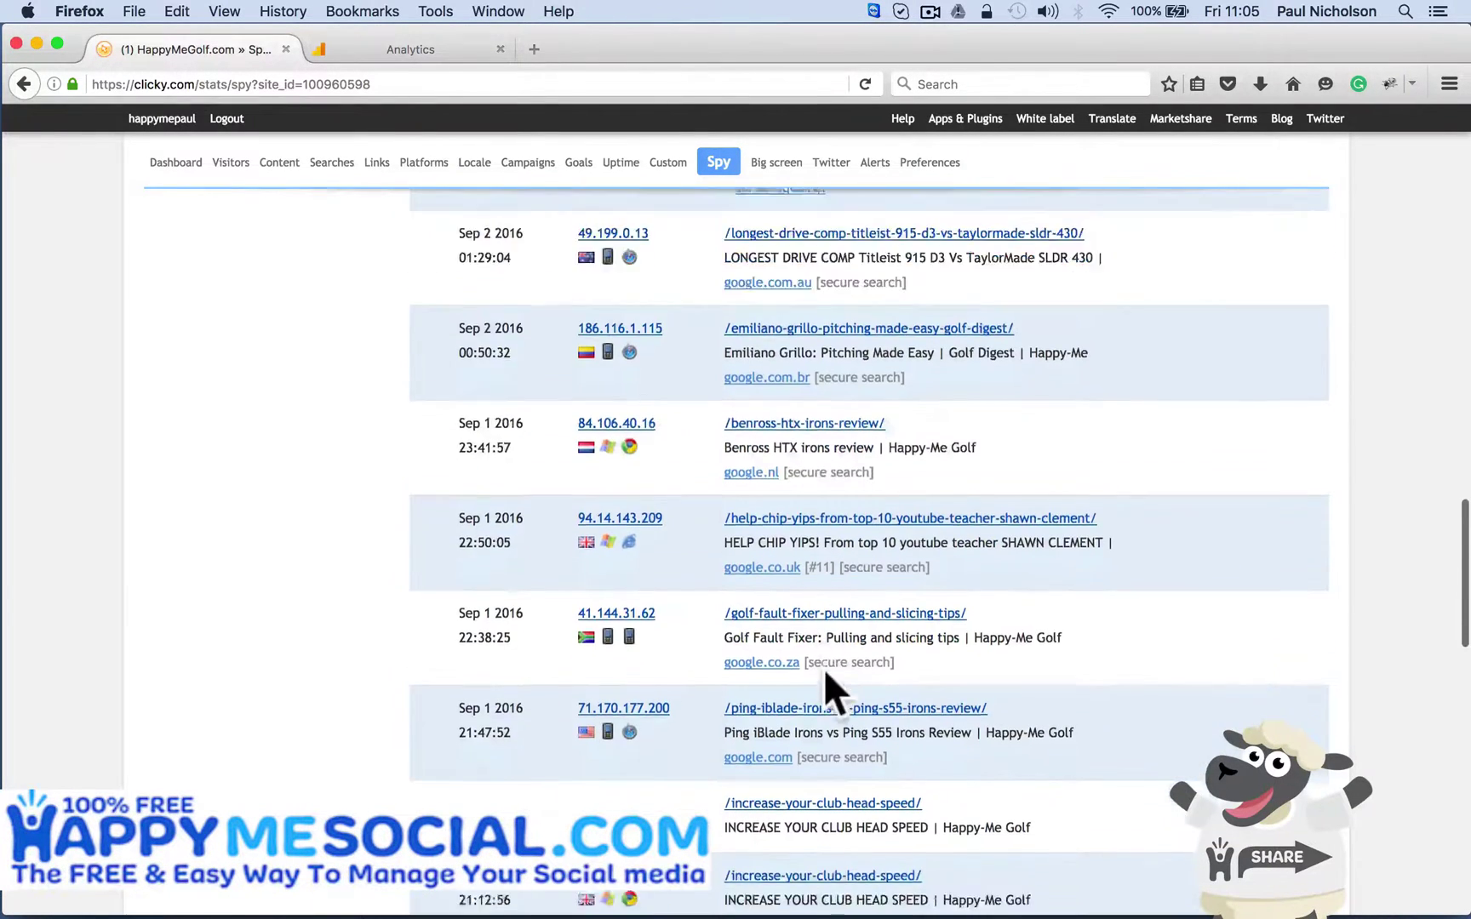
scroll(825, 672, "down", 1)
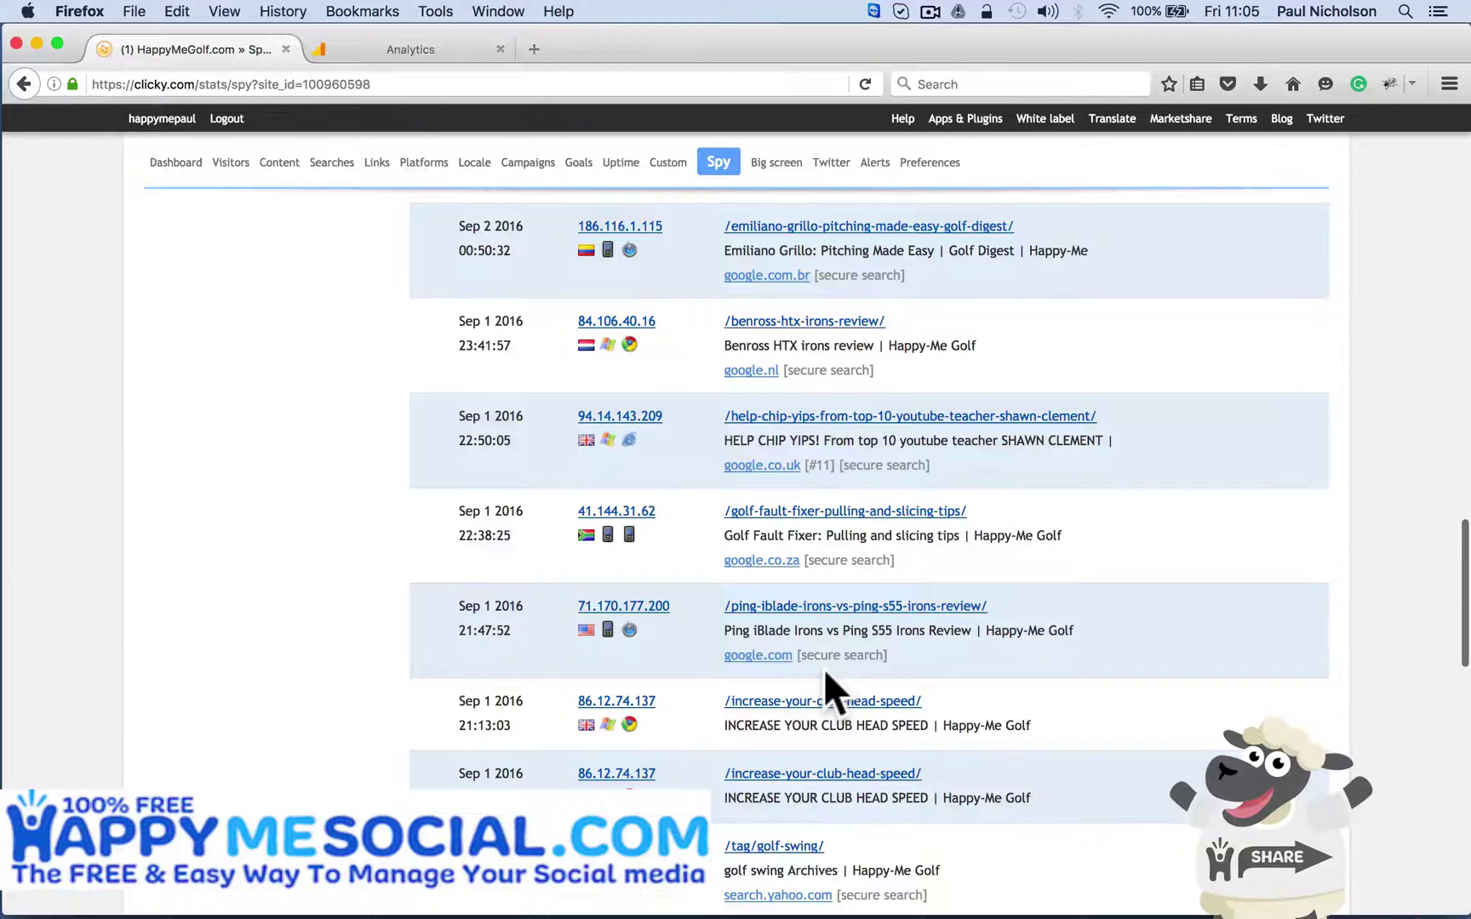
scroll(822, 668, "down", 2)
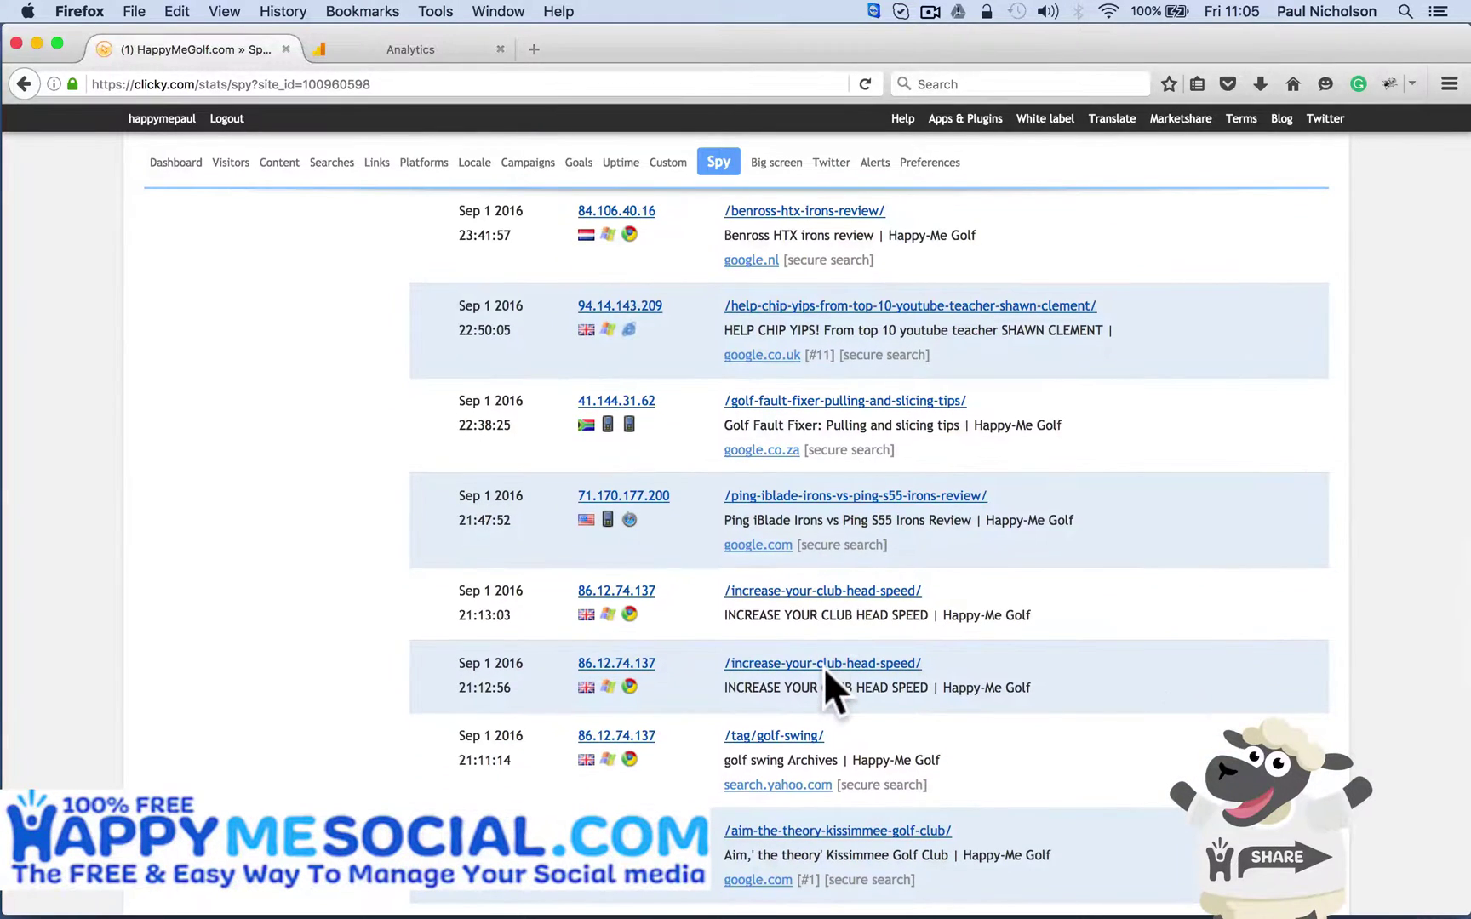
scroll(824, 668, "down", 1)
scroll(822, 668, "down", 1)
scroll(823, 667, "down", 1)
scroll(823, 667, "down", 2)
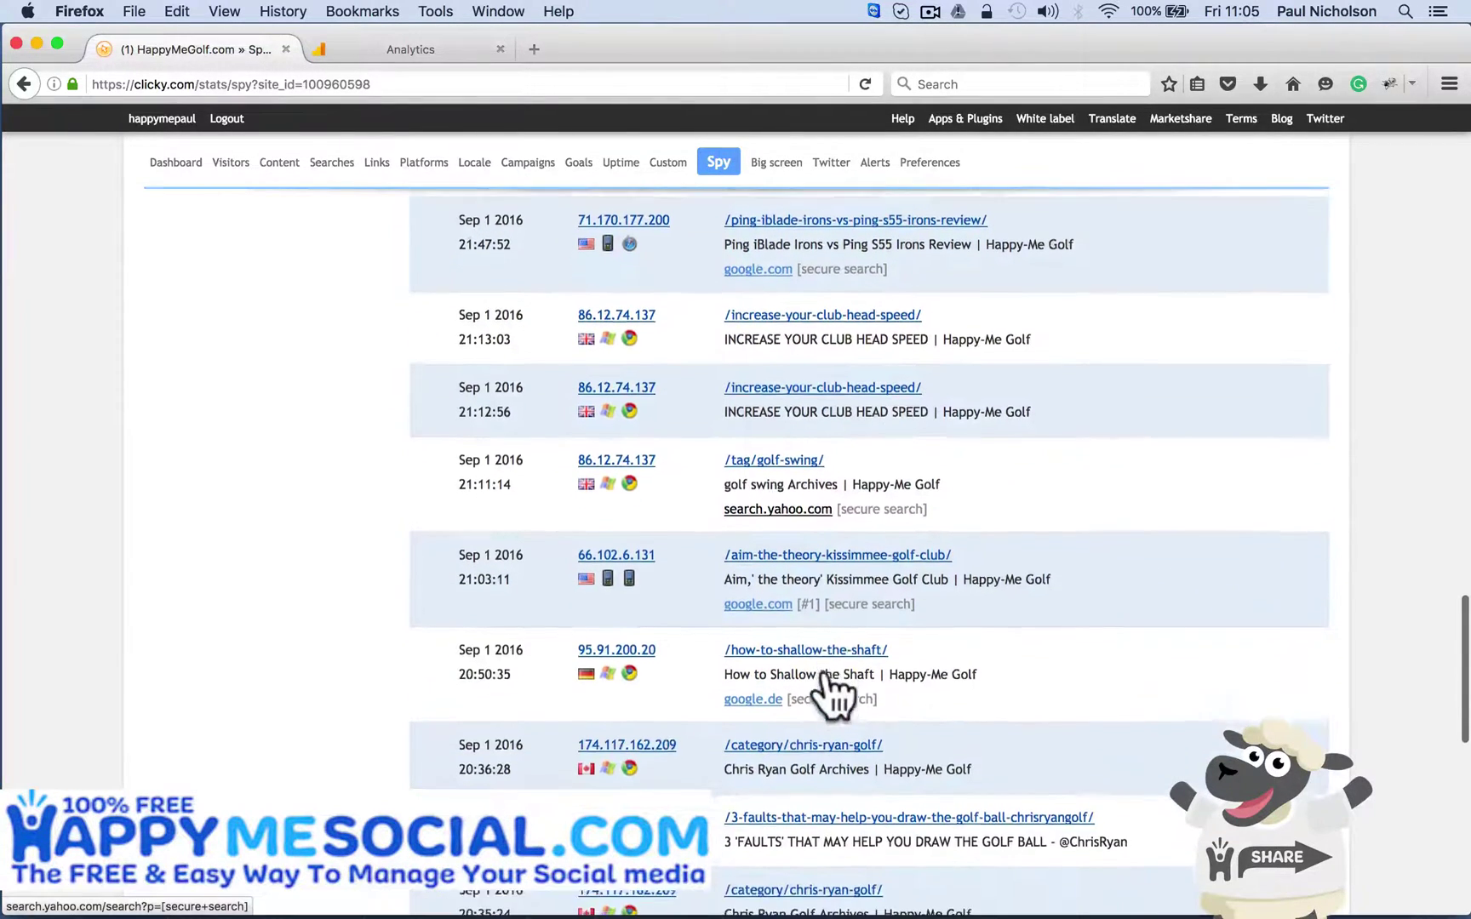
scroll(825, 672, "down", 1)
scroll(822, 653, "down", 5)
scroll(823, 652, "down", 2)
scroll(823, 653, "down", 7)
scroll(820, 650, "down", 2)
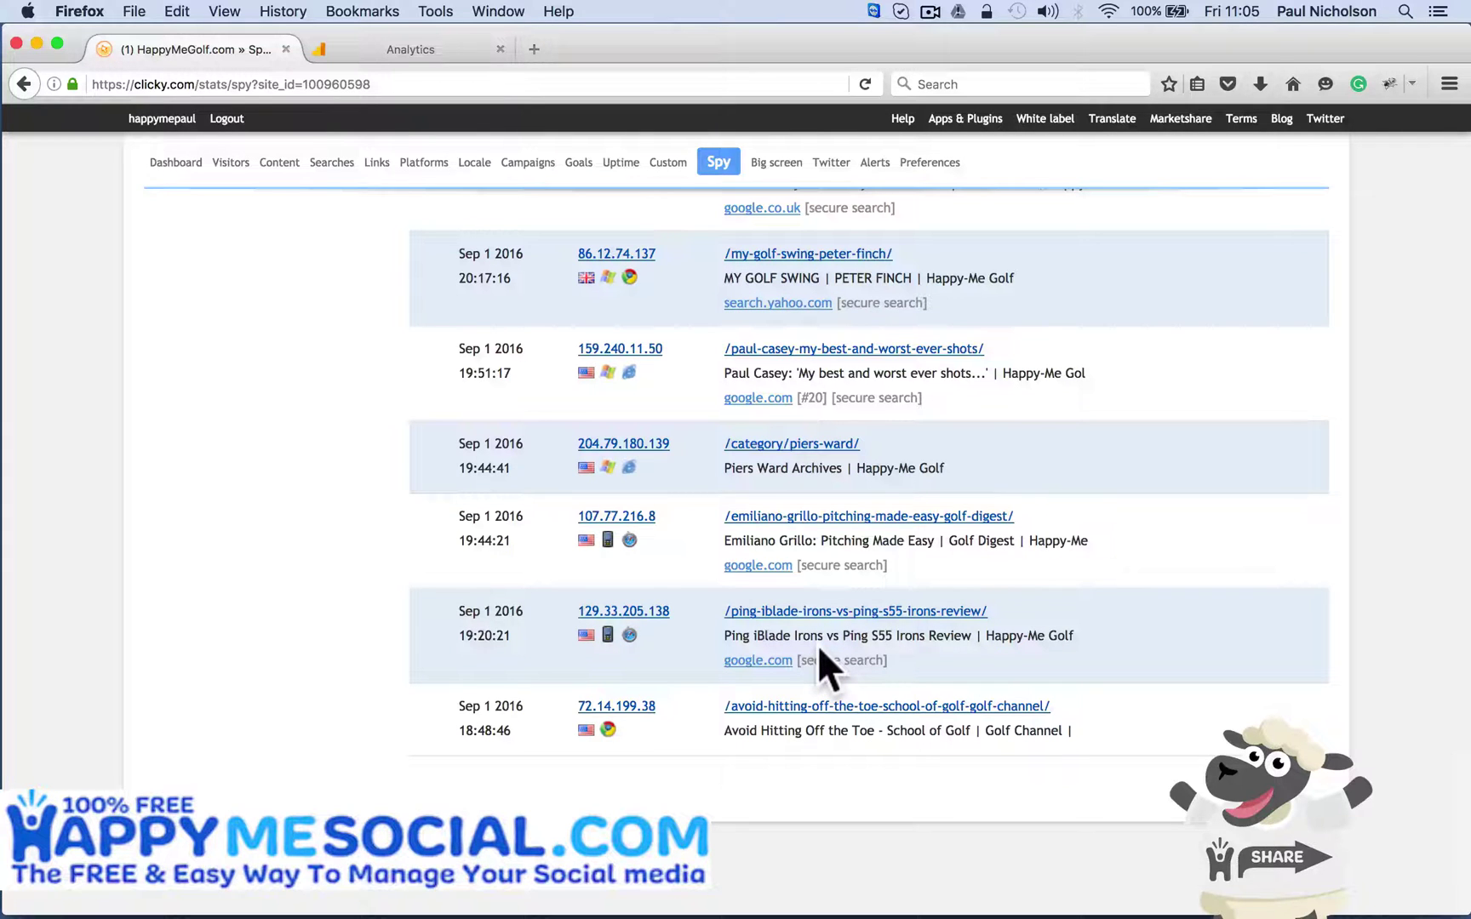
scroll(823, 621, "up", 5)
scroll(834, 518, "up", 10)
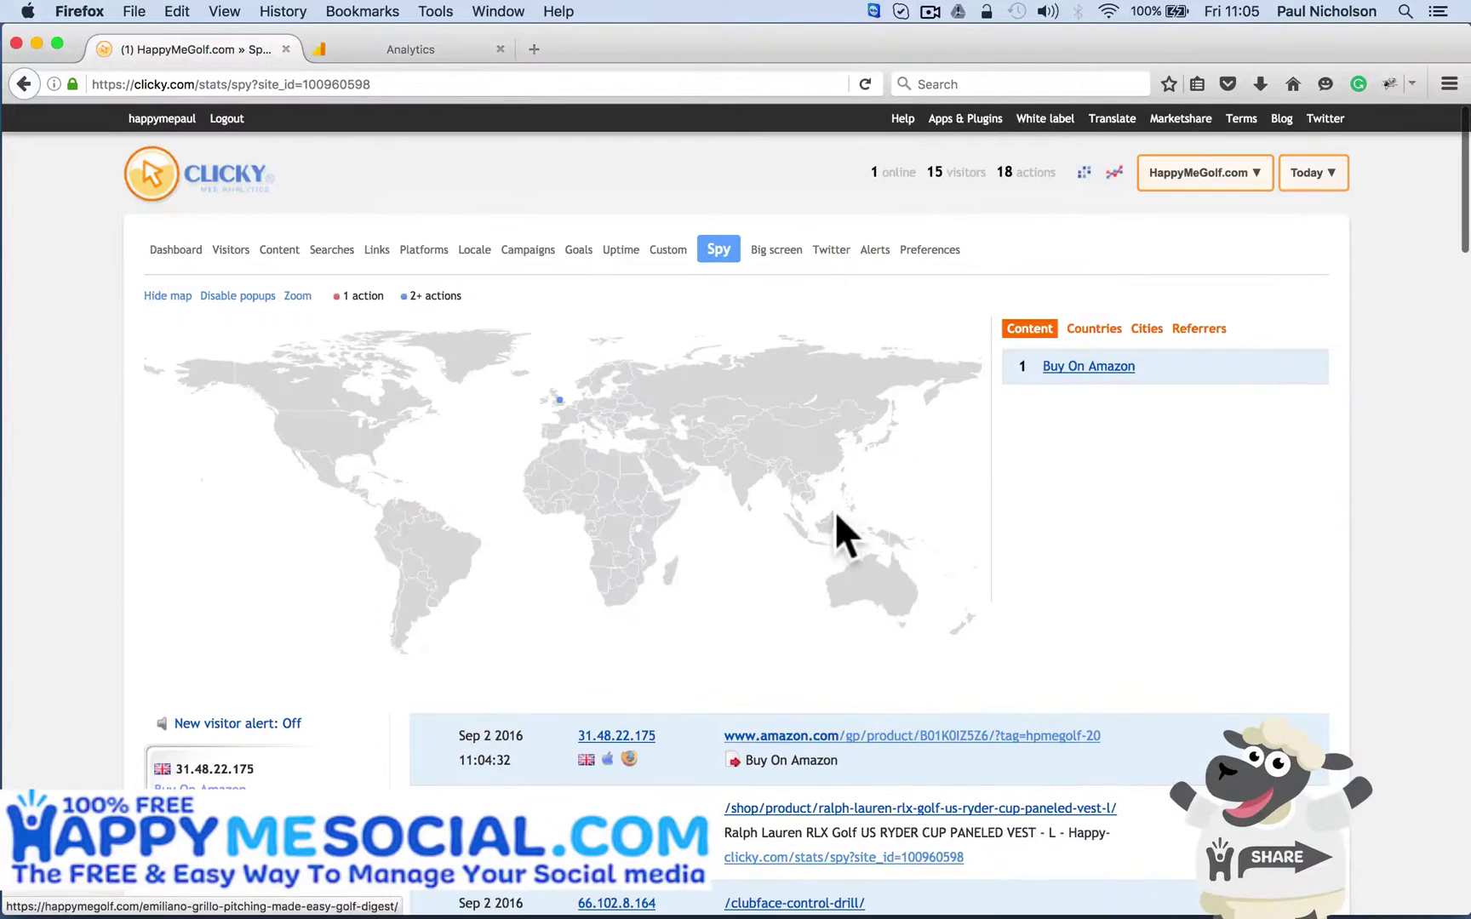
scroll(1012, 524, "down", 1)
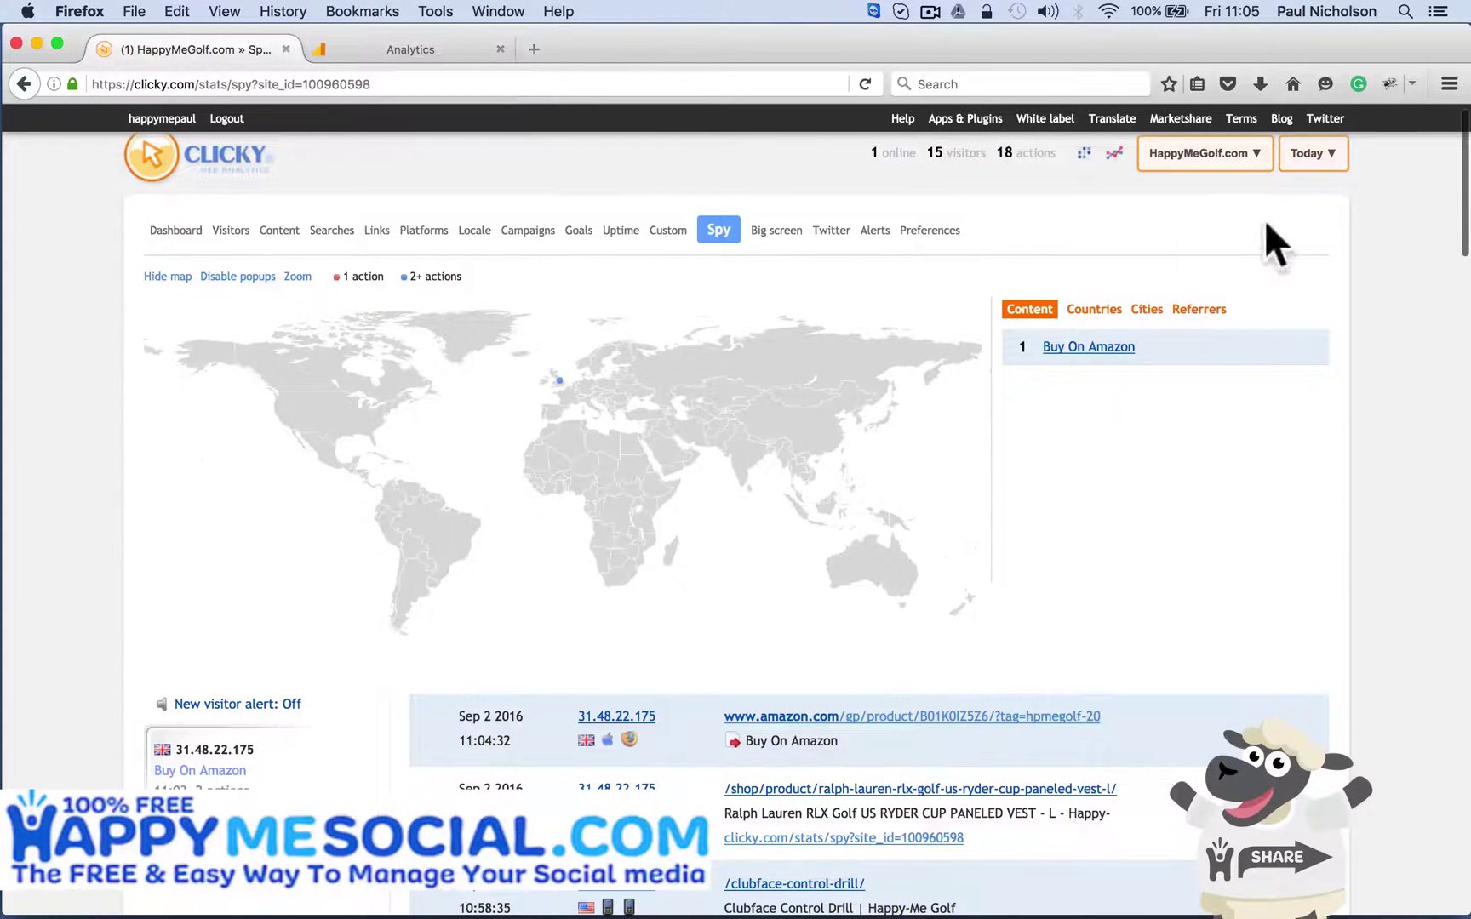
List live visitors by city in Spy, showing Doncaster, United Kingdom
left_click(1146, 309)
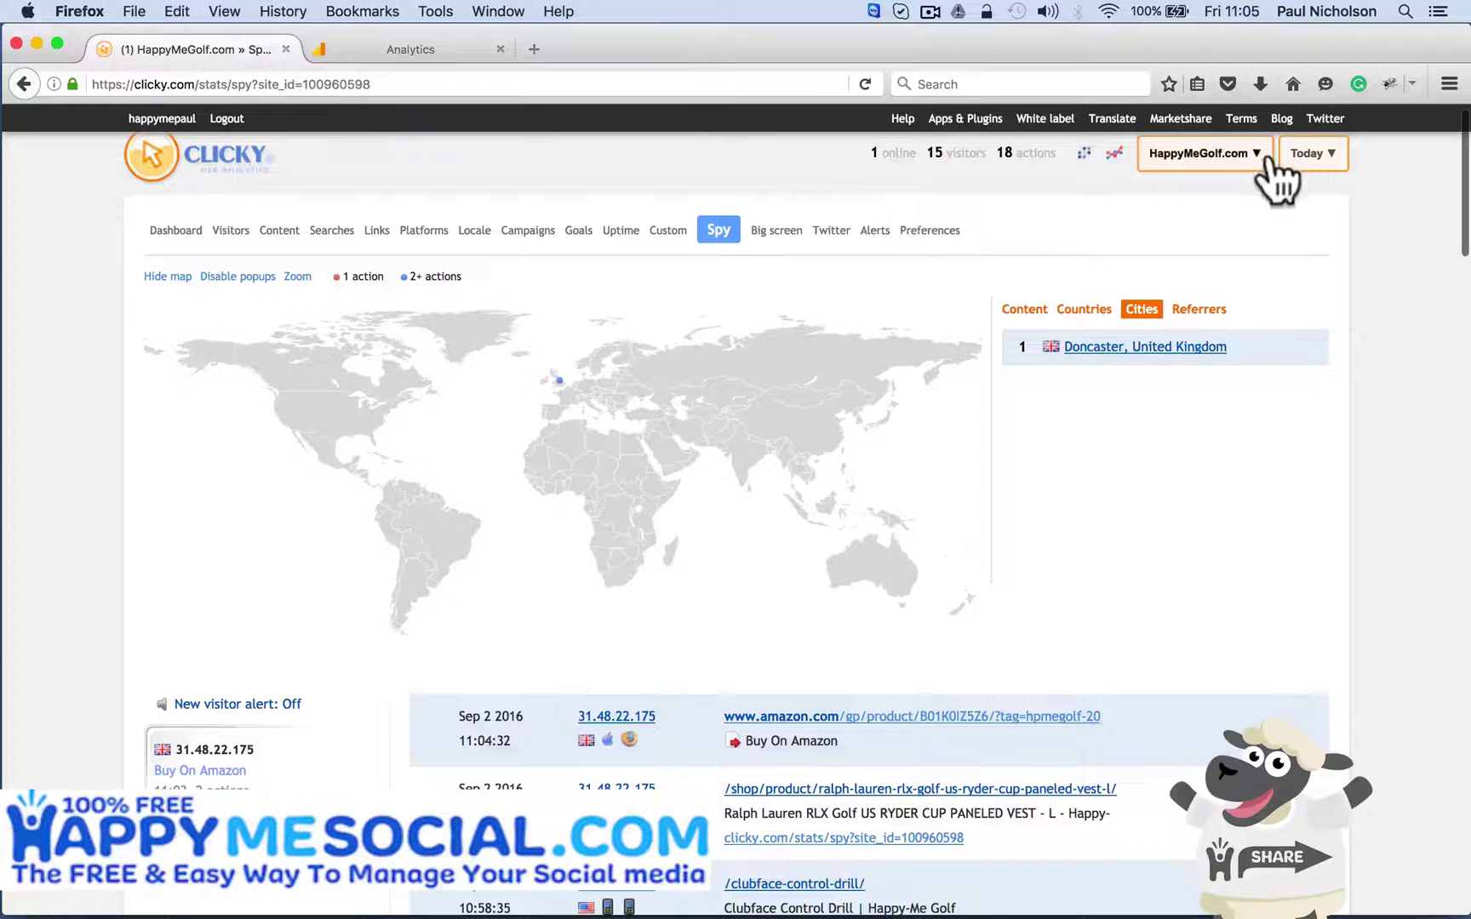
left_click(1308, 154)
left_click(1117, 226)
scroll(1085, 313, "down", 5)
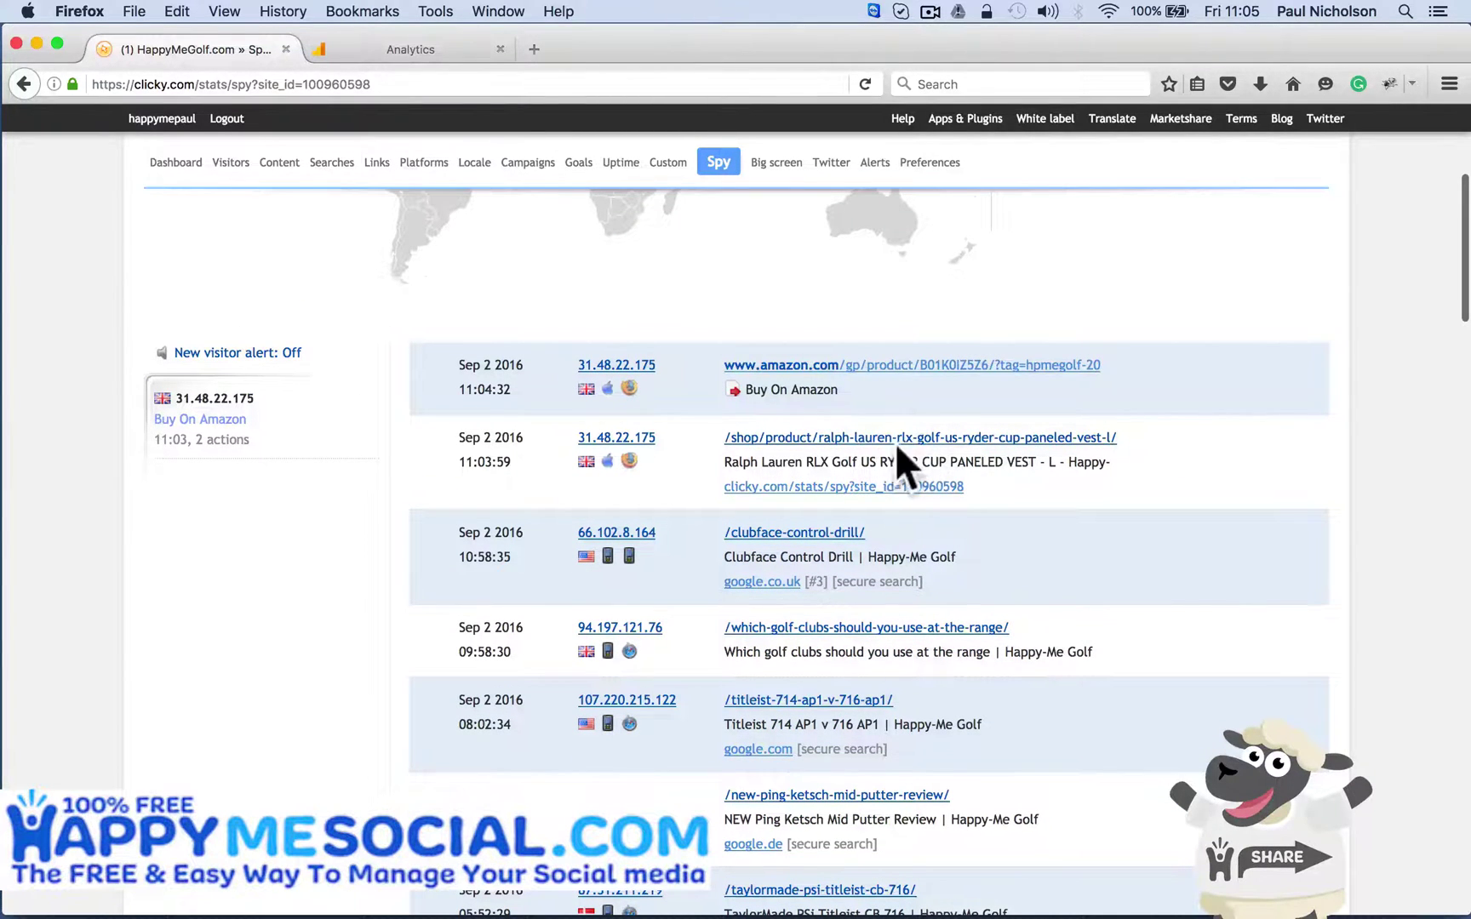
Open the Ralph Lauren vest page in a new tab and bring Chrome to the front
left_click(819, 436)
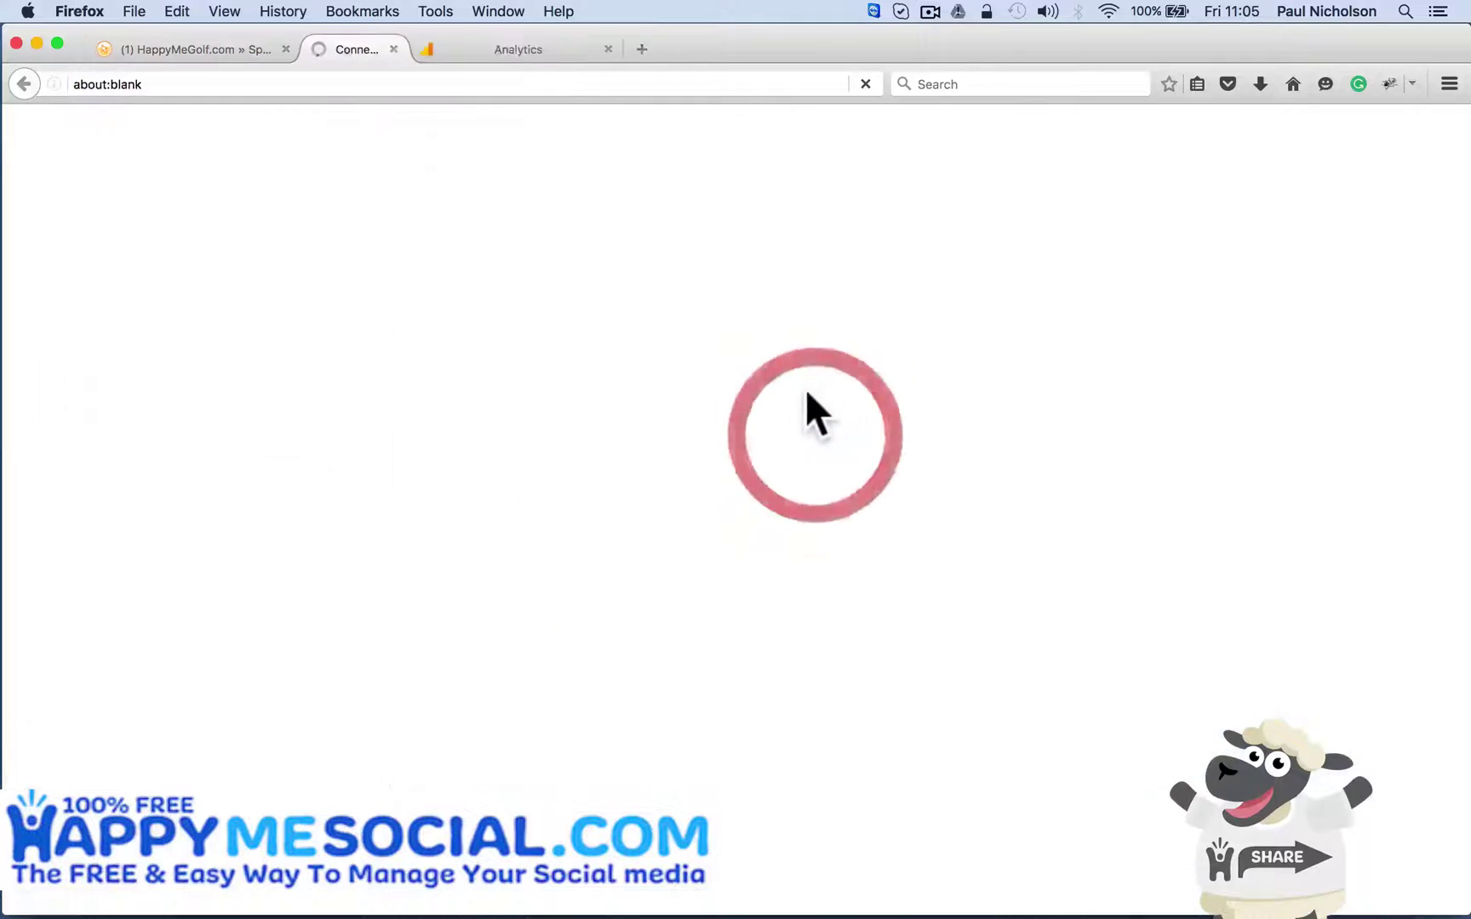
scroll(812, 667, "down", 1)
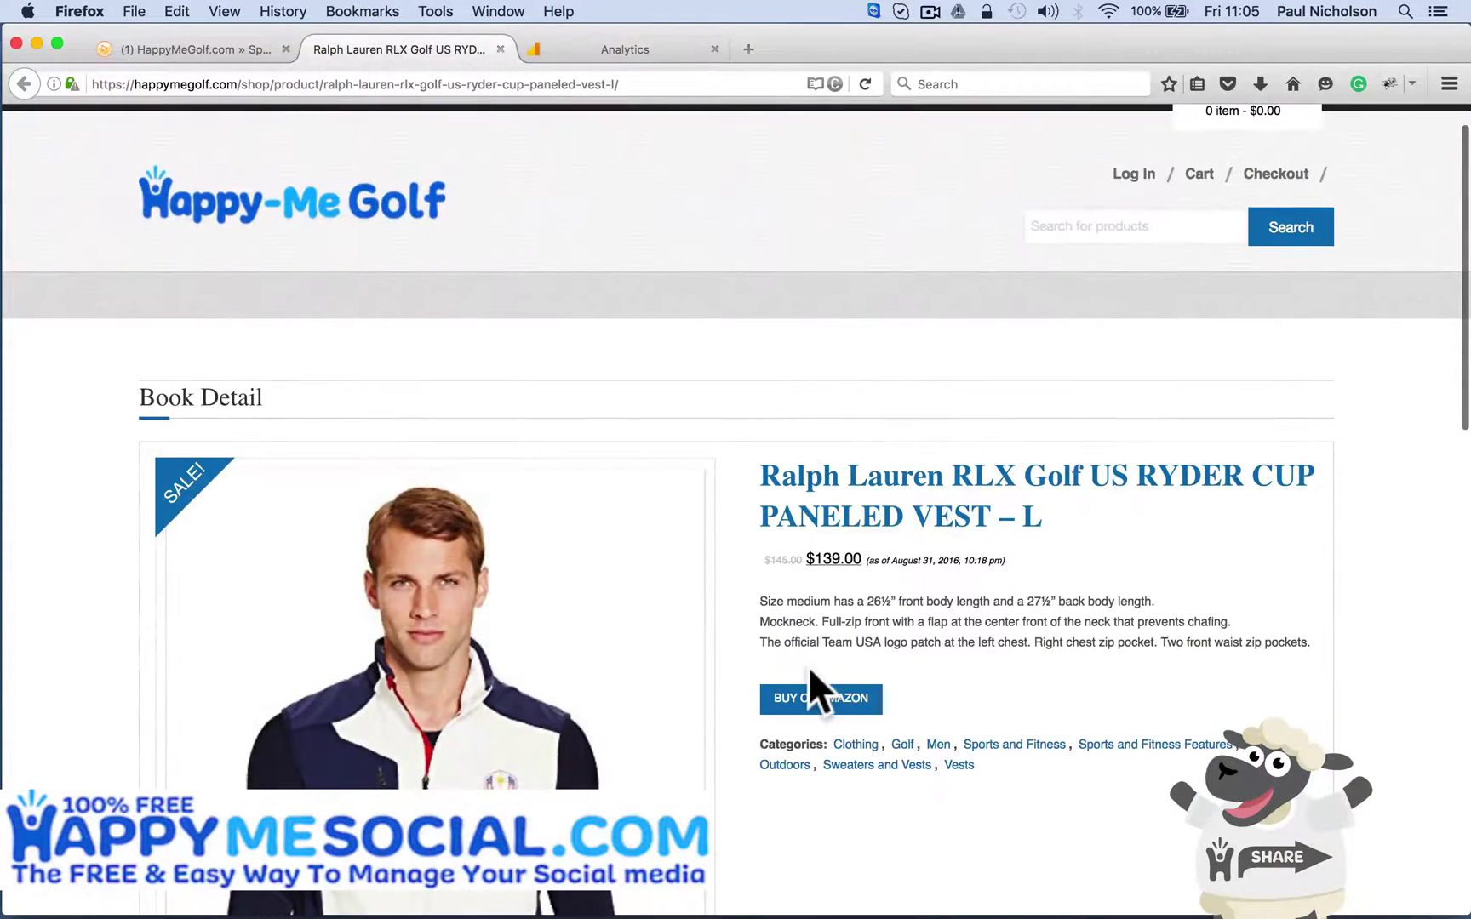
scroll(809, 668, "down", 5)
scroll(806, 657, "down", 4)
scroll(809, 660, "down", 5)
scroll(808, 660, "down", 5)
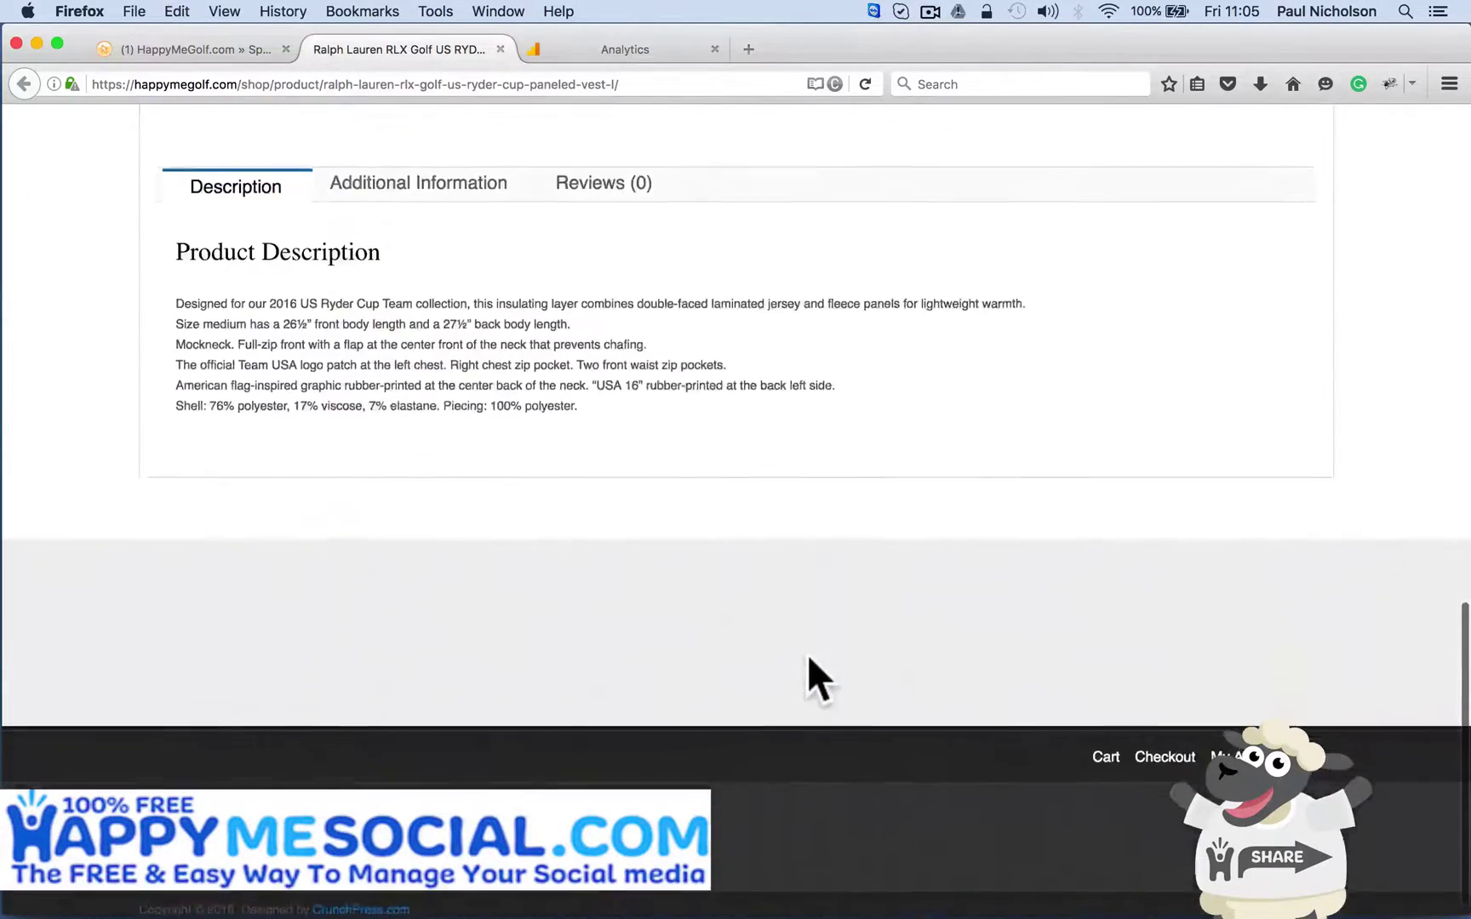
scroll(809, 661, "up", 15)
scroll(807, 662, "up", 2)
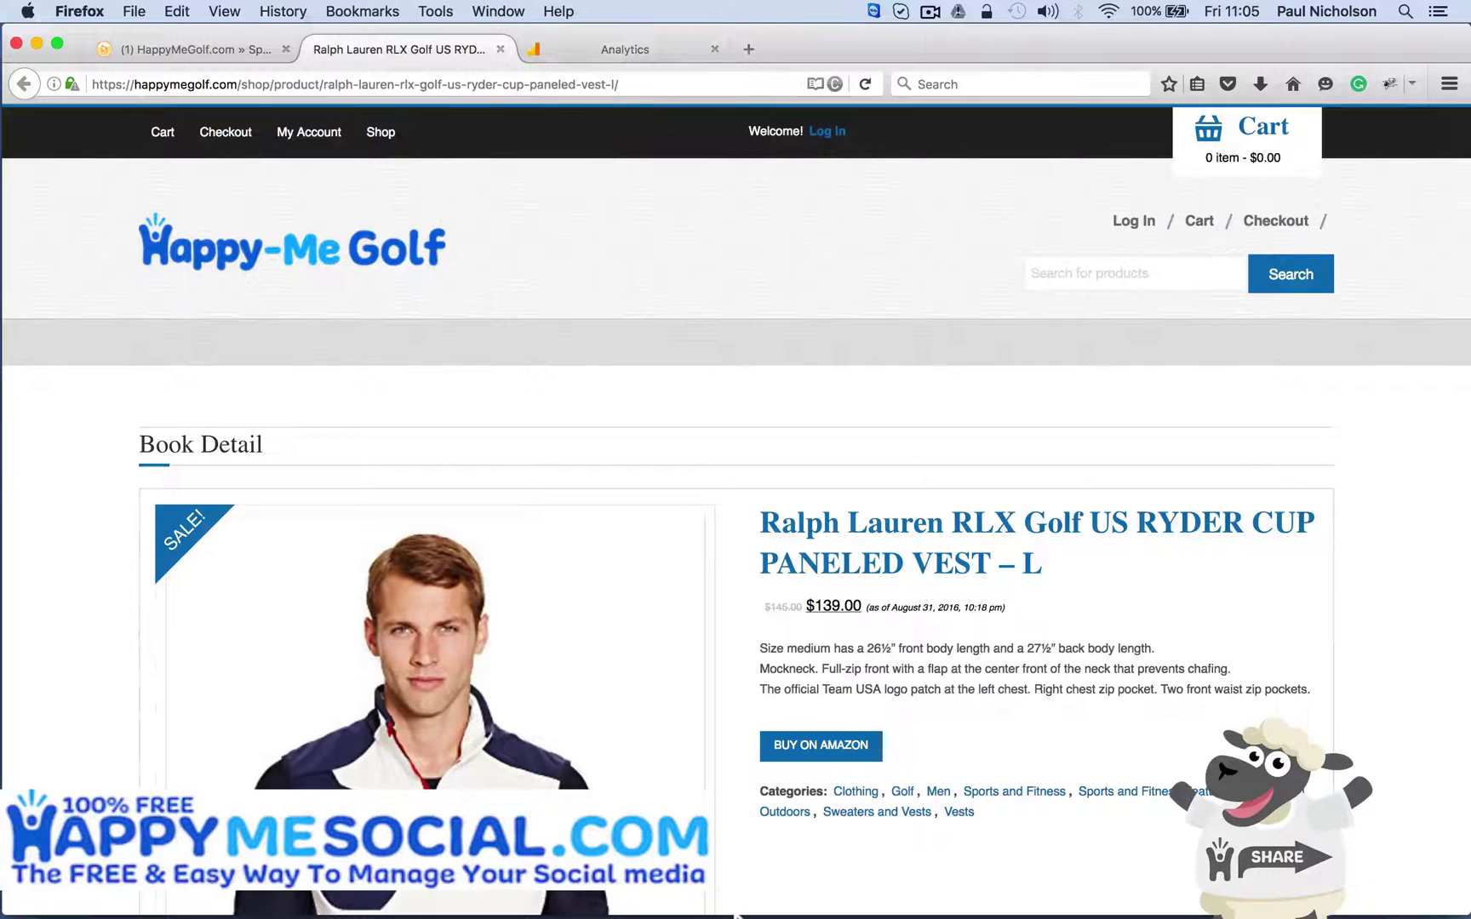
left_click(746, 892)
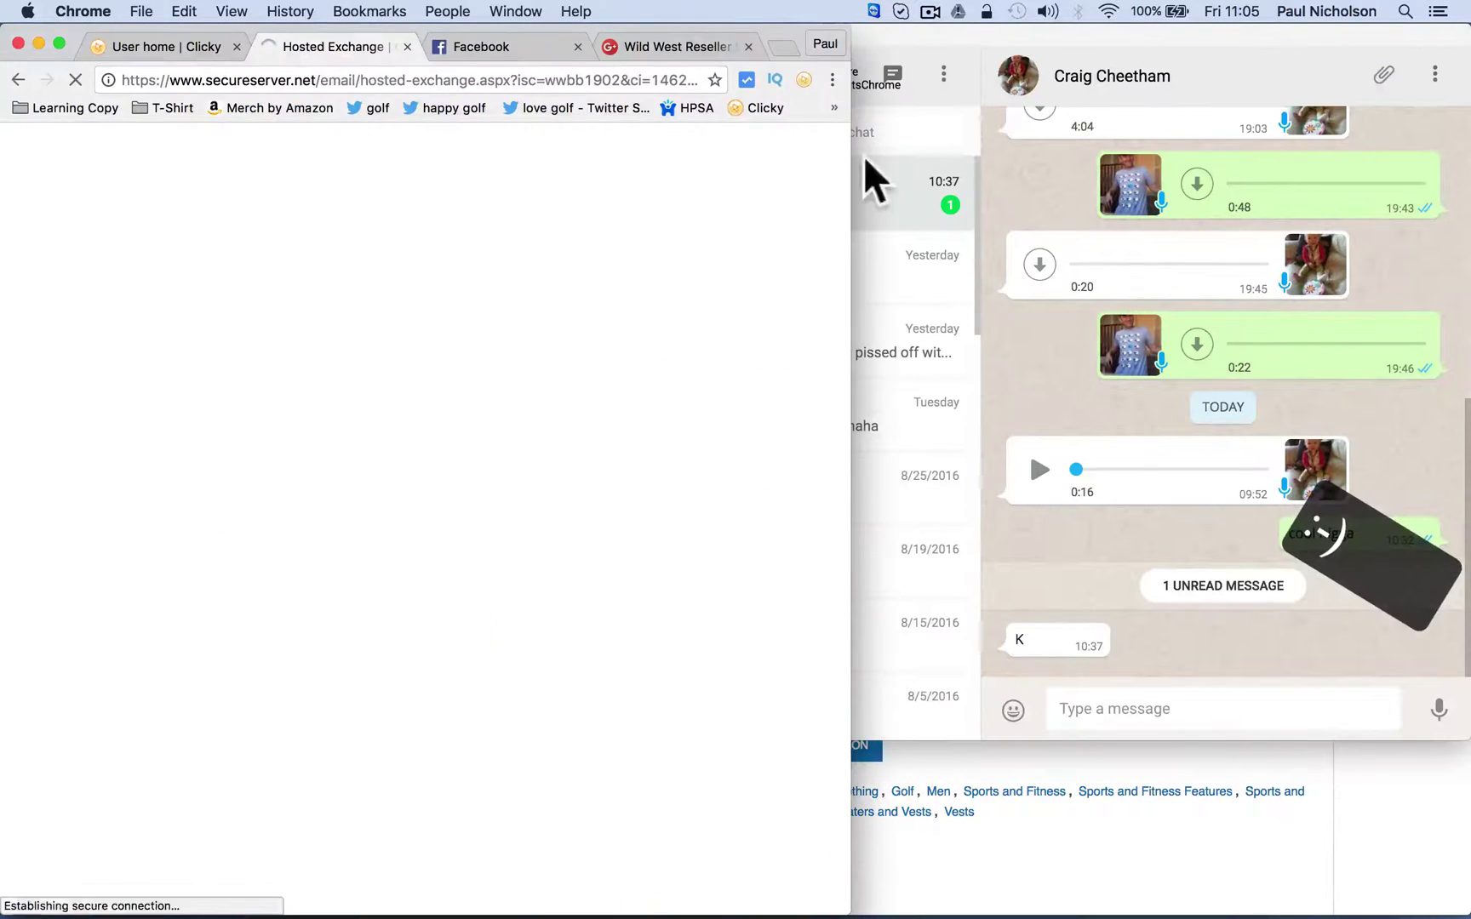
Widen the Chrome window to full width and open Spy for HappyMeGolf.com from the user home
left_click_drag(850, 192, 1466, 288)
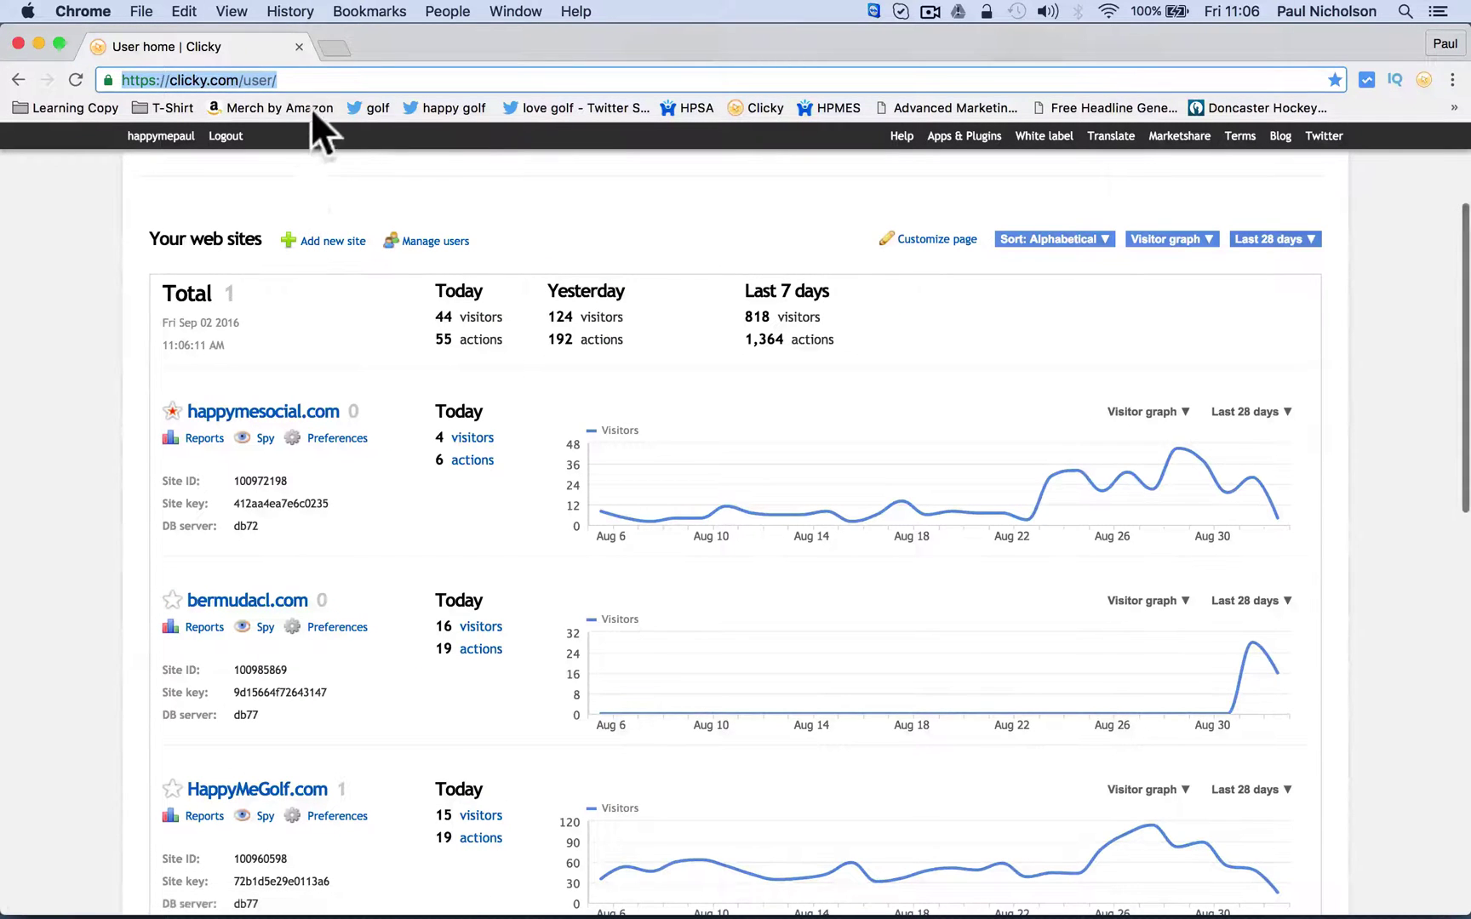
scroll(323, 567, "down", 3)
left_click(264, 661)
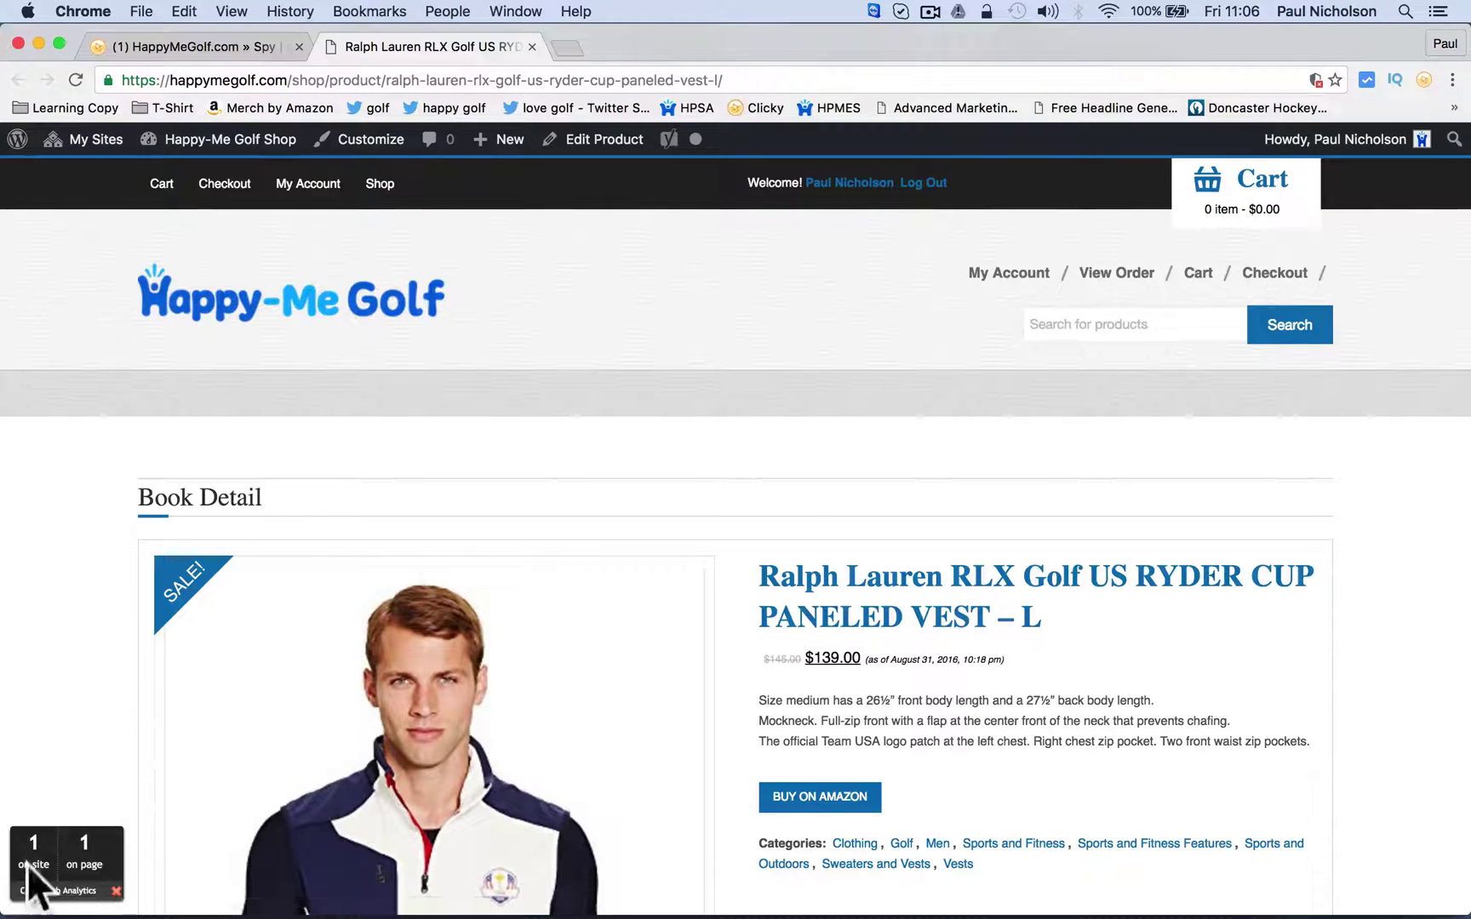
scroll(263, 805, "down", 3)
scroll(263, 793, "up", 3)
Visit the Happy-Me Golf Shop page, then bring up Clicky's HappyMeGolf.com dashboard from the footer widget
left_click(313, 316)
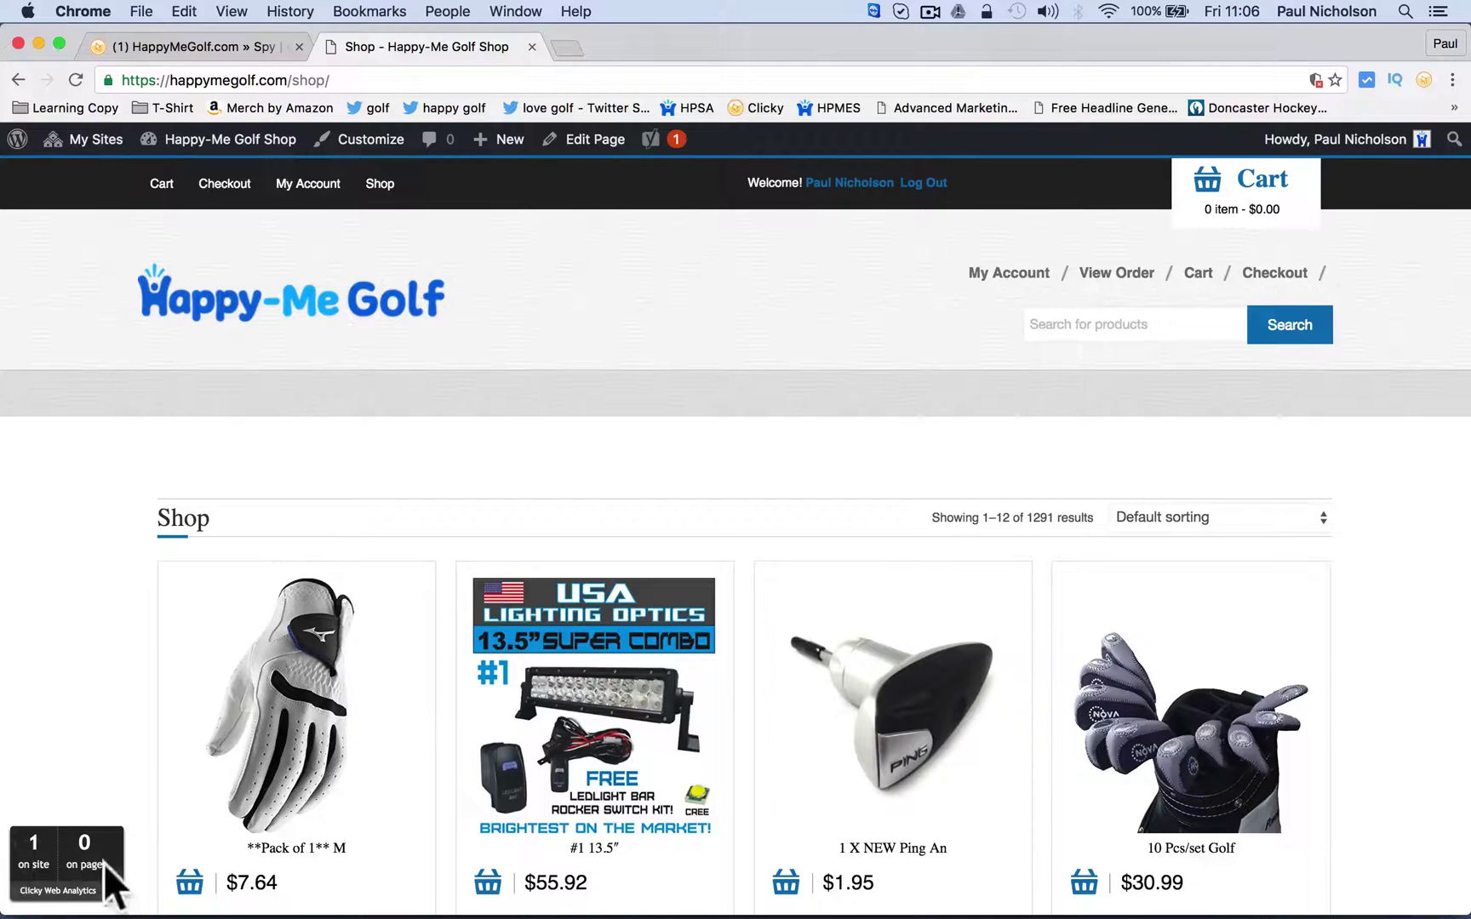
left_click(51, 874)
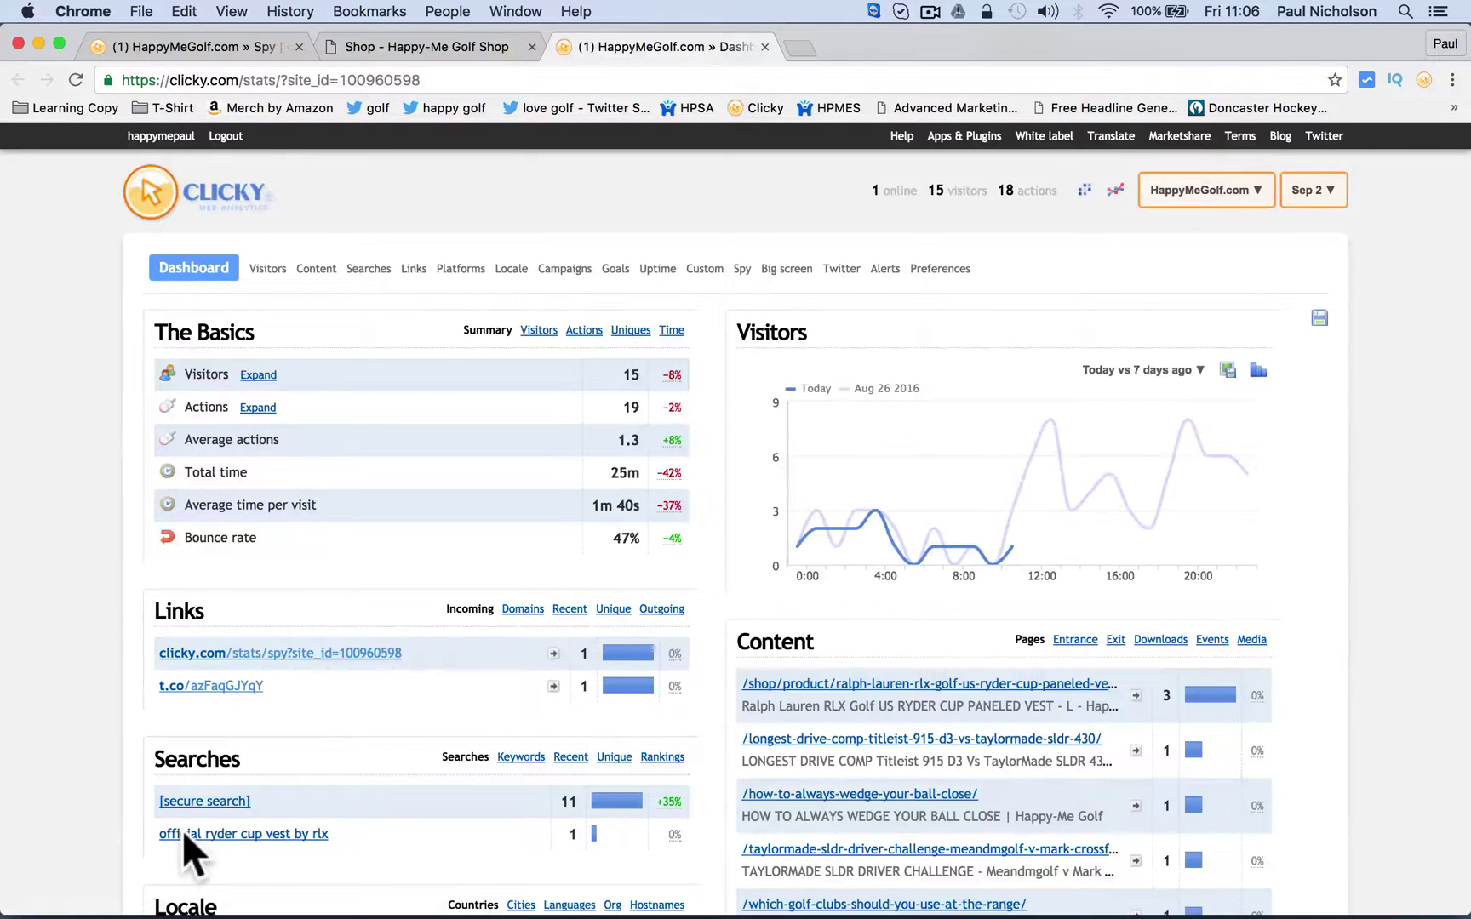
Switch HappyMeGolf.com to the live Spy view listing the recent Sep 1–2 visits
left_click(742, 269)
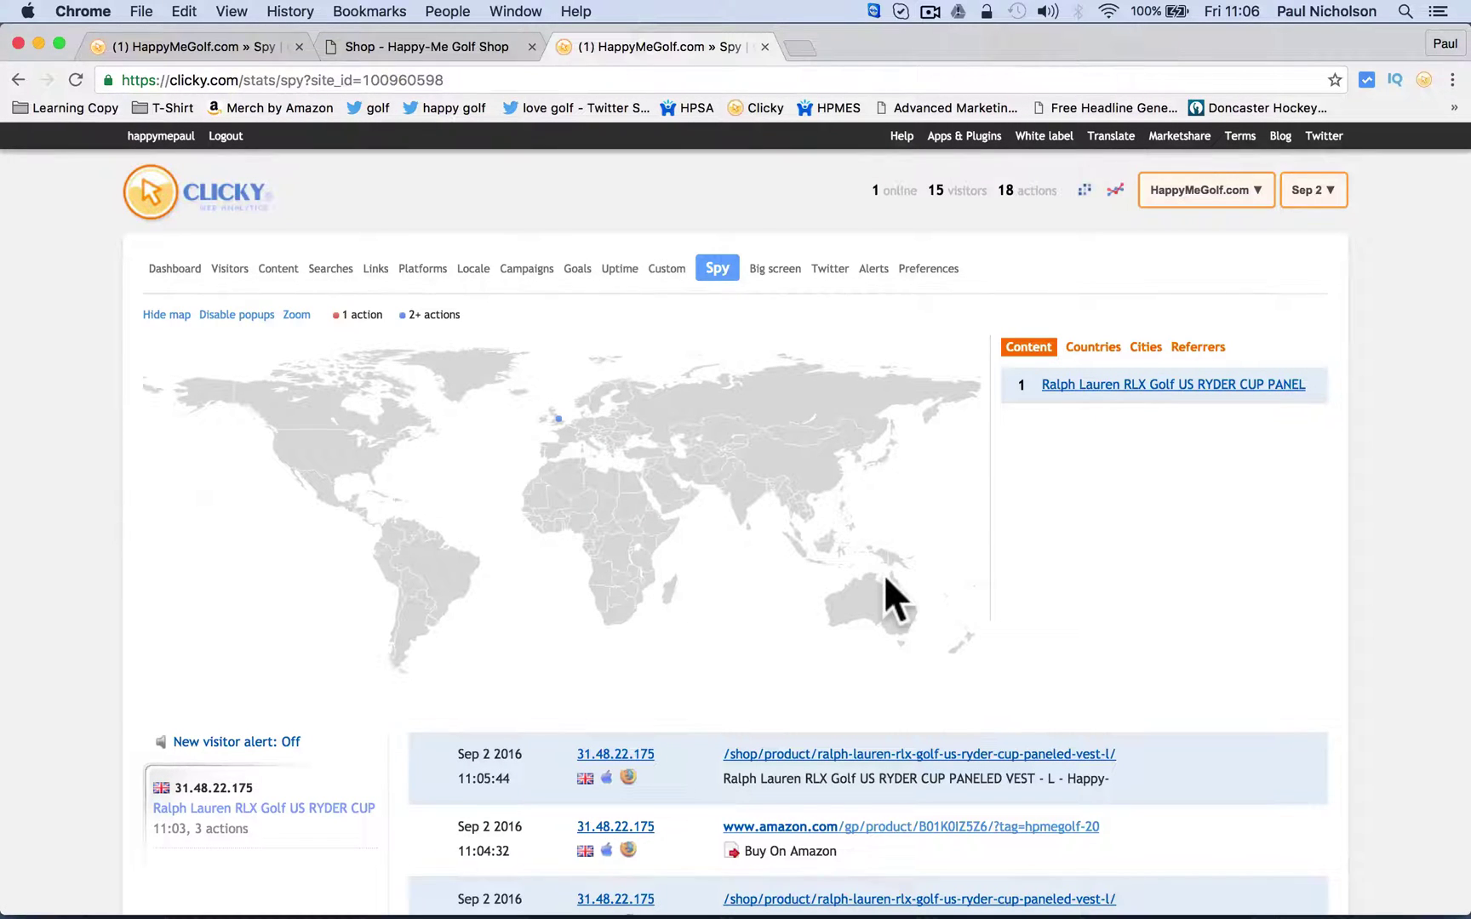
scroll(887, 578, "down", 2)
scroll(886, 595, "down", 3)
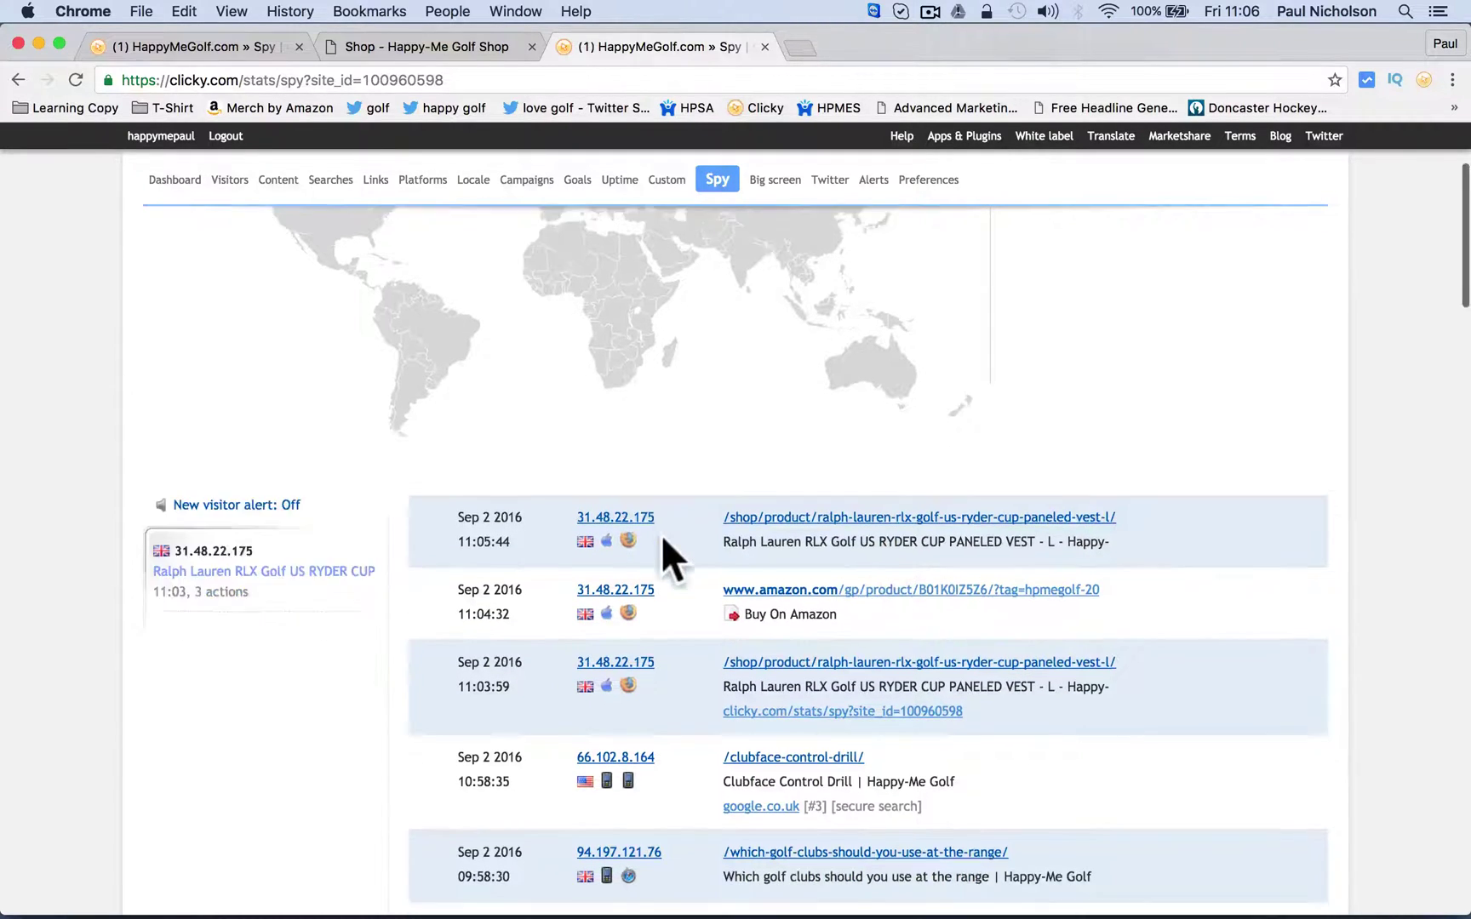
scroll(663, 535, "down", 5)
scroll(664, 534, "down", 2)
scroll(663, 535, "down", 2)
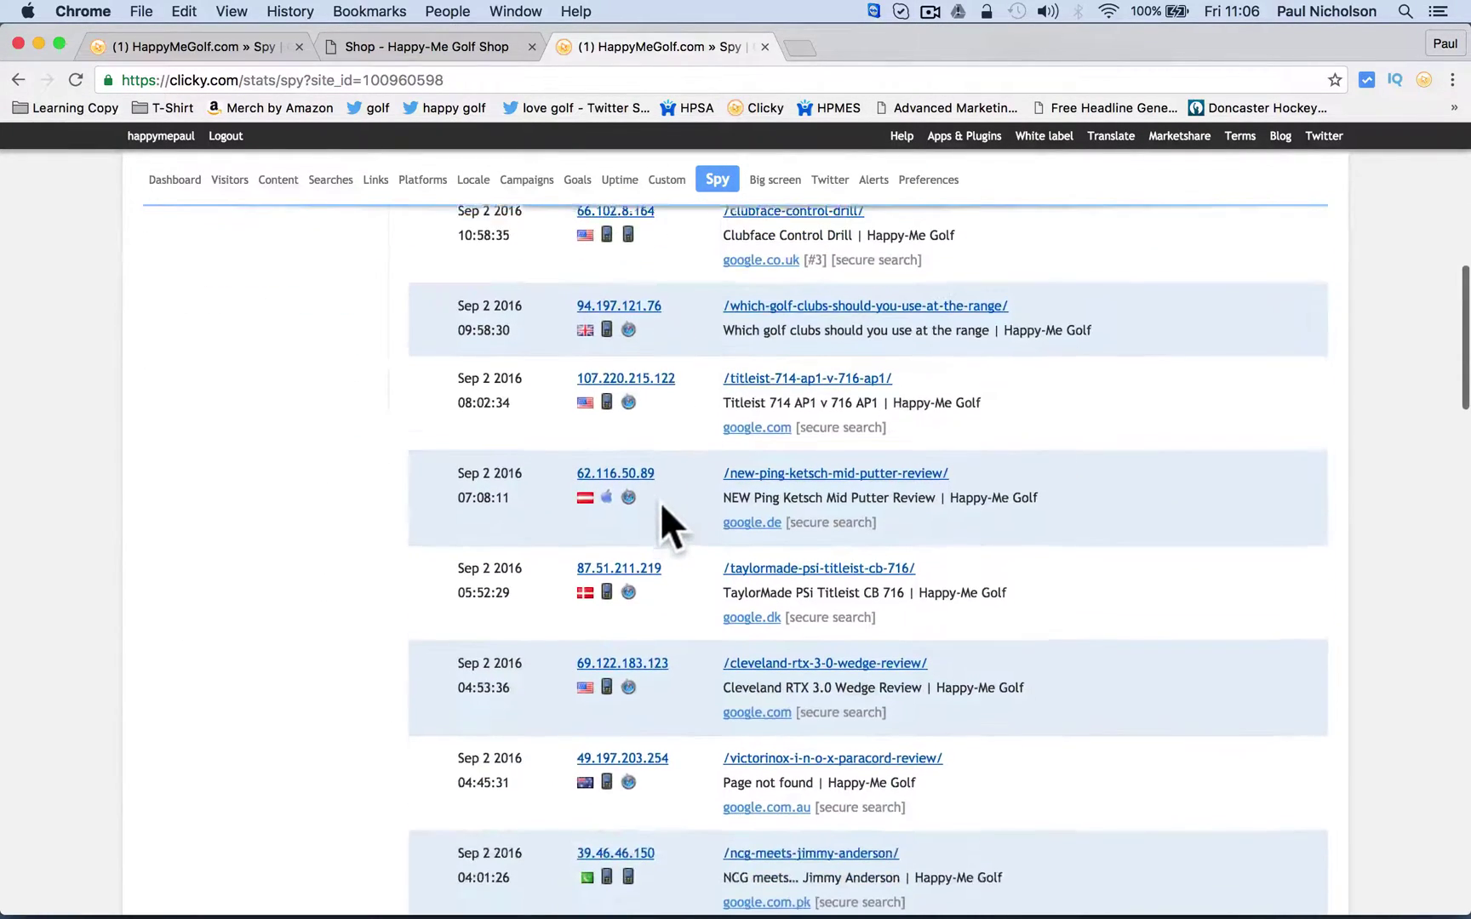
scroll(664, 503, "down", 5)
scroll(661, 507, "down", 1)
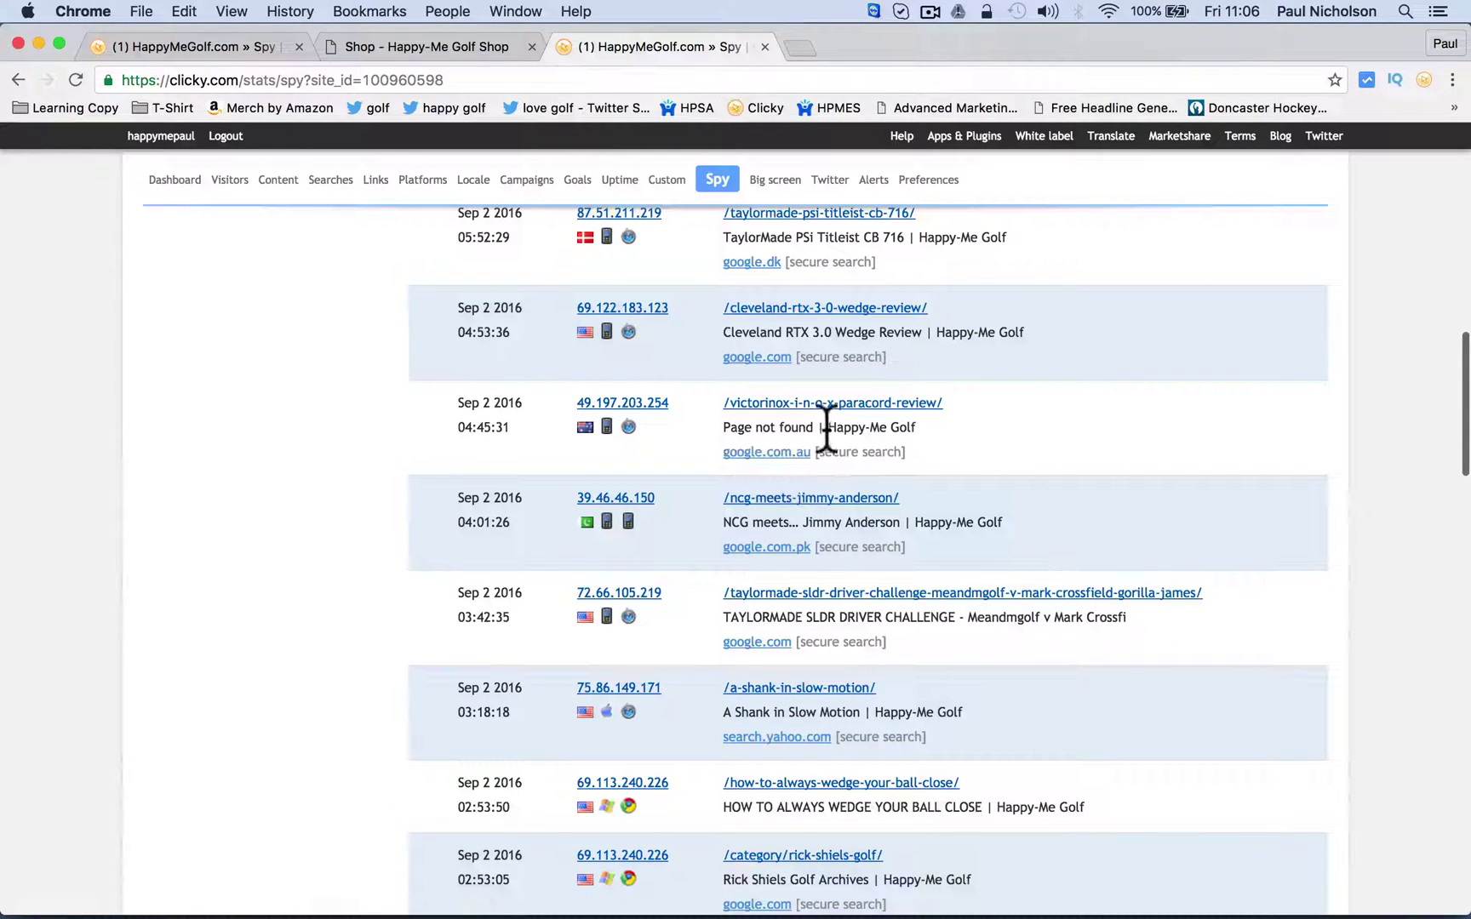
scroll(735, 427, "up", 2)
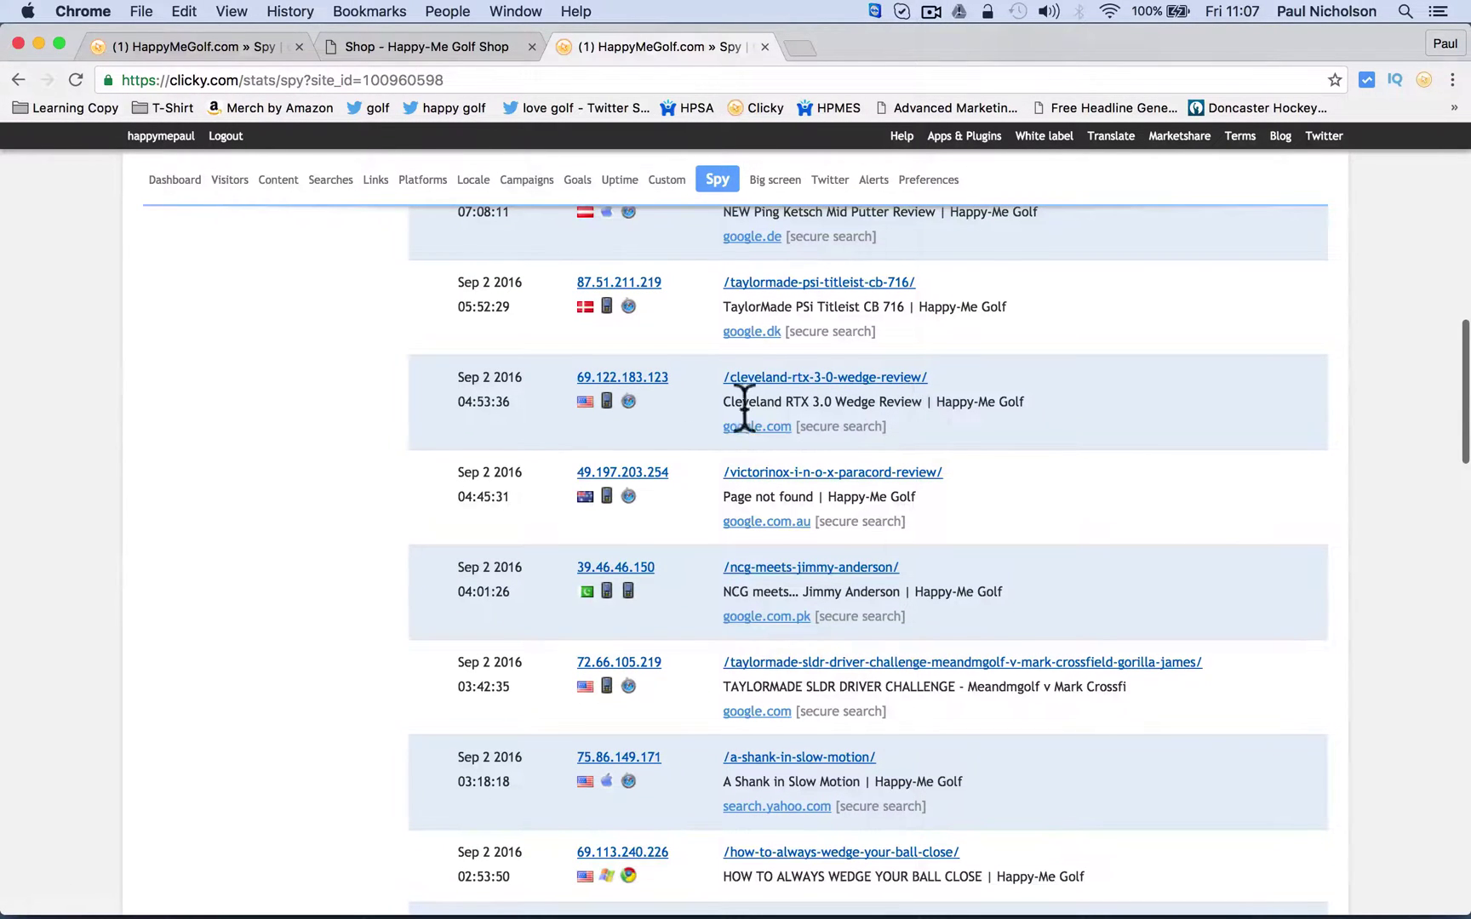
scroll(719, 407, "up", 2)
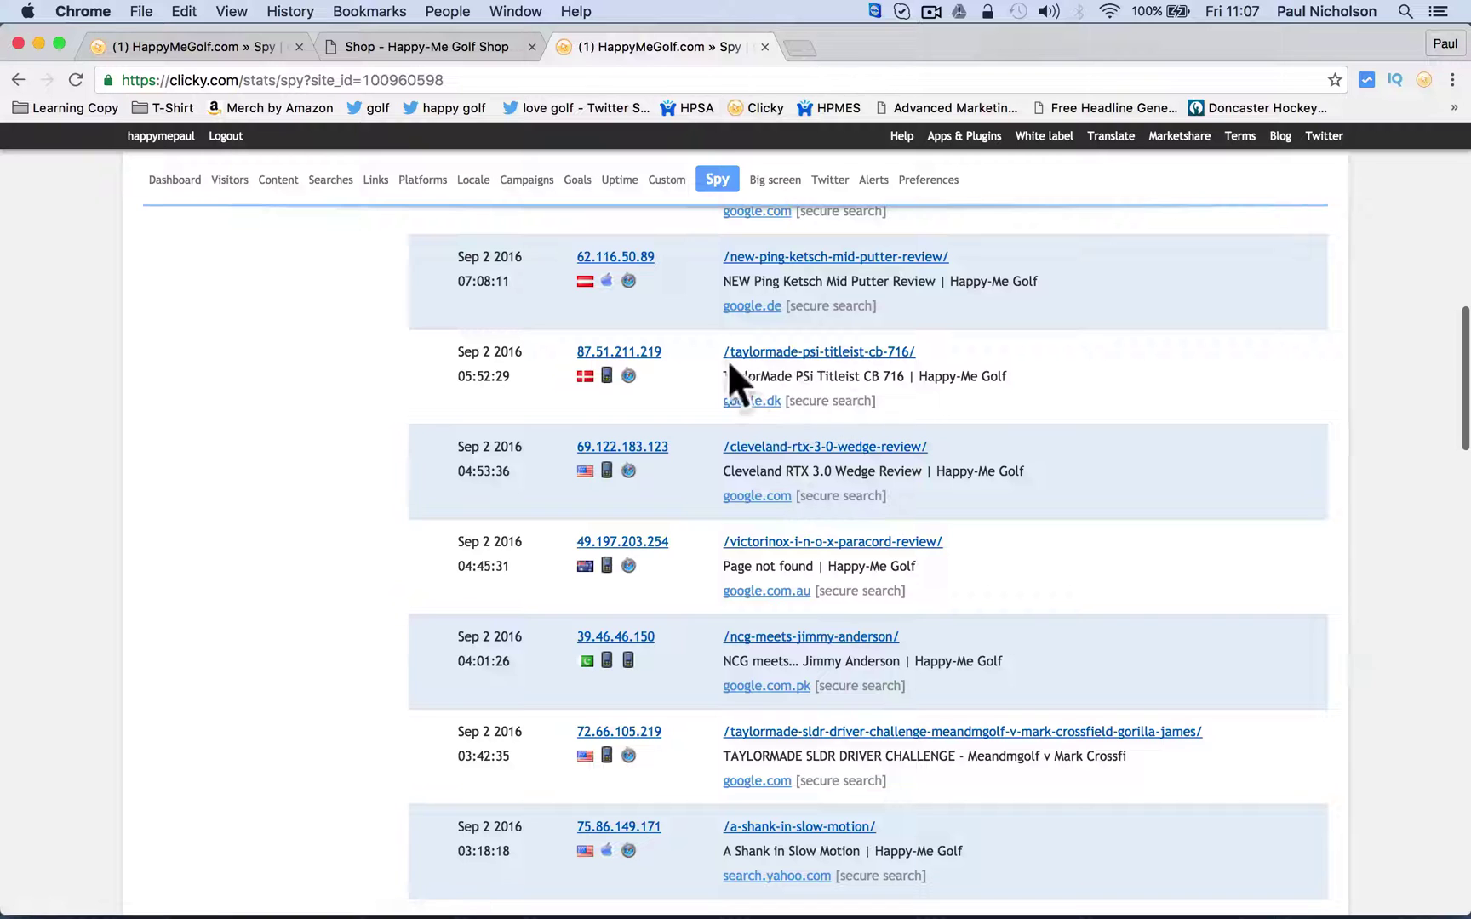
scroll(907, 465, "up", 3)
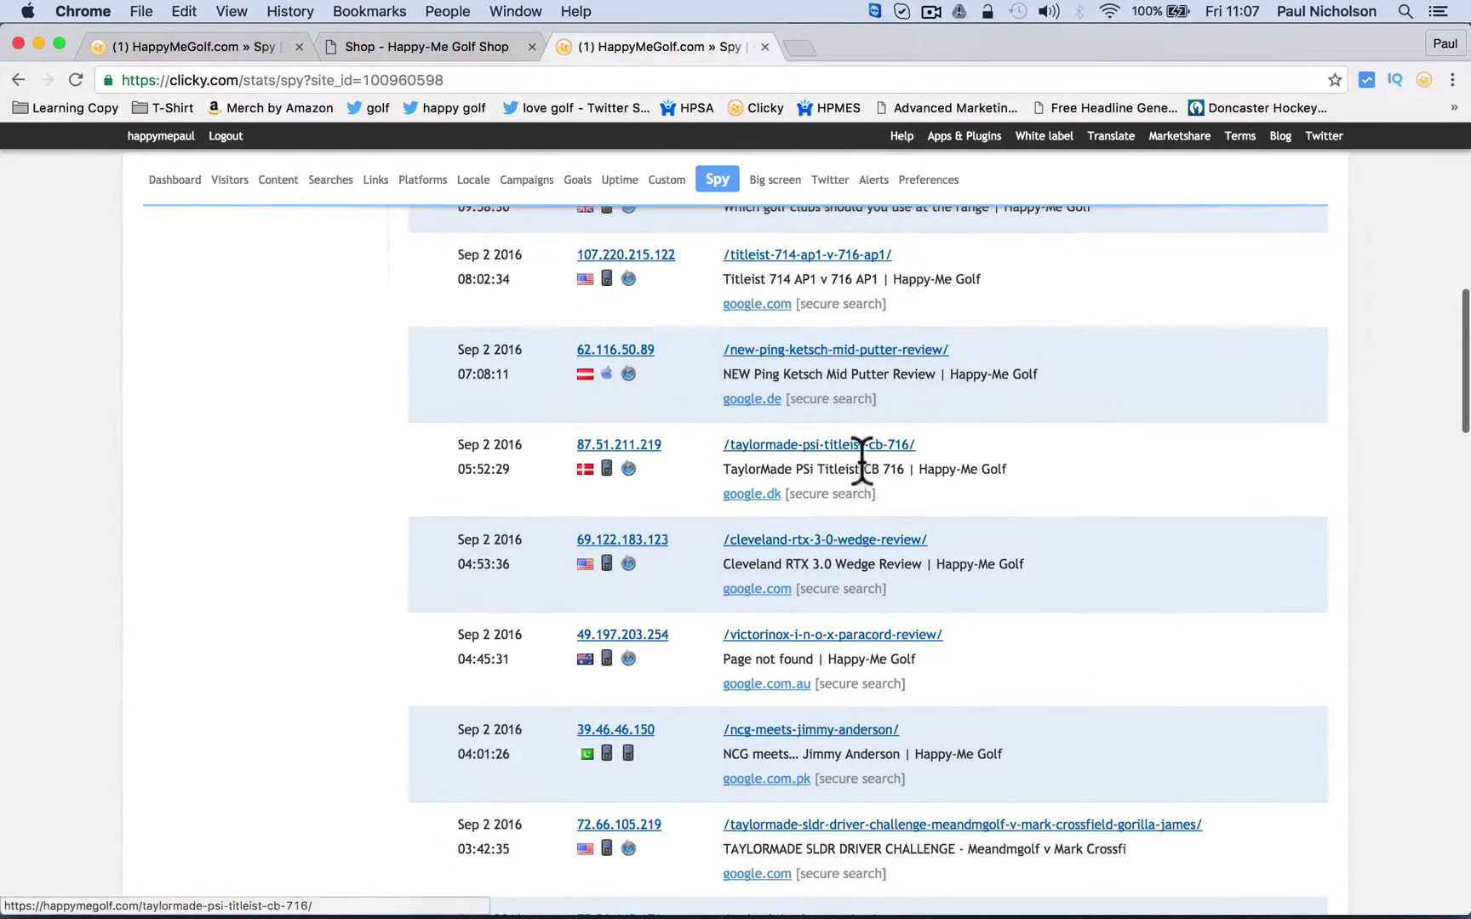
scroll(747, 460, "up", 3)
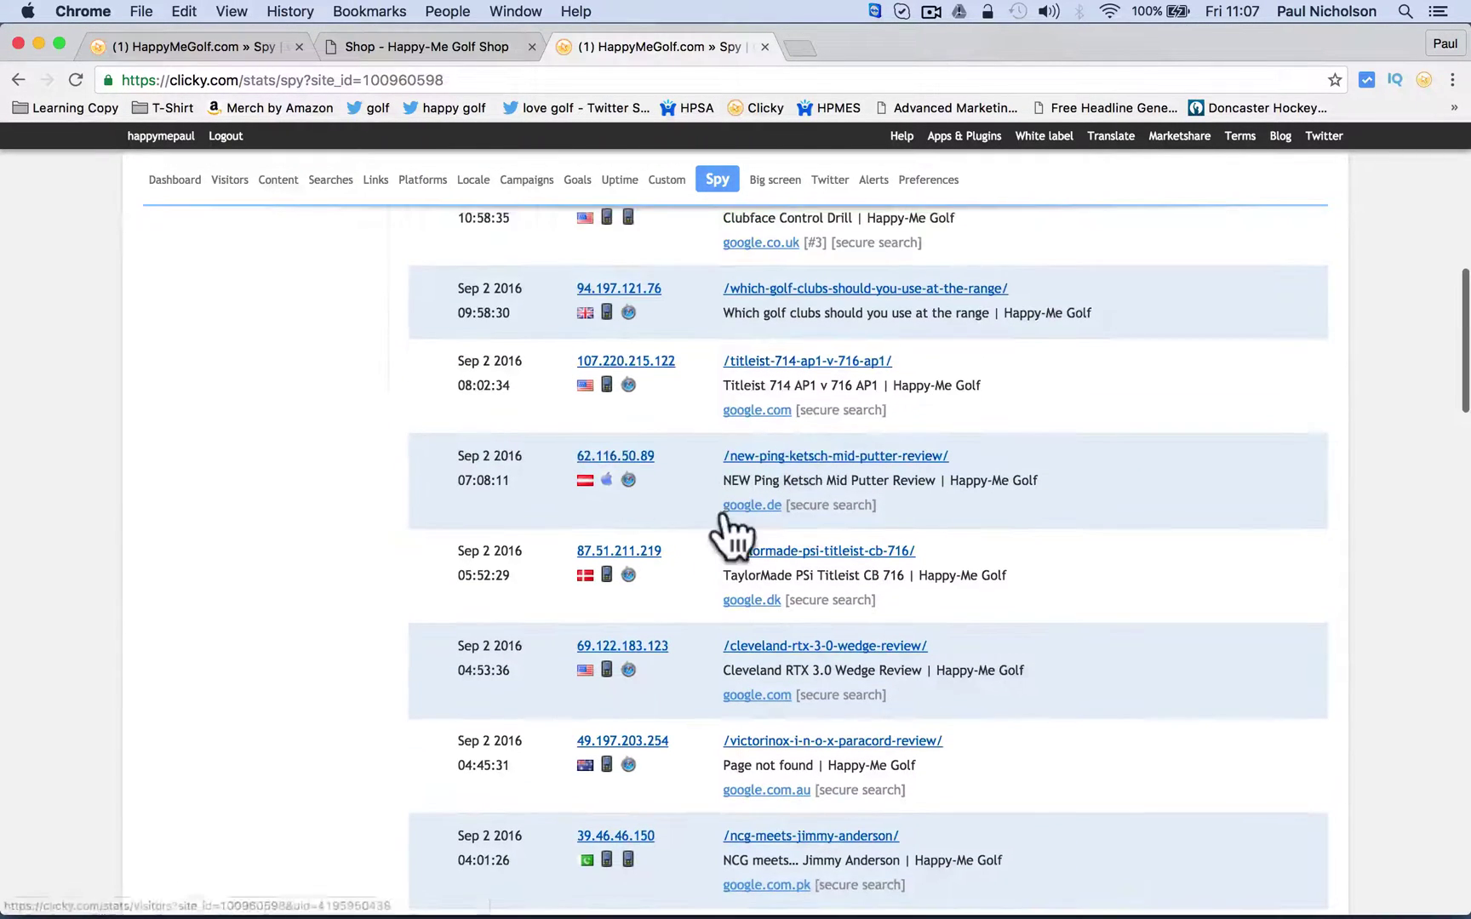
scroll(724, 513, "up", 2)
scroll(724, 514, "down", 8)
scroll(724, 515, "down", 6)
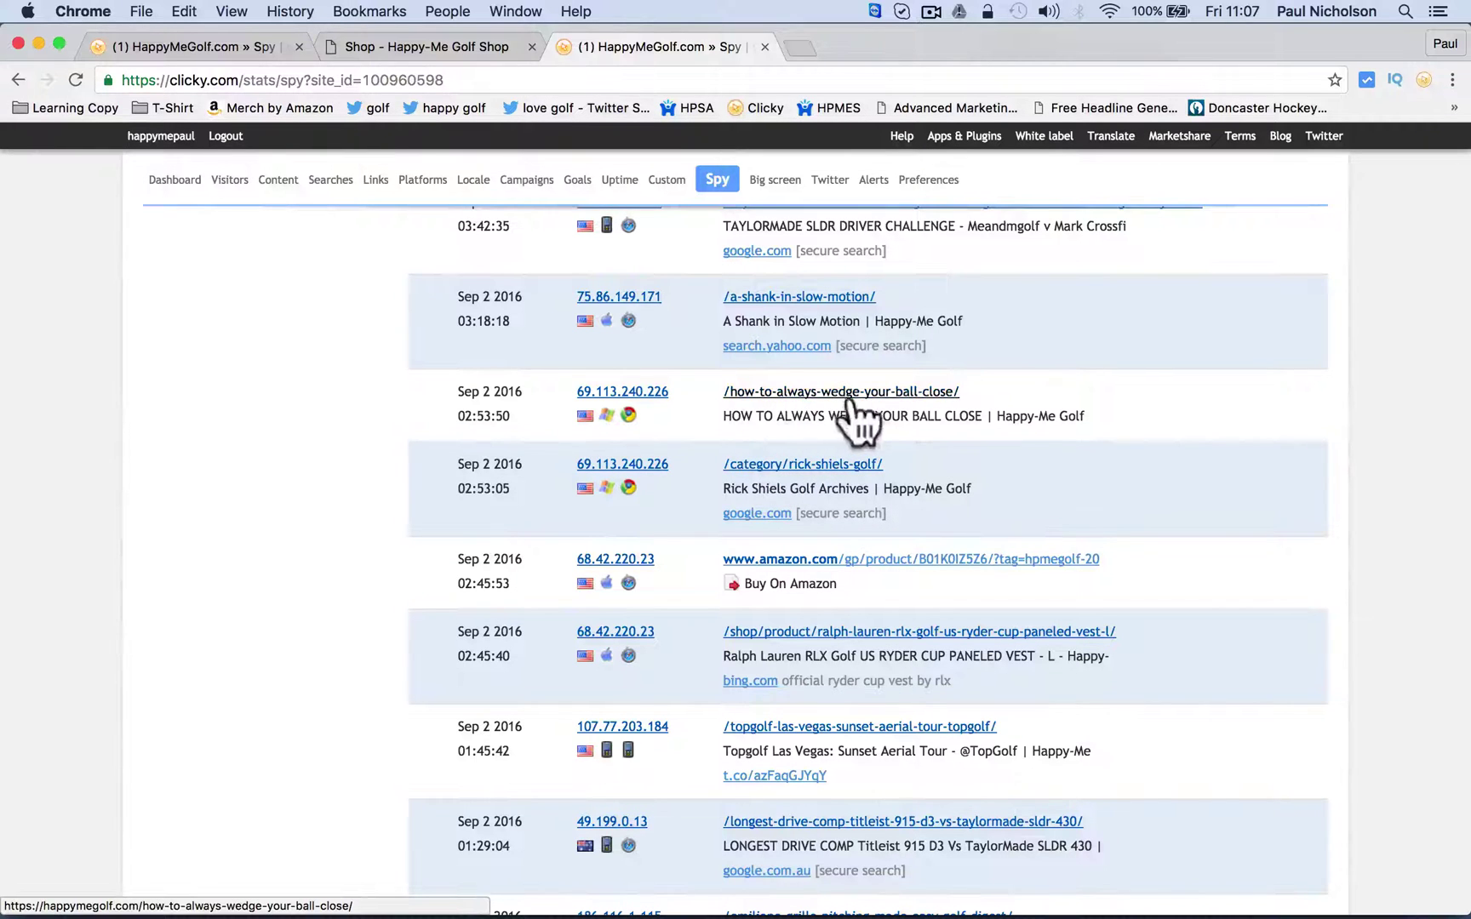
scroll(919, 371, "up", 1)
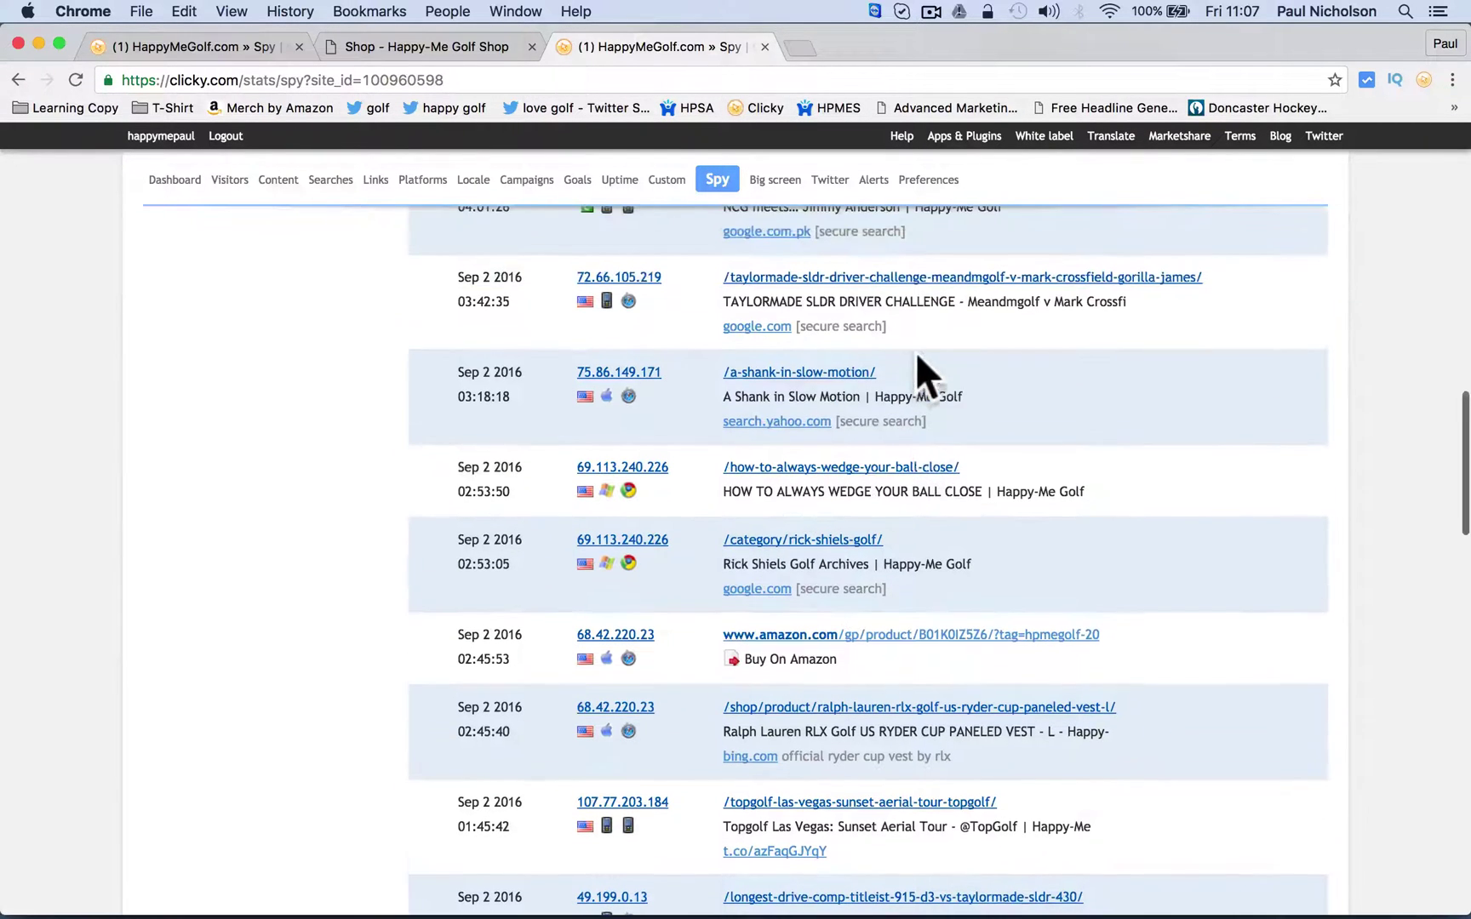
scroll(877, 493, "down", 2)
scroll(877, 494, "down", 2)
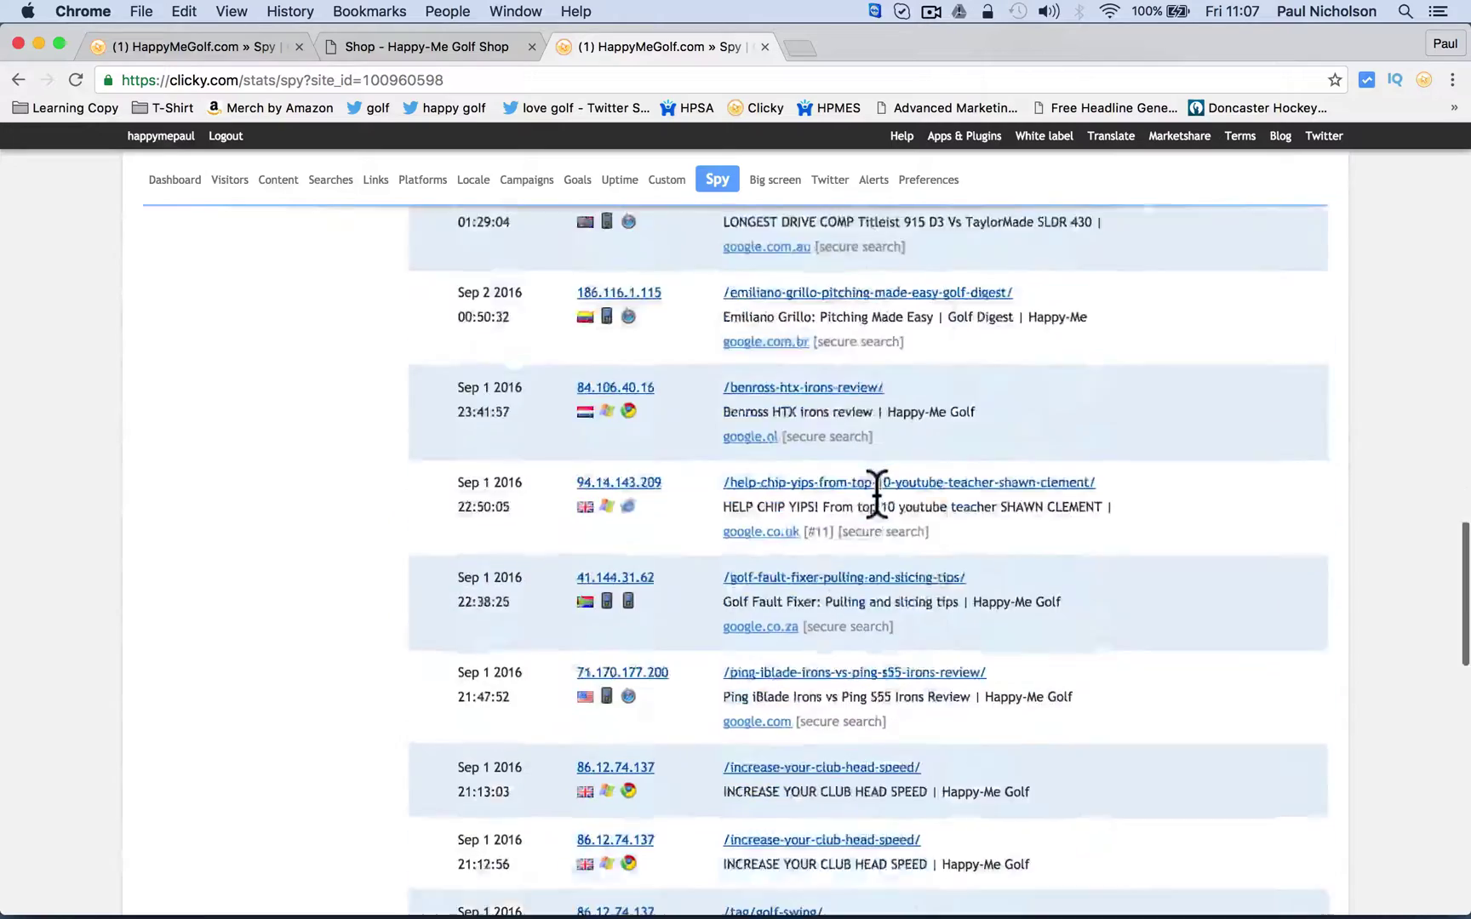
scroll(877, 495, "down", 10)
scroll(876, 495, "down", 3)
scroll(877, 494, "down", 3)
scroll(877, 493, "down", 1)
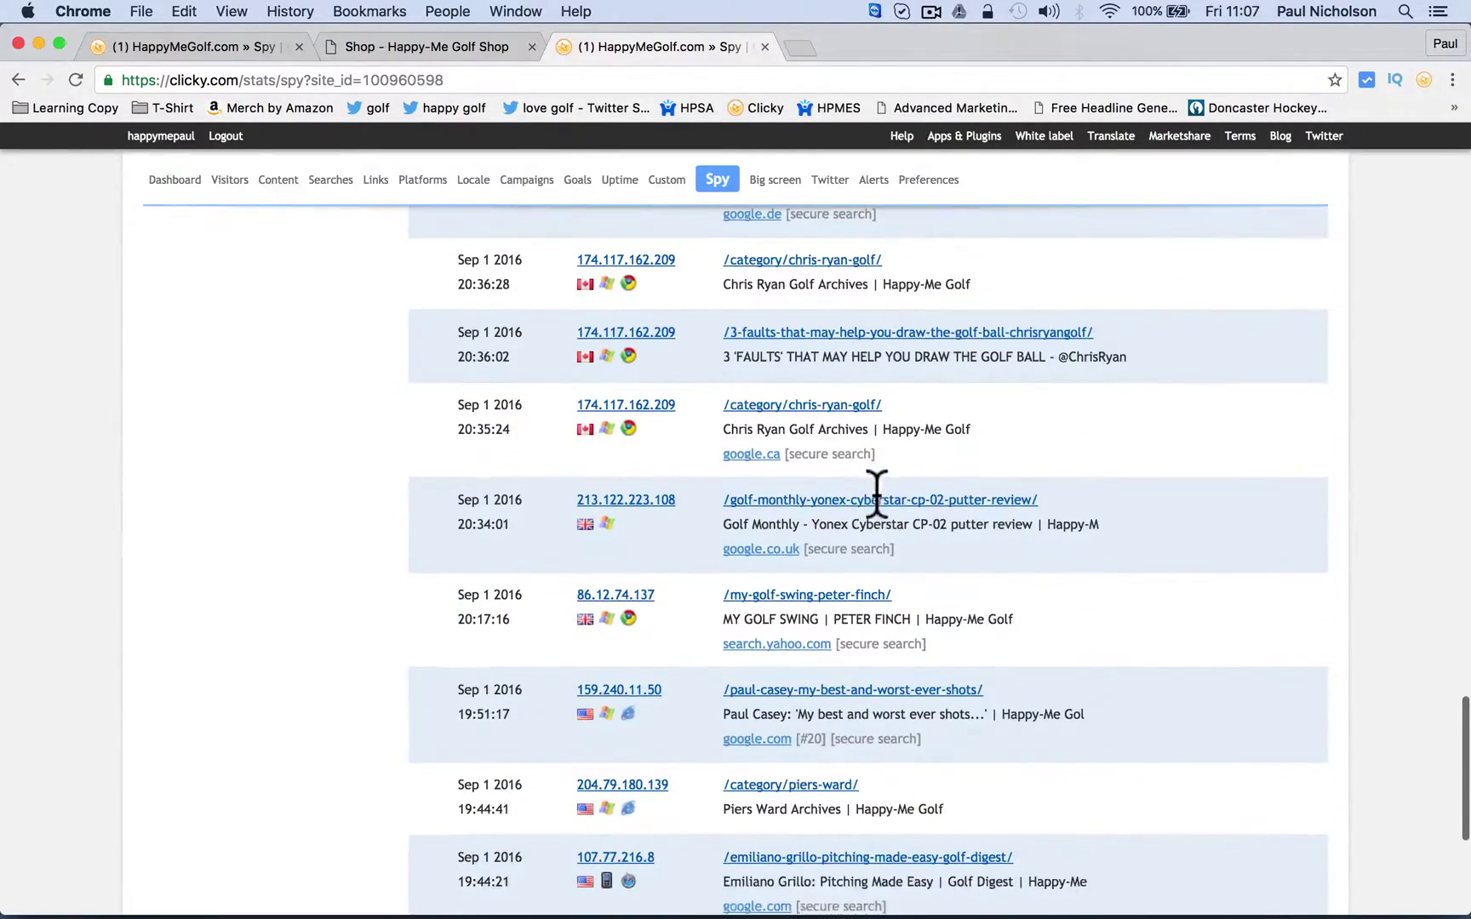
scroll(876, 494, "down", 1)
scroll(877, 494, "down", 3)
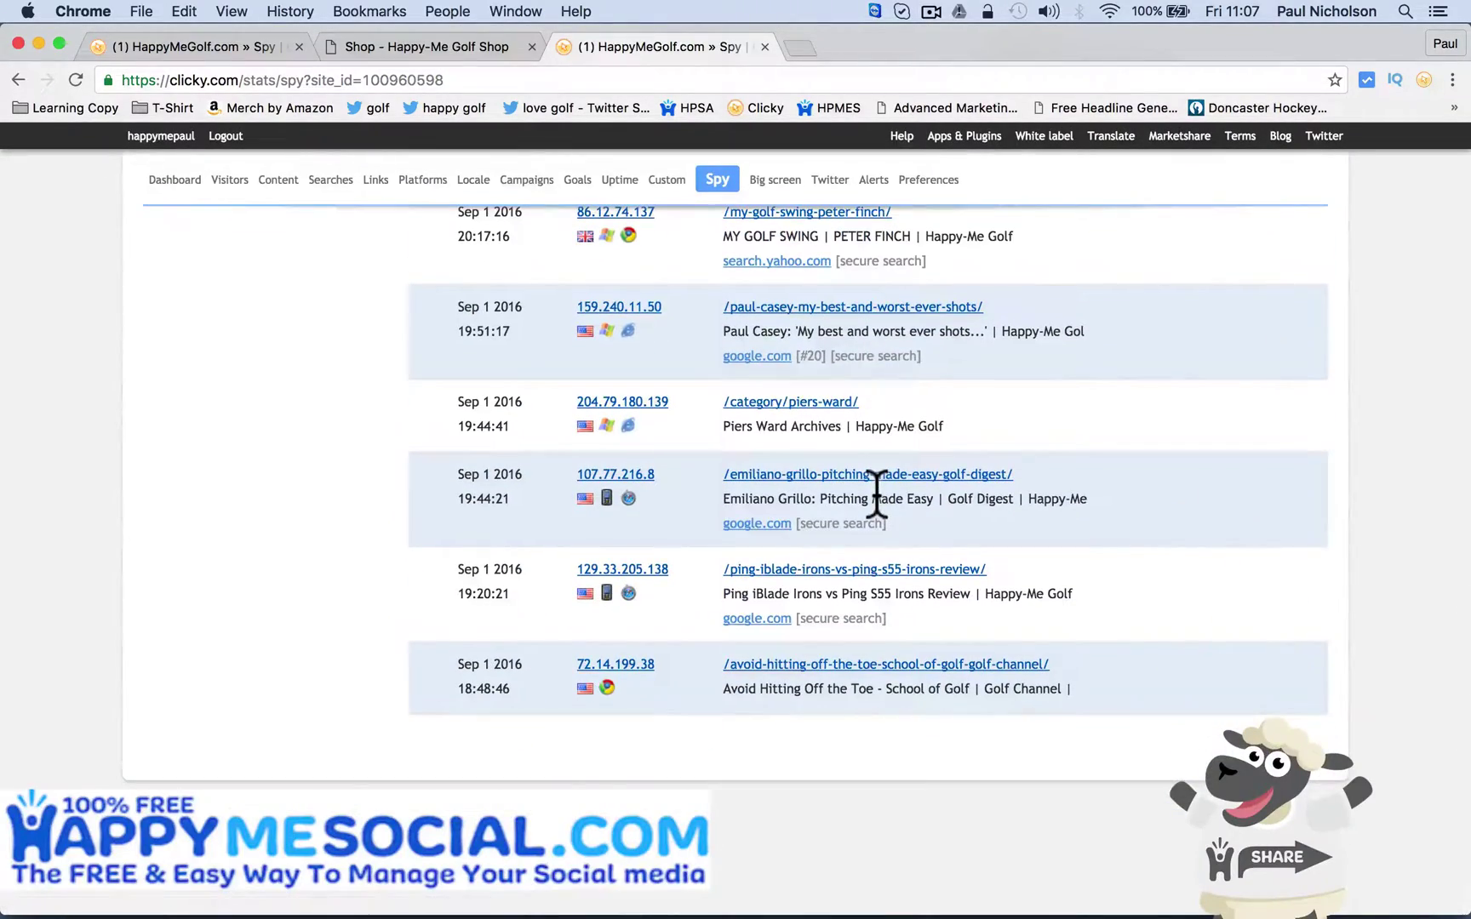
scroll(878, 494, "up", 5)
scroll(876, 493, "up", 2)
scroll(875, 497, "up", 3)
scroll(874, 491, "up", 3)
scroll(874, 506, "up", 3)
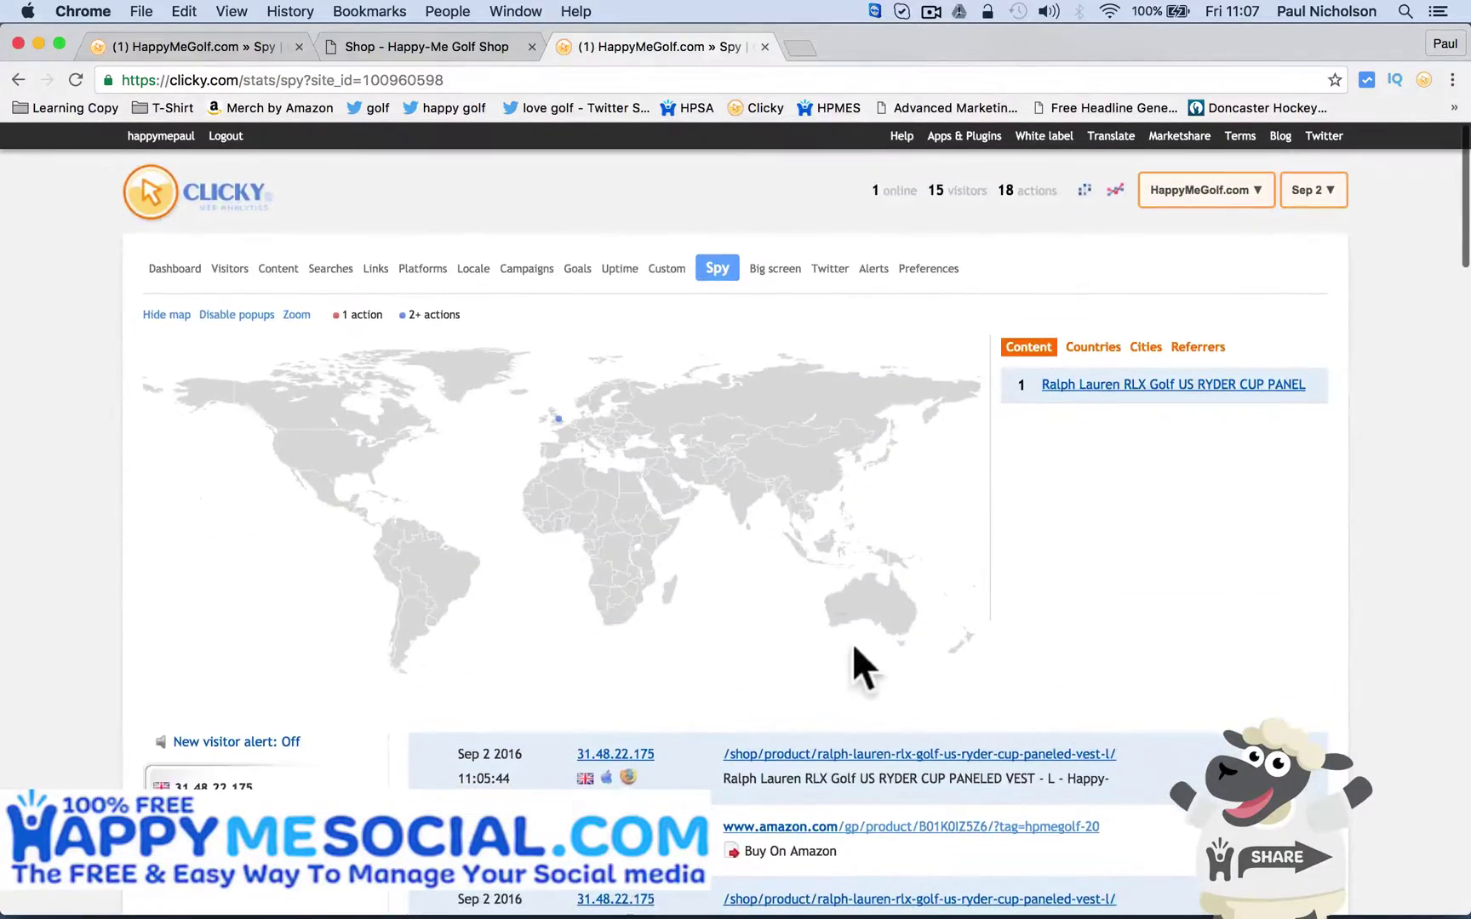
scroll(861, 667, "down", 10)
scroll(853, 643, "down", 5)
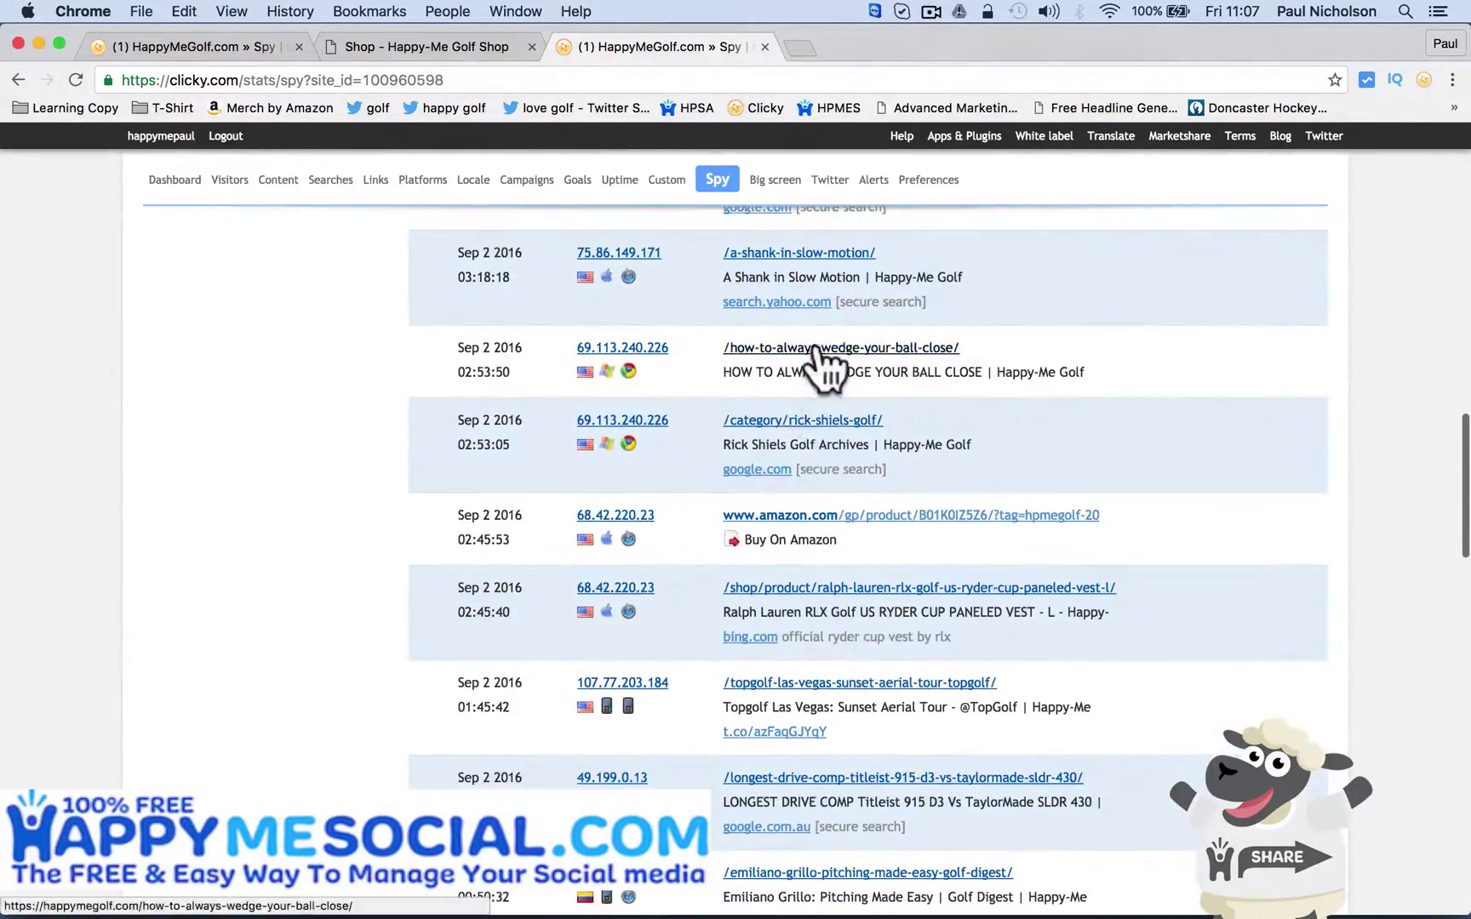
Visit the How To Always Wedge Your Ball Close article and dismiss the HappyMeSocial popup twice with No Thanks
left_click(790, 342)
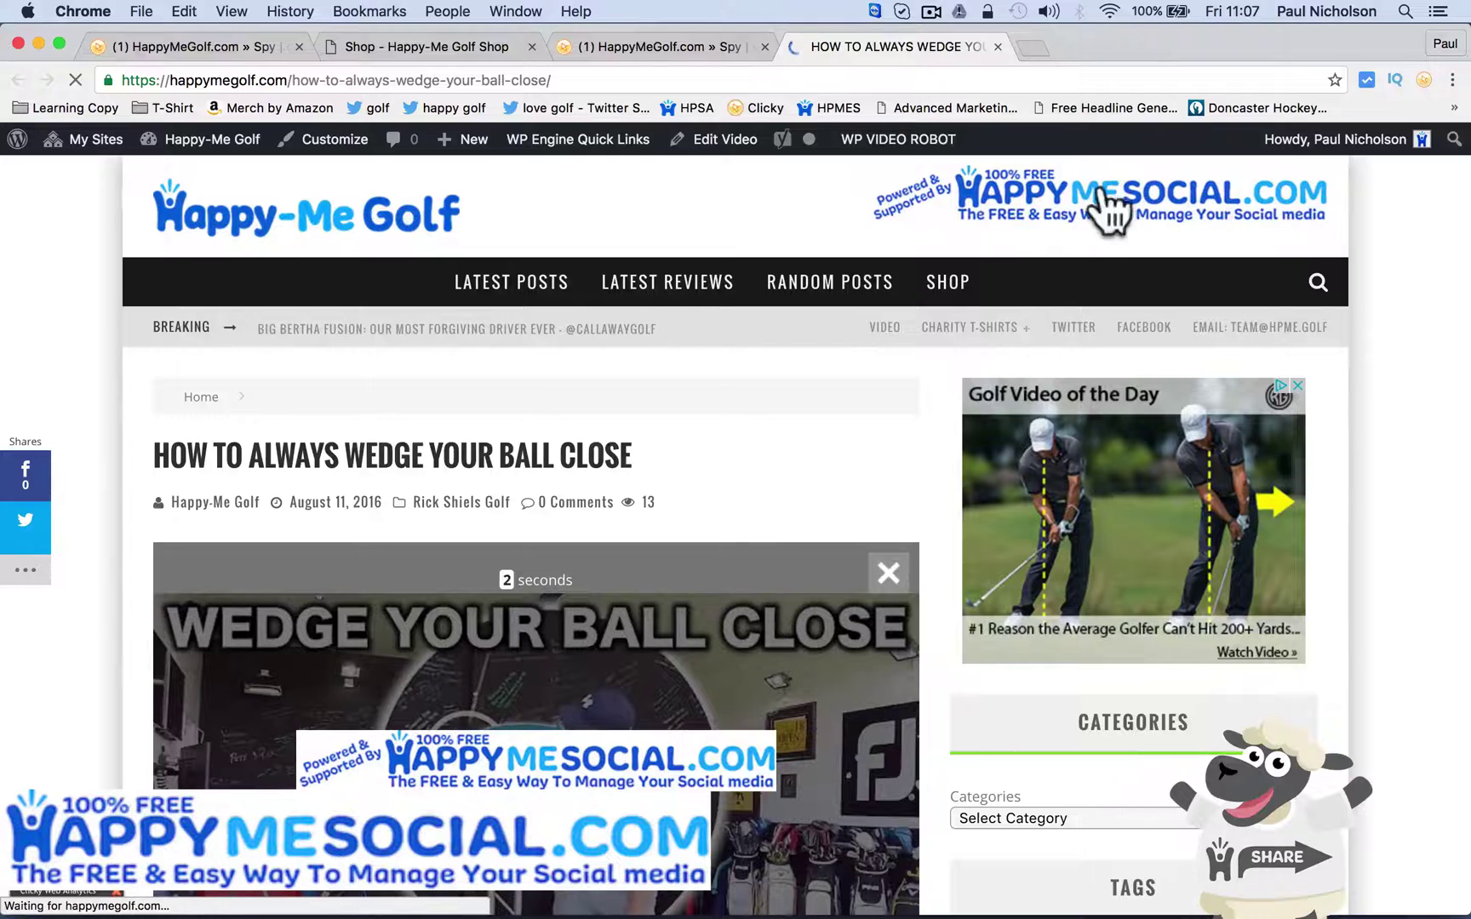
left_click(1021, 205)
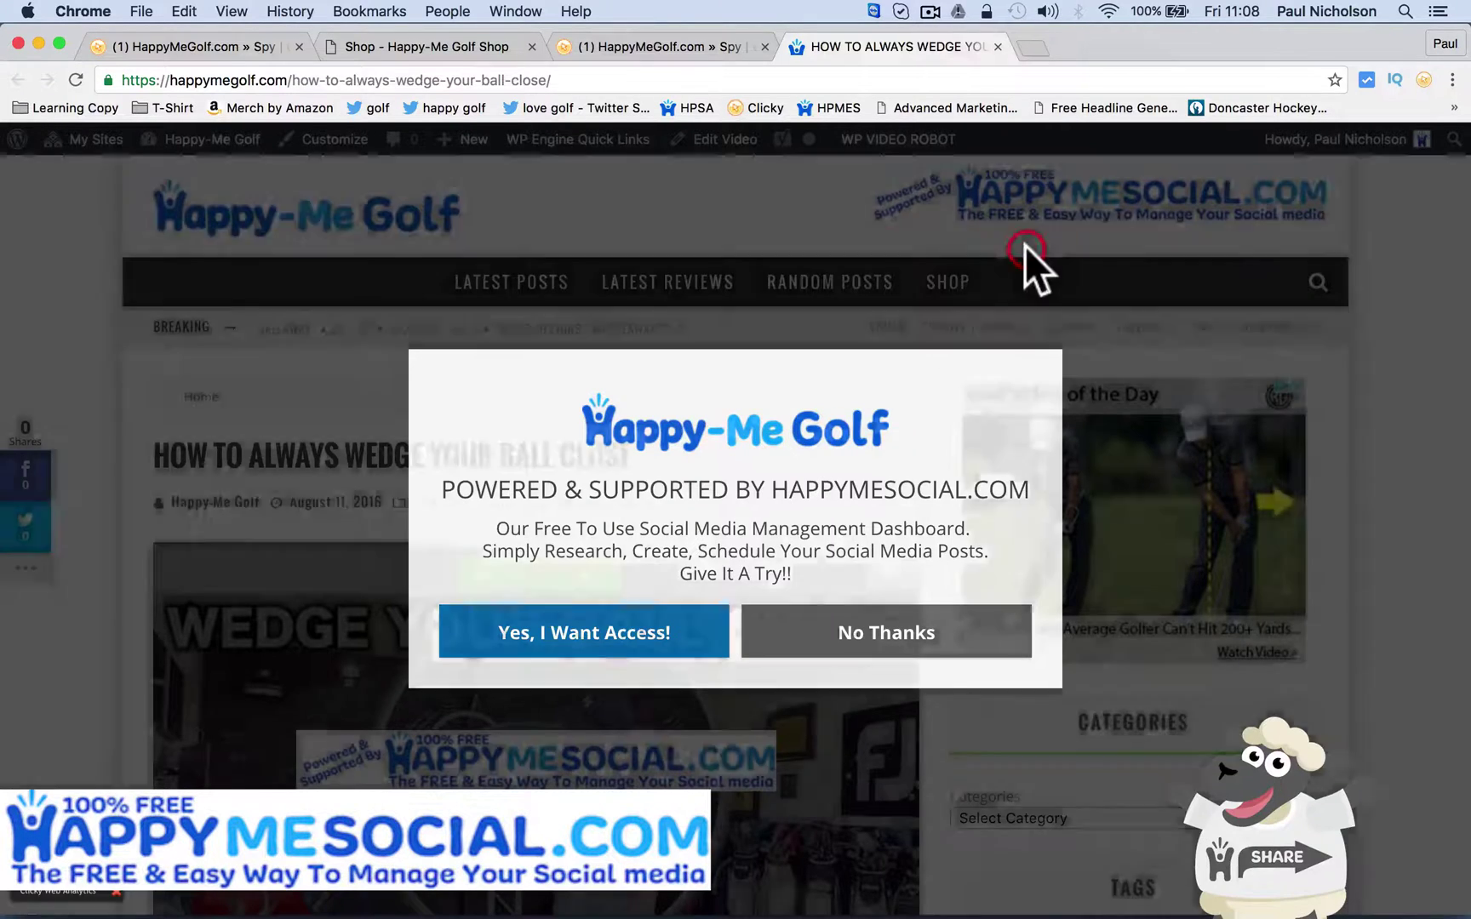
left_click(1026, 246)
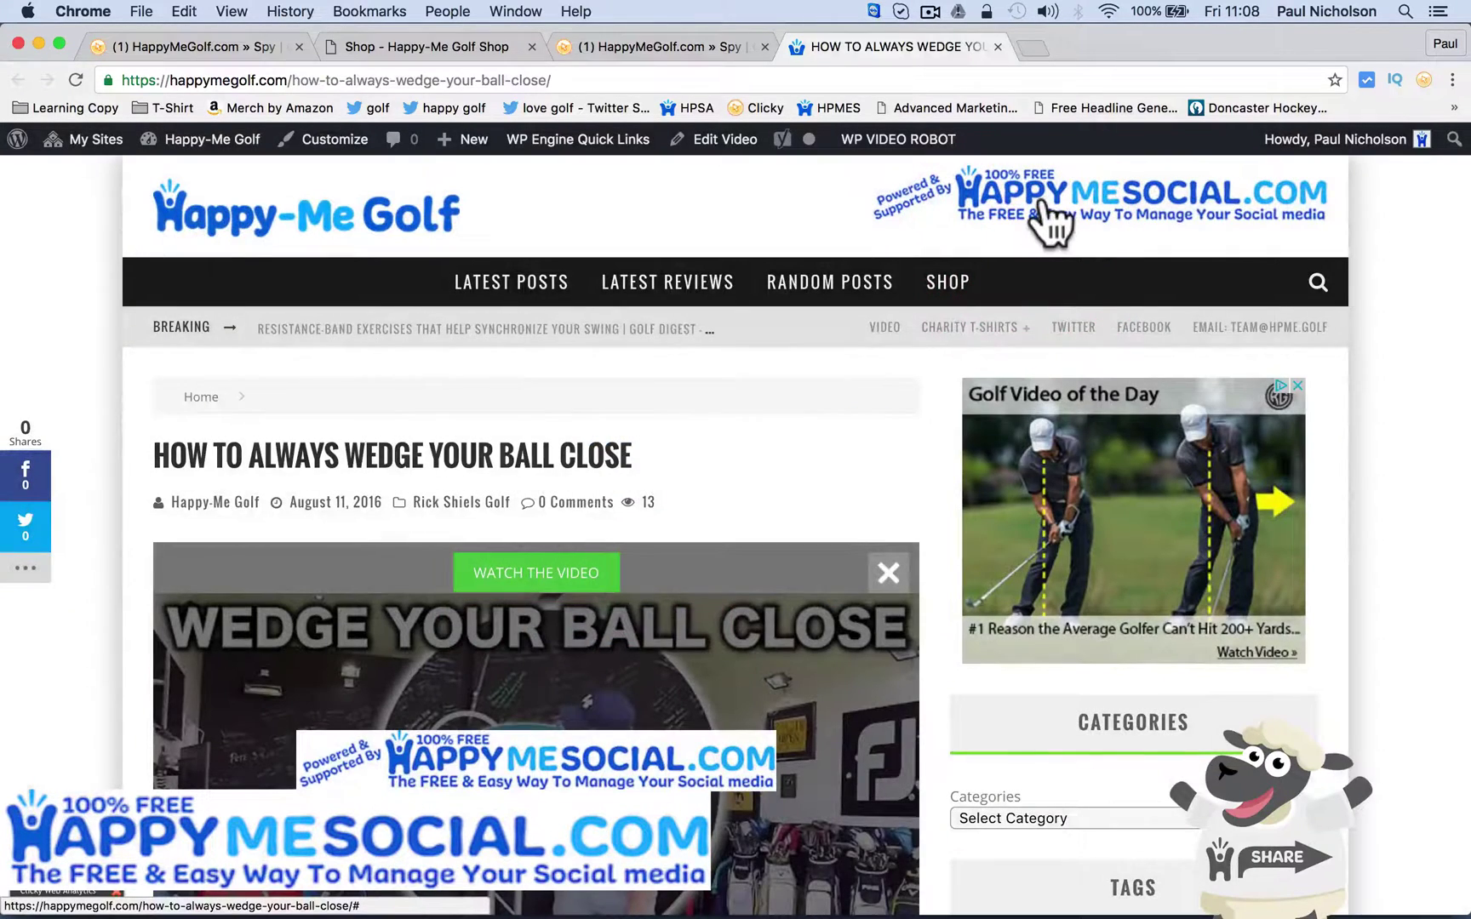
left_click(1041, 200)
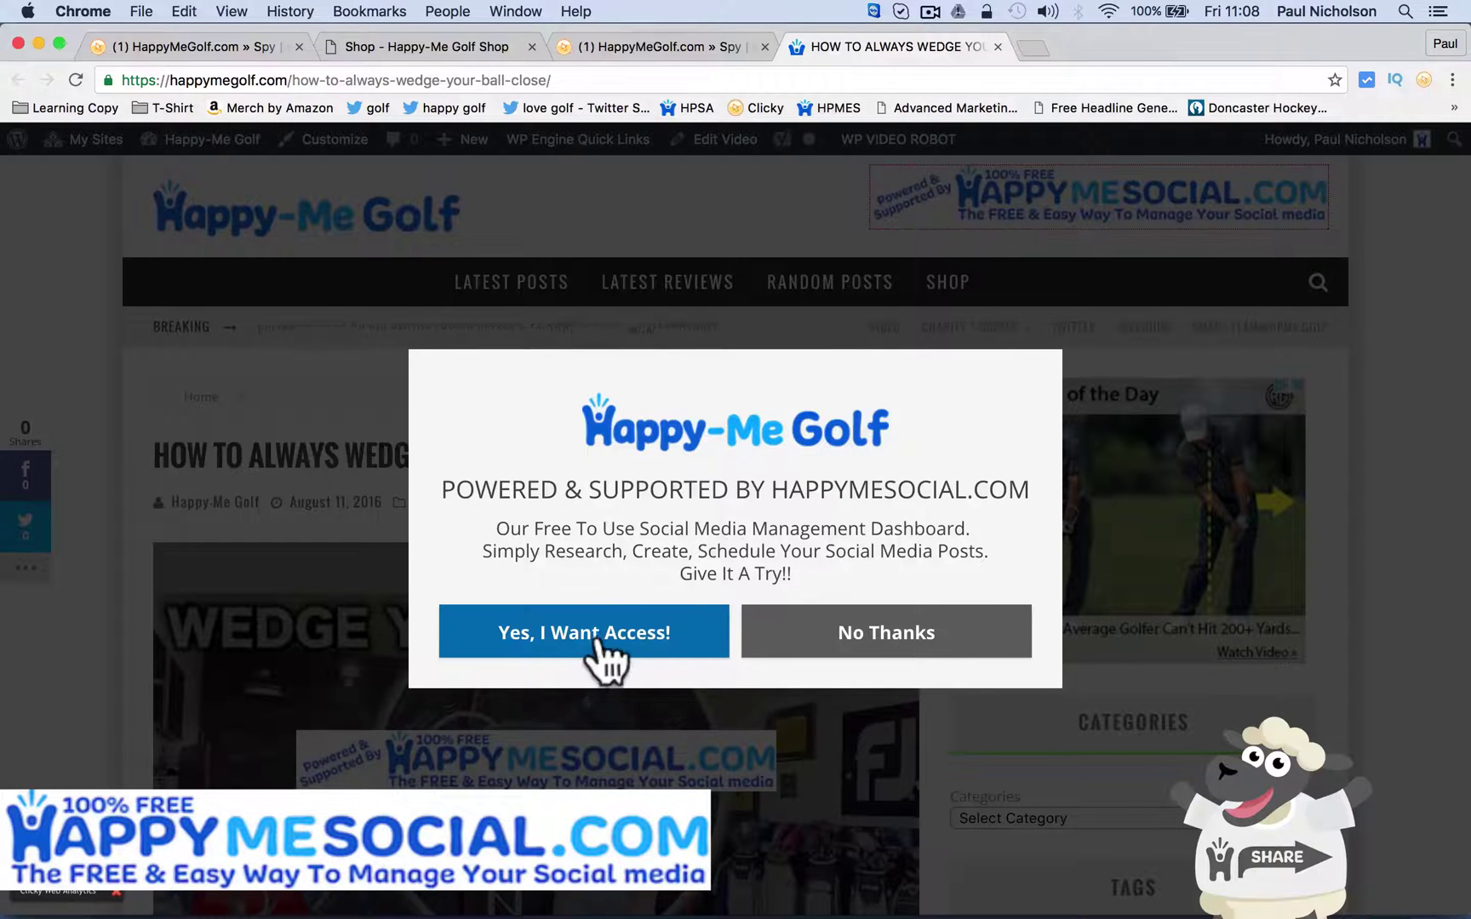
left_click(744, 326)
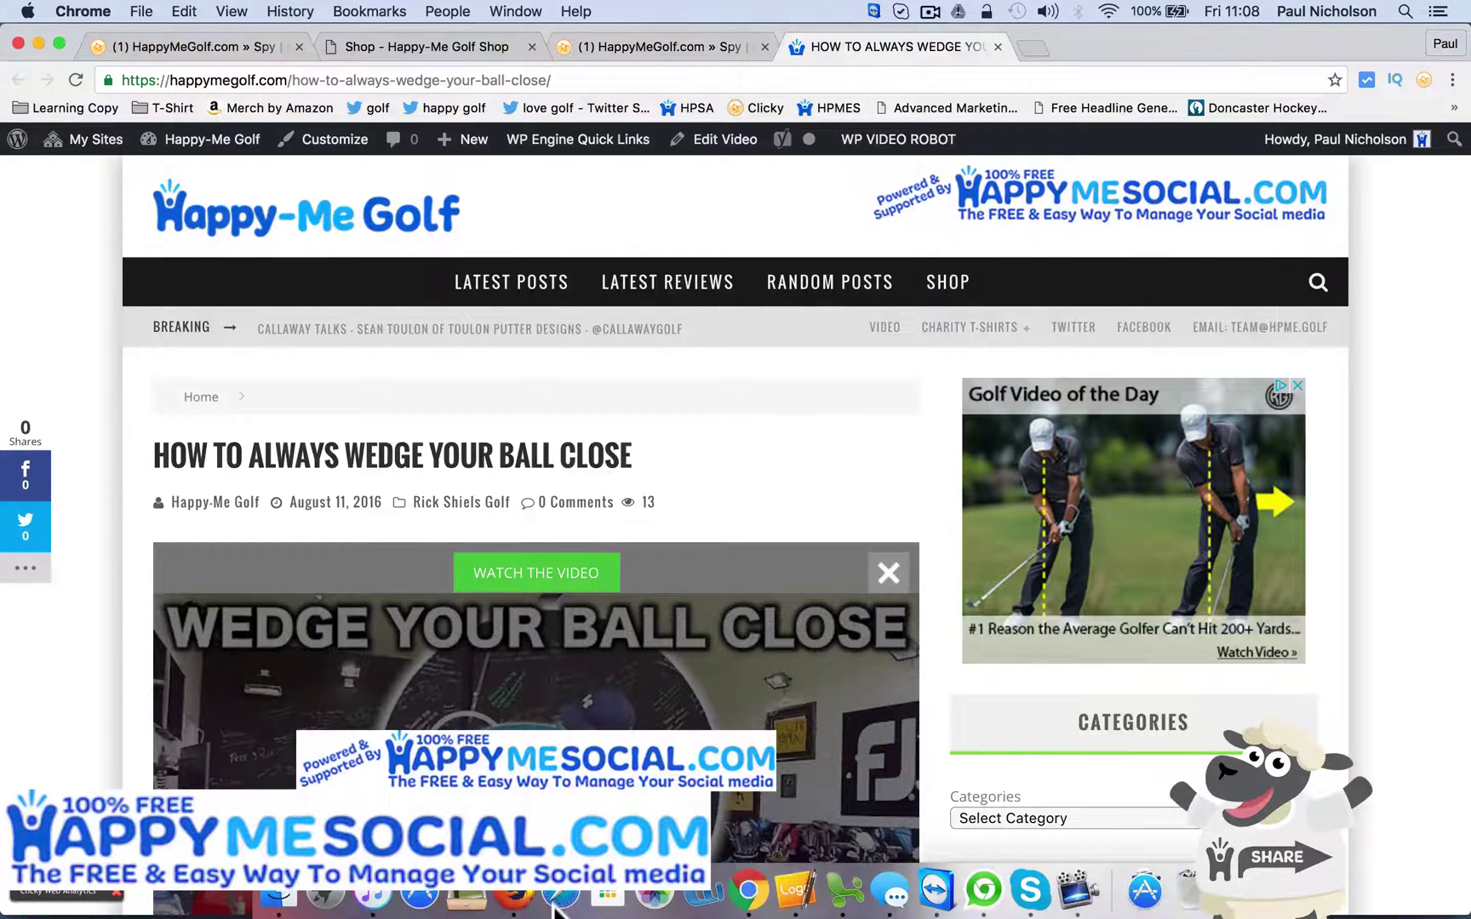
Bring Safari forward, shift its window right, and load happymegolf.com
left_click(559, 895)
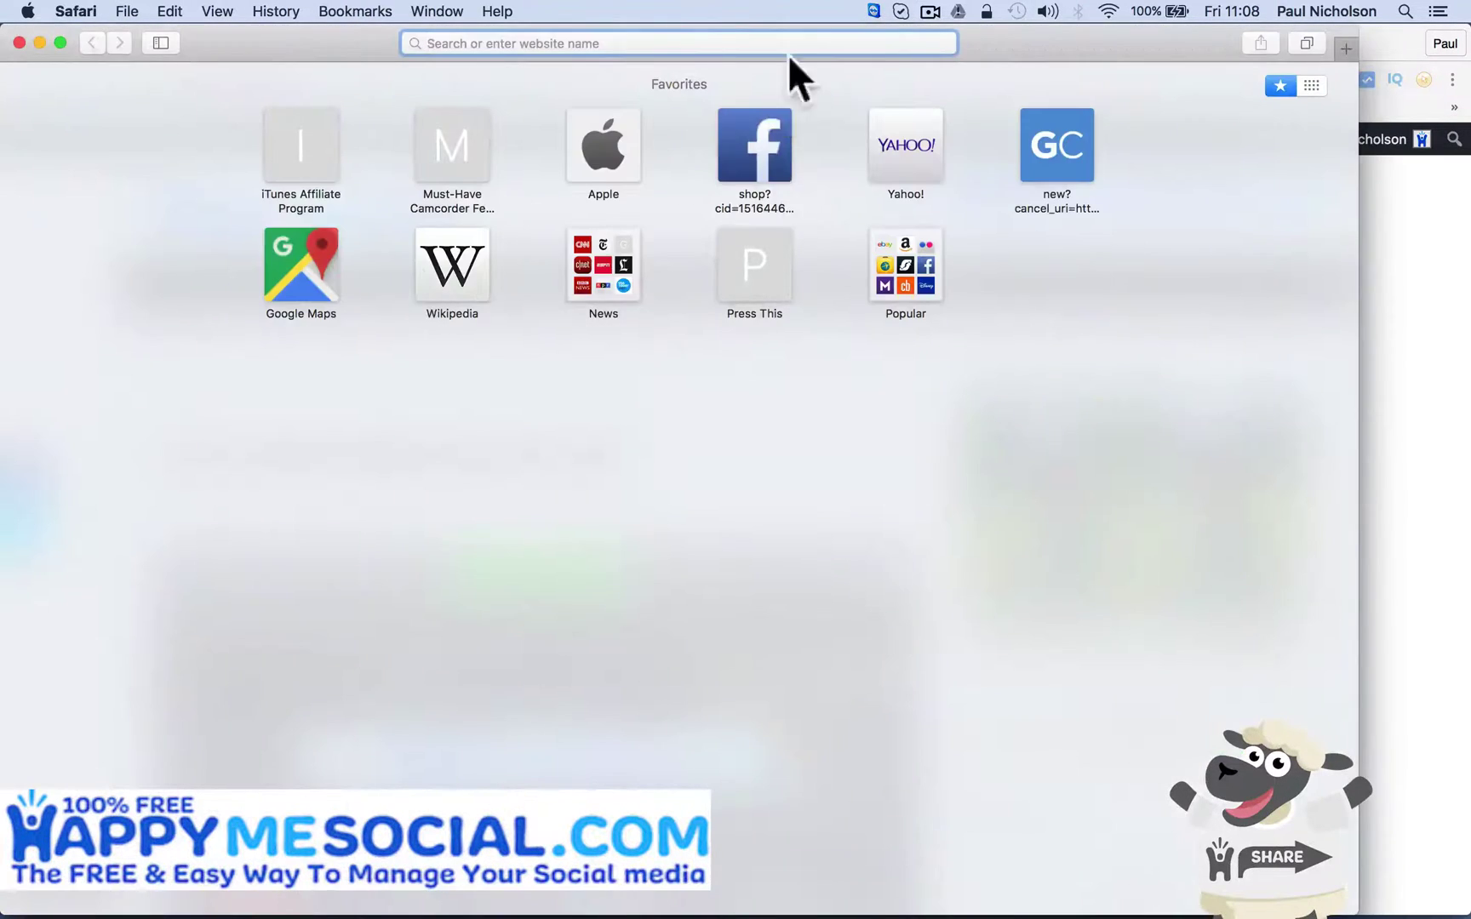
left_click_drag(324, 40, 595, 40)
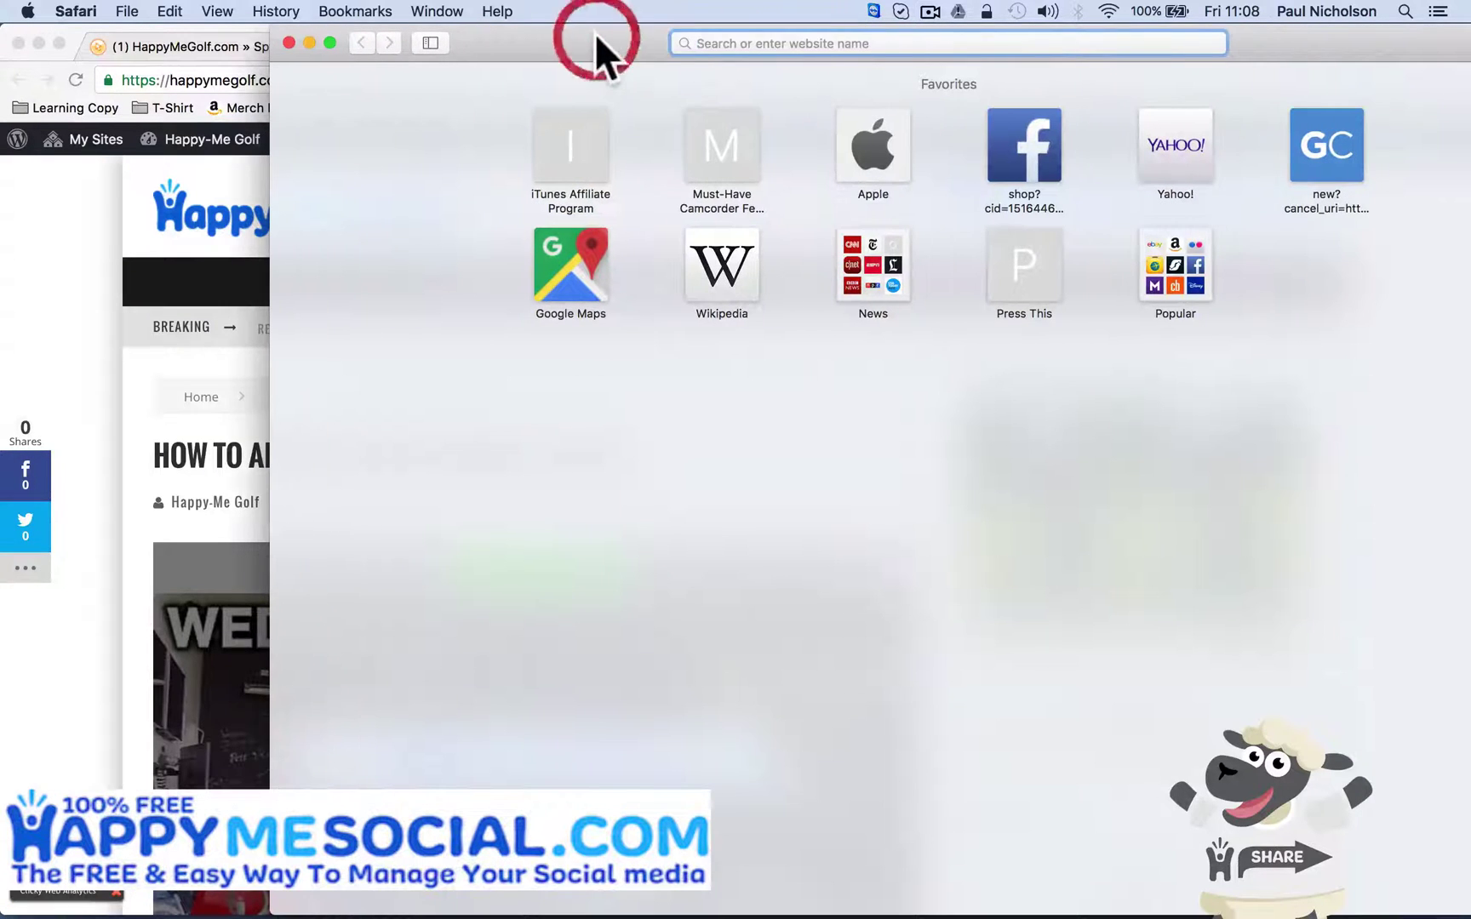
type("happymegolf.com")
key("Return")
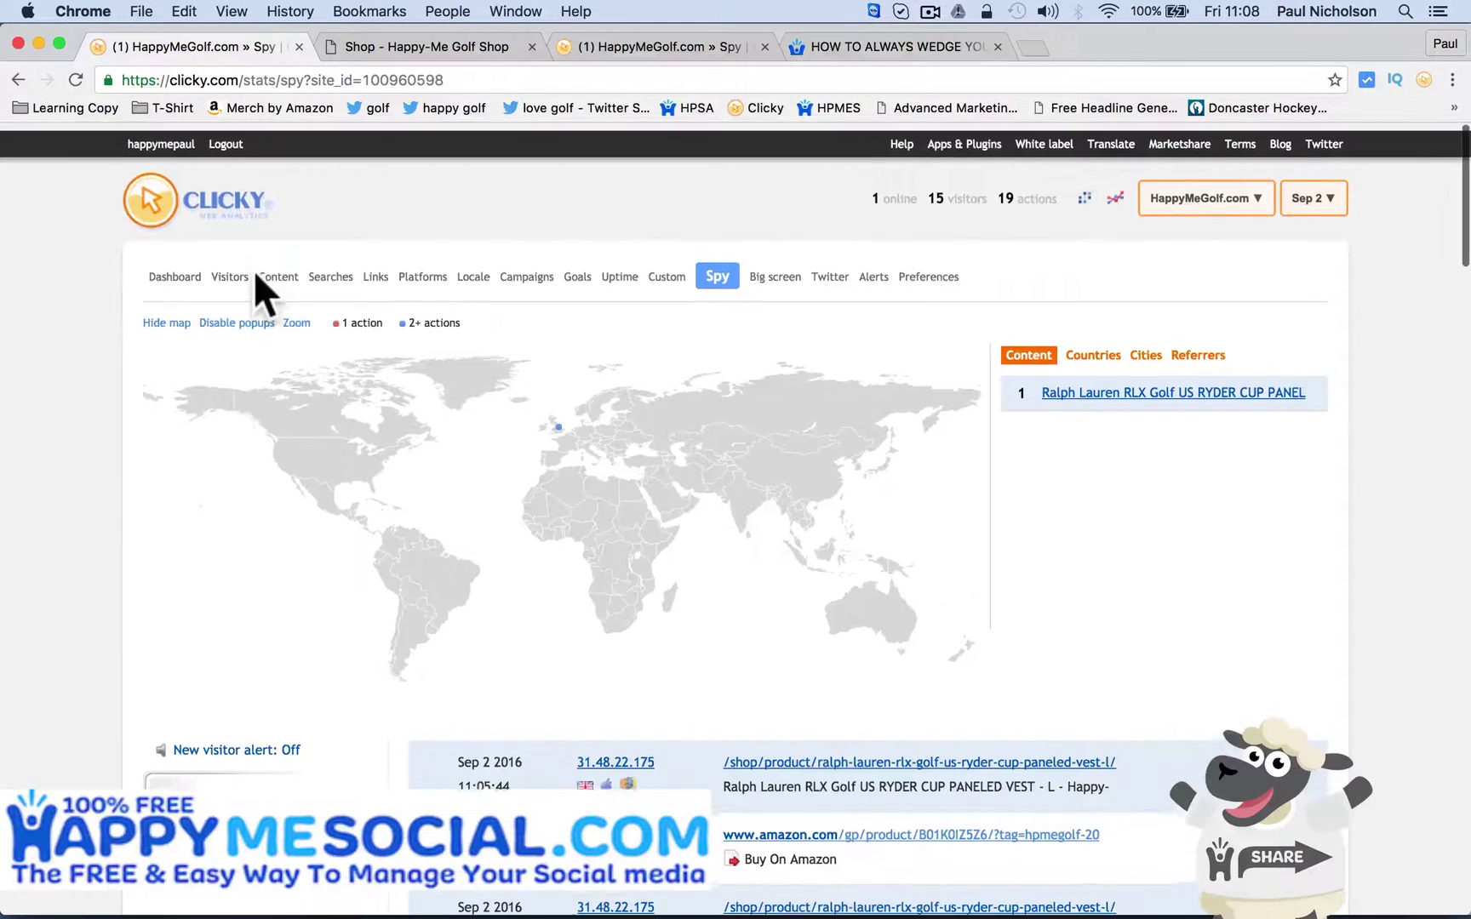
Back in Firefox, go from the Clicky user home to HappyMeGolf.com's Spy view listed by city
left_click(531, 899)
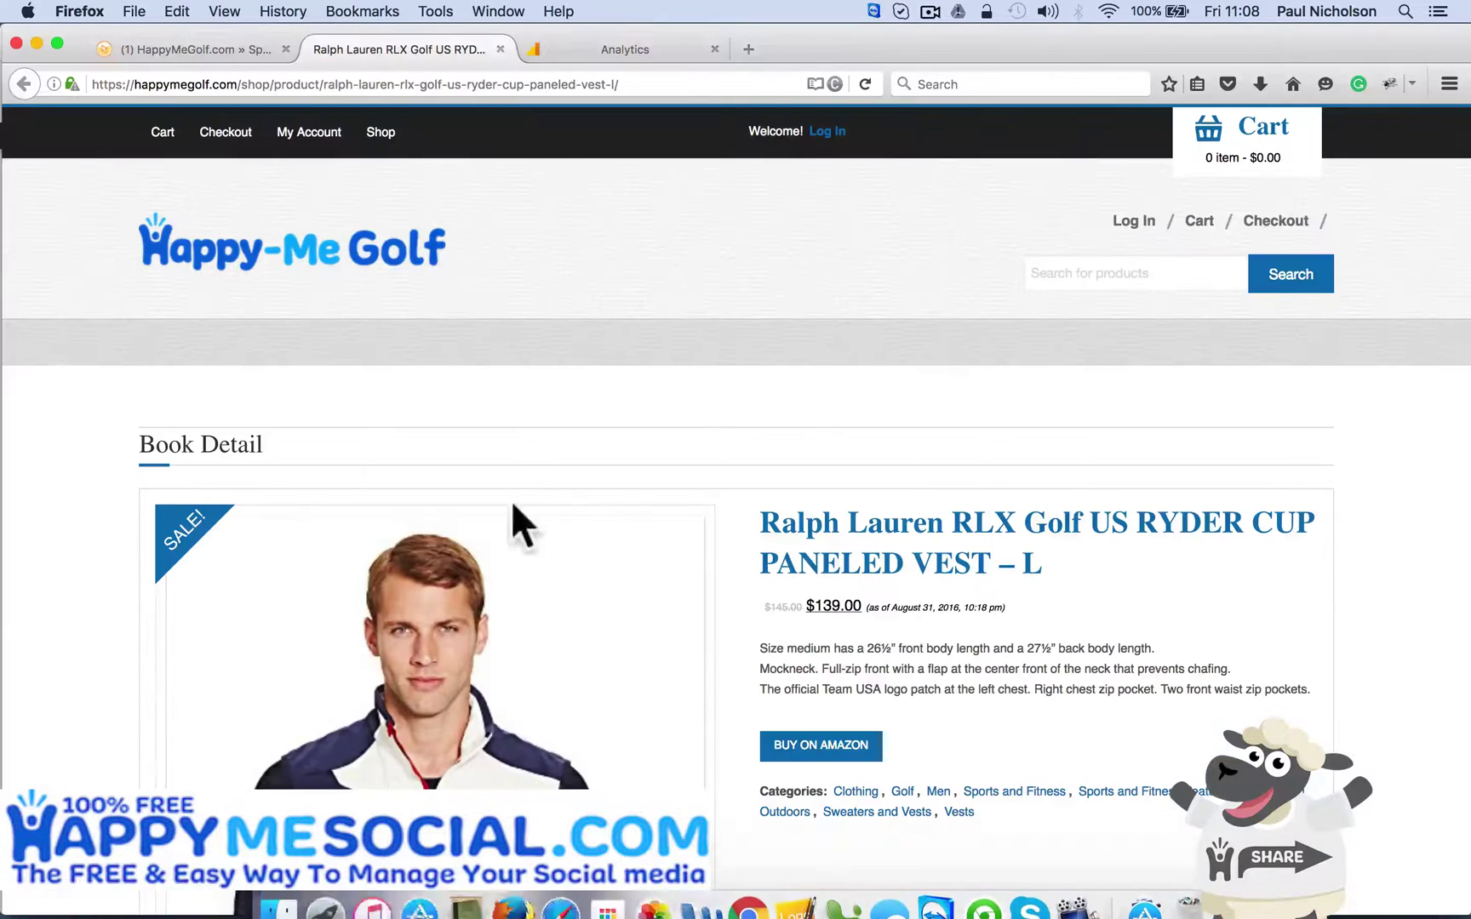
left_click(190, 52)
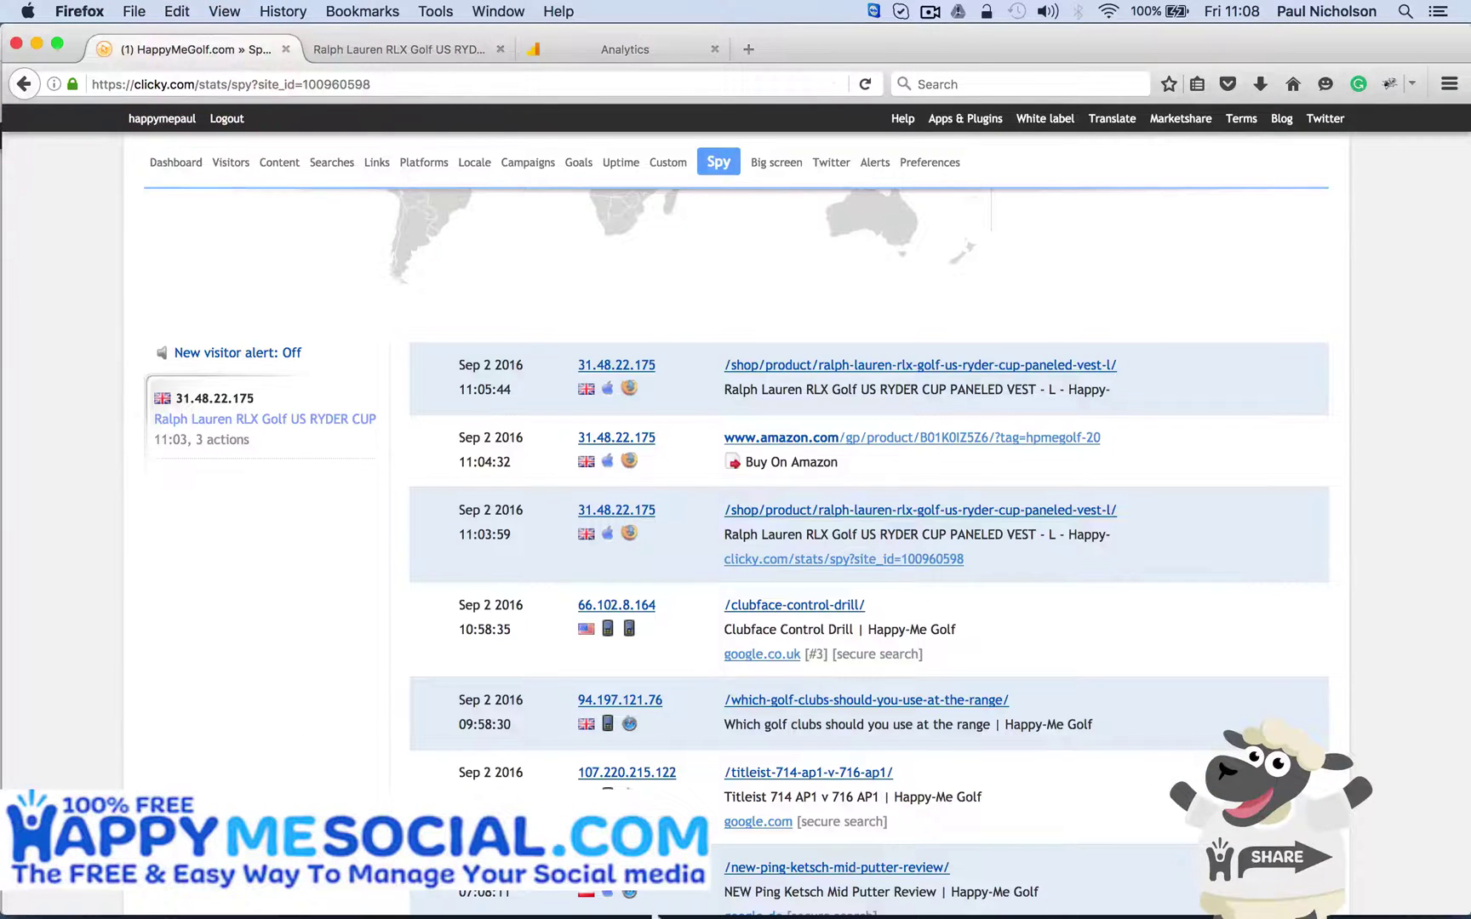
scroll(699, 636, "up", 5)
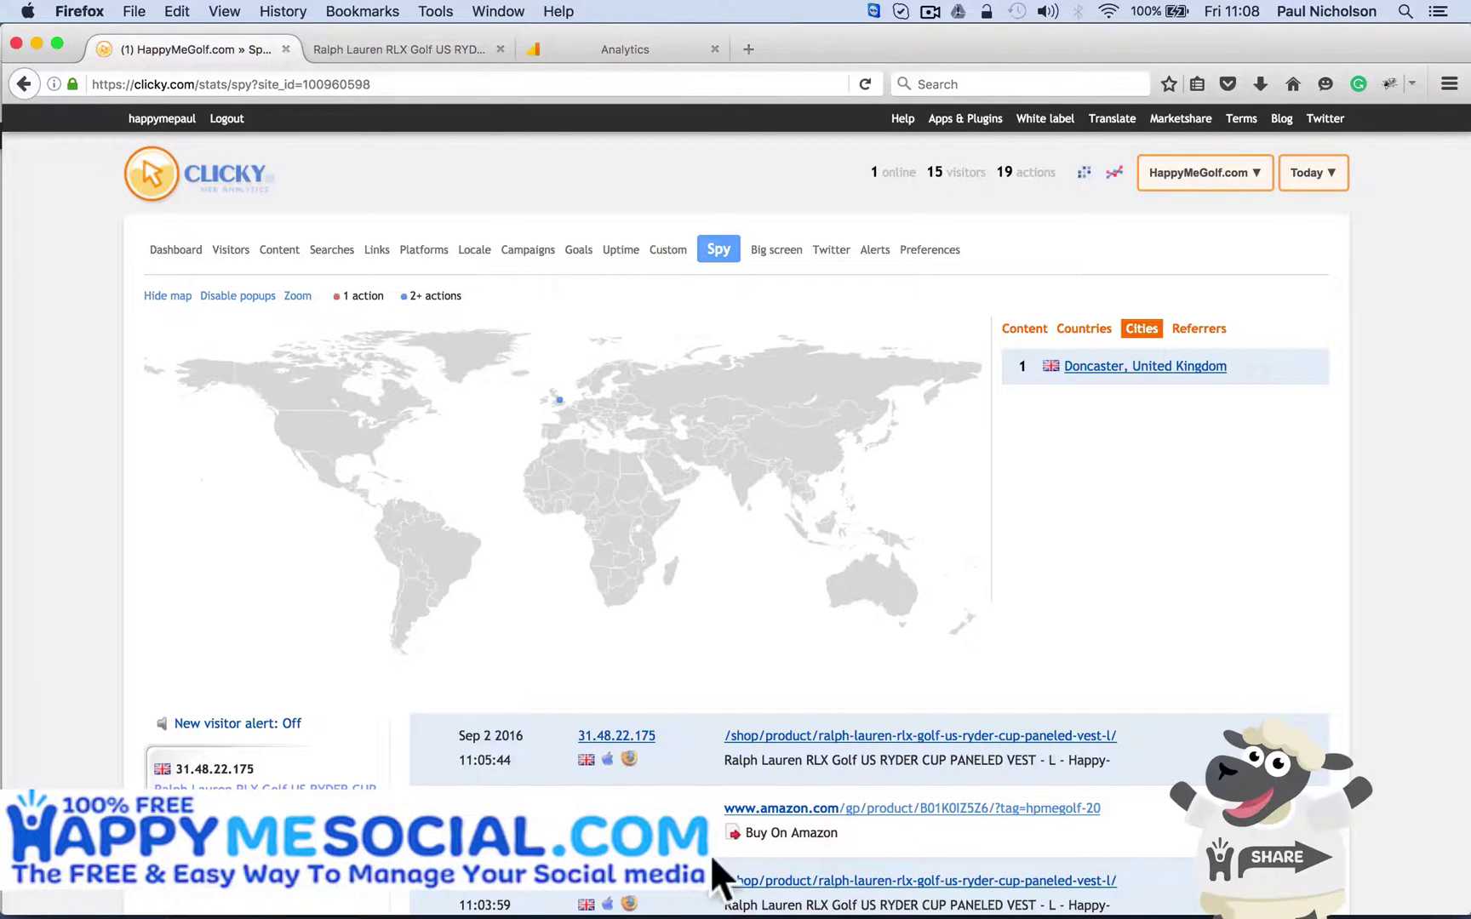
left_click(212, 182)
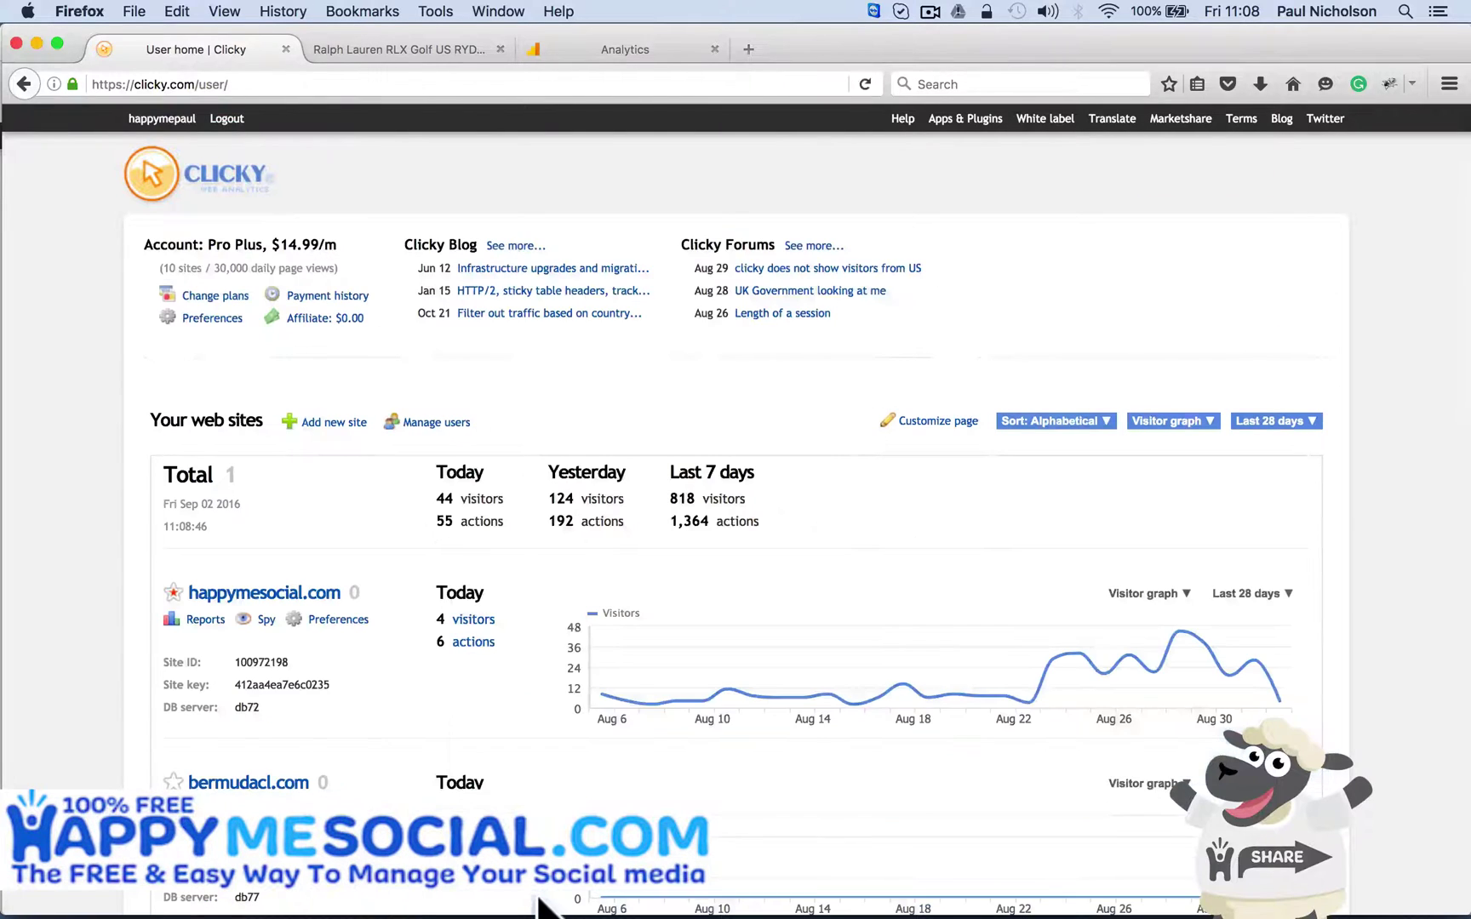
scroll(301, 665, "down", 3)
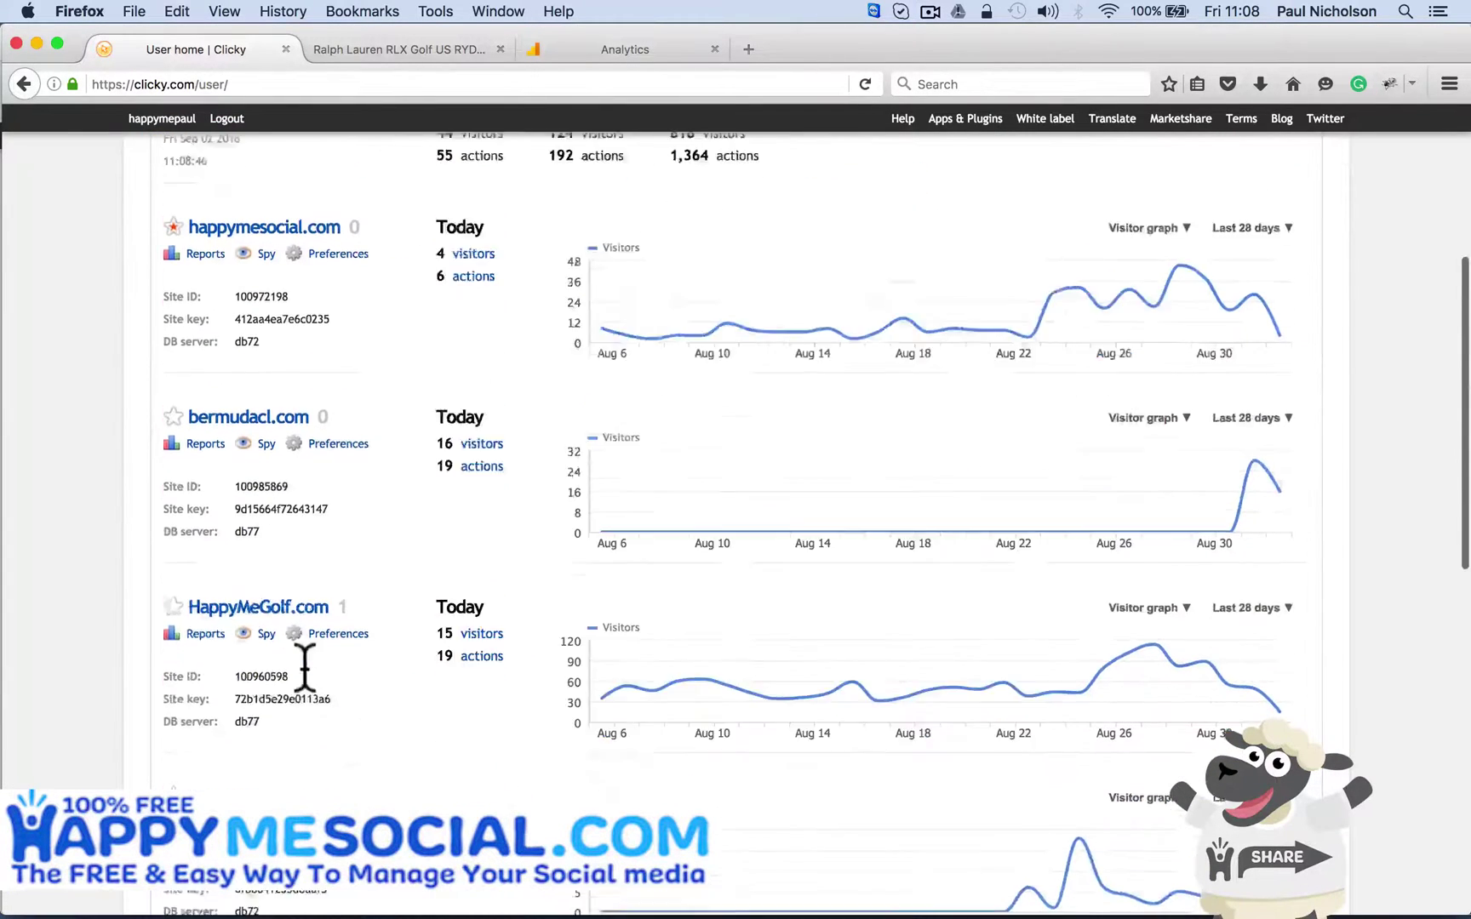
scroll(301, 665, "down", 3)
scroll(294, 488, "down", 4)
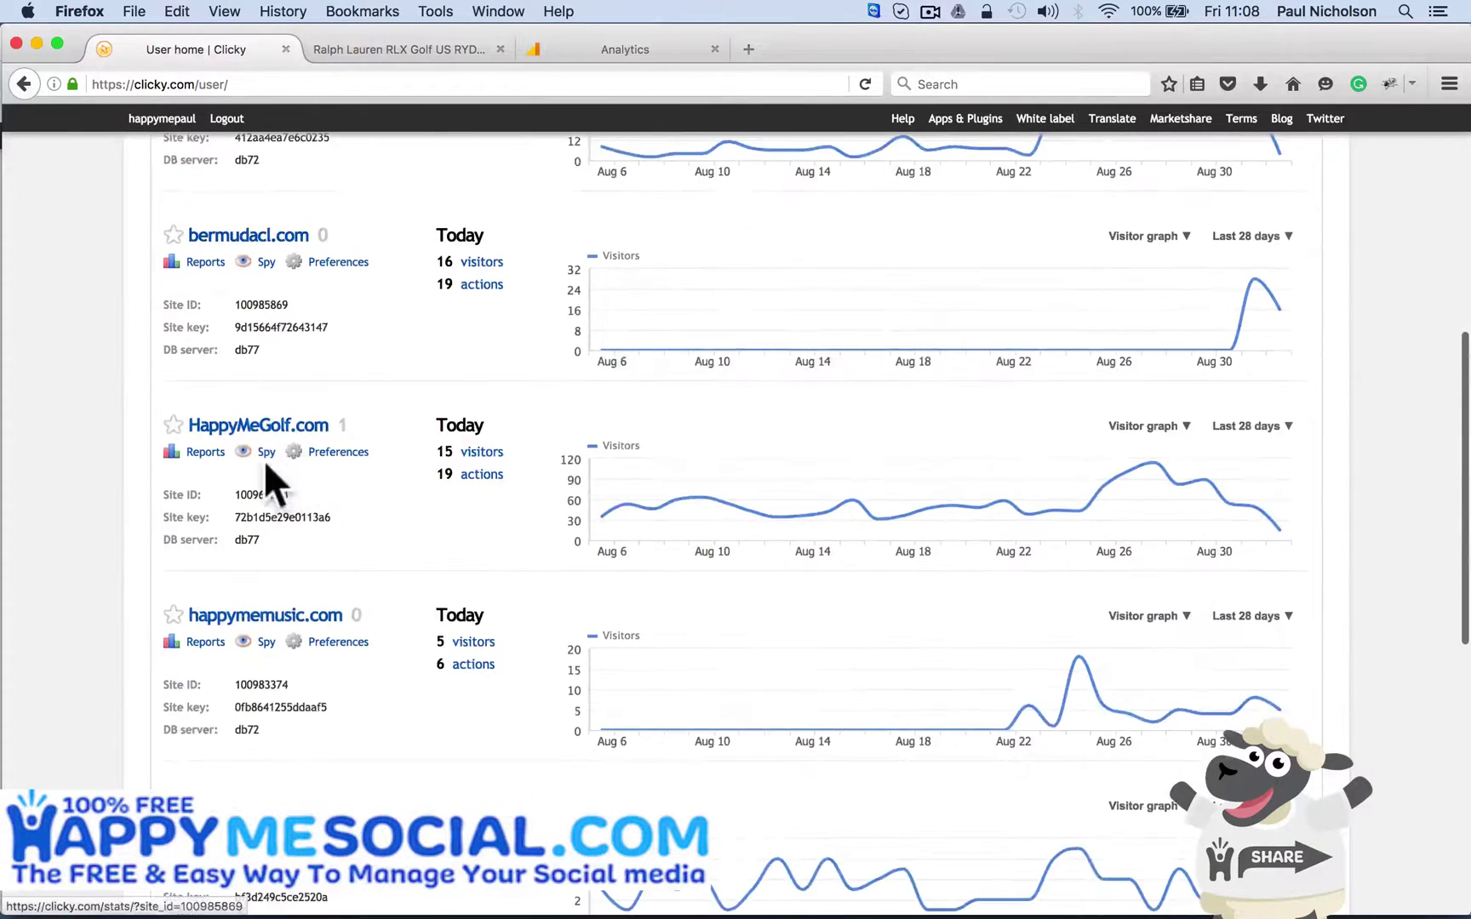
left_click(263, 453)
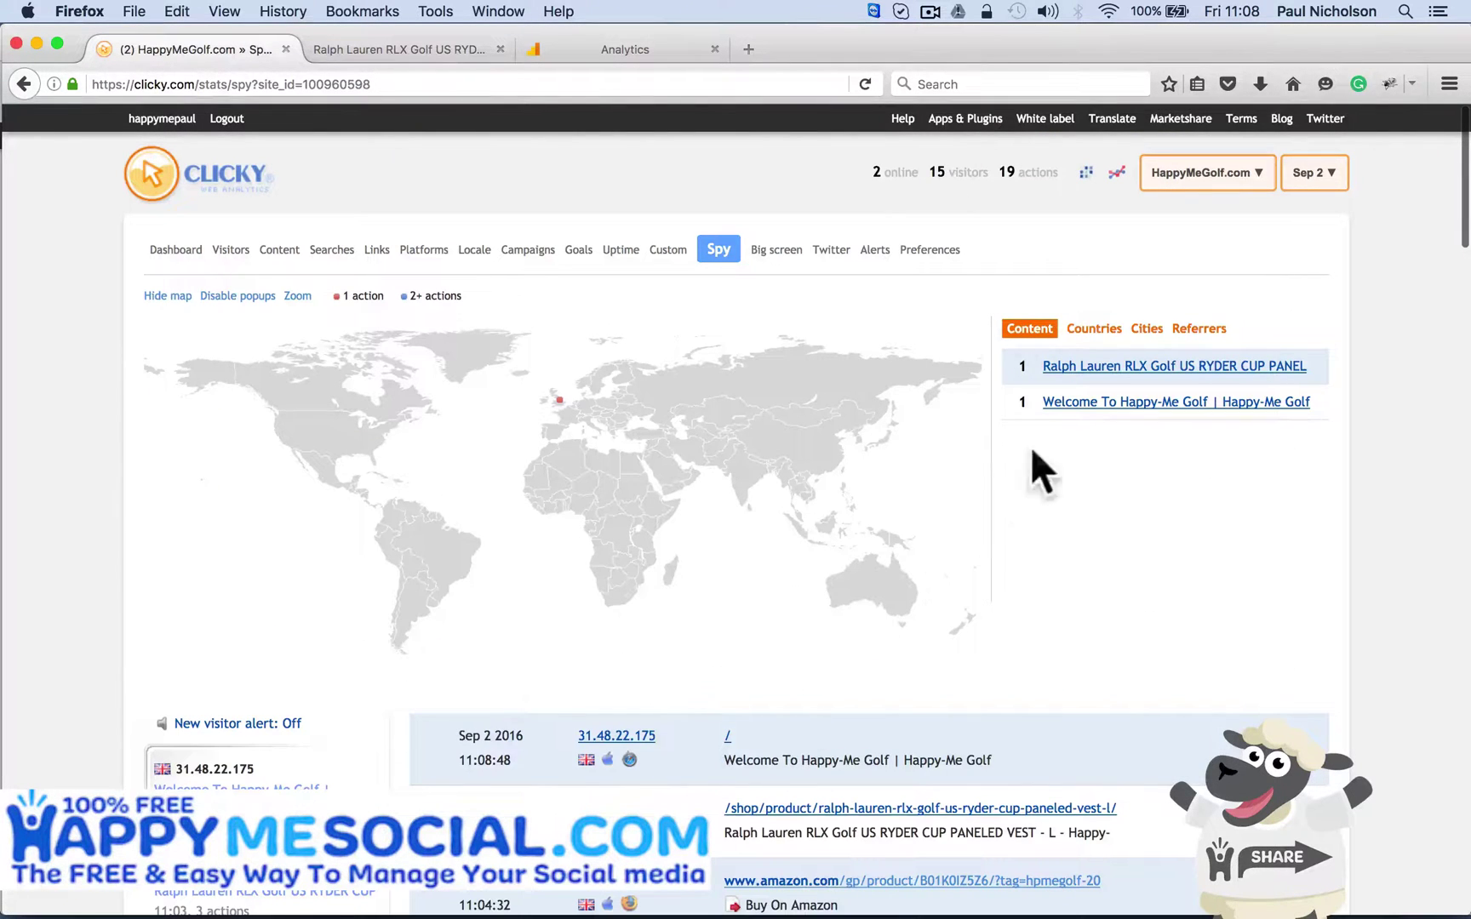
left_click(1142, 329)
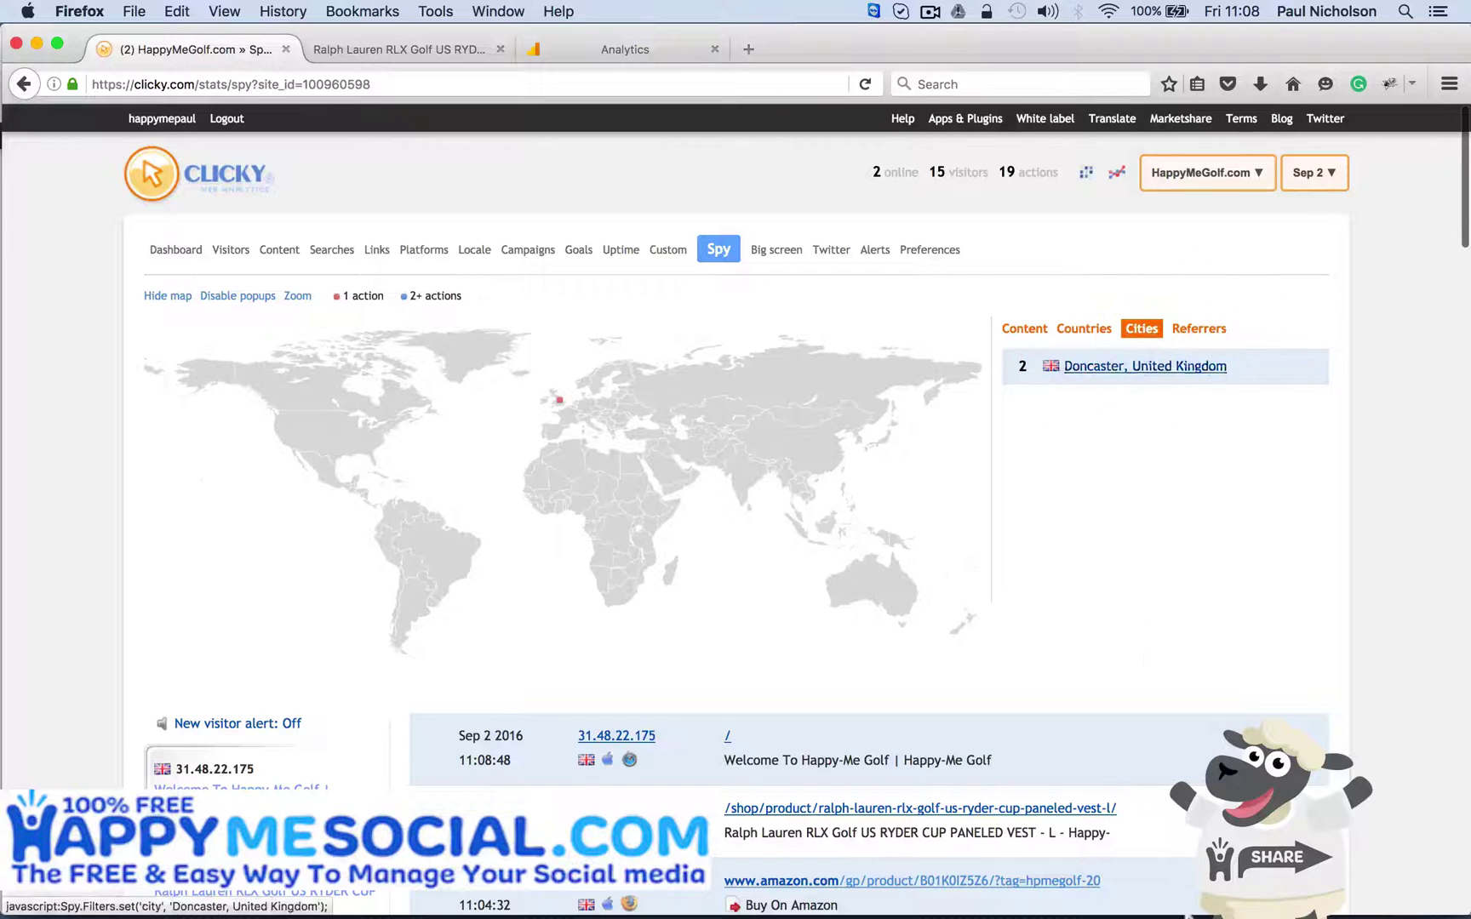
Visit the How to shape your shots in golf article in Safari and check it appears in Clicky Spy
mouse_move(559, 908)
left_click(559, 896)
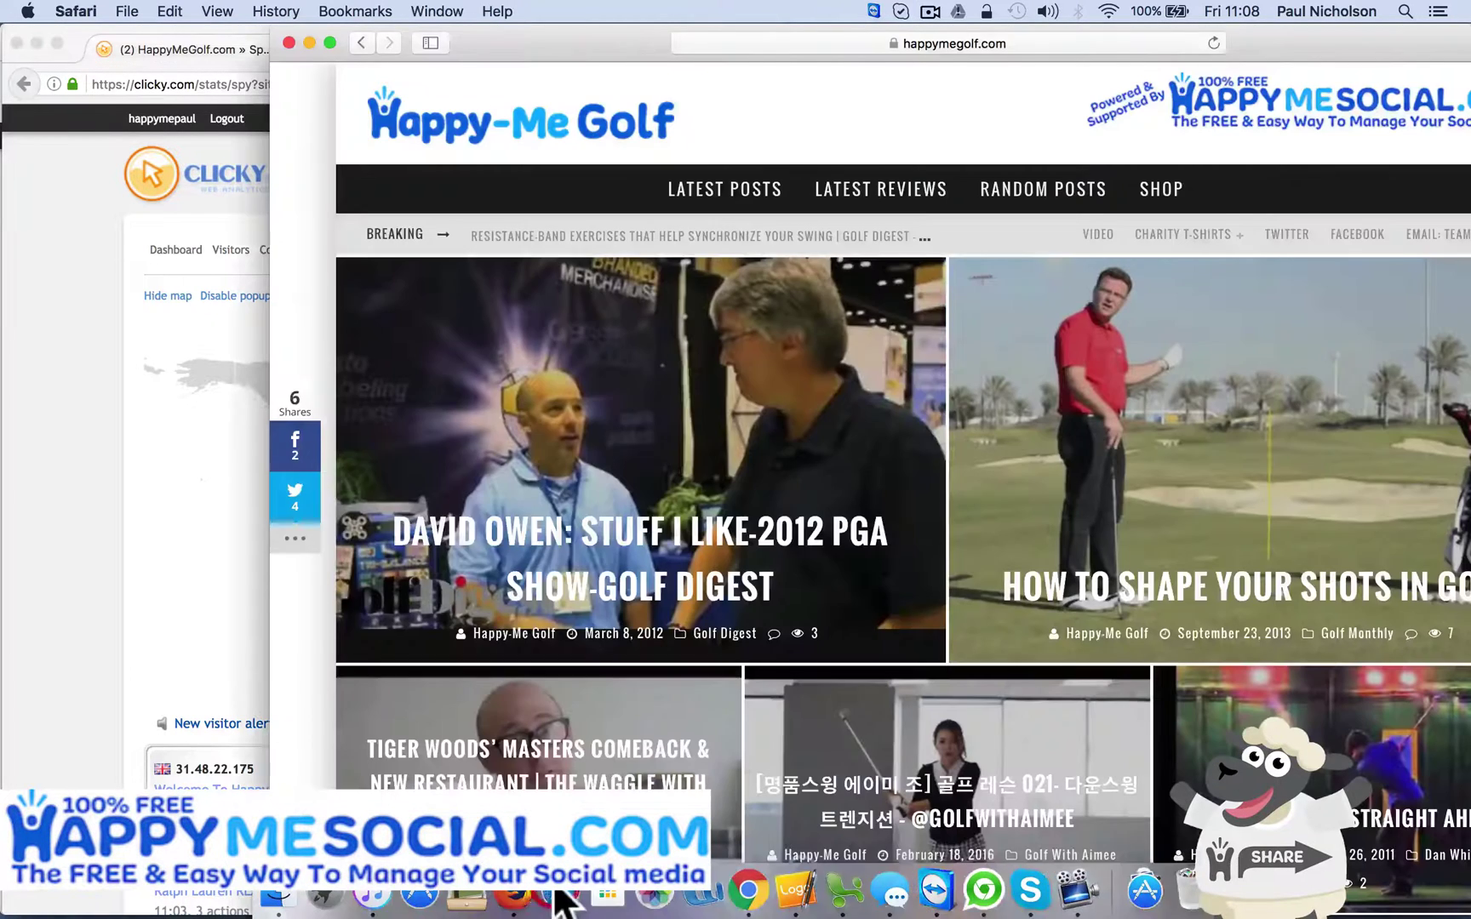
left_click(1043, 461)
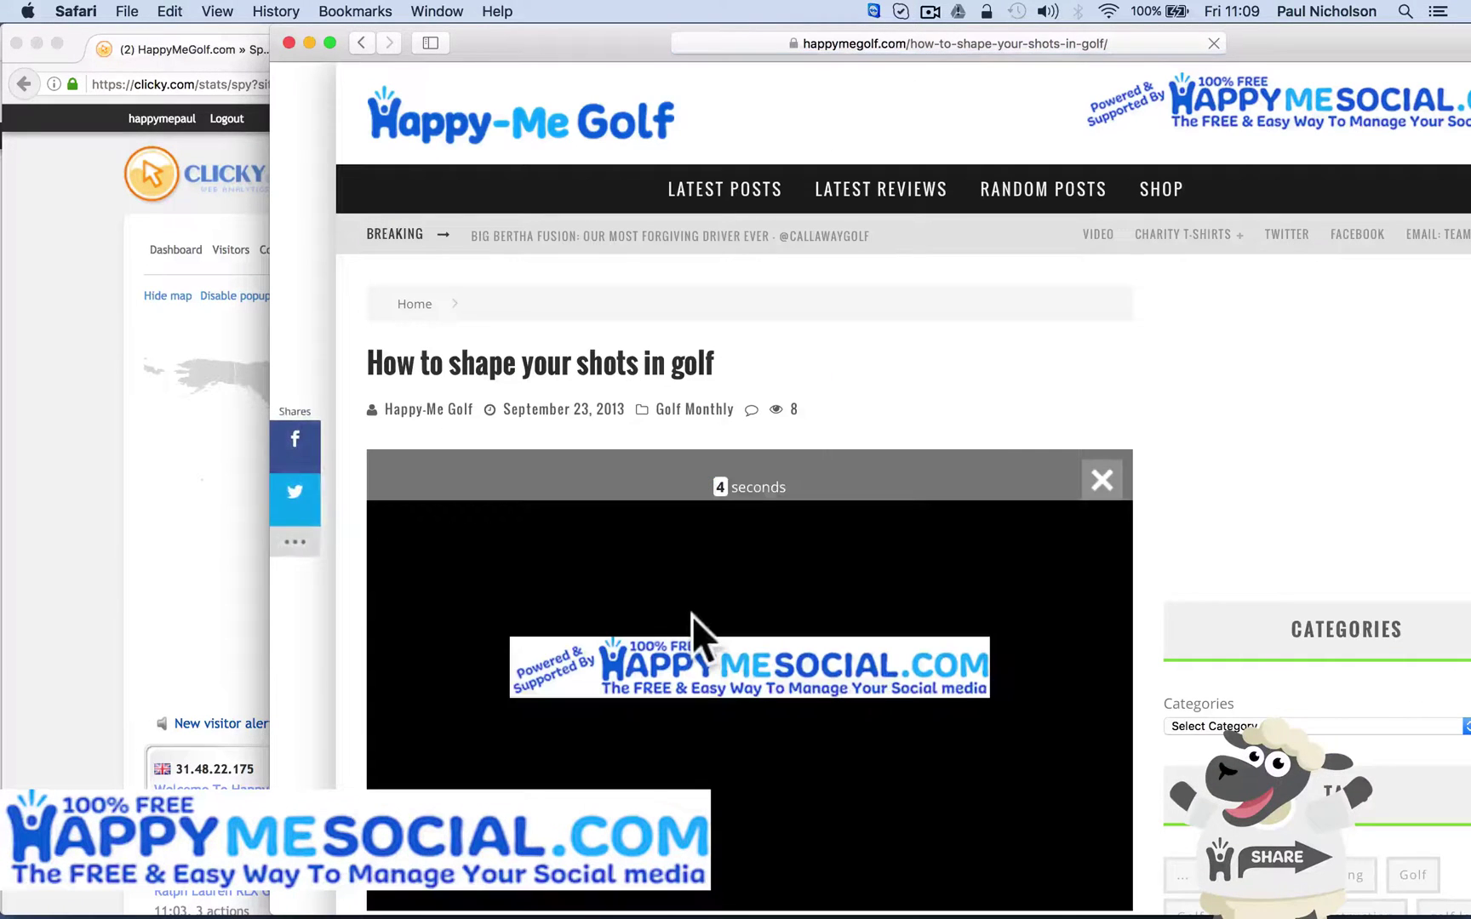
left_click(51, 537)
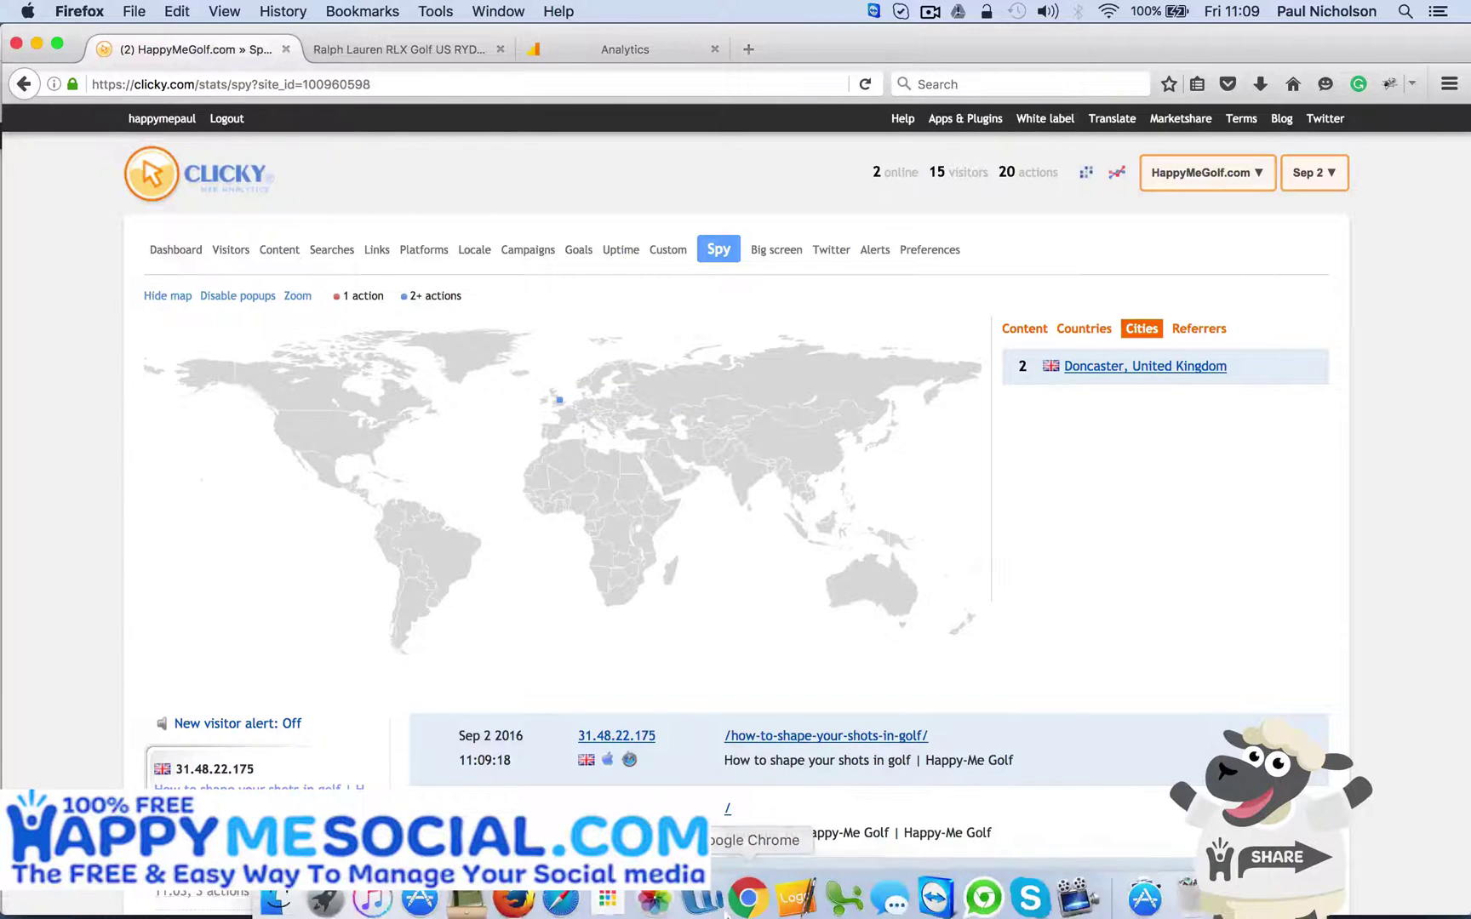
mouse_move(747, 890)
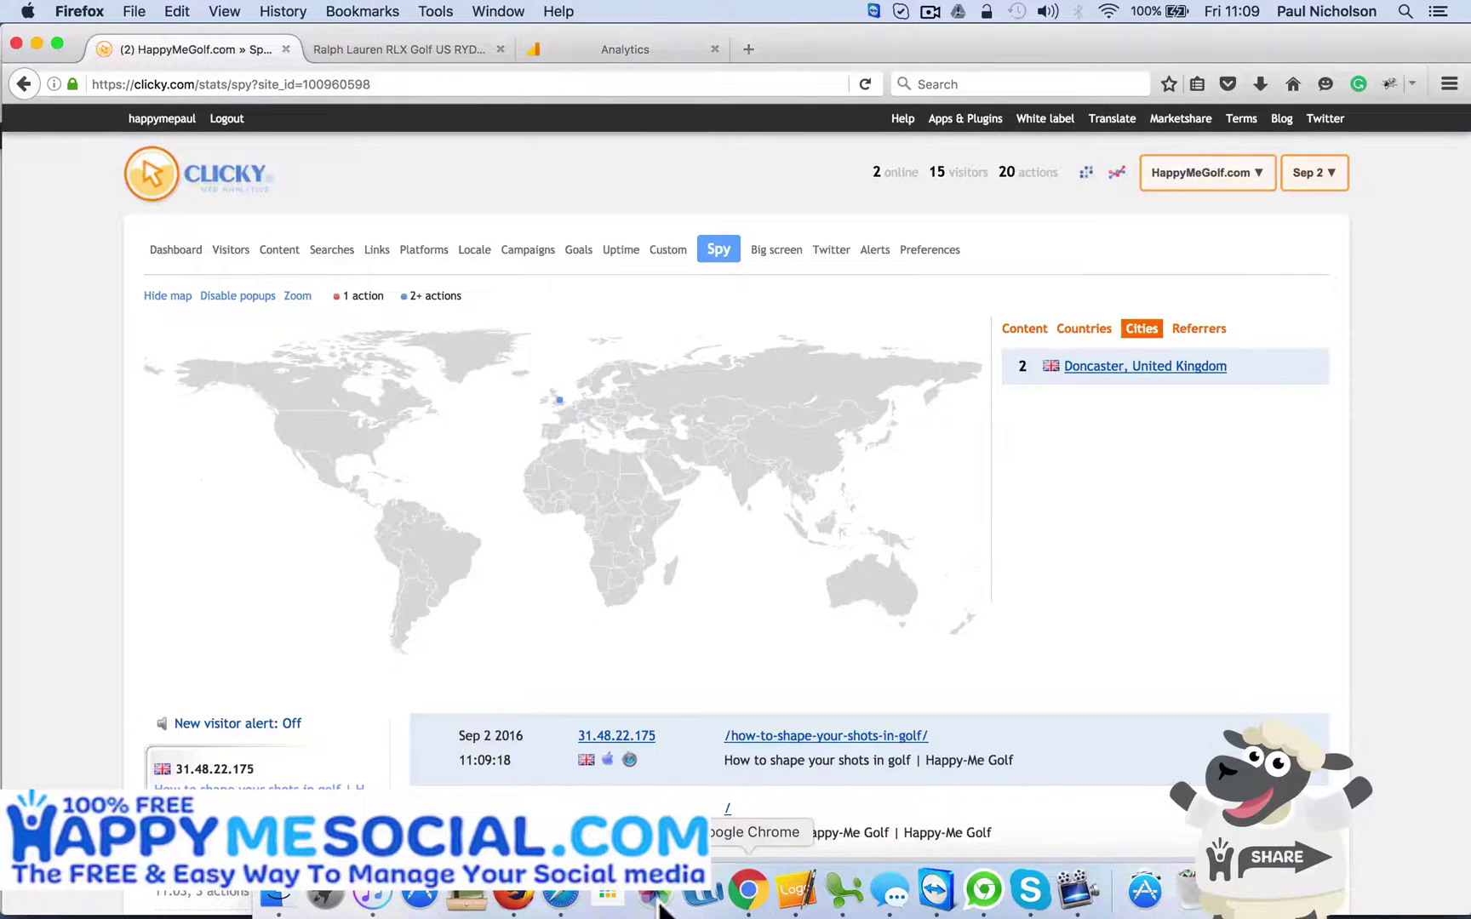
Accept the popup offer with Yes, I Want Access! to reach HappyMeSocial sign-up, then check Spy again
left_click(561, 892)
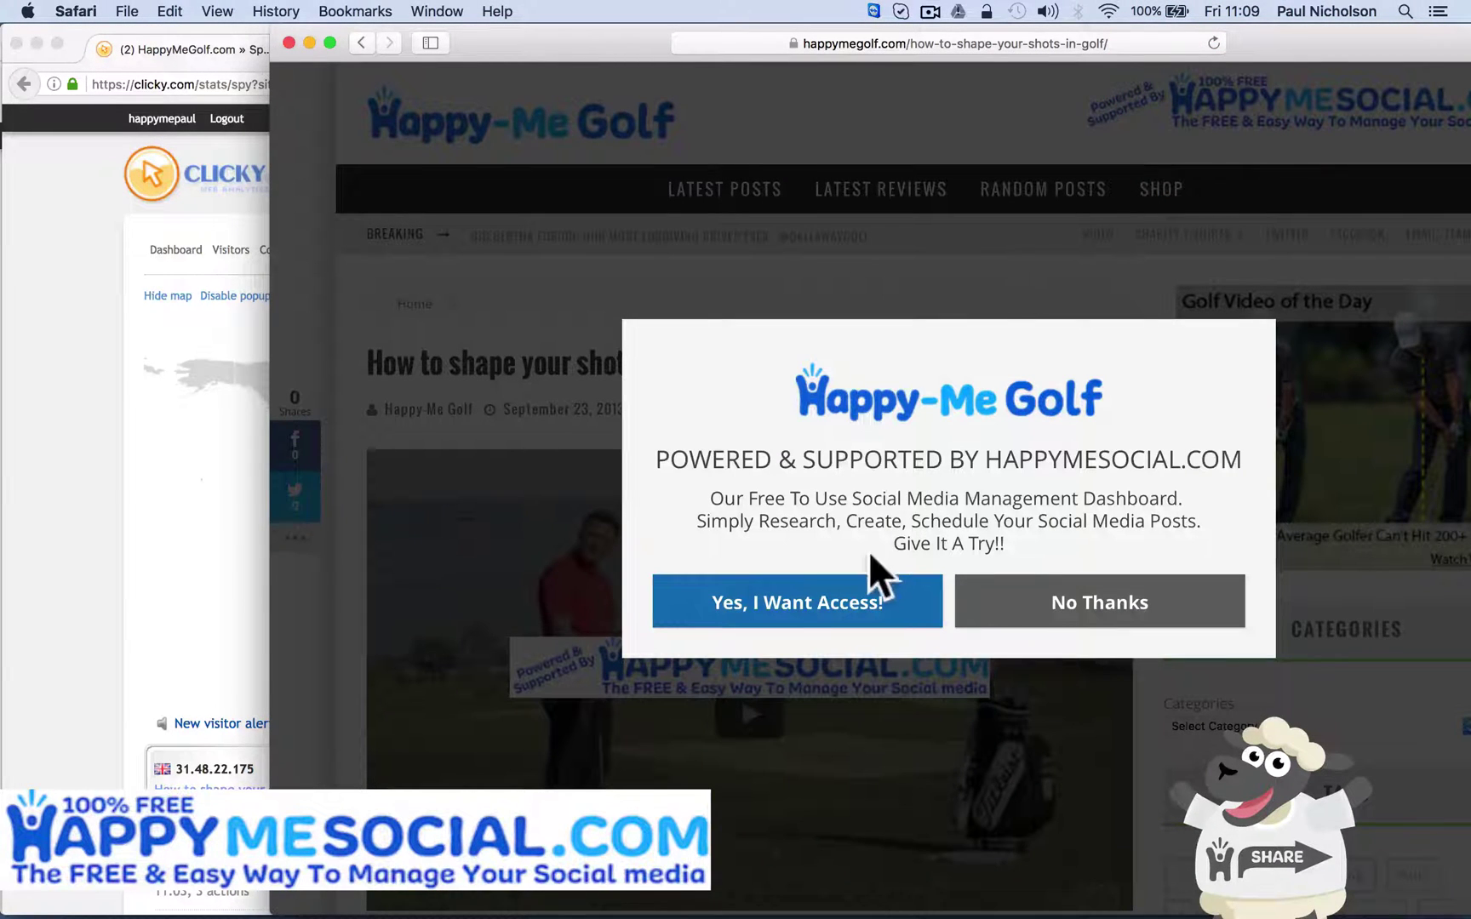
left_click(828, 611)
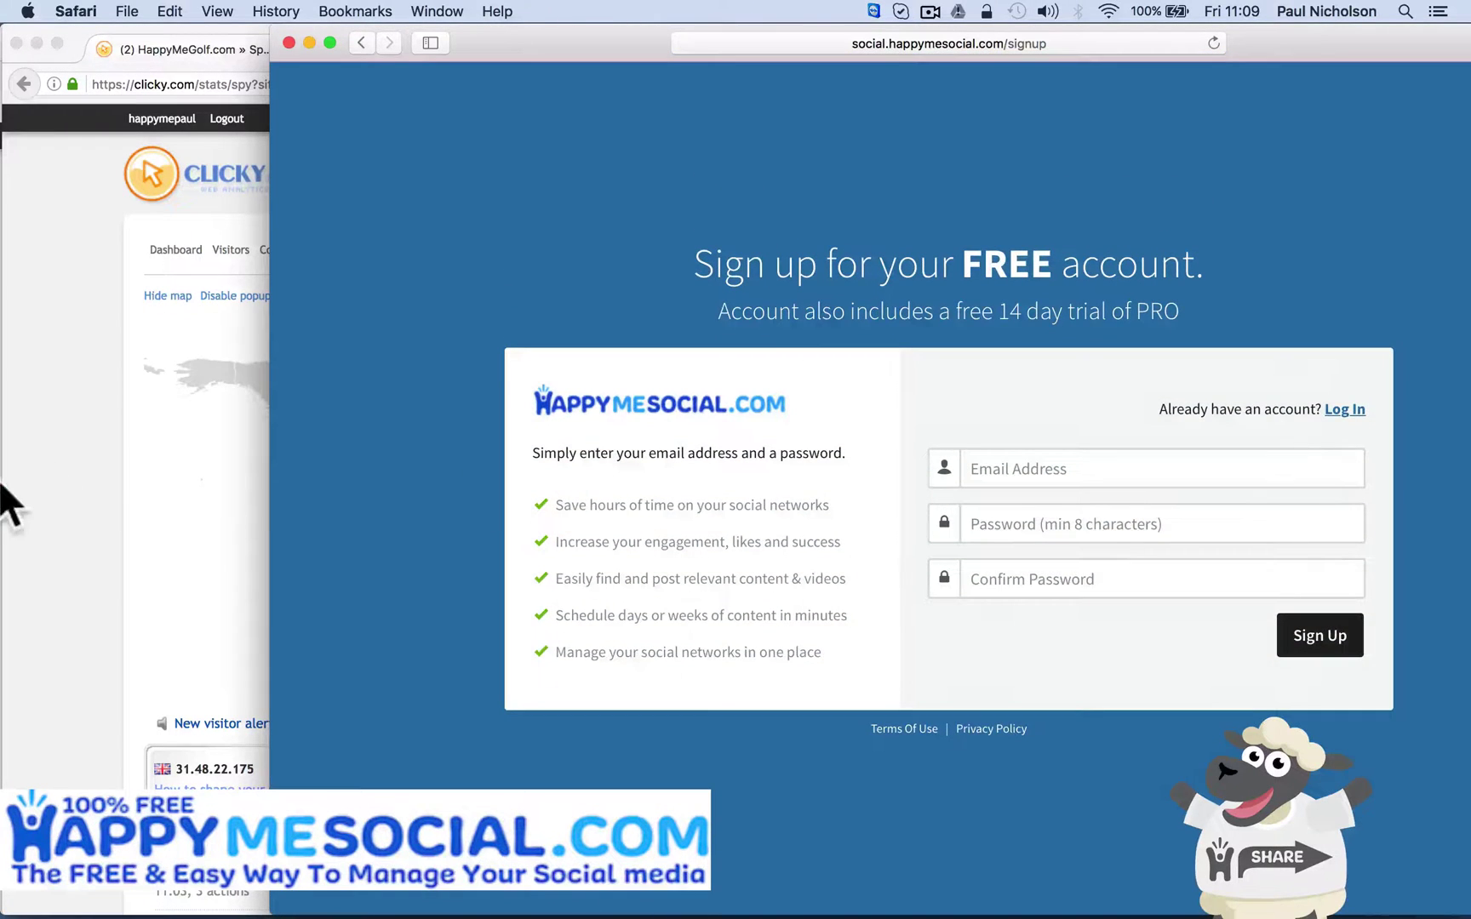
left_click(9, 487)
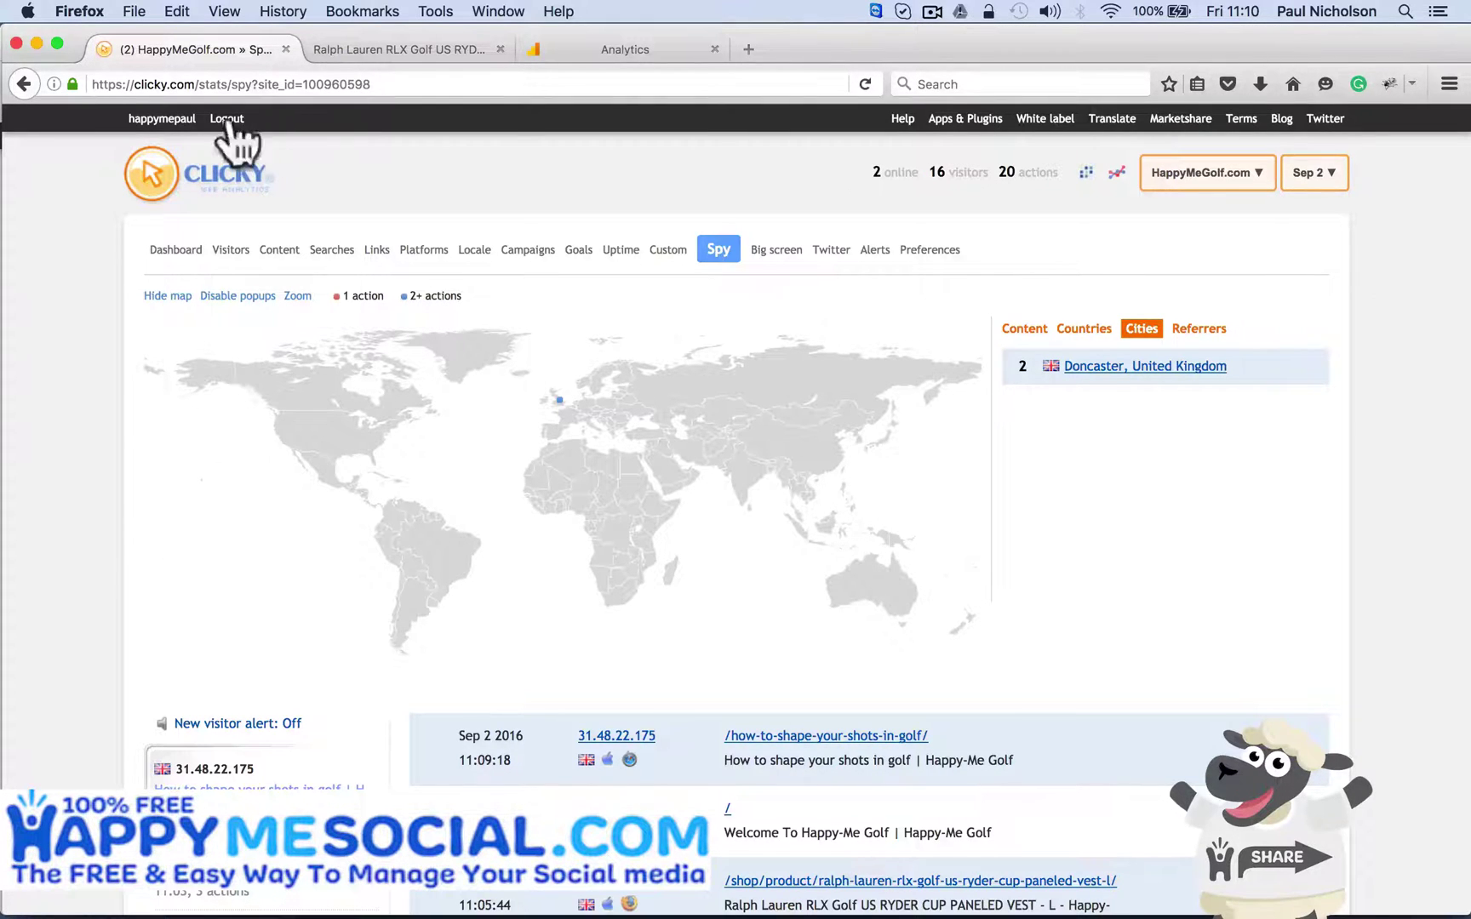
Refresh Spy, then view happymesocial.com's live visitors listed by city
left_click(864, 83)
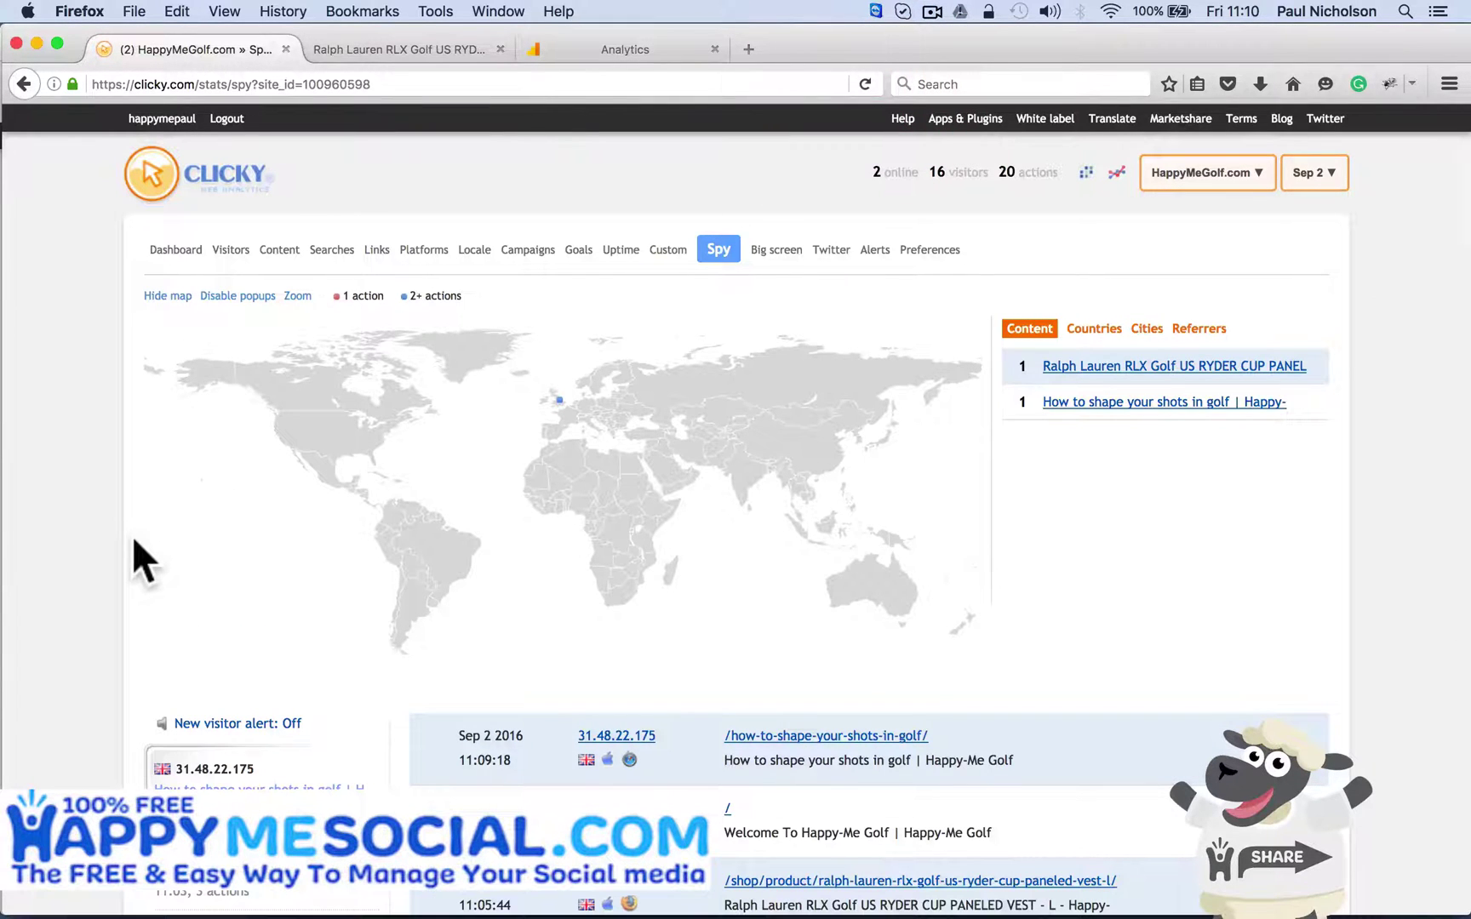
left_click(205, 194)
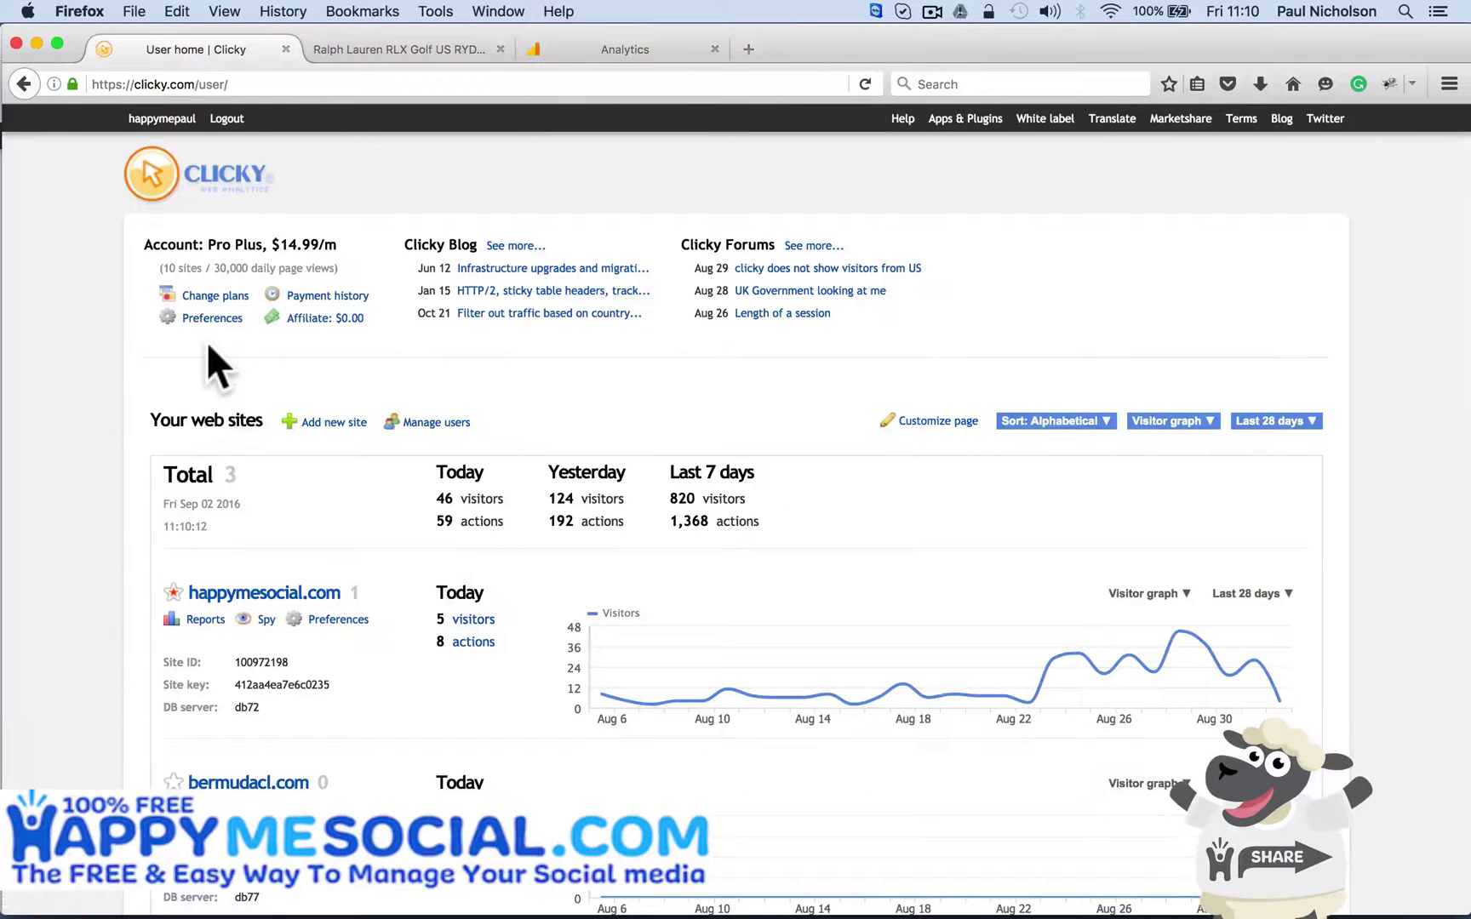
left_click(260, 622)
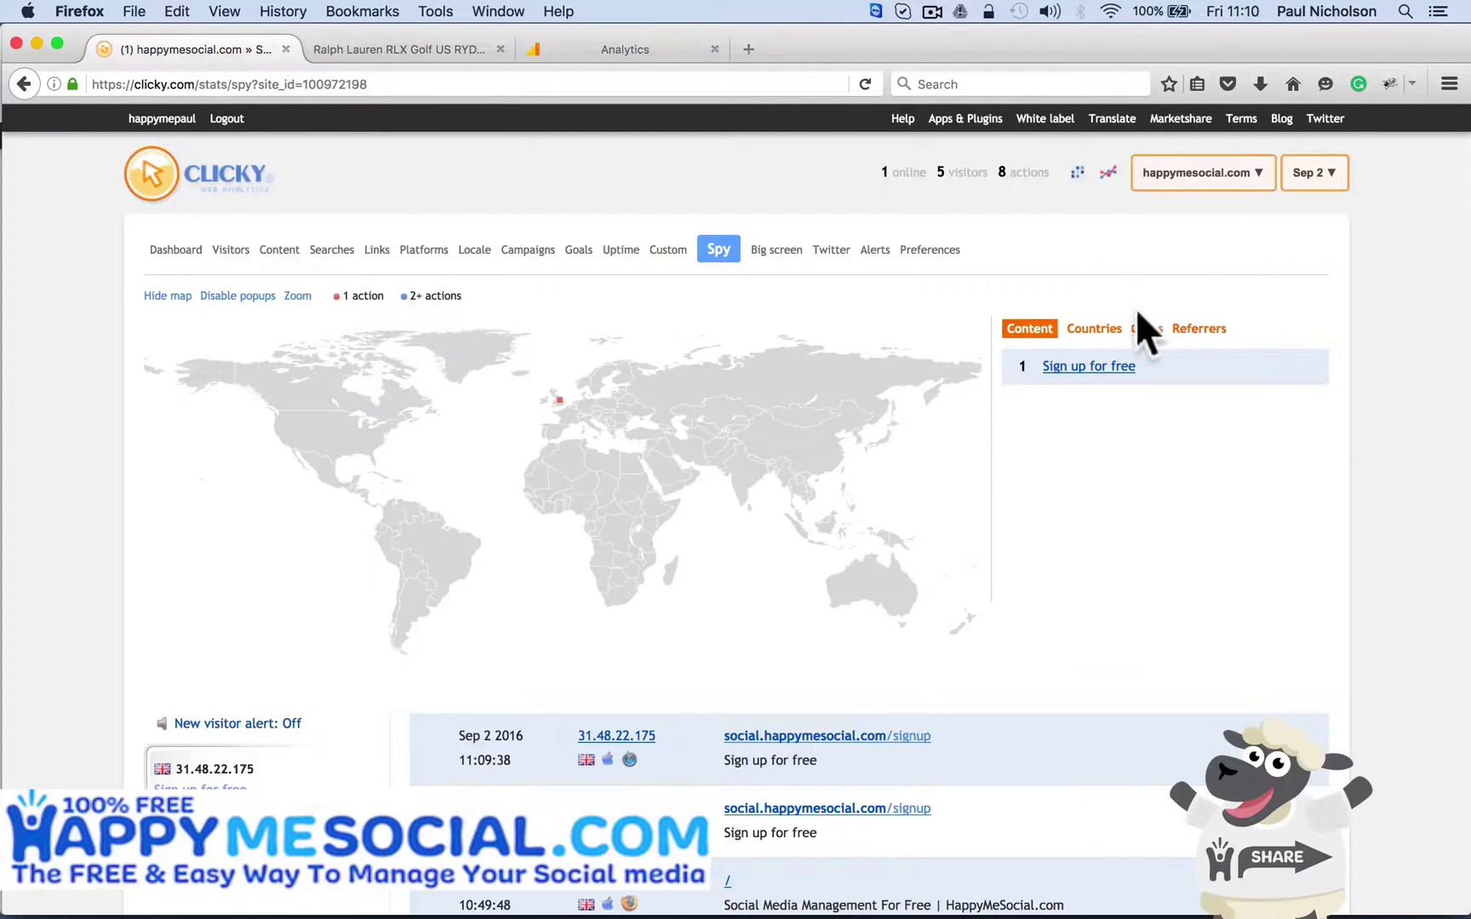
left_click(1143, 335)
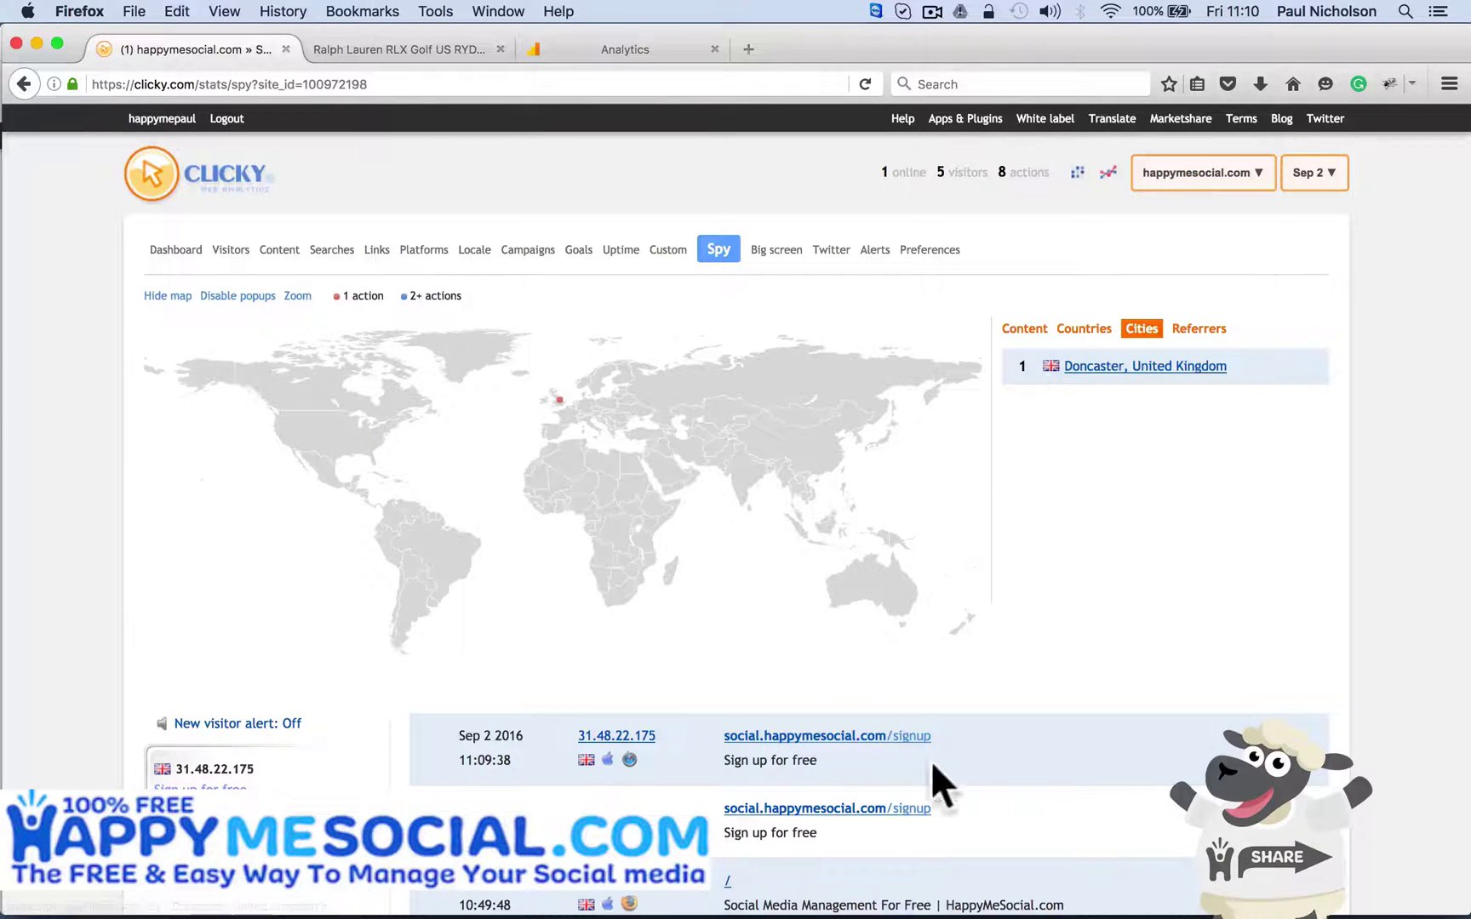
Review HappyMeGolf.com's visitor stream, then return to happymesocial.com's live Spy view
left_click(208, 175)
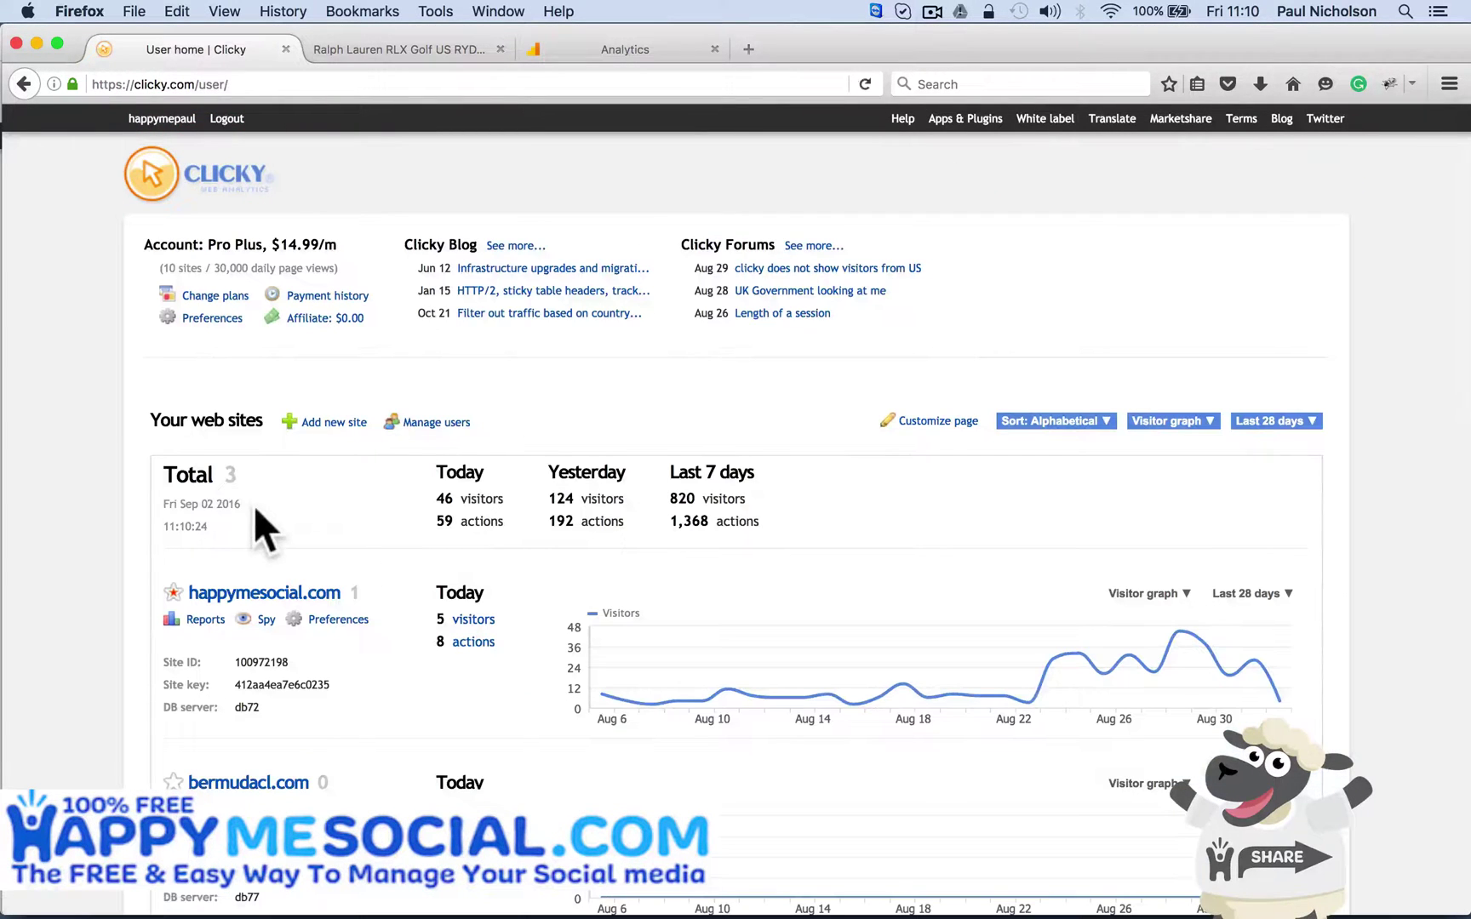
scroll(255, 506, "down", 1)
scroll(255, 505, "down", 2)
scroll(253, 505, "down", 3)
scroll(254, 505, "down", 3)
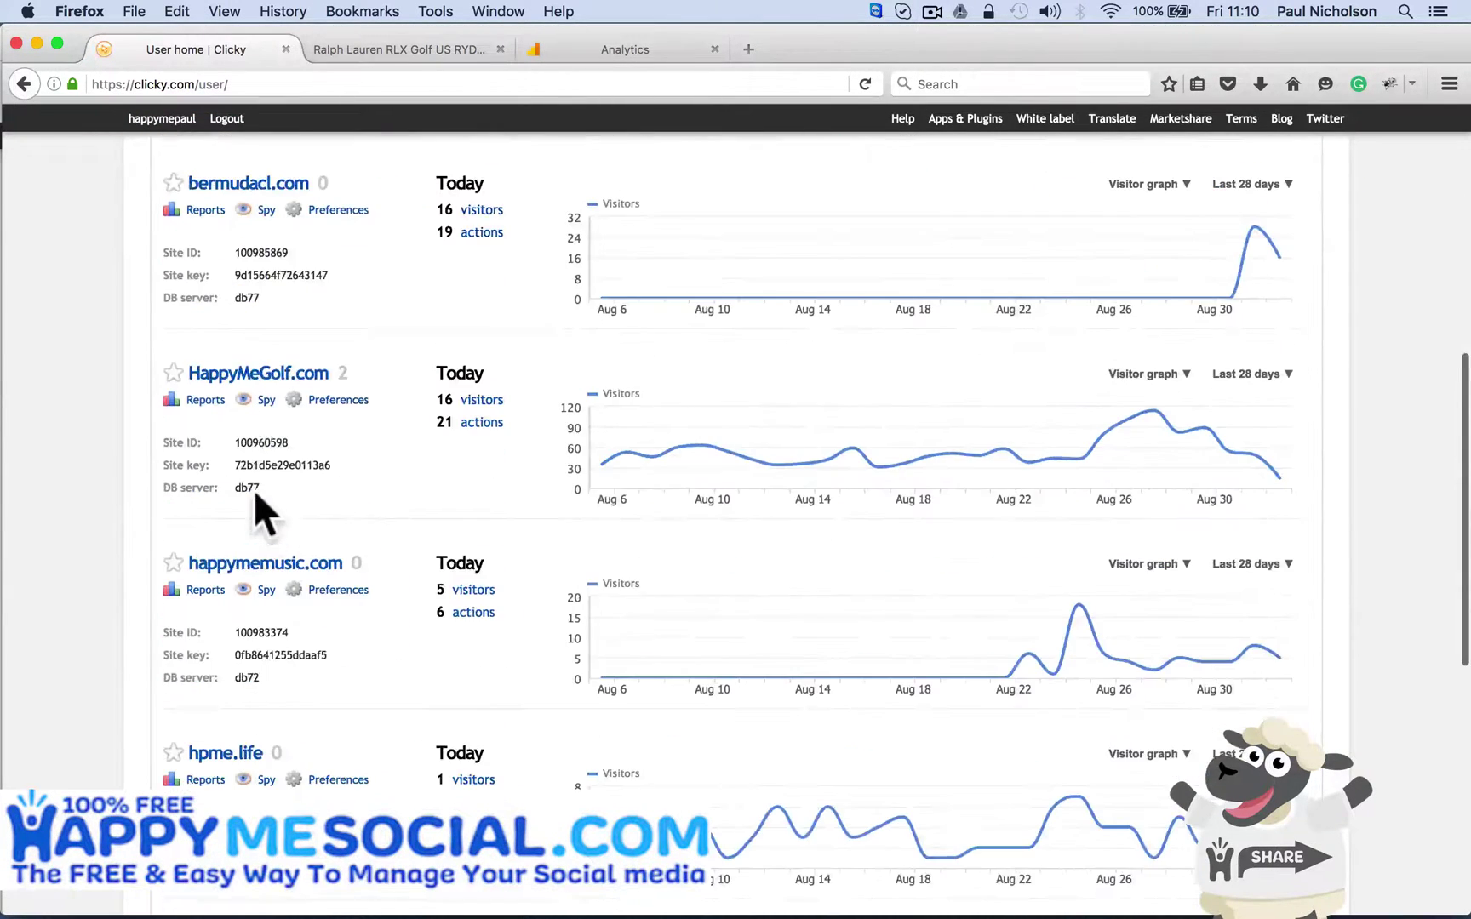
left_click(265, 399)
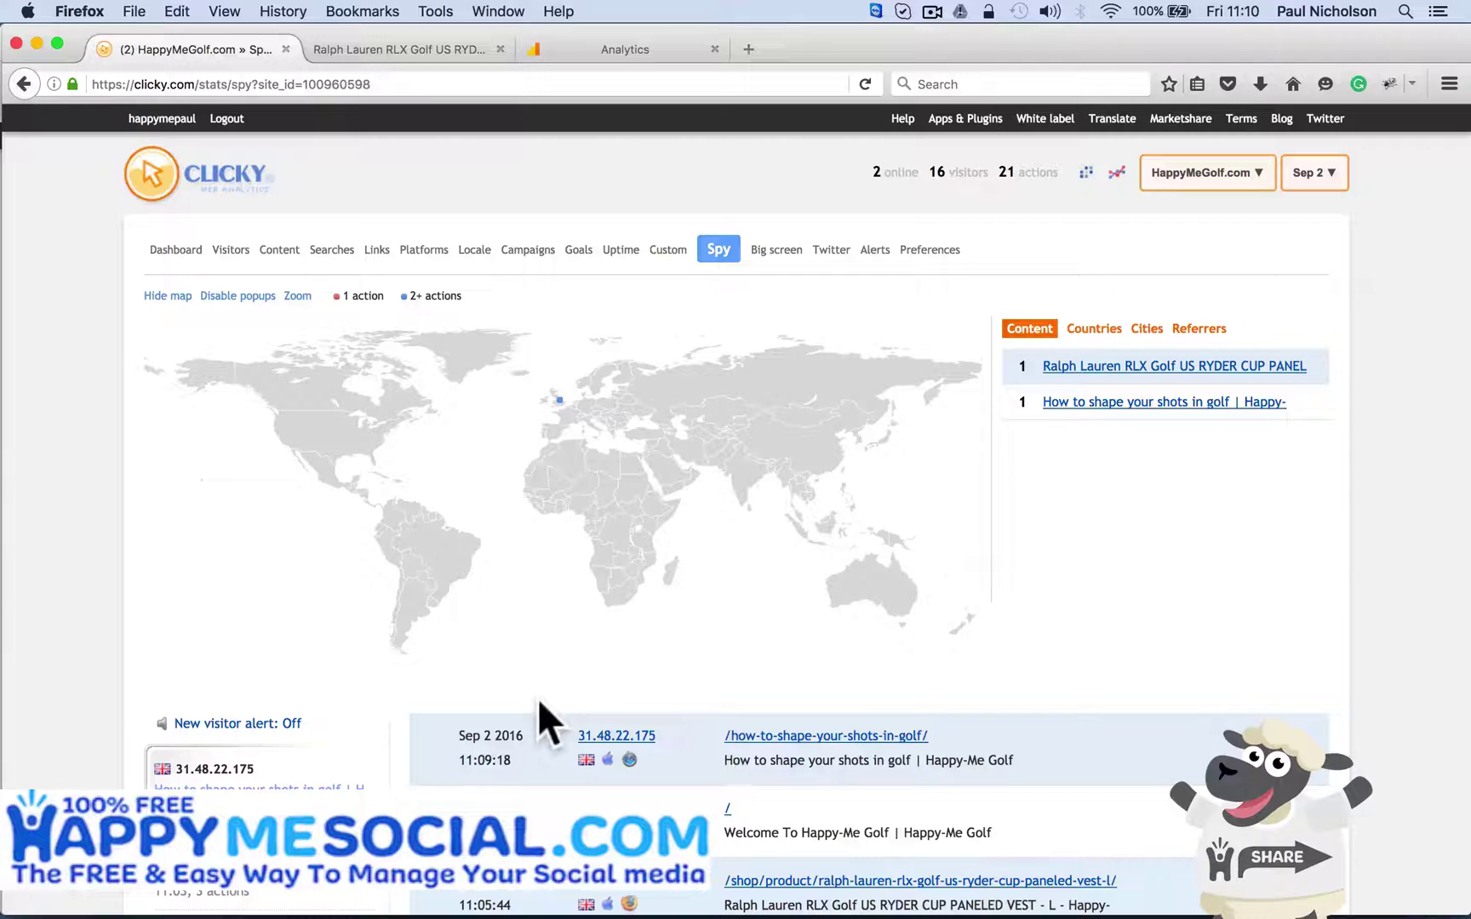
scroll(537, 697, "down", 5)
scroll(706, 643, "down", 2)
scroll(708, 663, "down", 2)
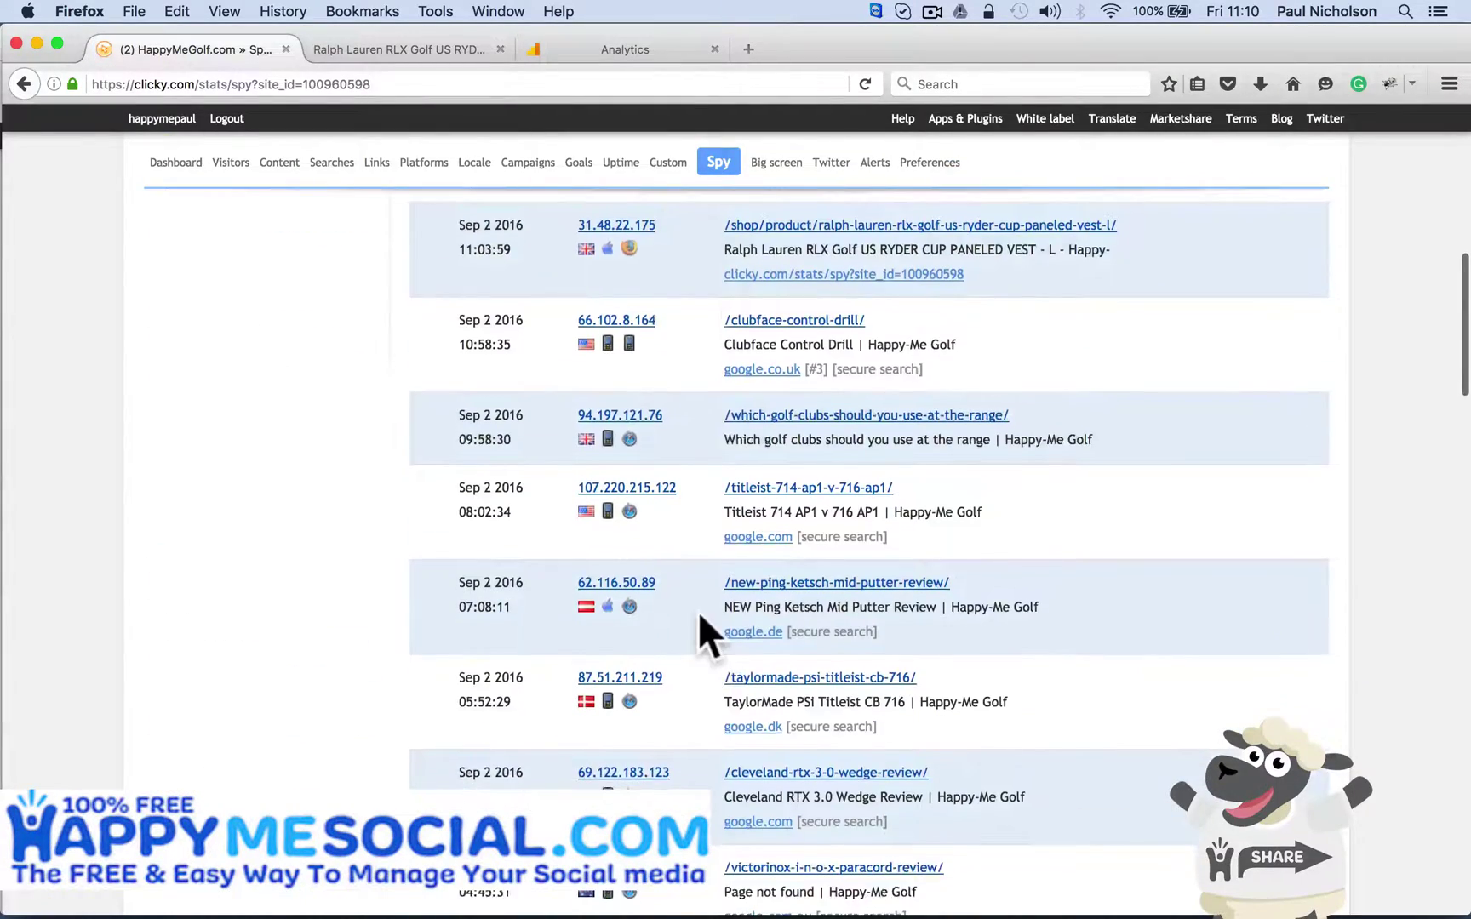
scroll(698, 611, "down", 3)
scroll(698, 611, "down", 3)
scroll(698, 611, "down", 2)
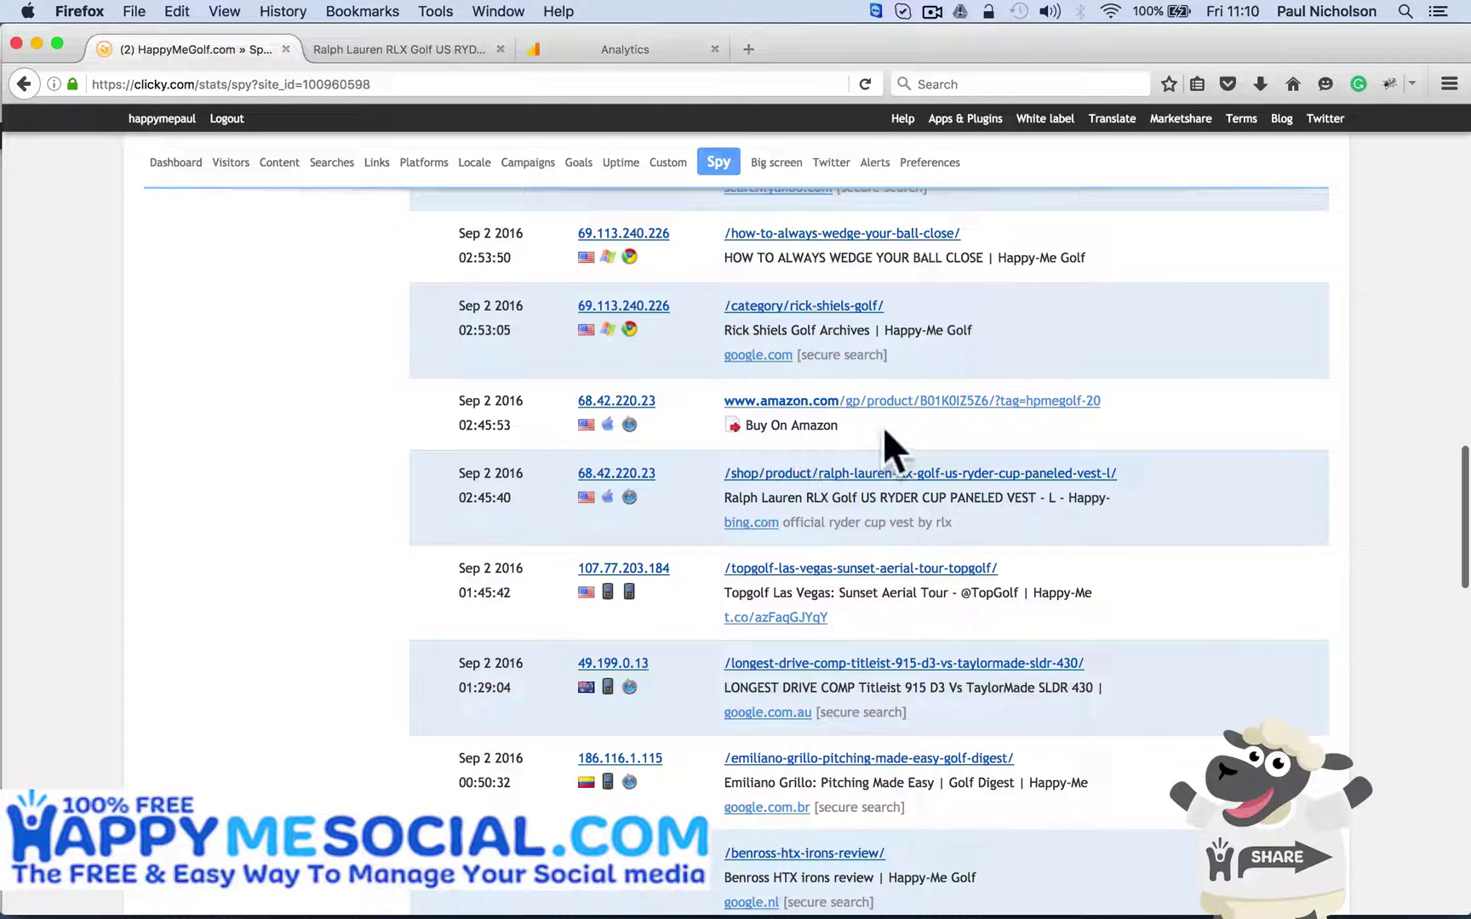
scroll(758, 442, "up", 5)
scroll(741, 448, "up", 3)
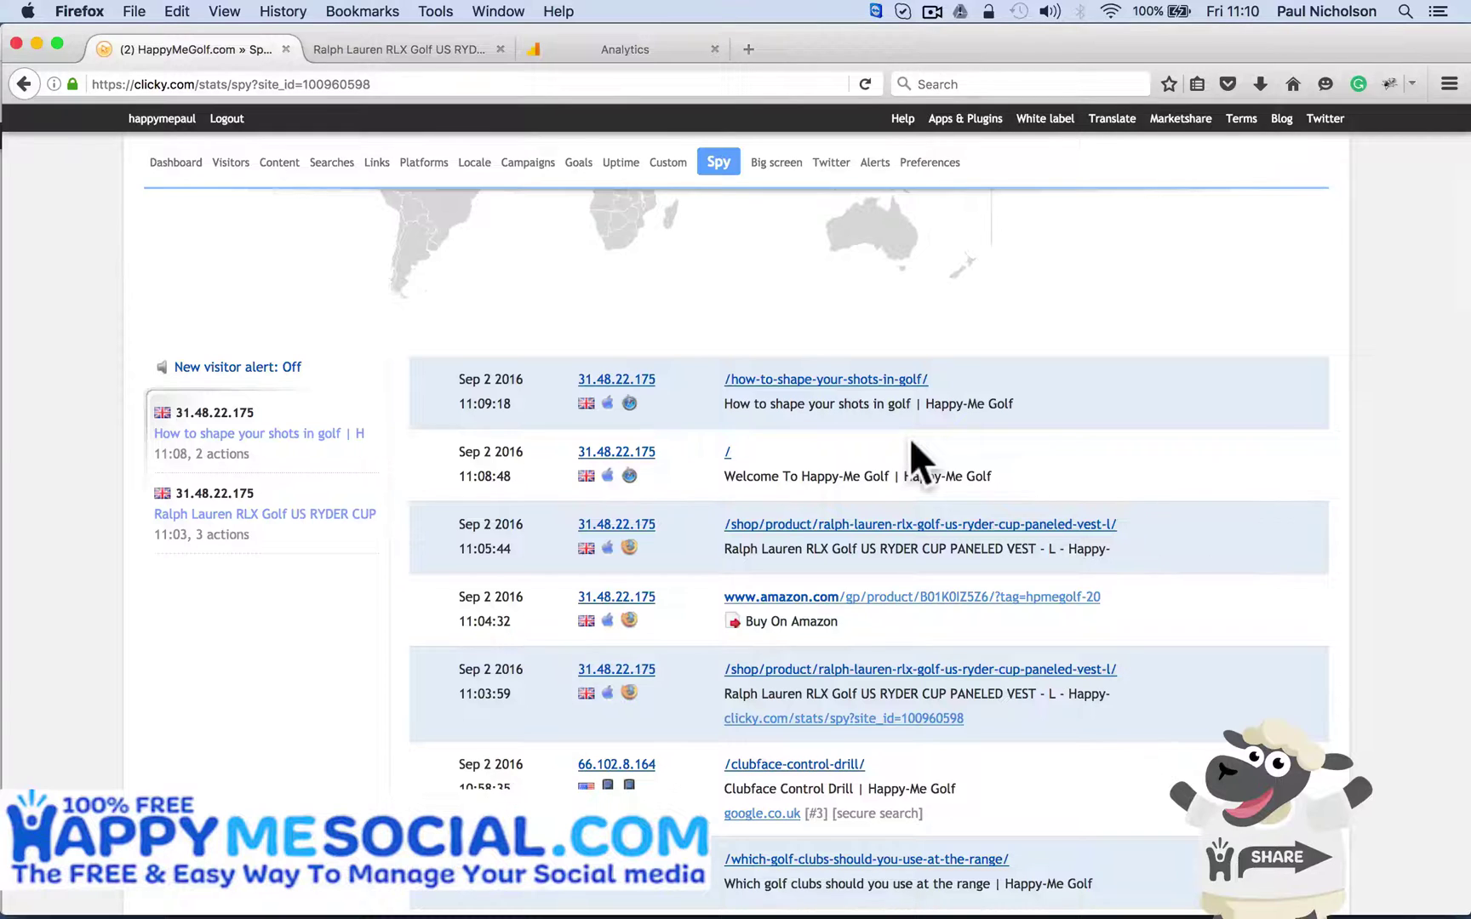
scroll(909, 437, "up", 3)
scroll(913, 454, "up", 5)
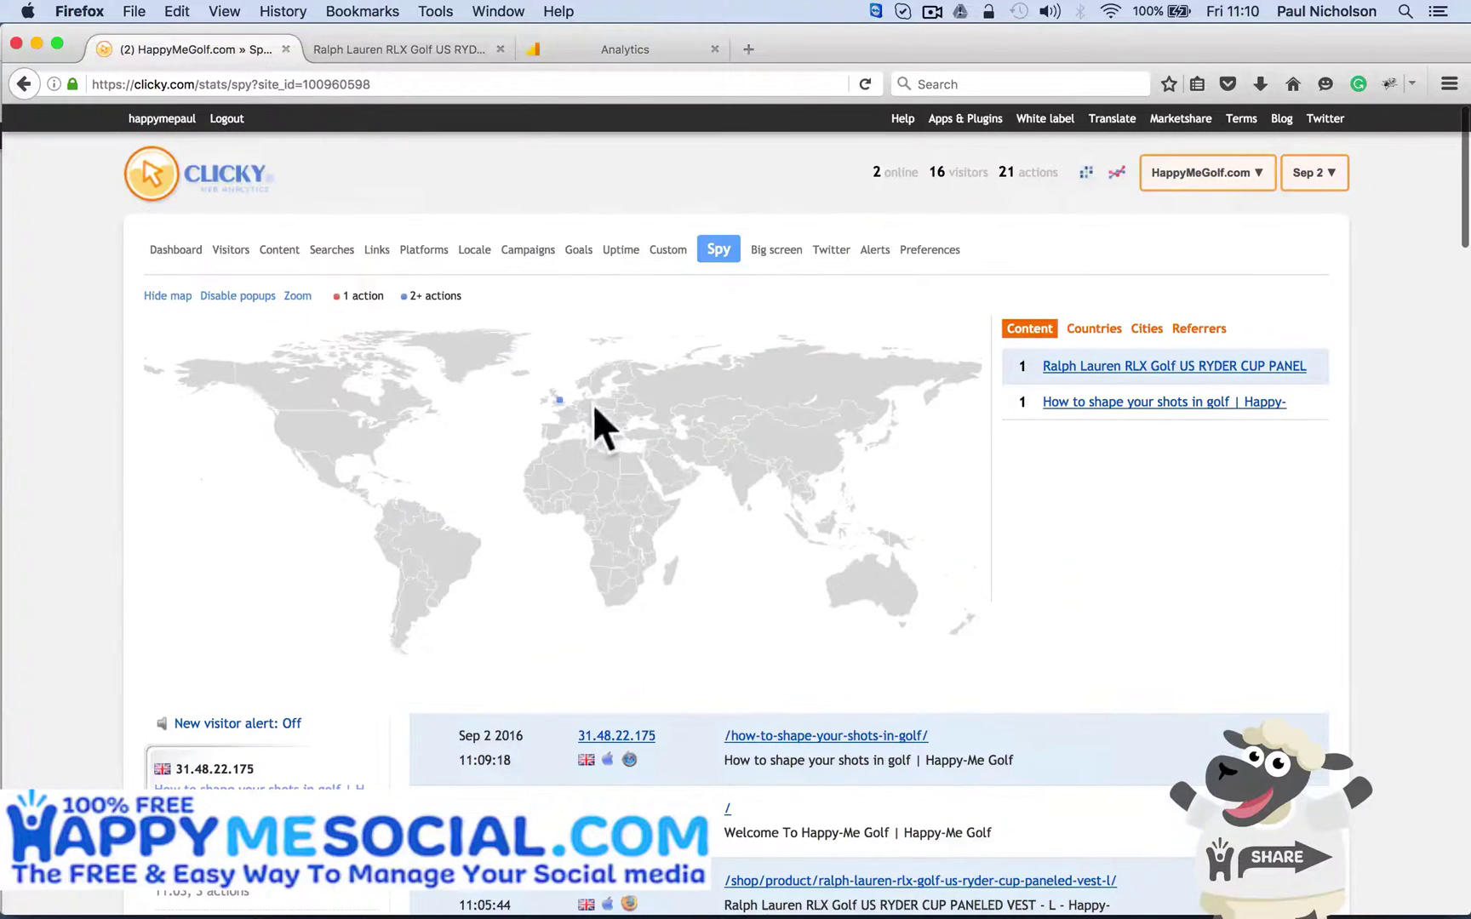
left_click(237, 189)
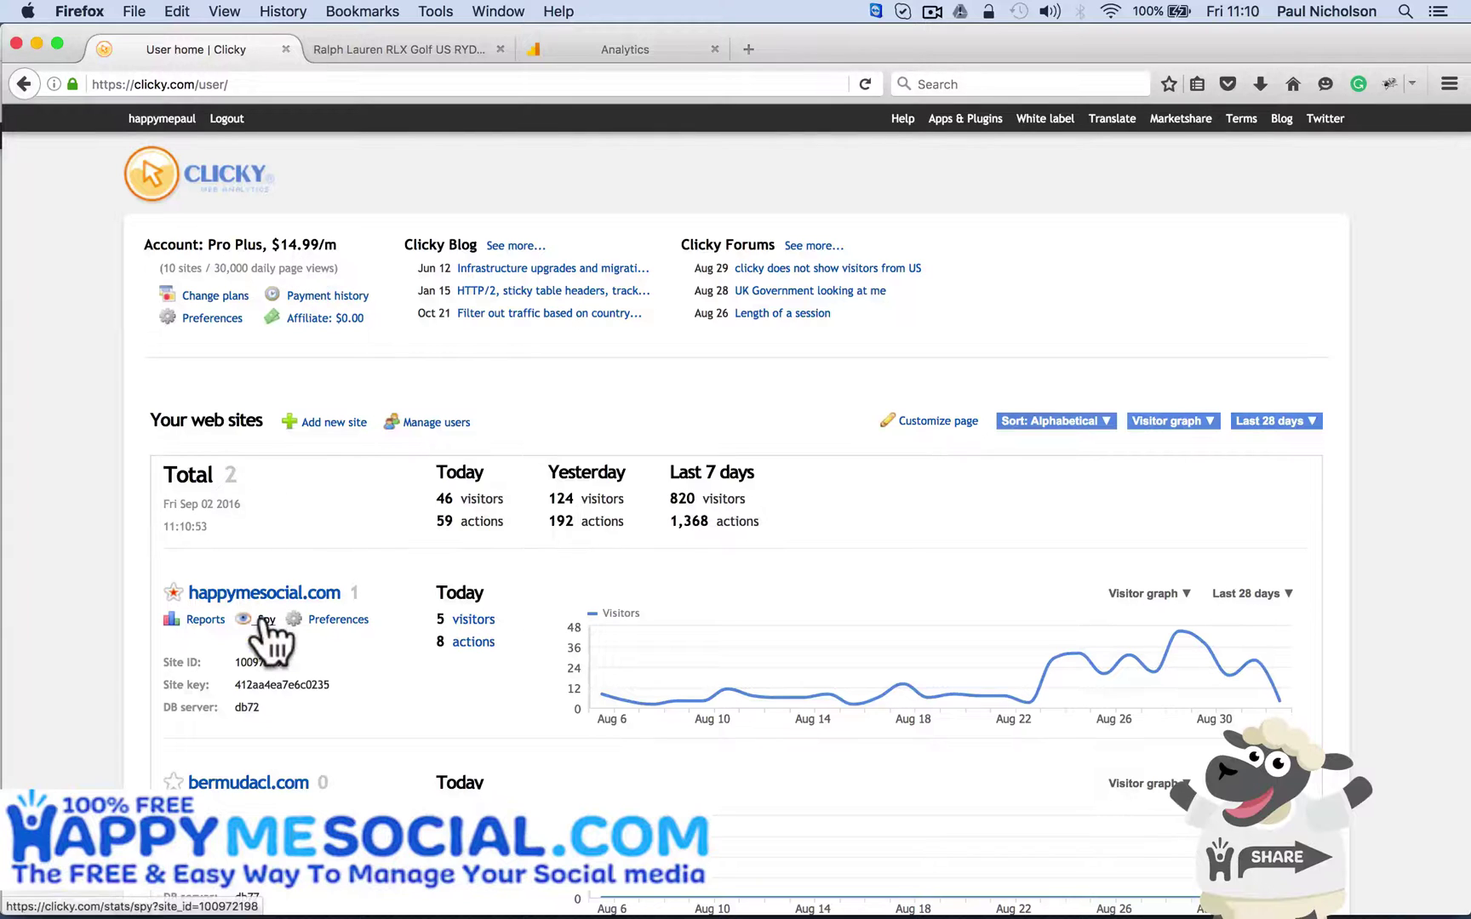
left_click(263, 617)
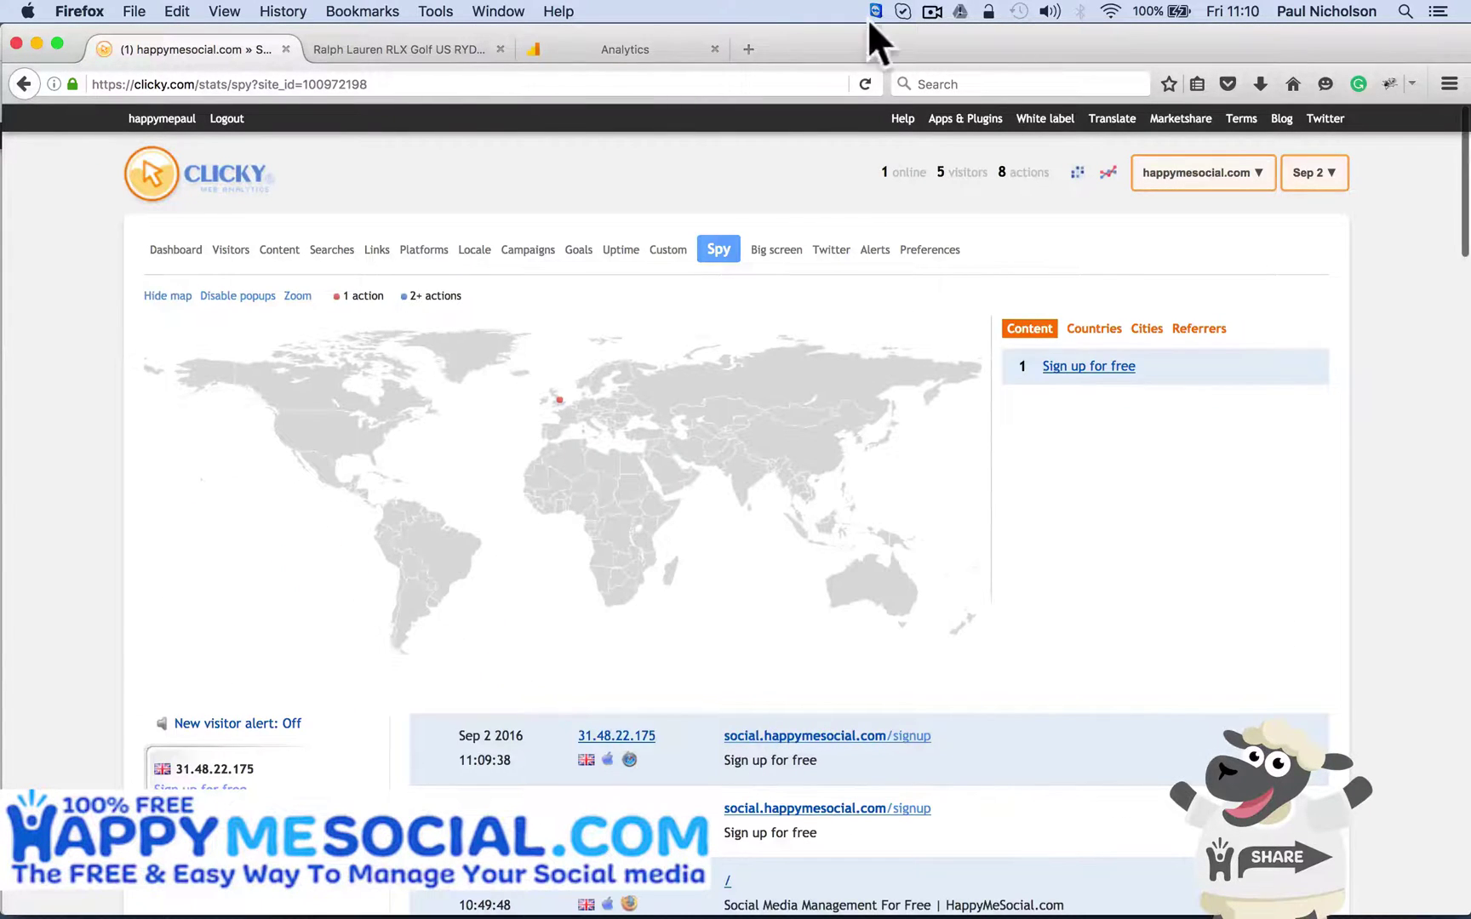
Fill in the HappyMeSocial signup email and password twice and submit the form
left_click(584, 901)
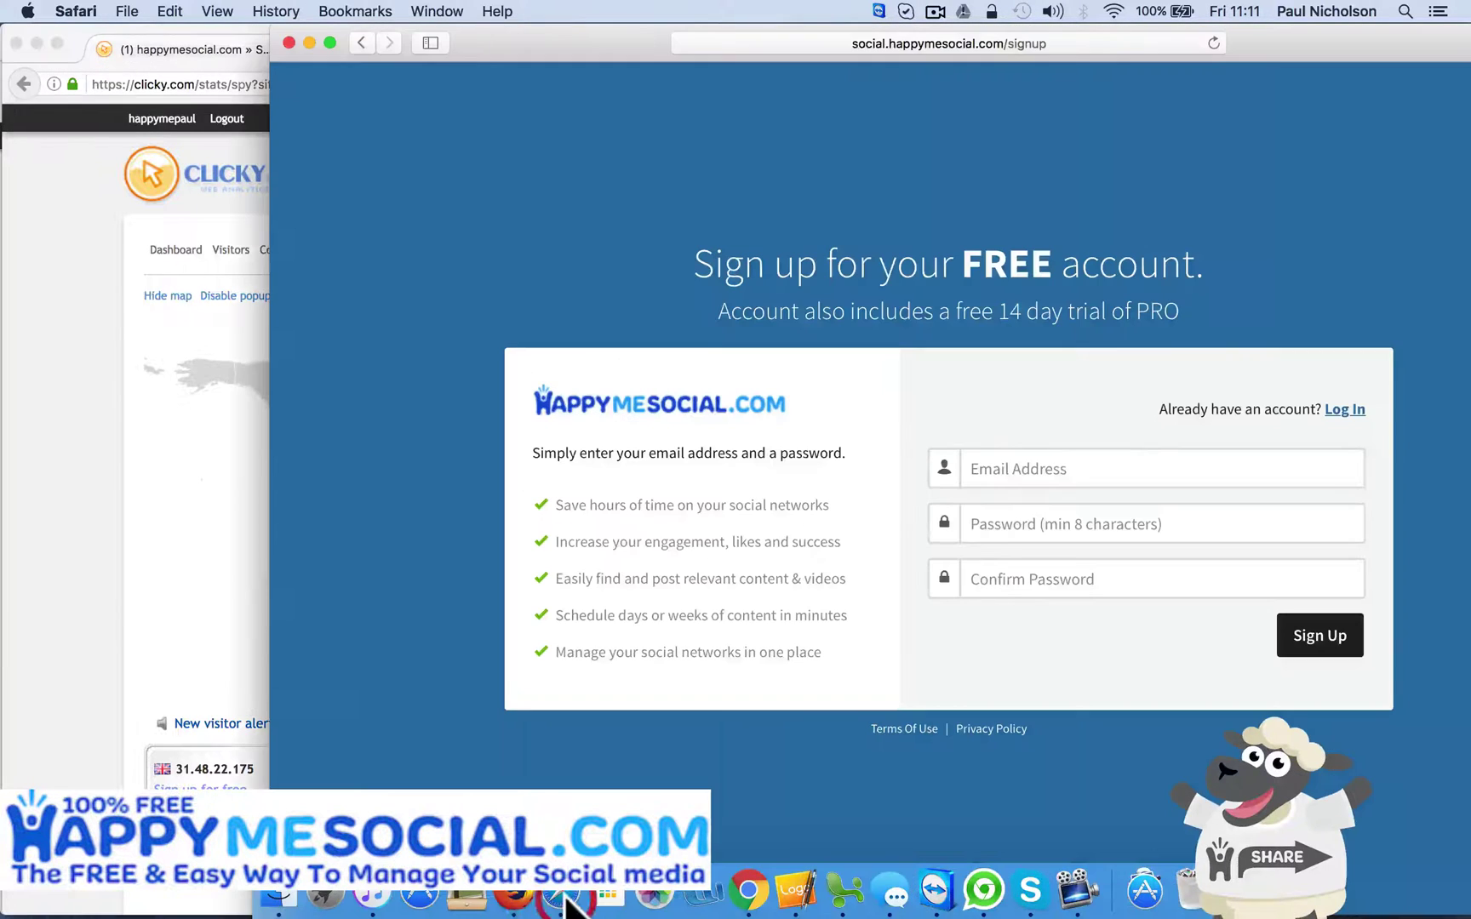
left_click(1013, 471)
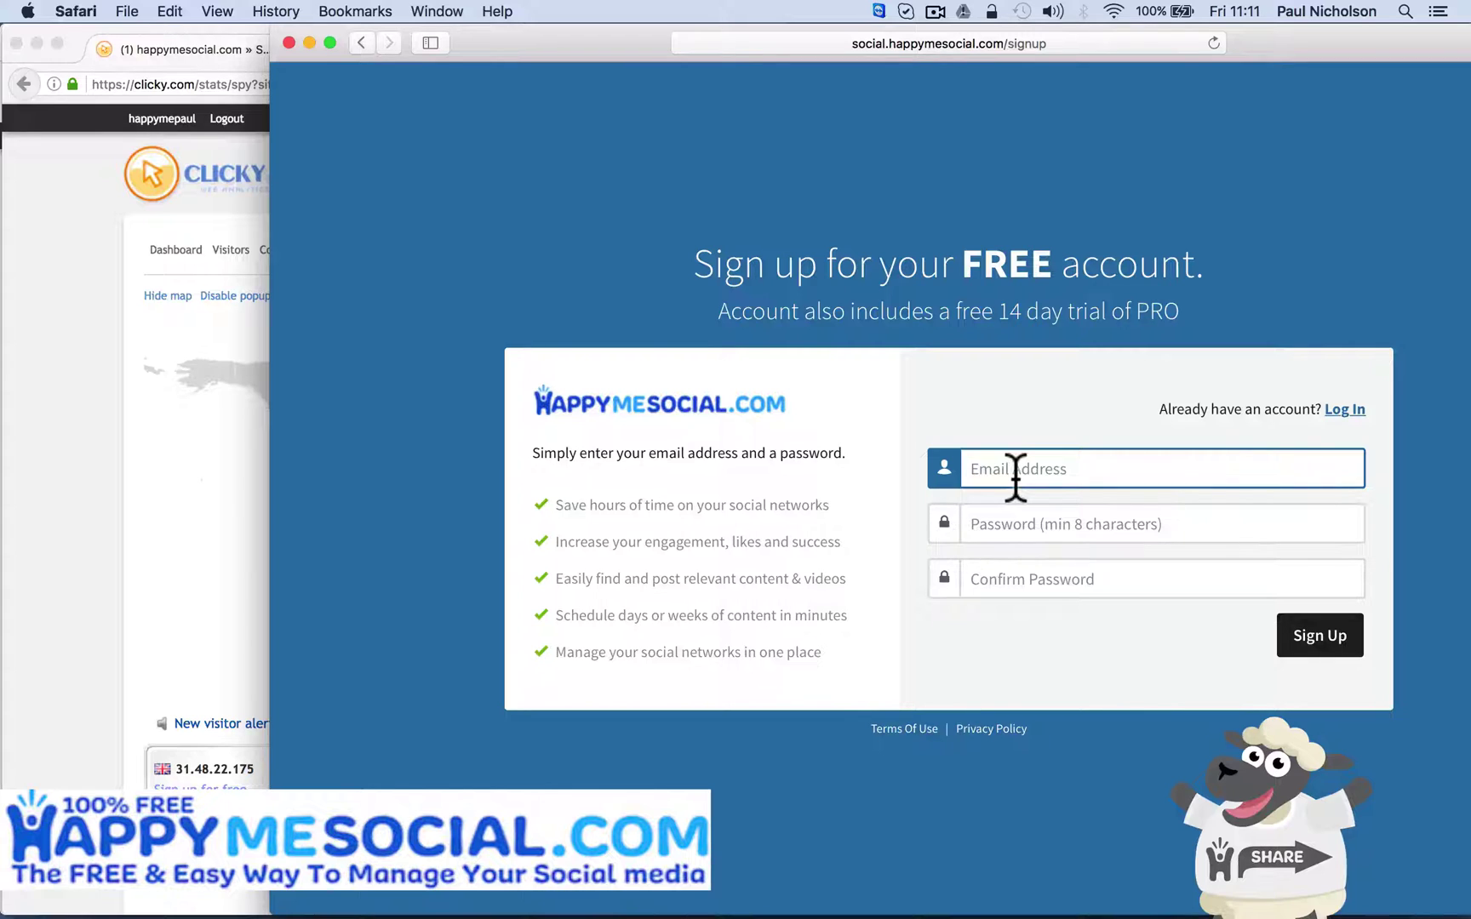
key("Tab")
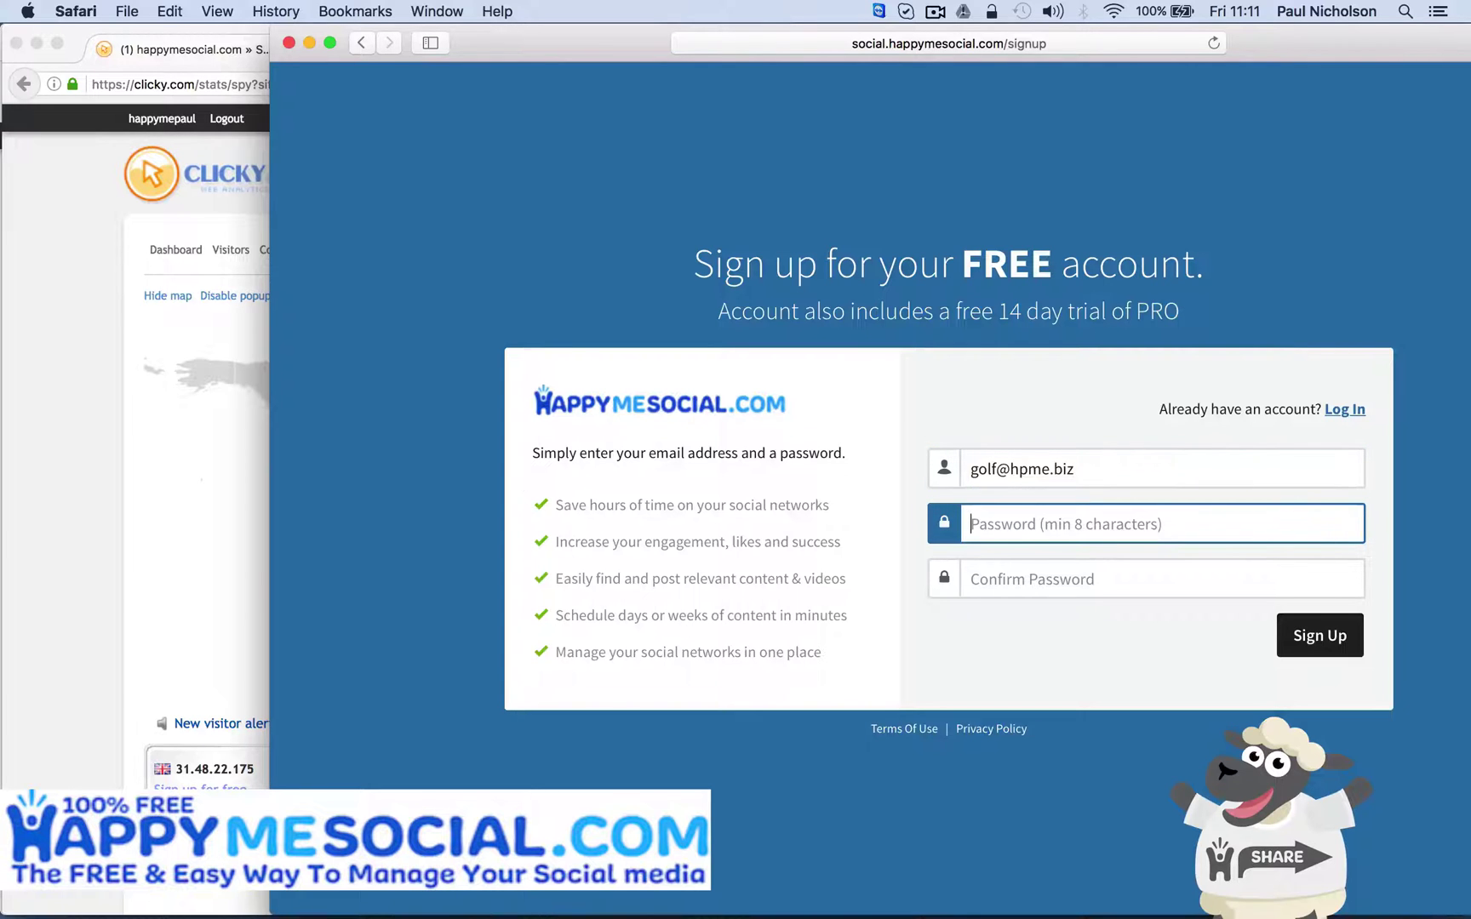
key("Tab")
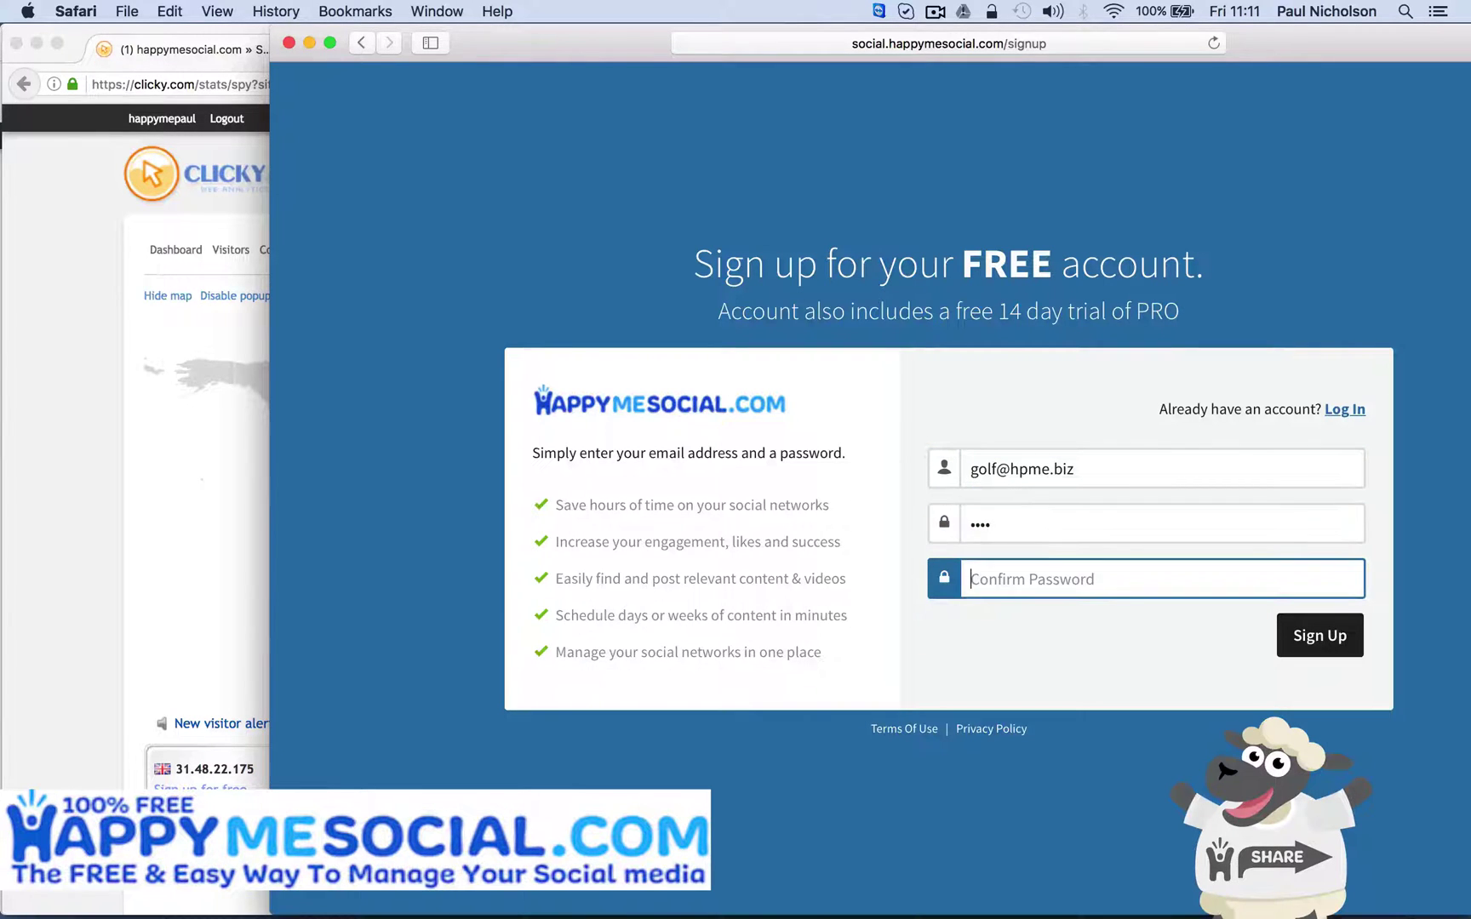
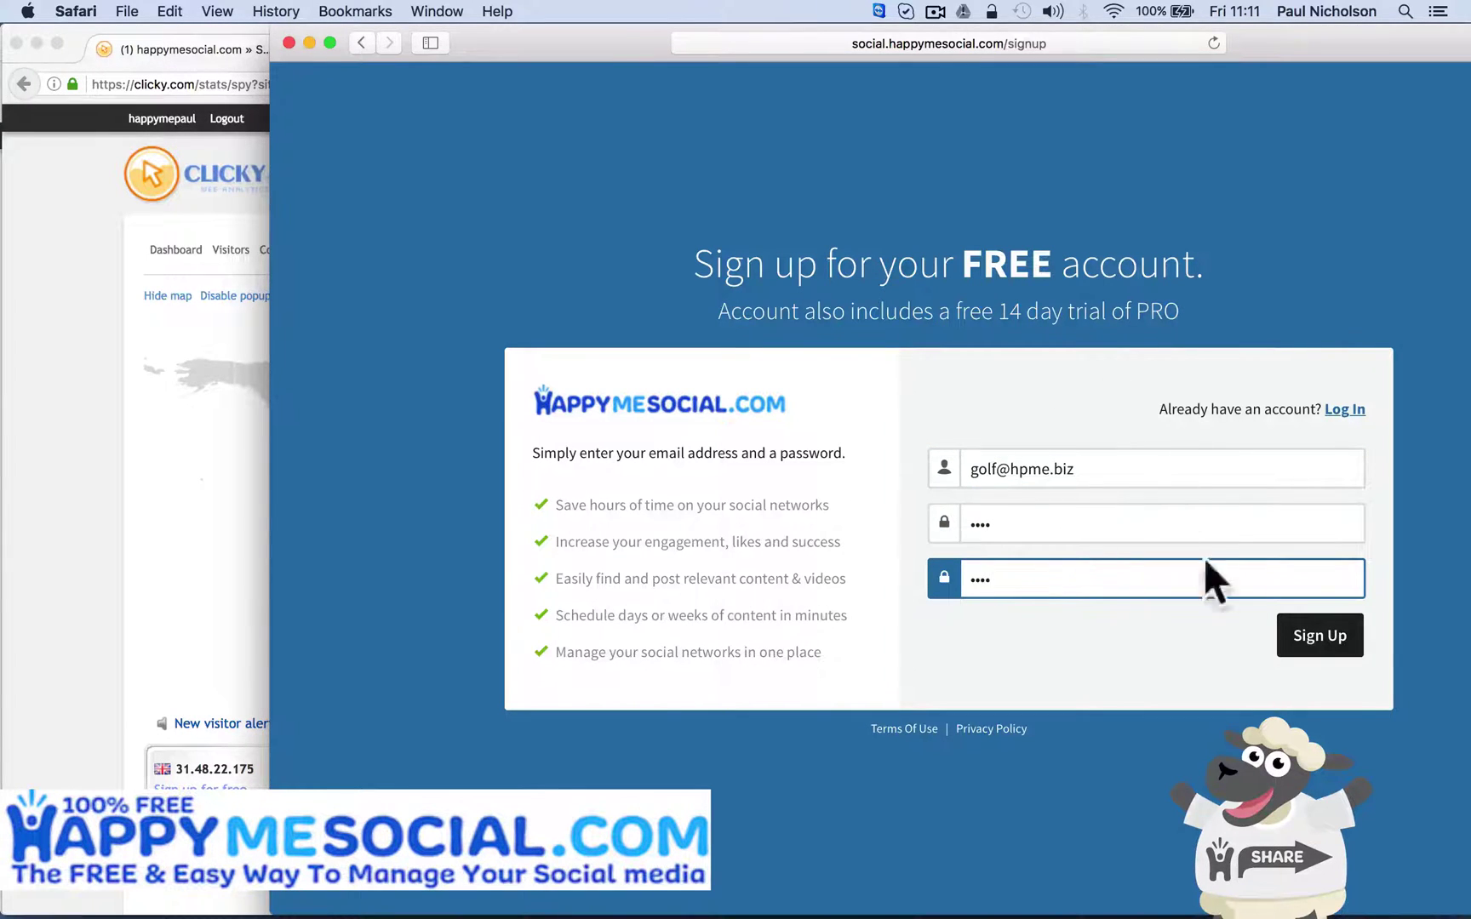
left_click(1310, 639)
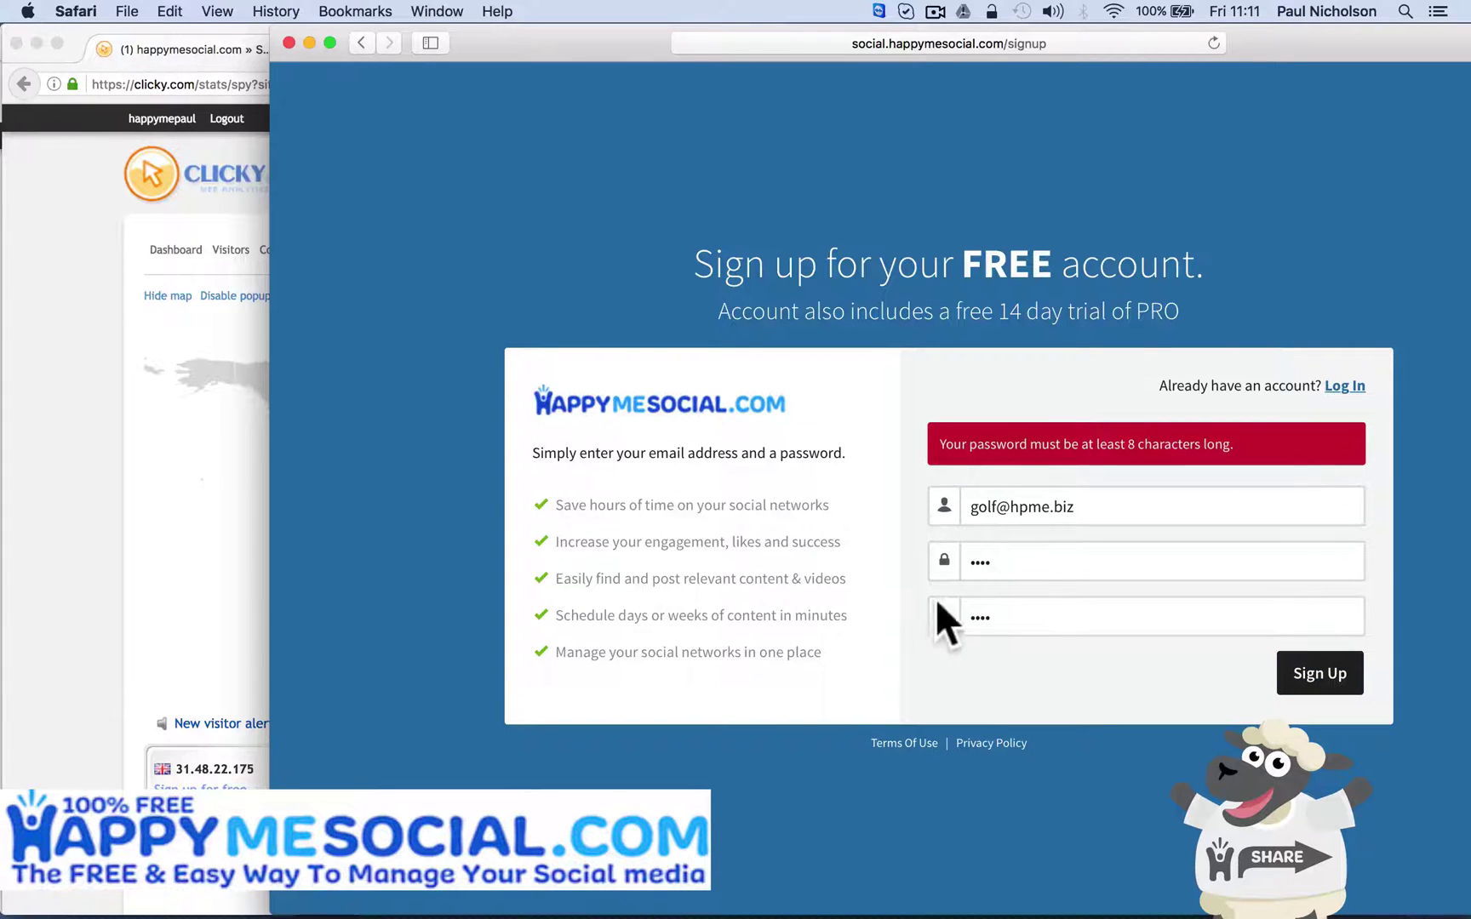
Replace the too-short password with an 8+ character one, create the account, and dismiss the social-accounts prompt
double_click(1020, 571)
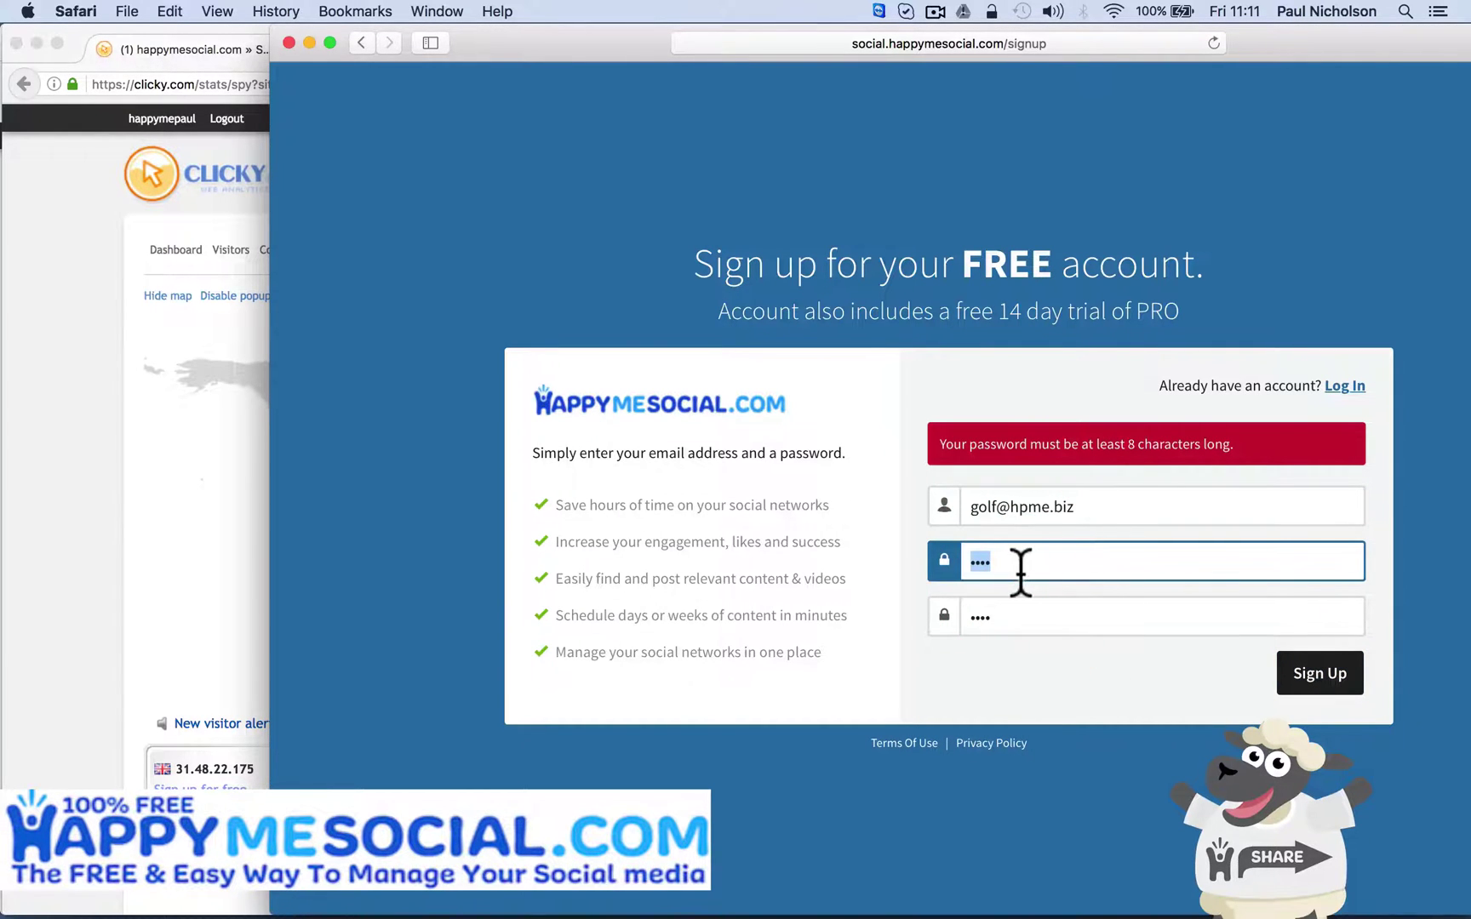
key("Tab")
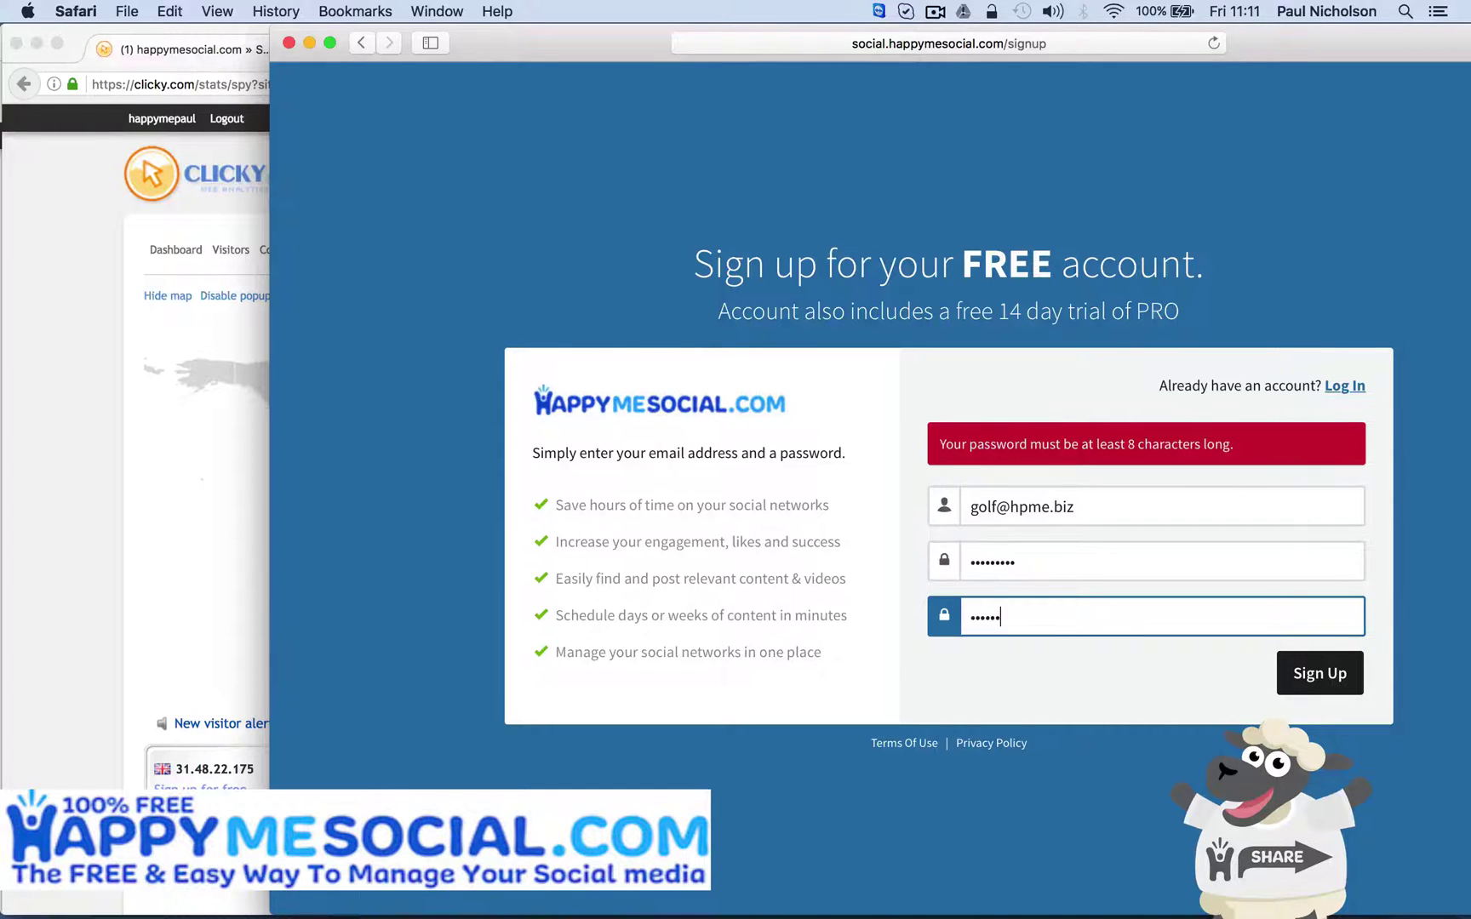
key("Return")
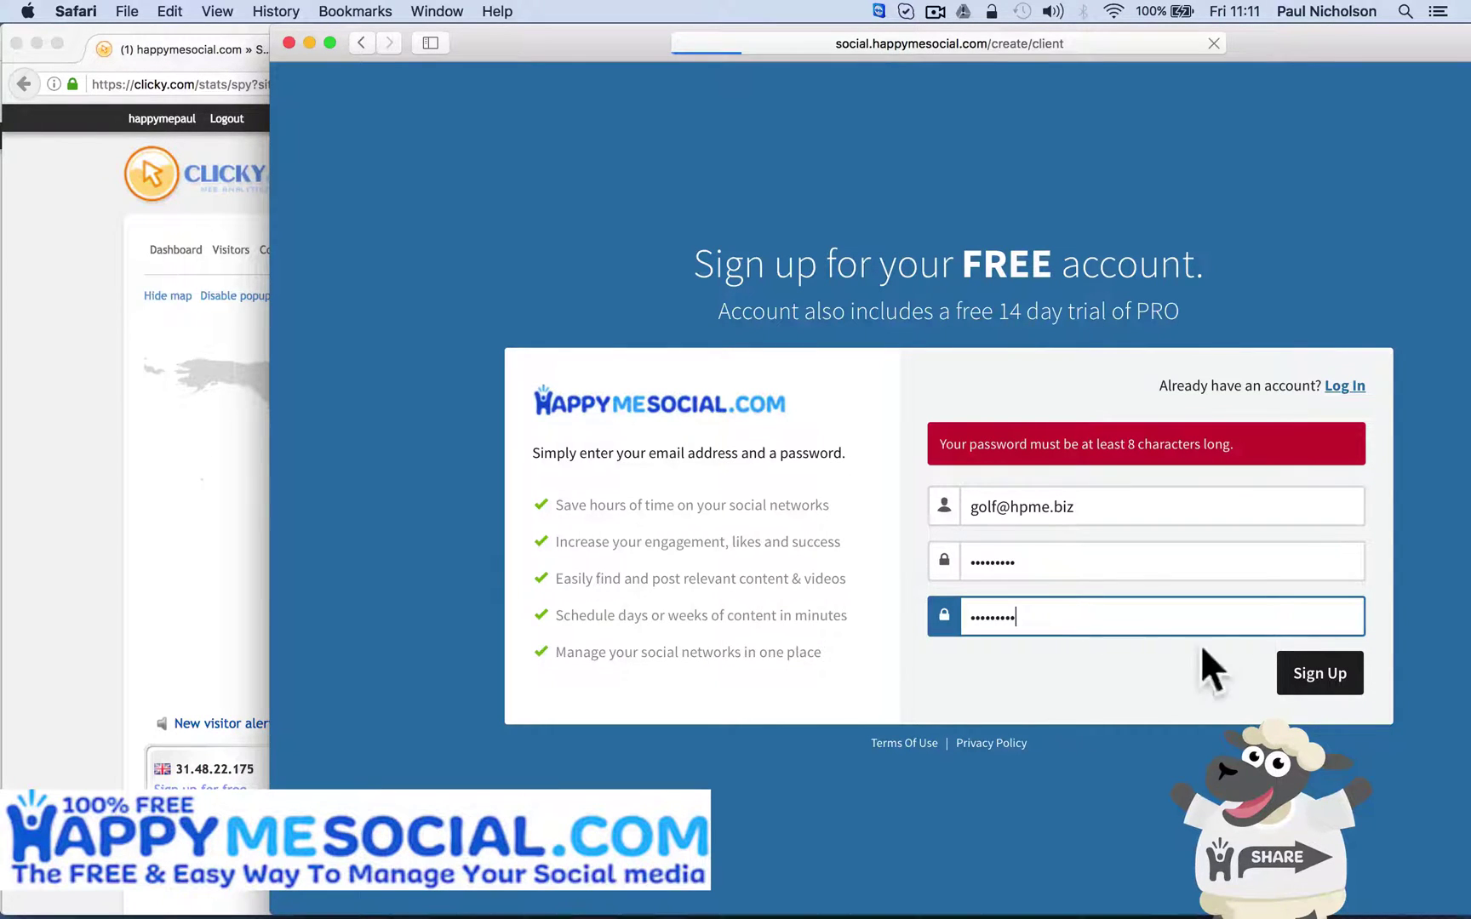
left_click(1313, 673)
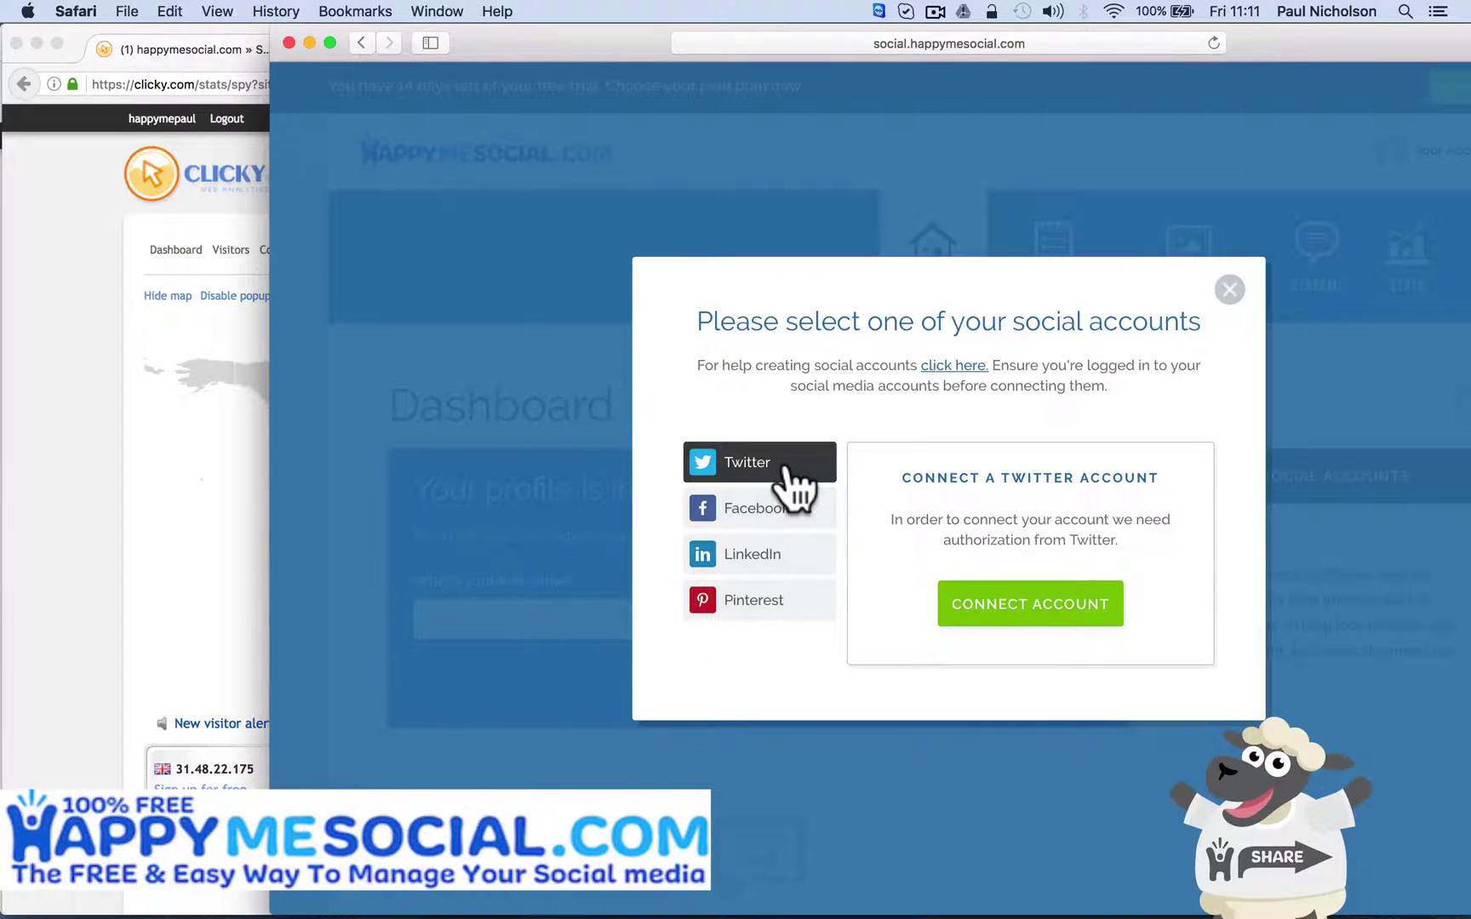
left_click(789, 464)
left_click(1227, 291)
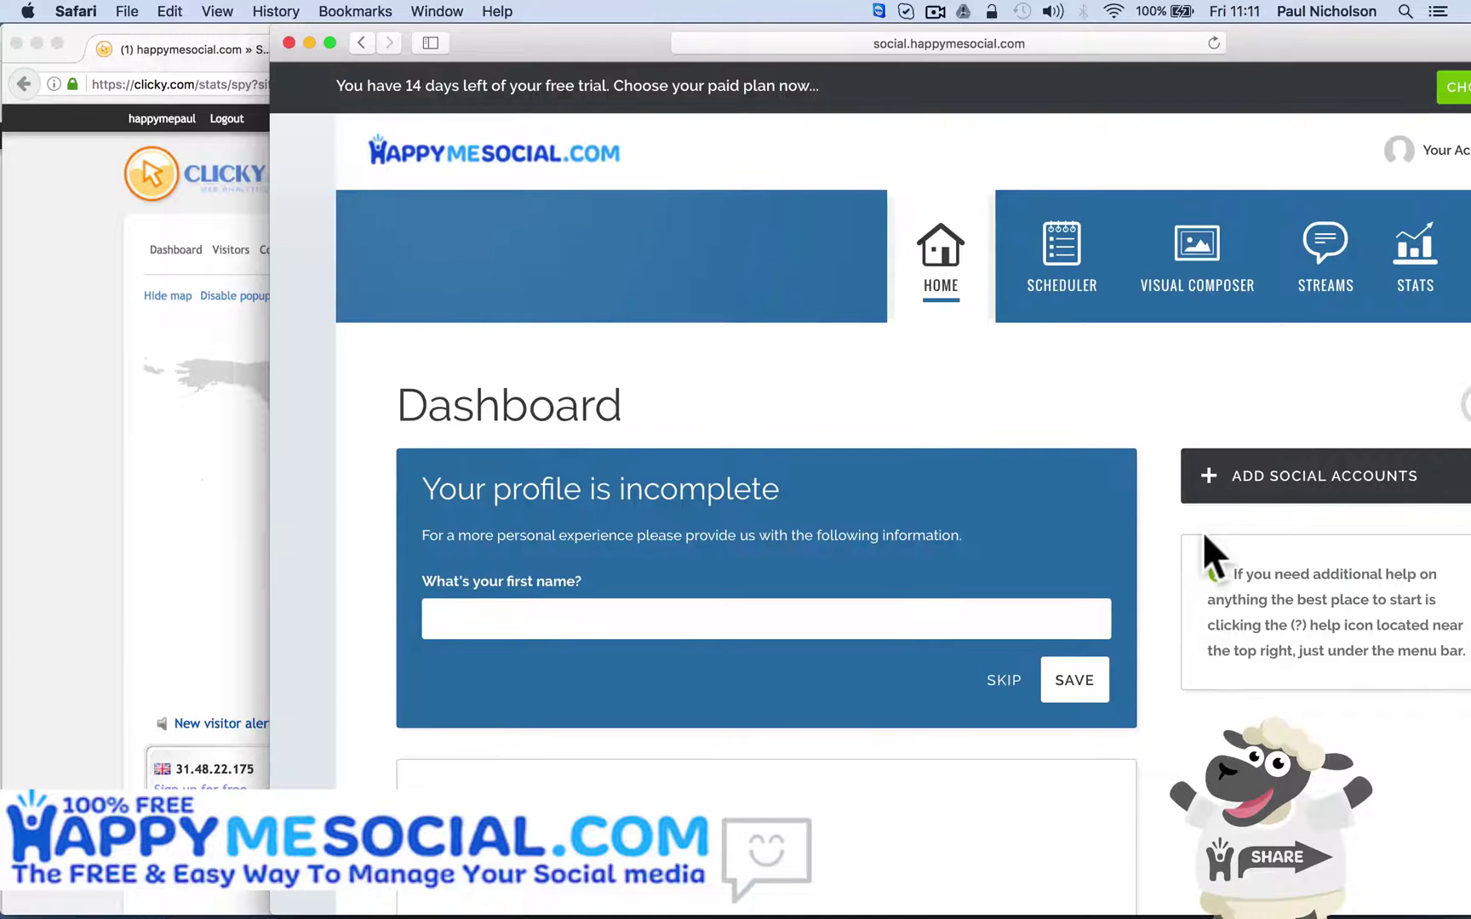
scroll(1204, 538, "down", 5)
scroll(1202, 530, "up", 5)
Check Spy for the new Social Dashboard visit, then return to the Clicky user home
left_click(12, 478)
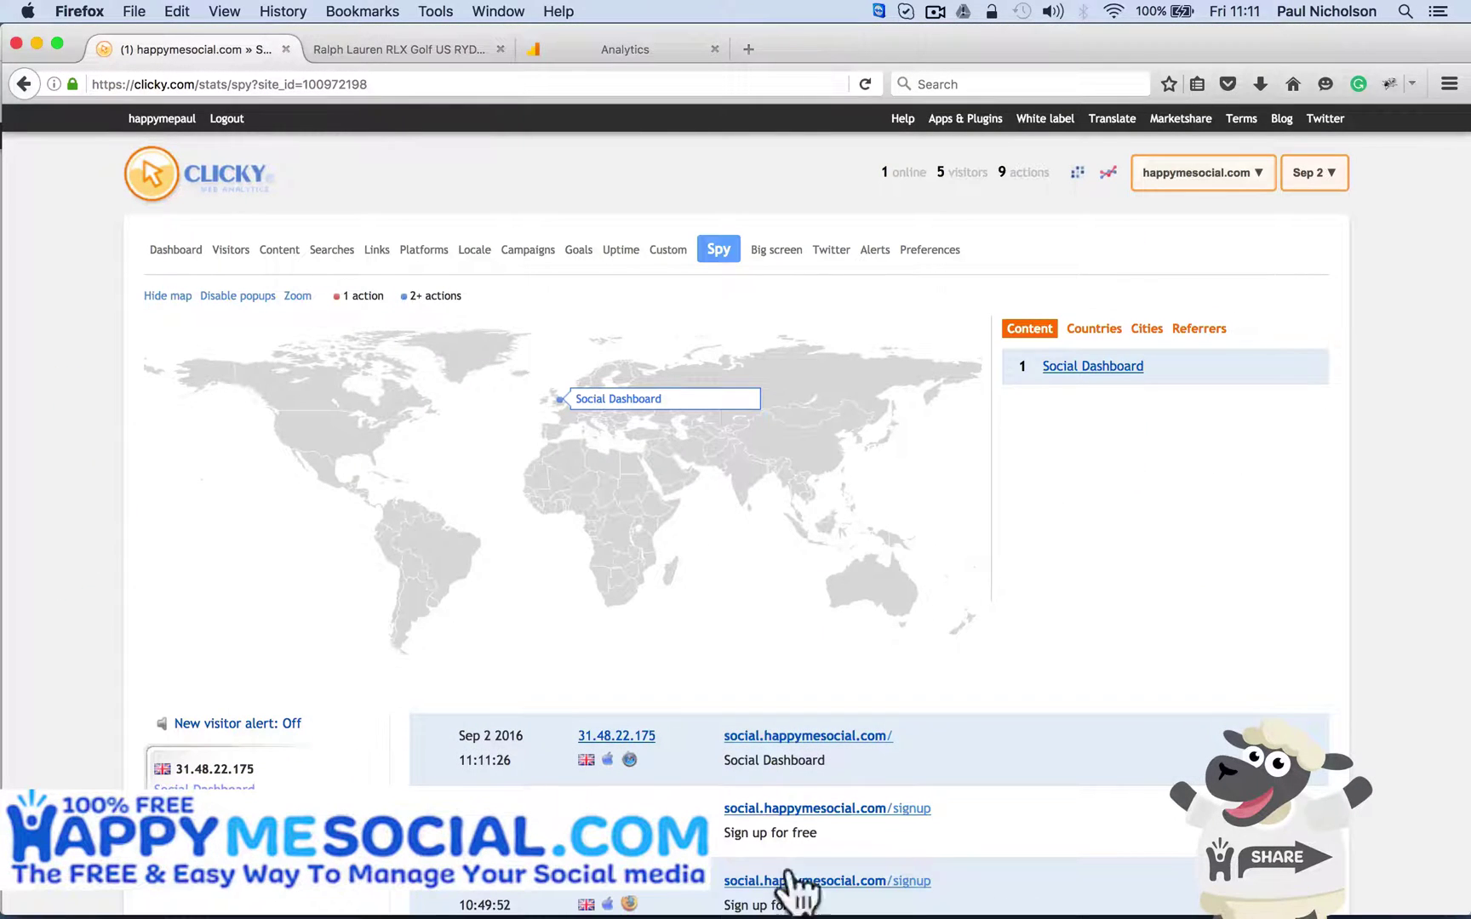
scroll(773, 818, "down", 1)
scroll(771, 813, "down", 3)
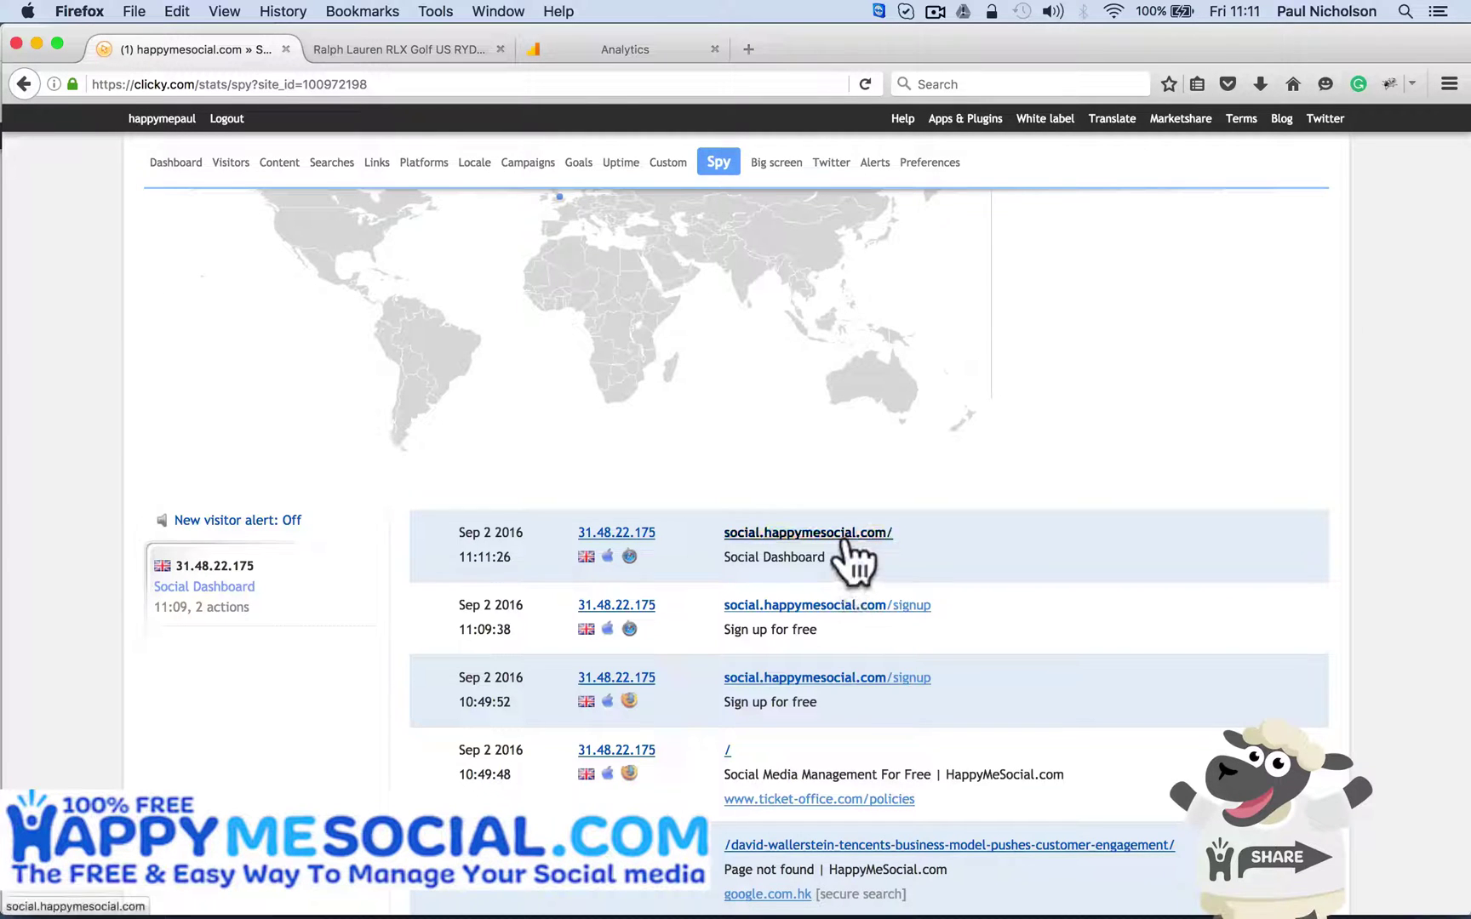
scroll(166, 391, "up", 3)
left_click(204, 175)
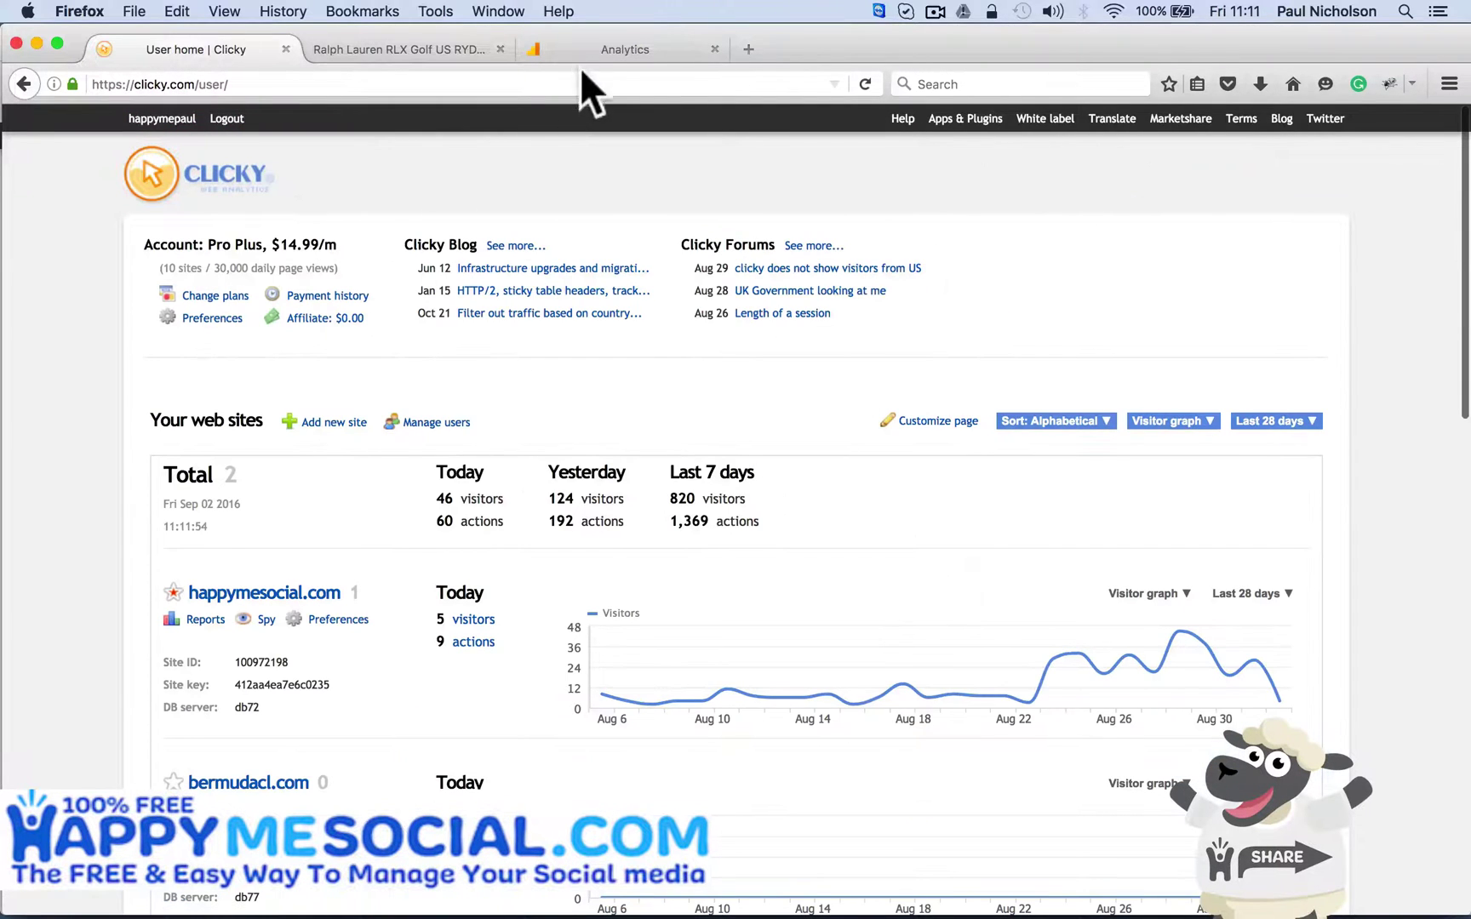
In Google Analytics, view HappyMeSocial's real-time overview of active users
left_click(580, 49)
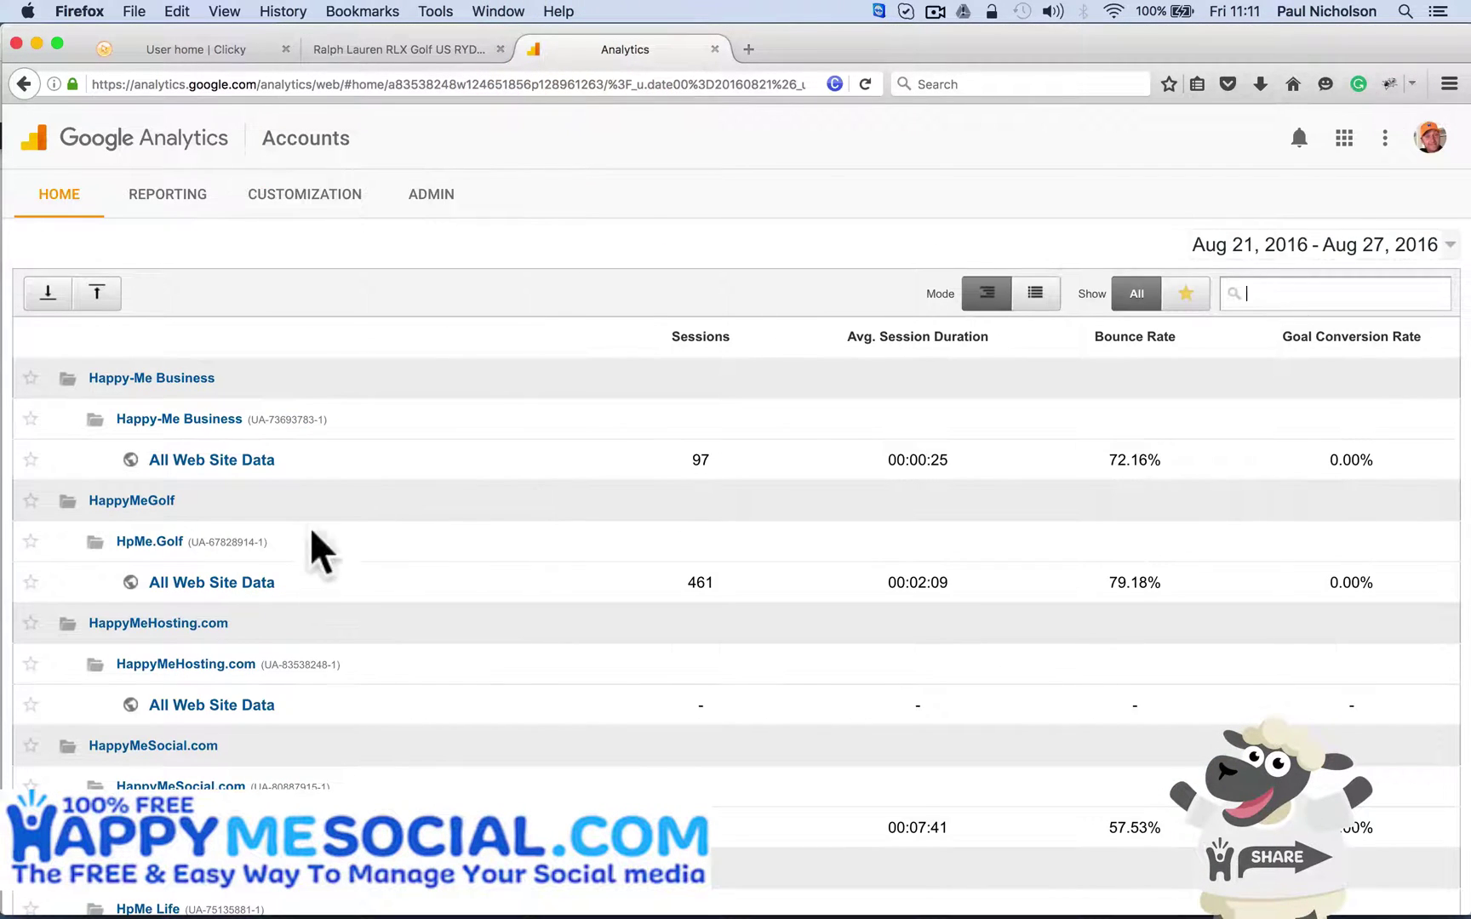
scroll(314, 594, "down", 1)
scroll(313, 594, "down", 3)
left_click(216, 615)
left_click(141, 586)
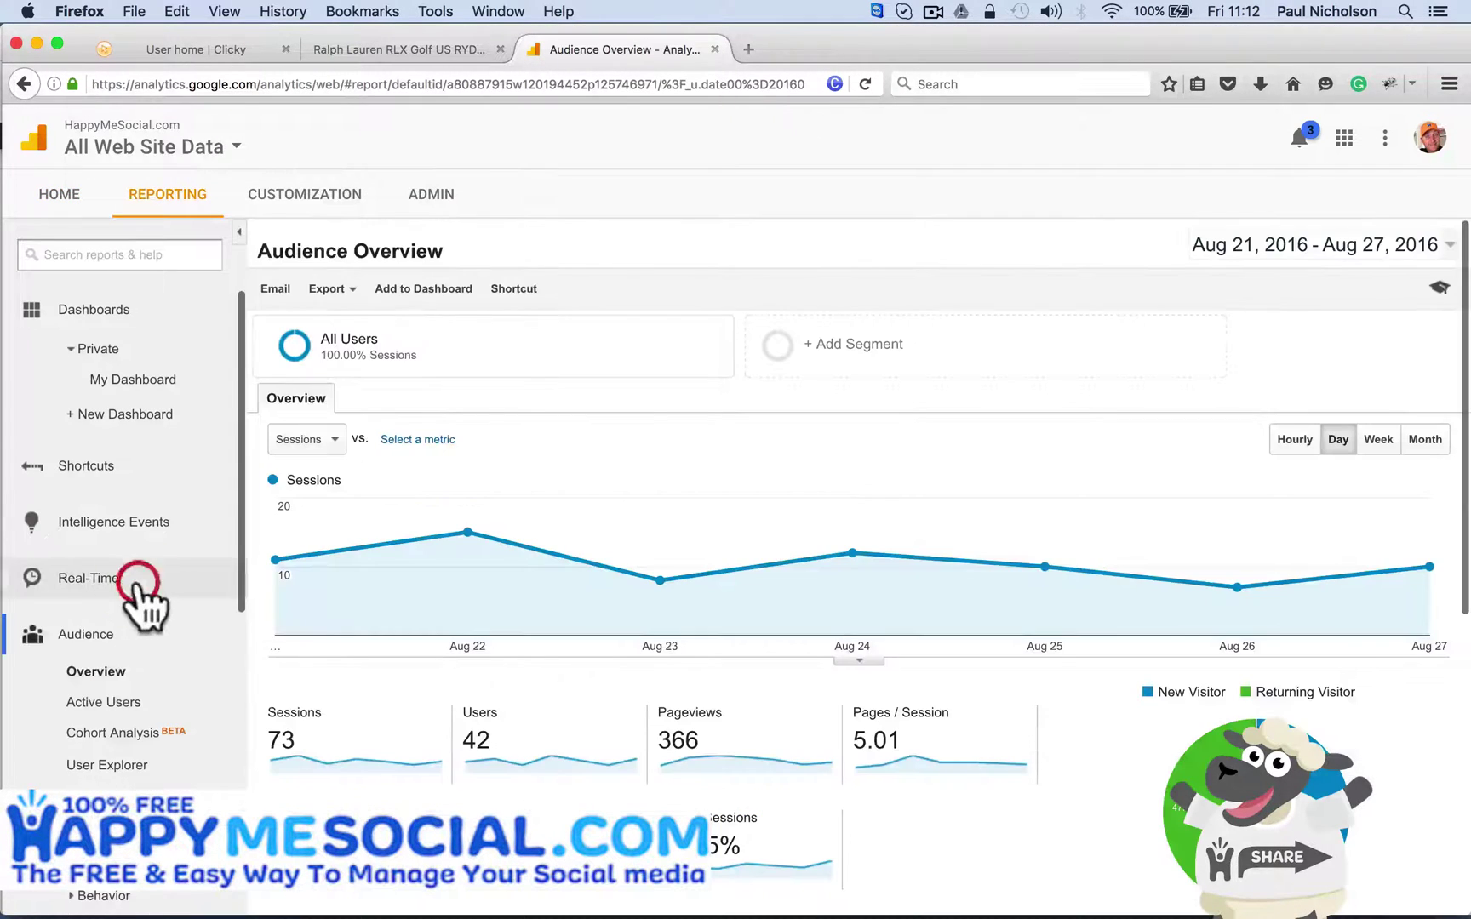
left_click(144, 581)
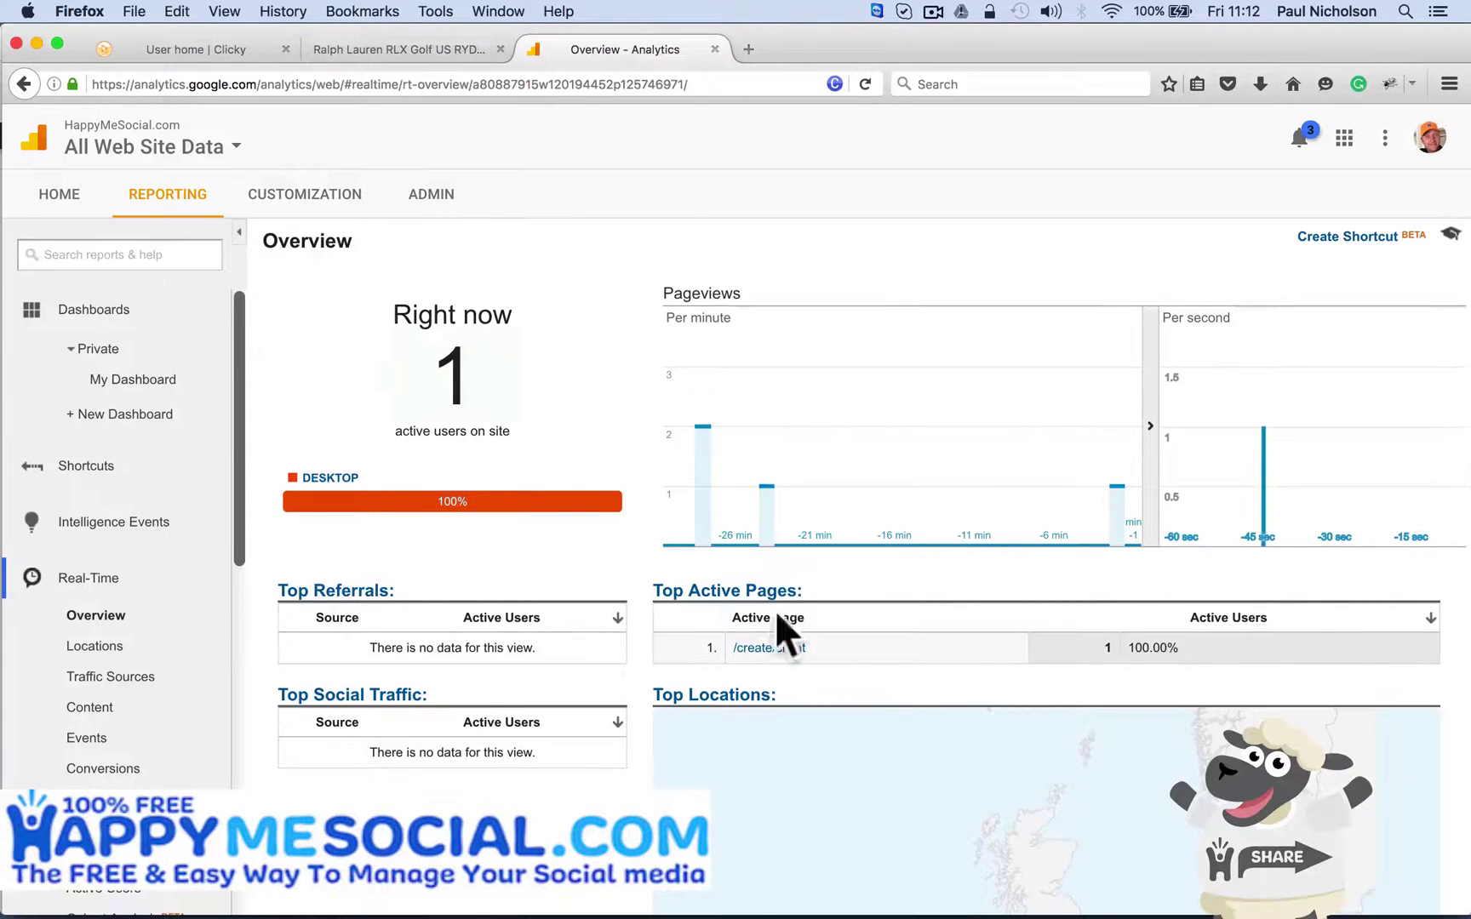
scroll(894, 632, "down", 5)
scroll(977, 678, "up", 1)
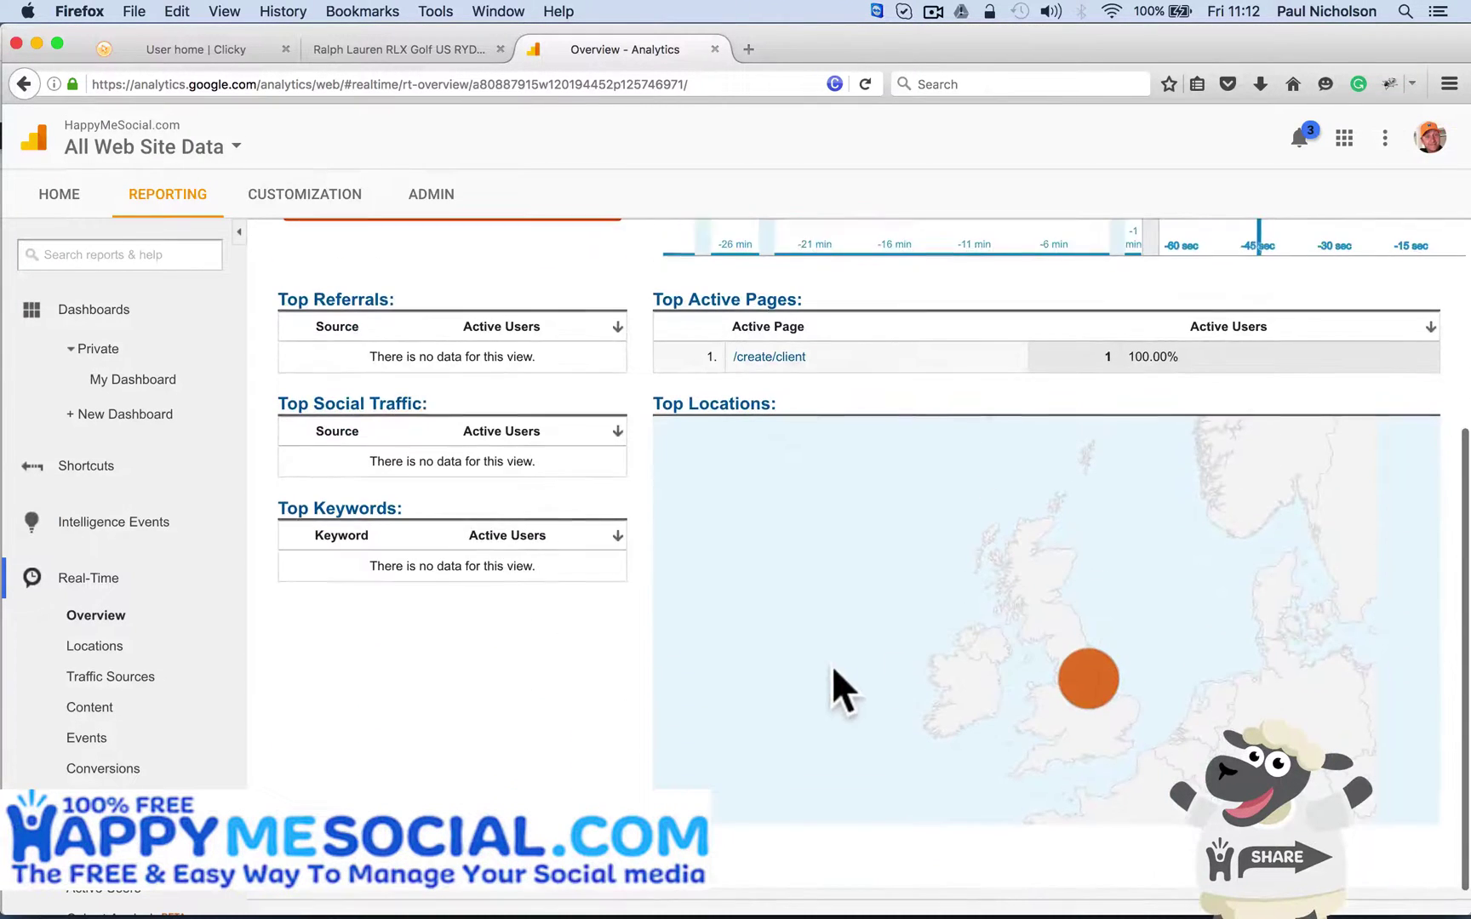
scroll(832, 665, "up", 2)
scroll(831, 665, "up", 3)
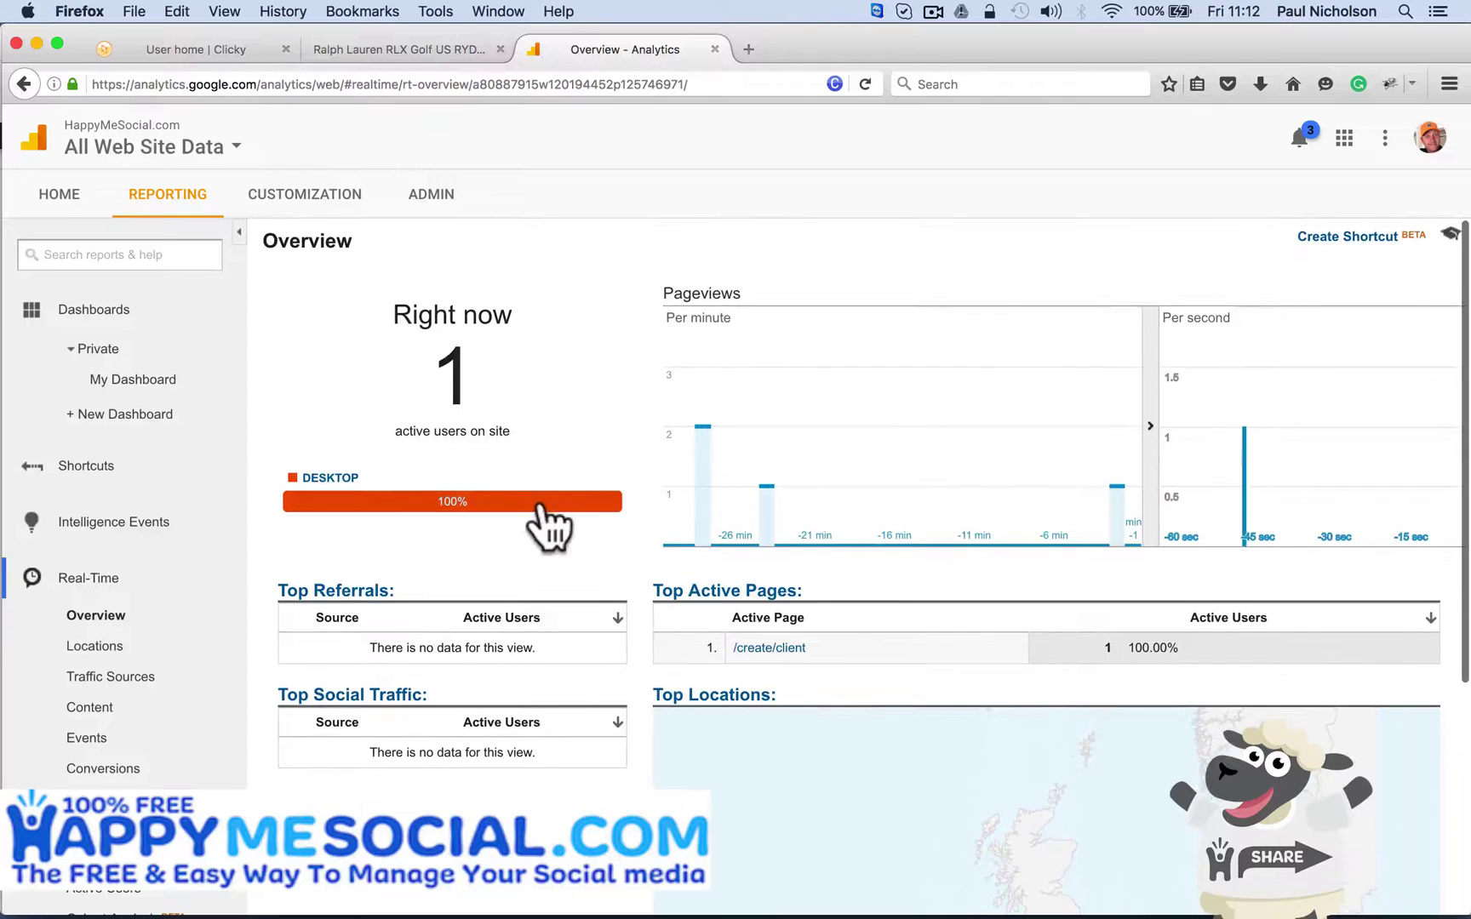
scroll(184, 632, "down", 5)
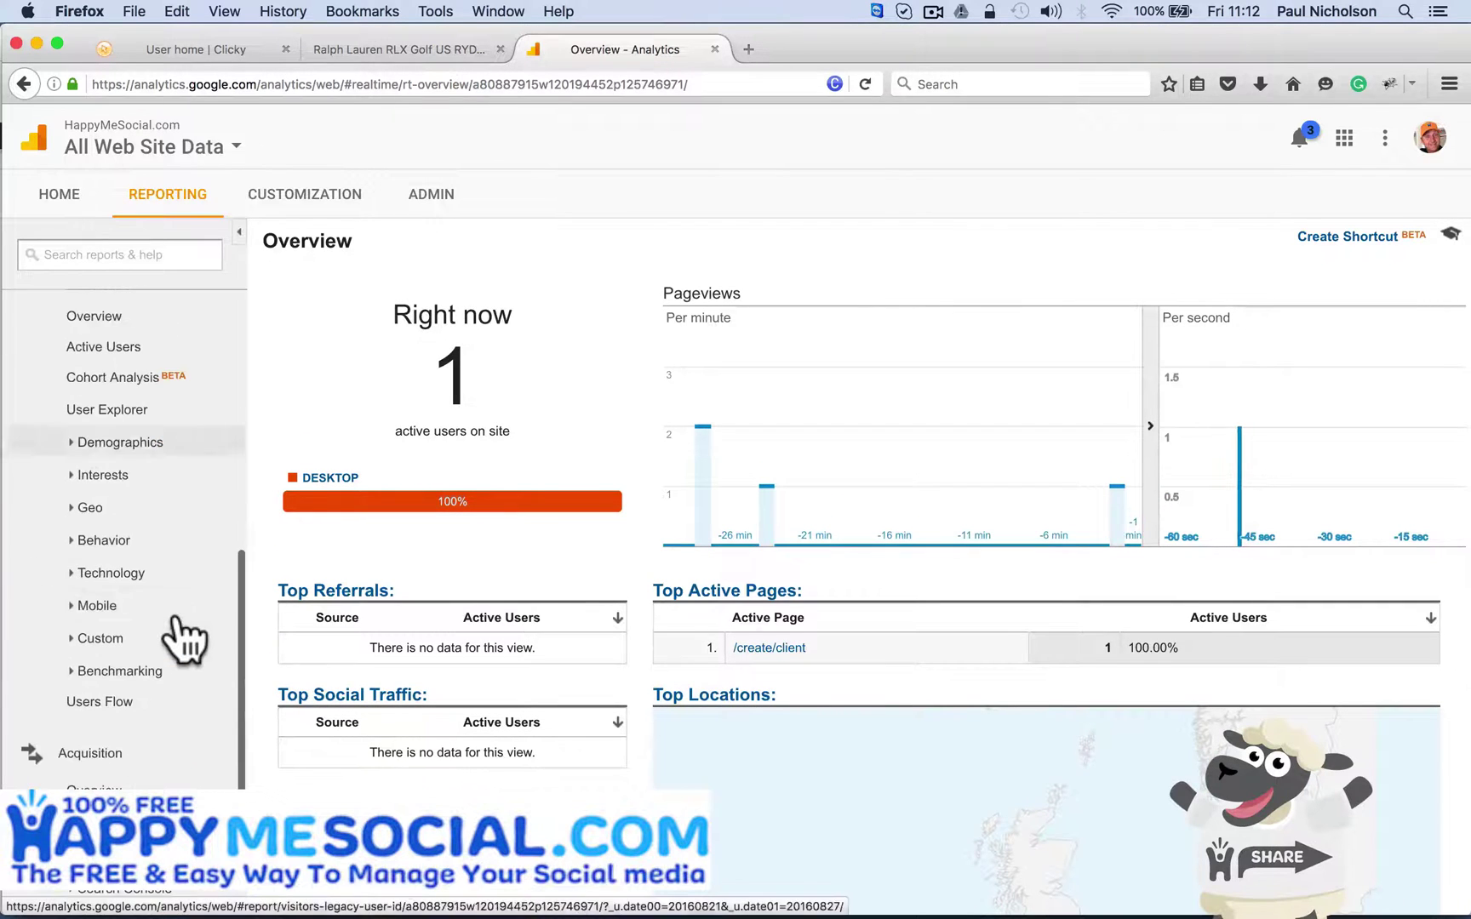
scroll(158, 729, "down", 2)
scroll(159, 728, "up", 3)
scroll(126, 516, "up", 1)
Review the Demographics and Audience overviews, then return to the all-accounts home list
left_click(138, 526)
left_click(172, 562)
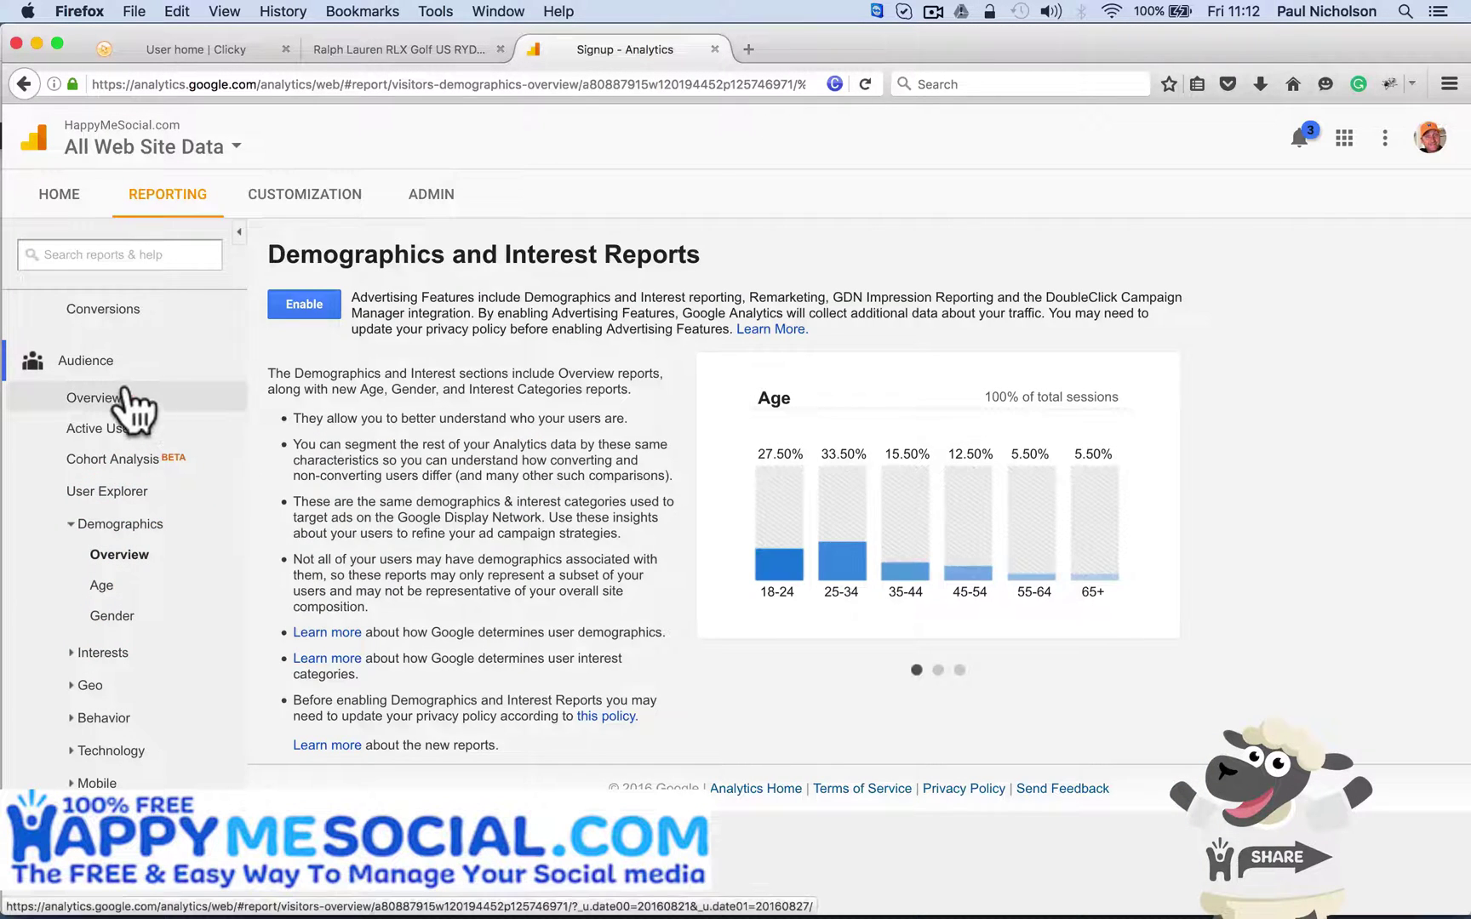
left_click(135, 365)
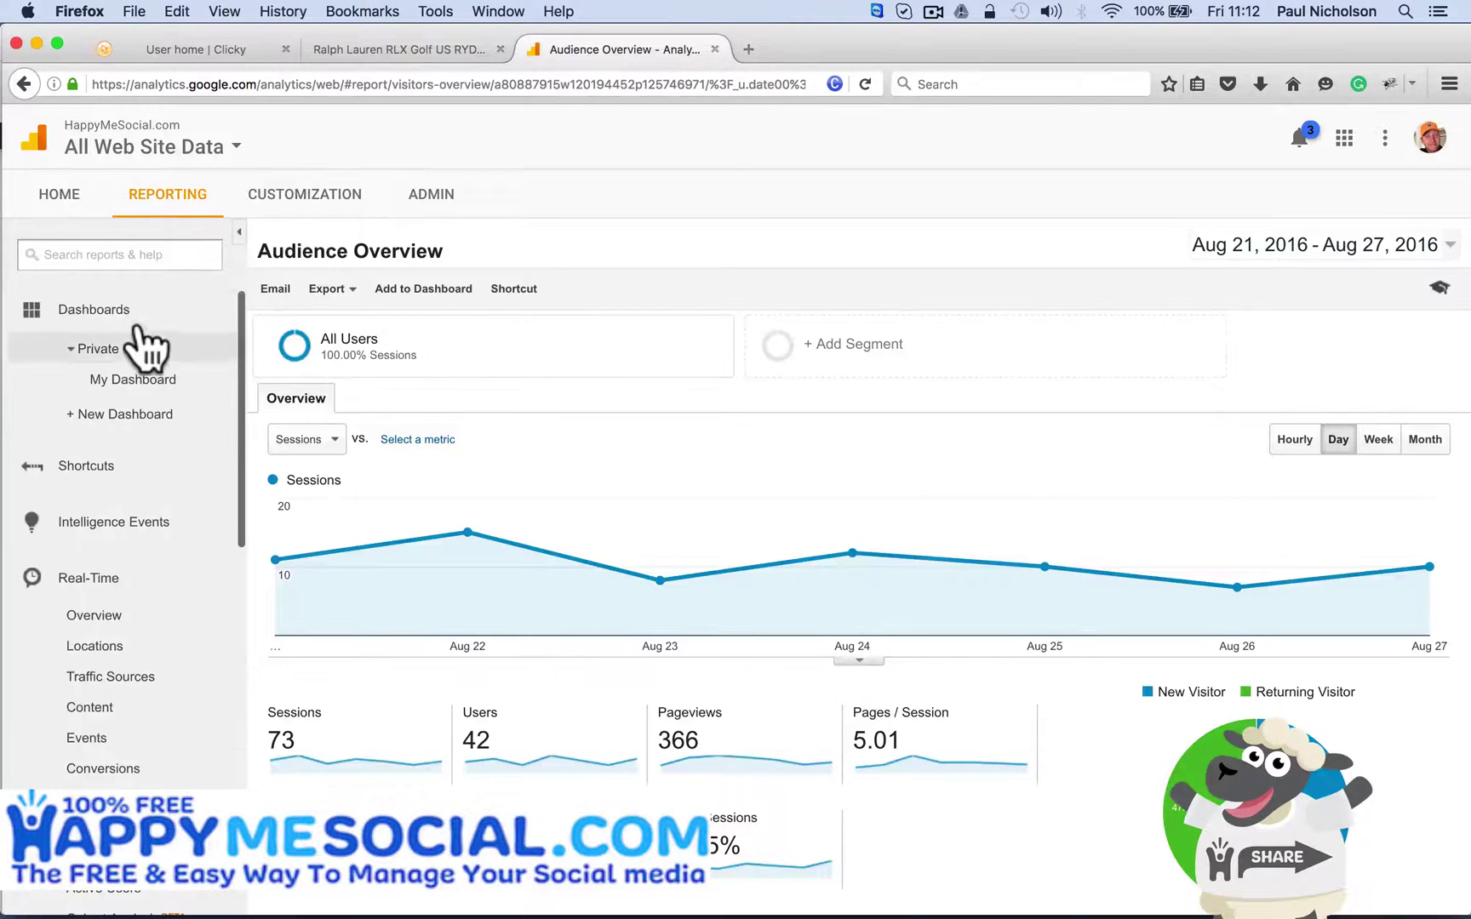
left_click(139, 323)
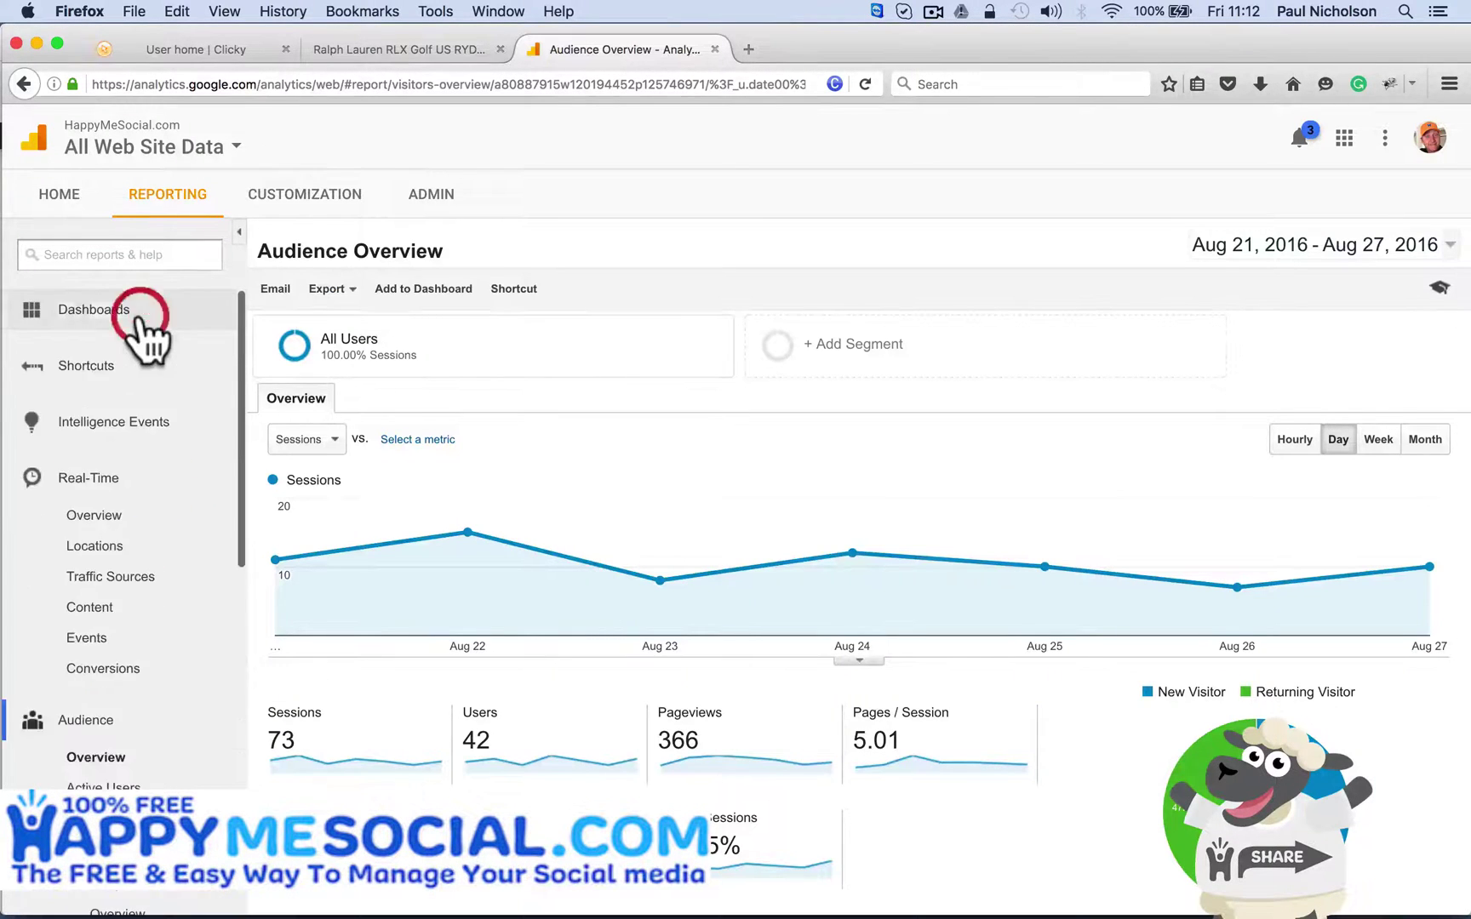
left_click(59, 194)
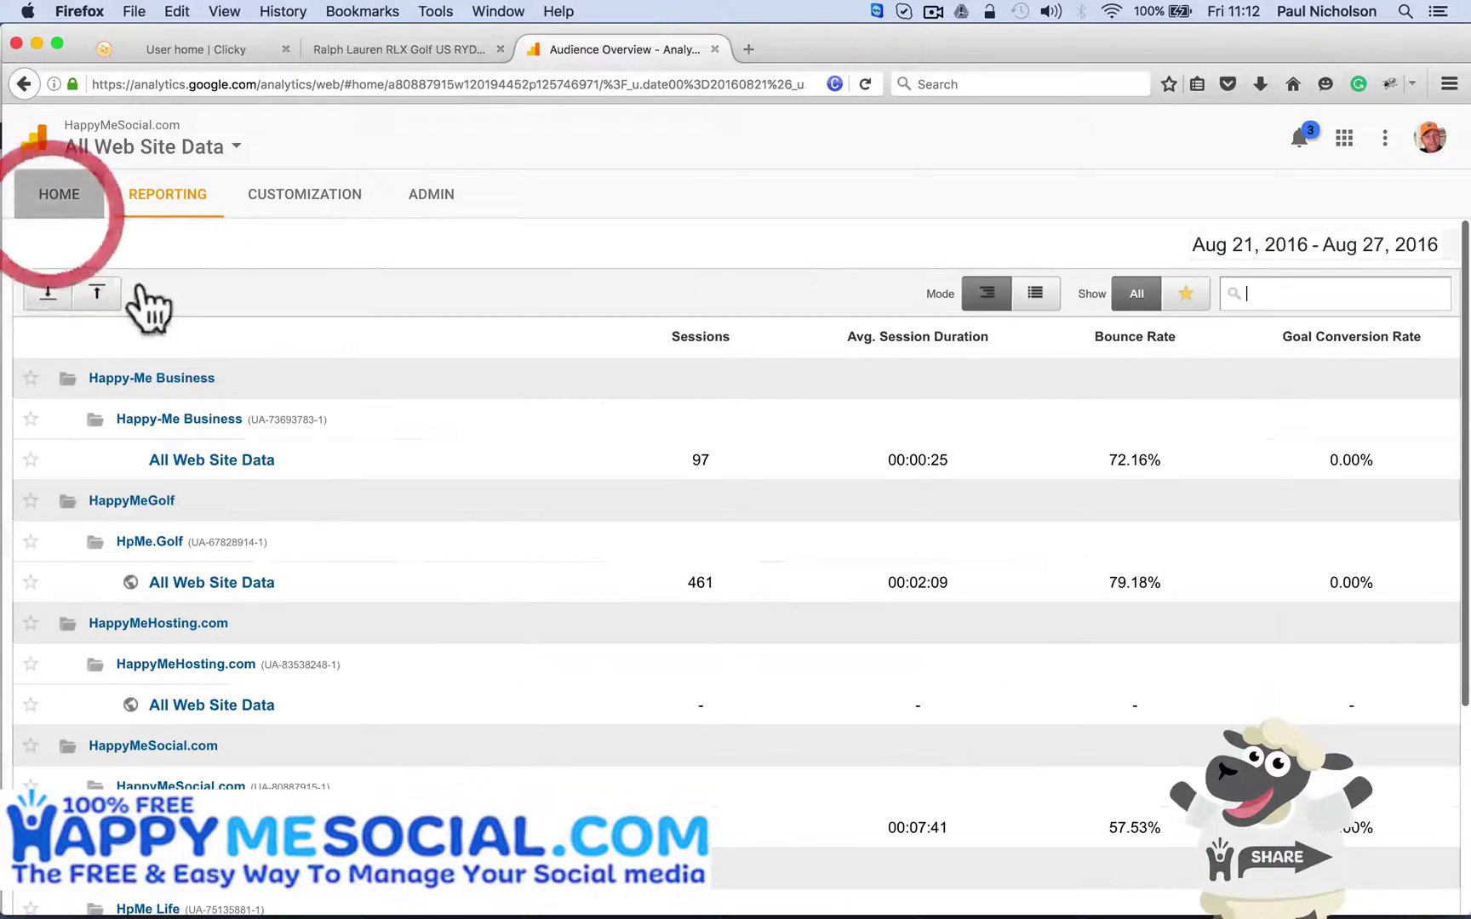
scroll(377, 620, "down", 3)
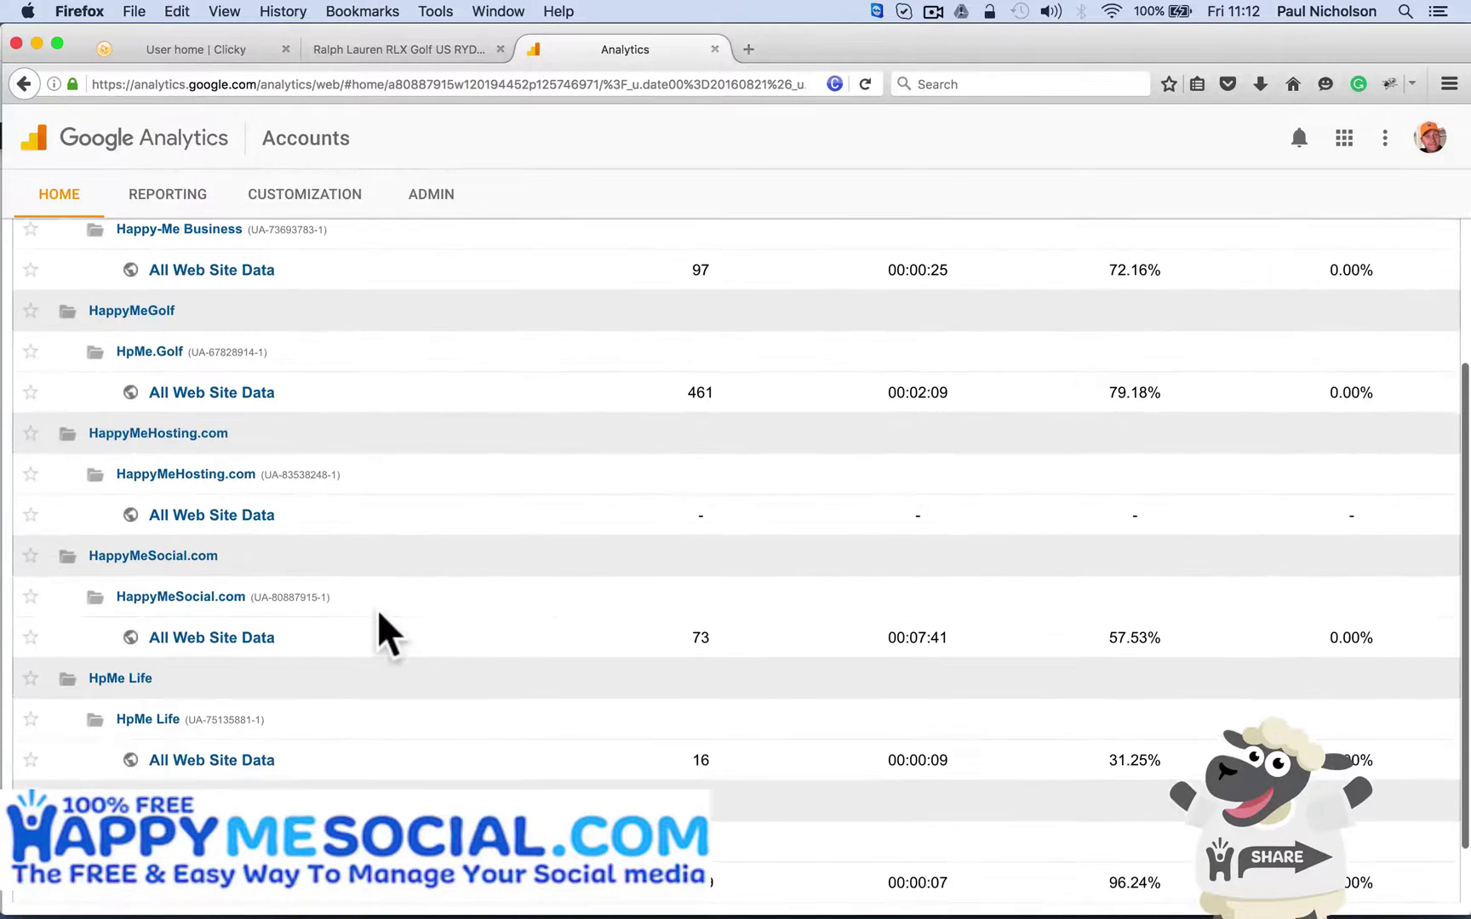
View the happymesocial.com Spy feed, then visit the site's Visual Composer page and return to Clicky
left_click(215, 48)
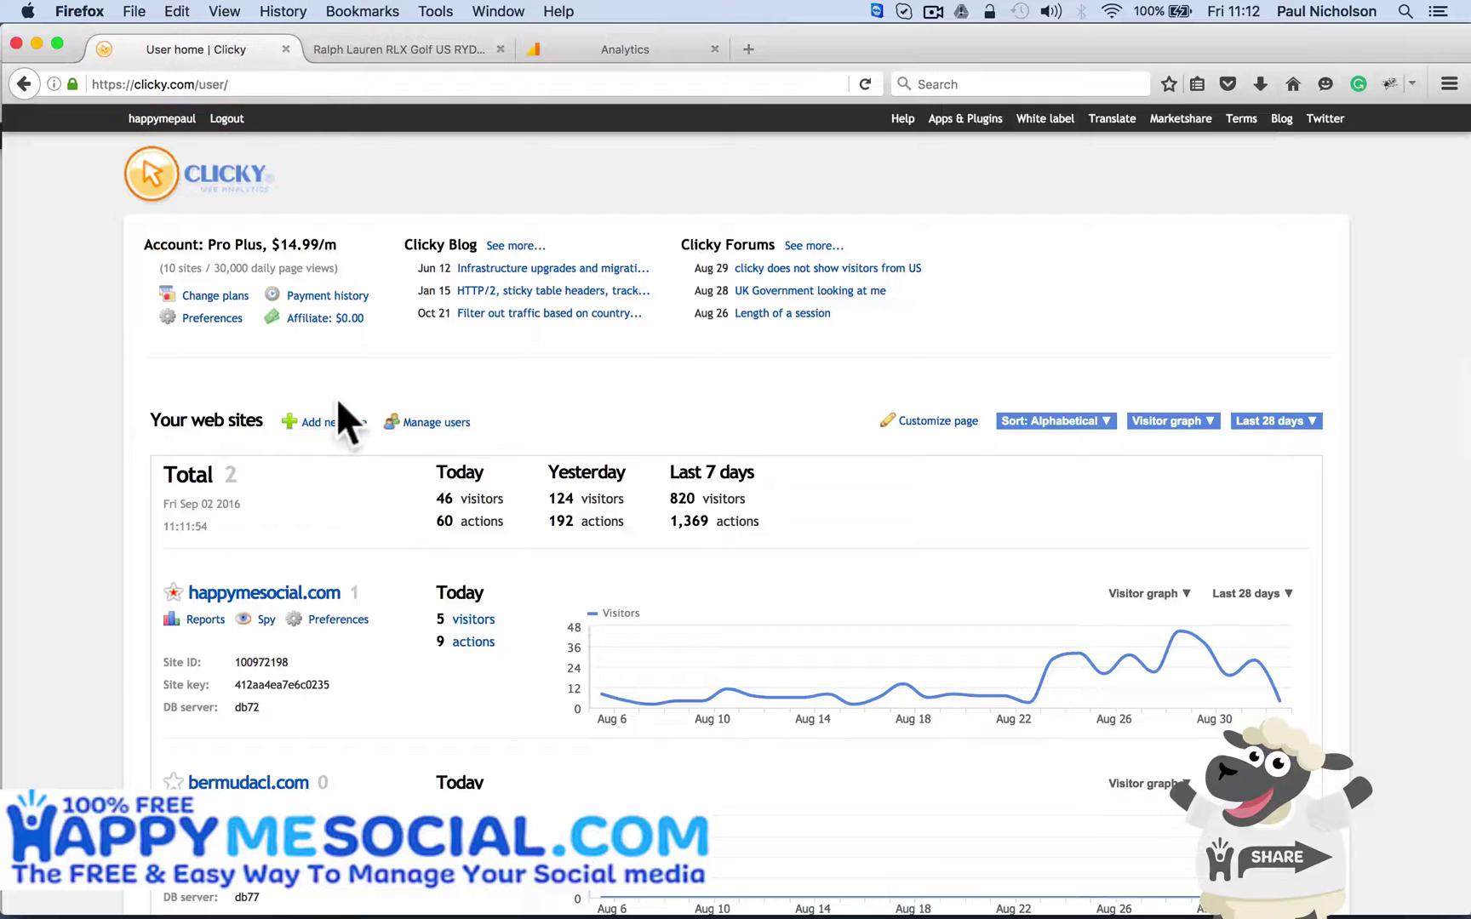
scroll(336, 398, "down", 3)
left_click(259, 455)
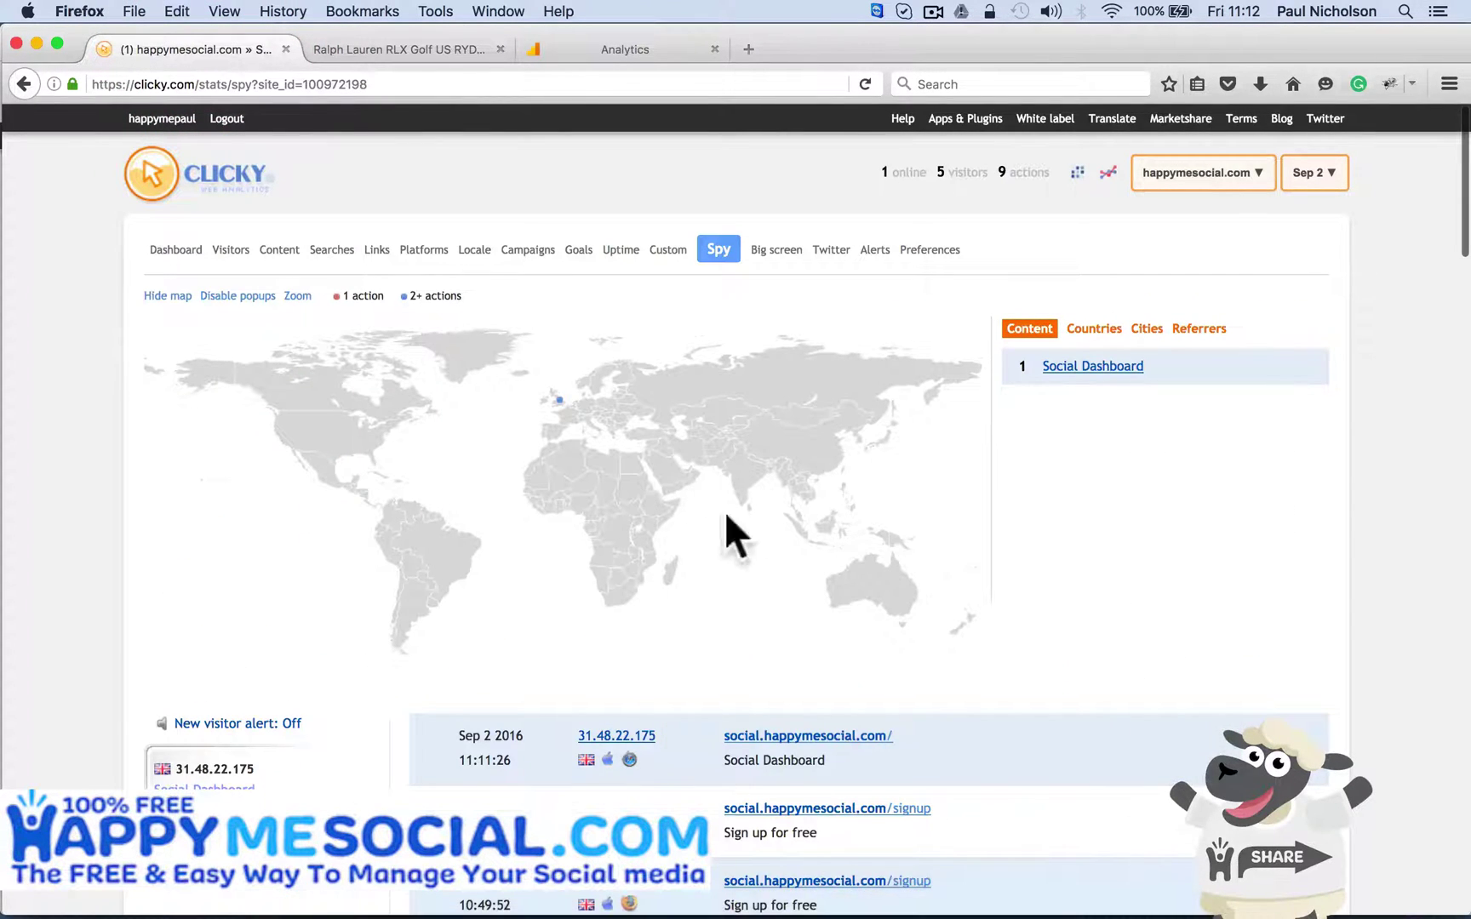
left_click(542, 903)
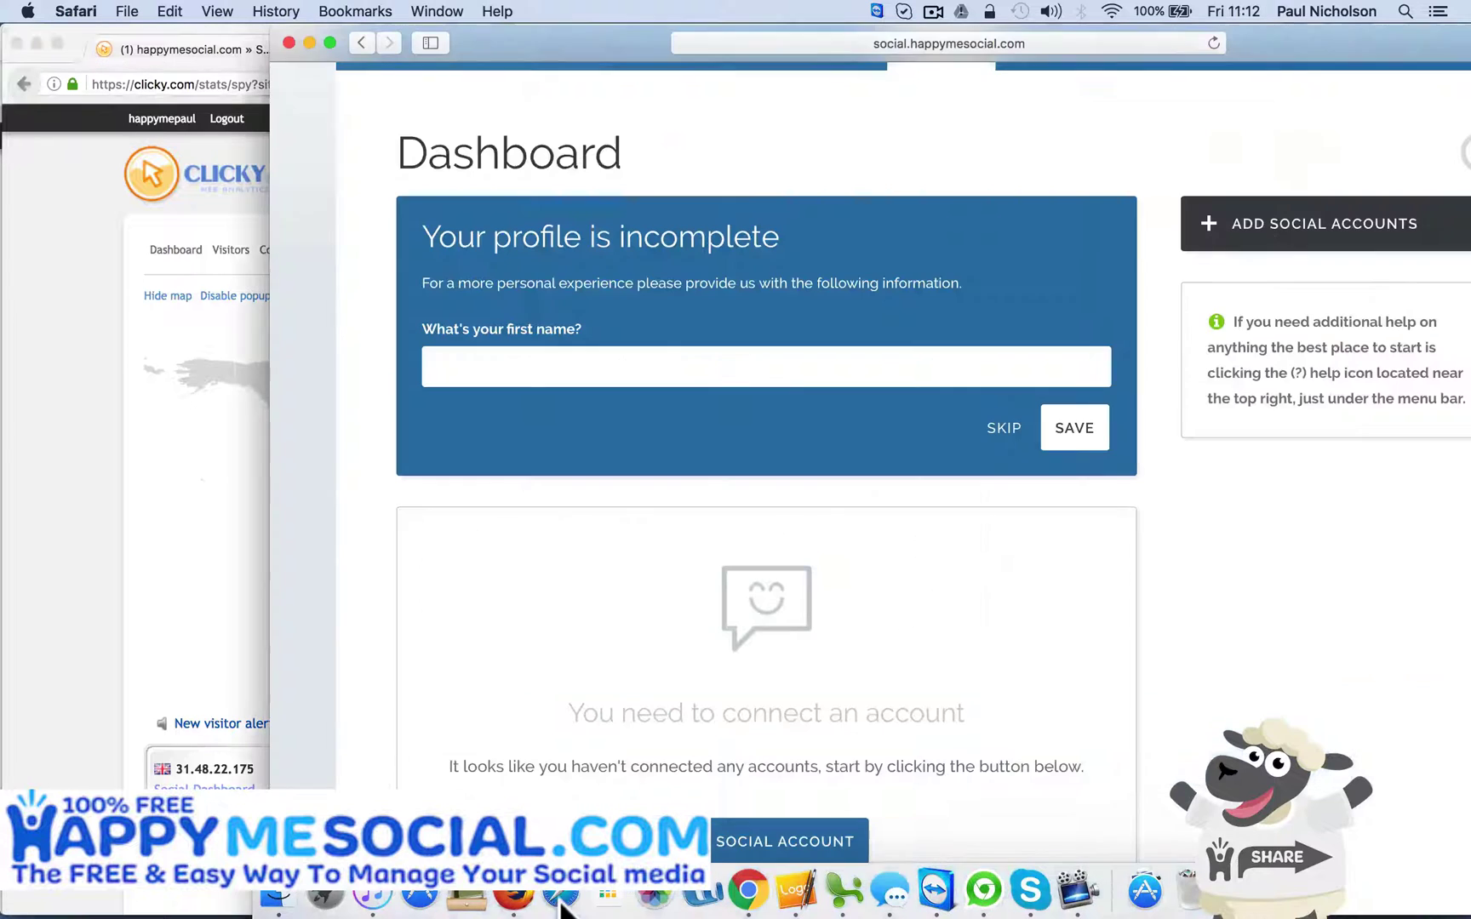
scroll(1046, 338, "up", 3)
left_click(1225, 281)
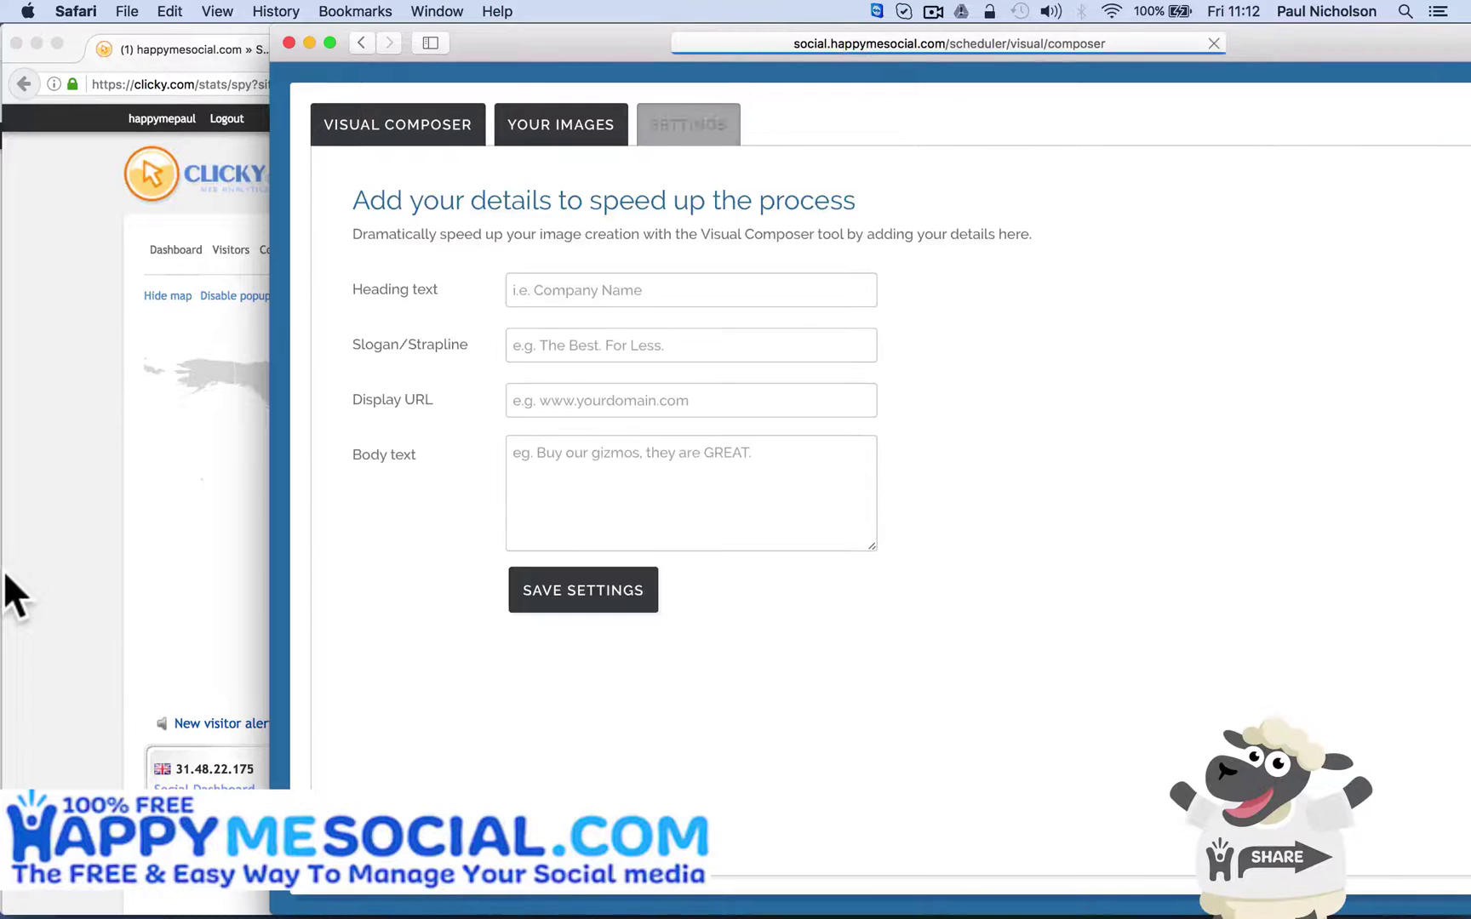
left_click(14, 595)
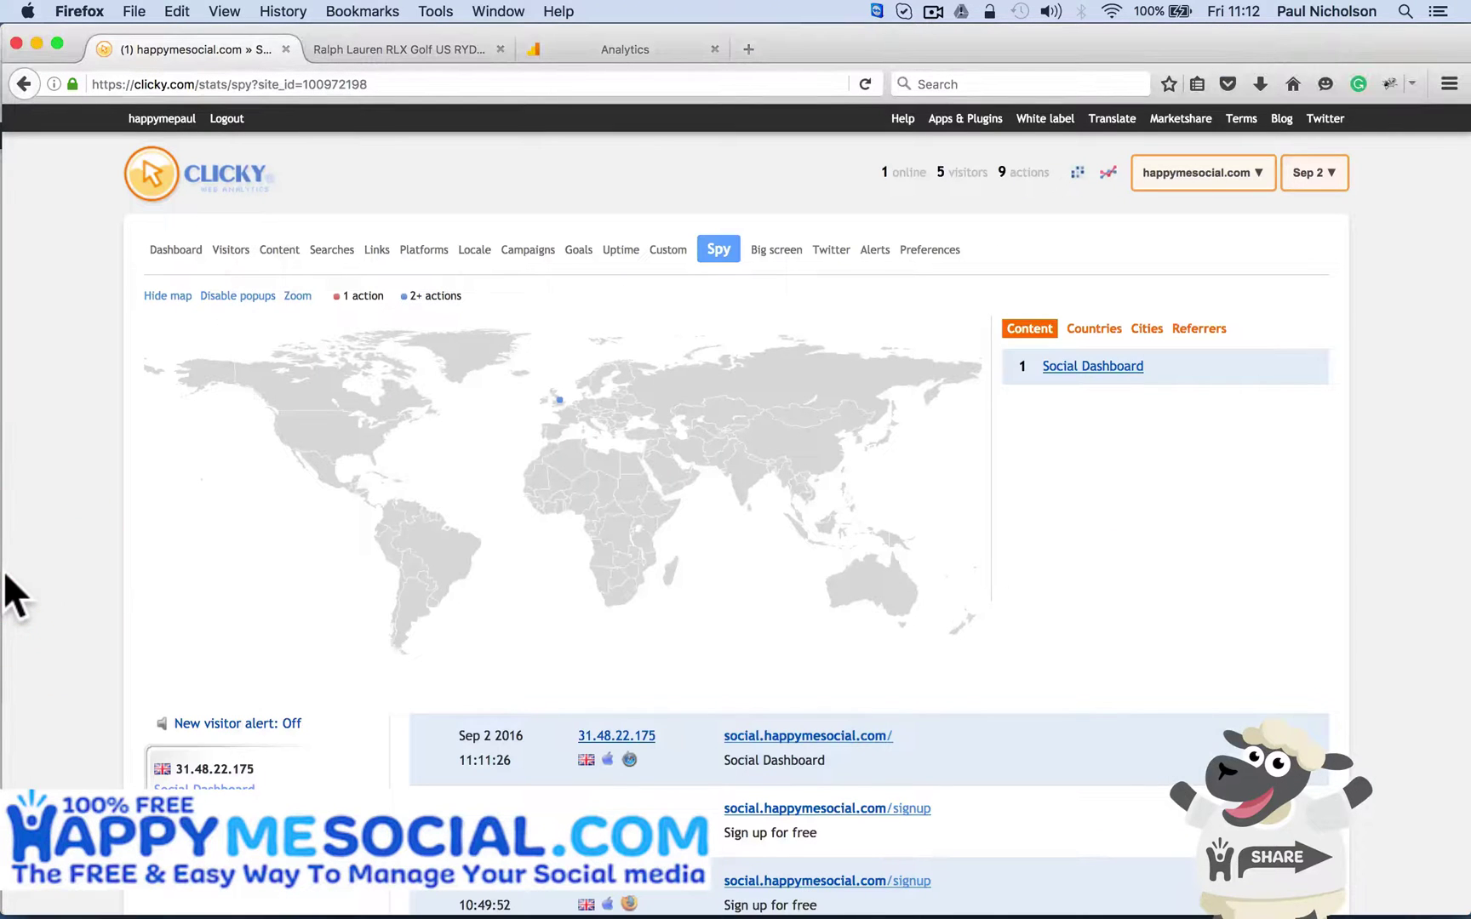
Reopen the happymesocial.com Spy view and launch its Big screen dashboard in a new tab
left_click(219, 186)
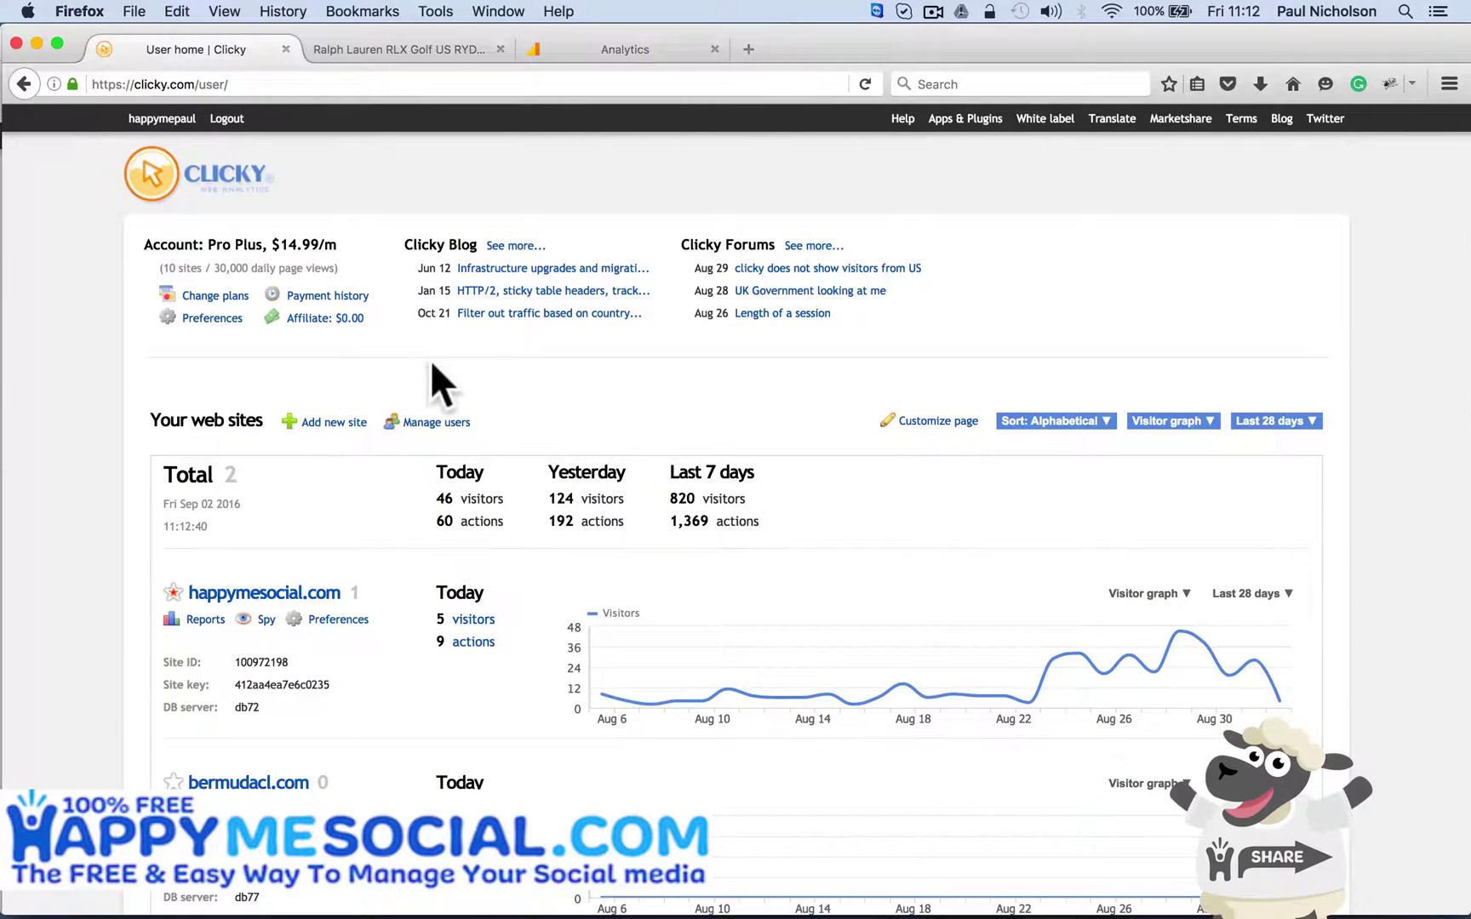
left_click(267, 619)
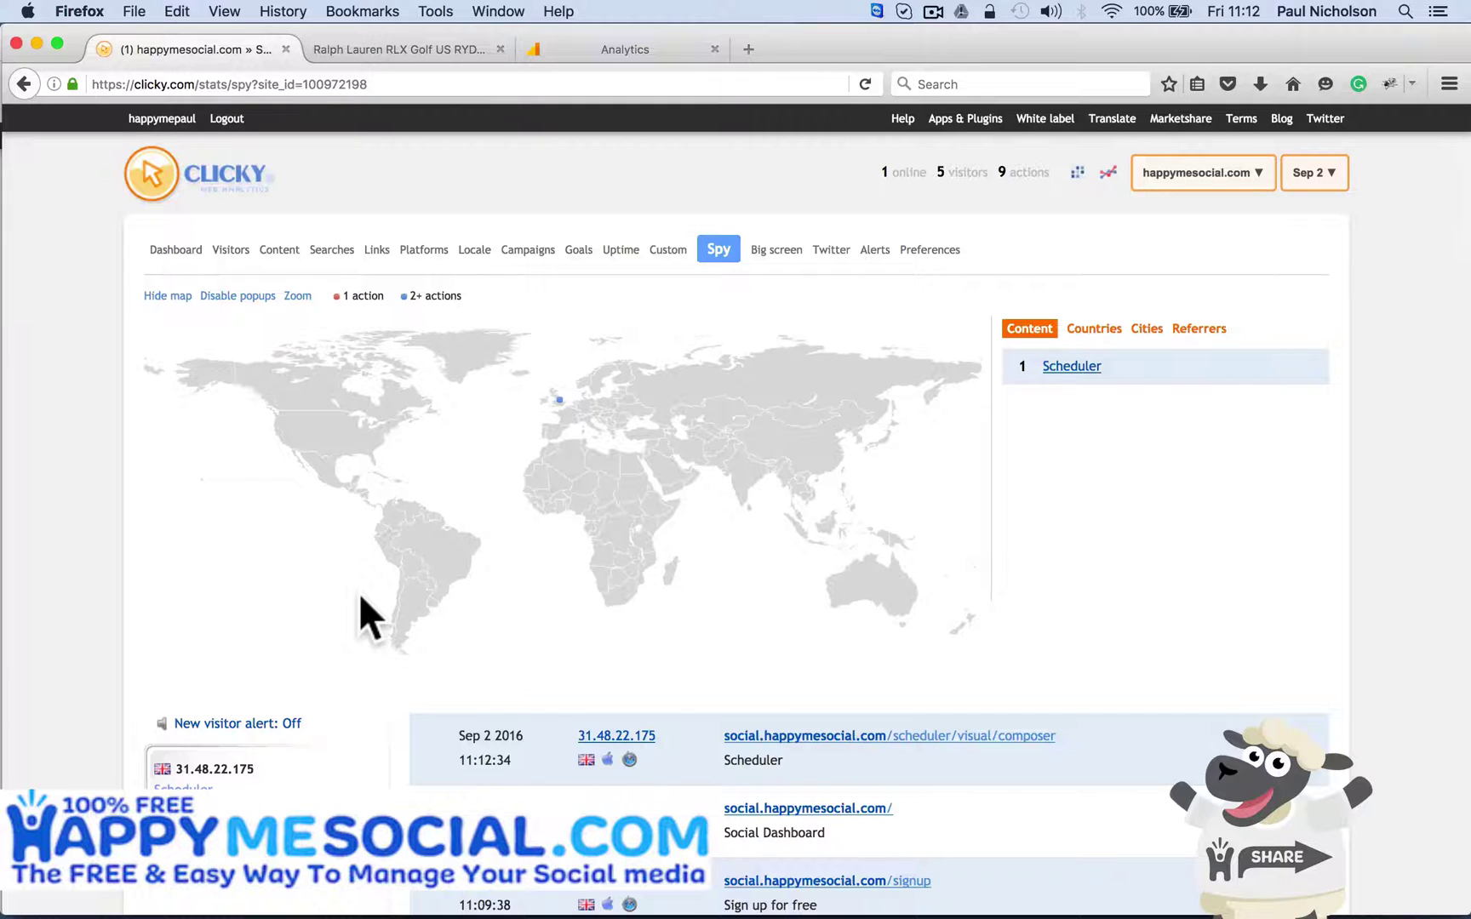
left_click(760, 252)
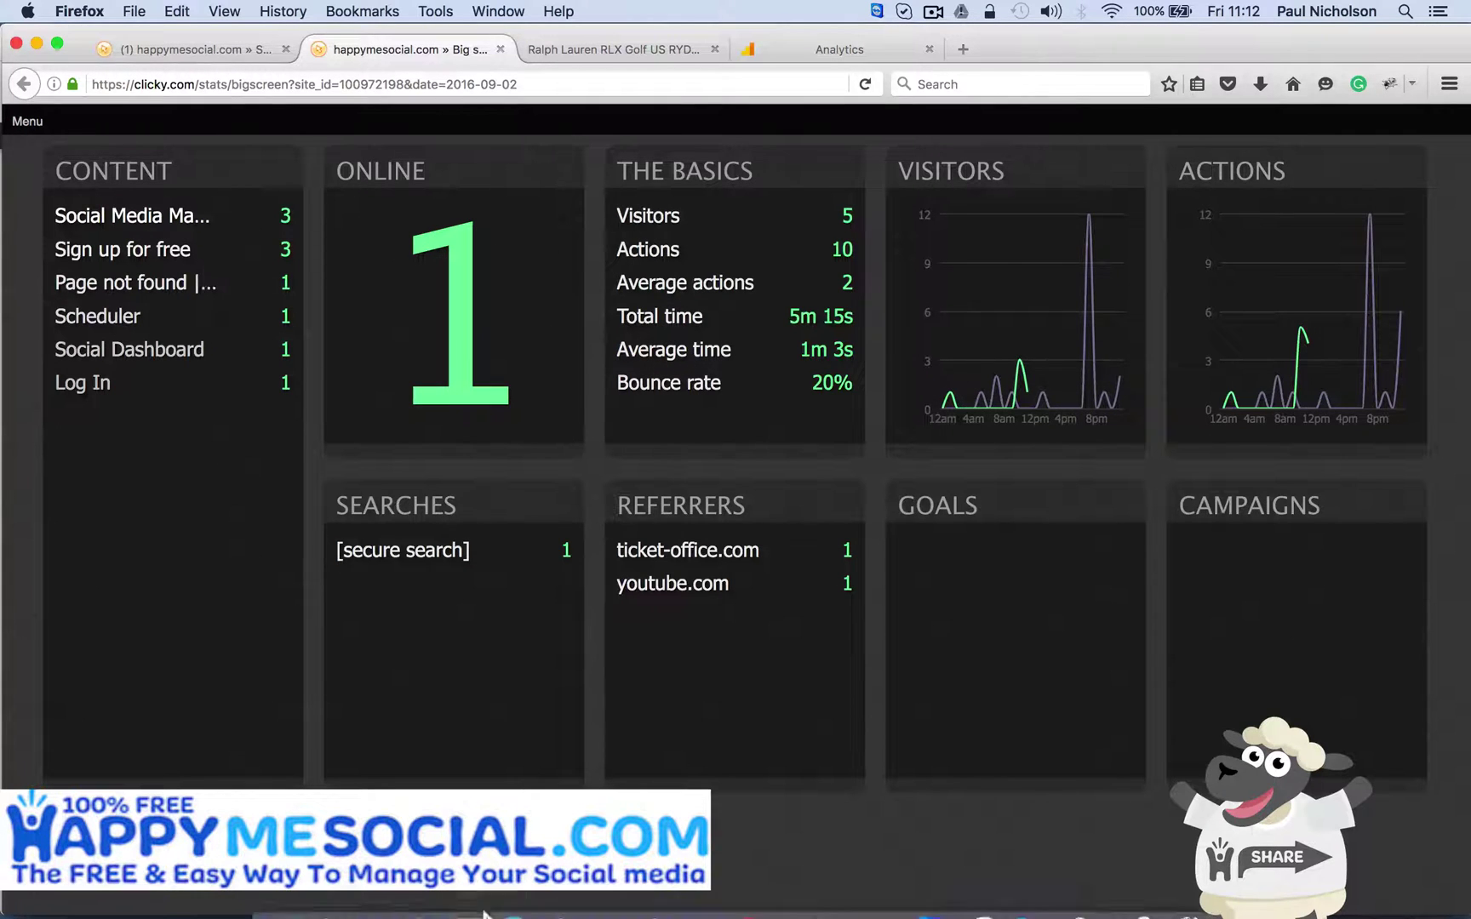
Enlarge the HappyMeSocial site window and view its social Statistics page
left_click(560, 893)
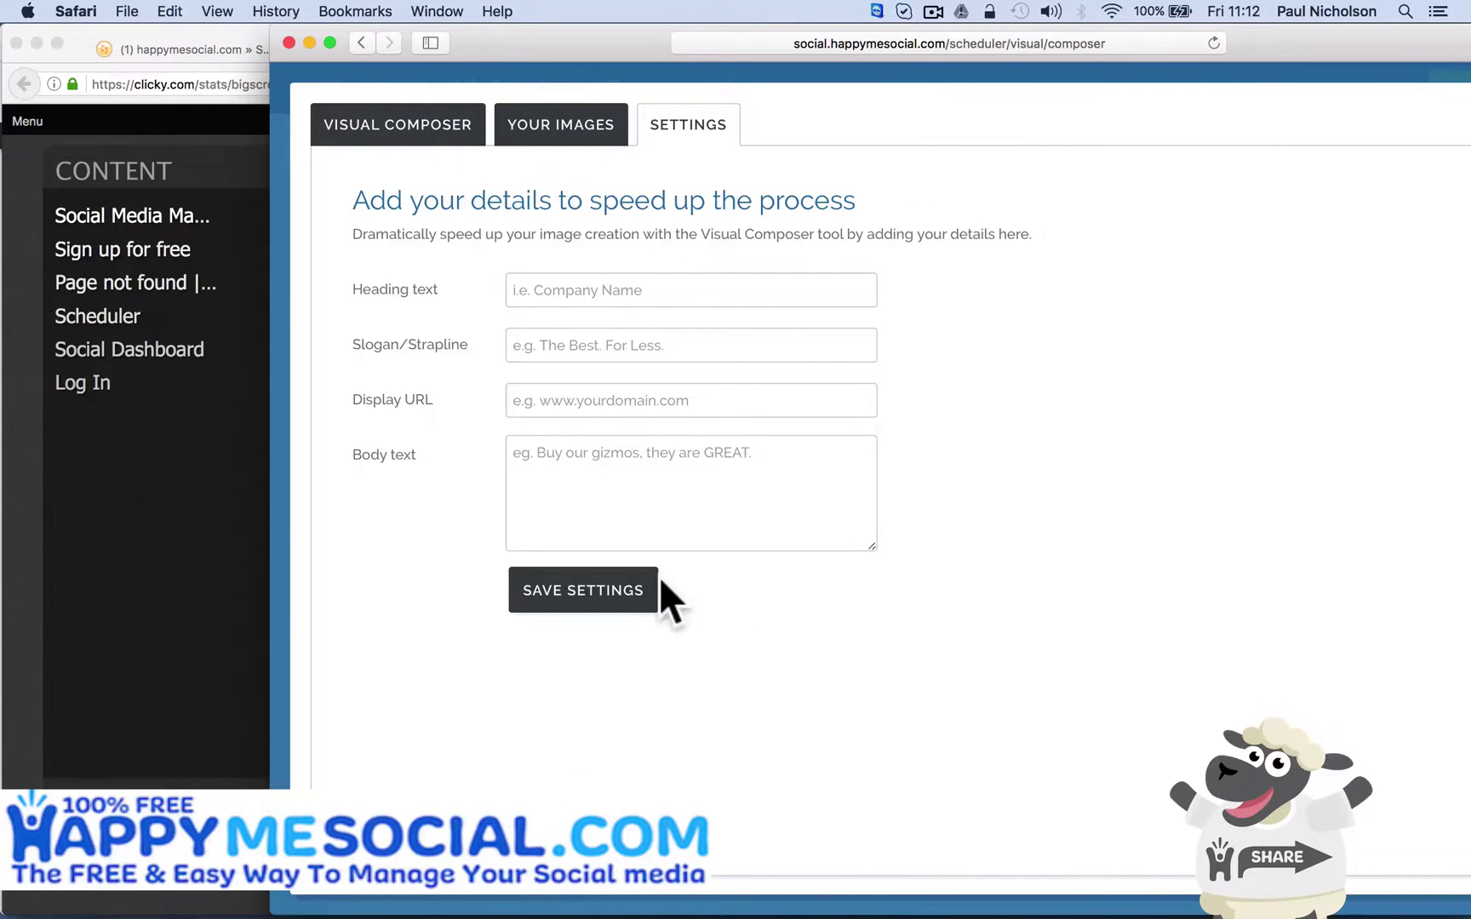
double_click(1309, 42)
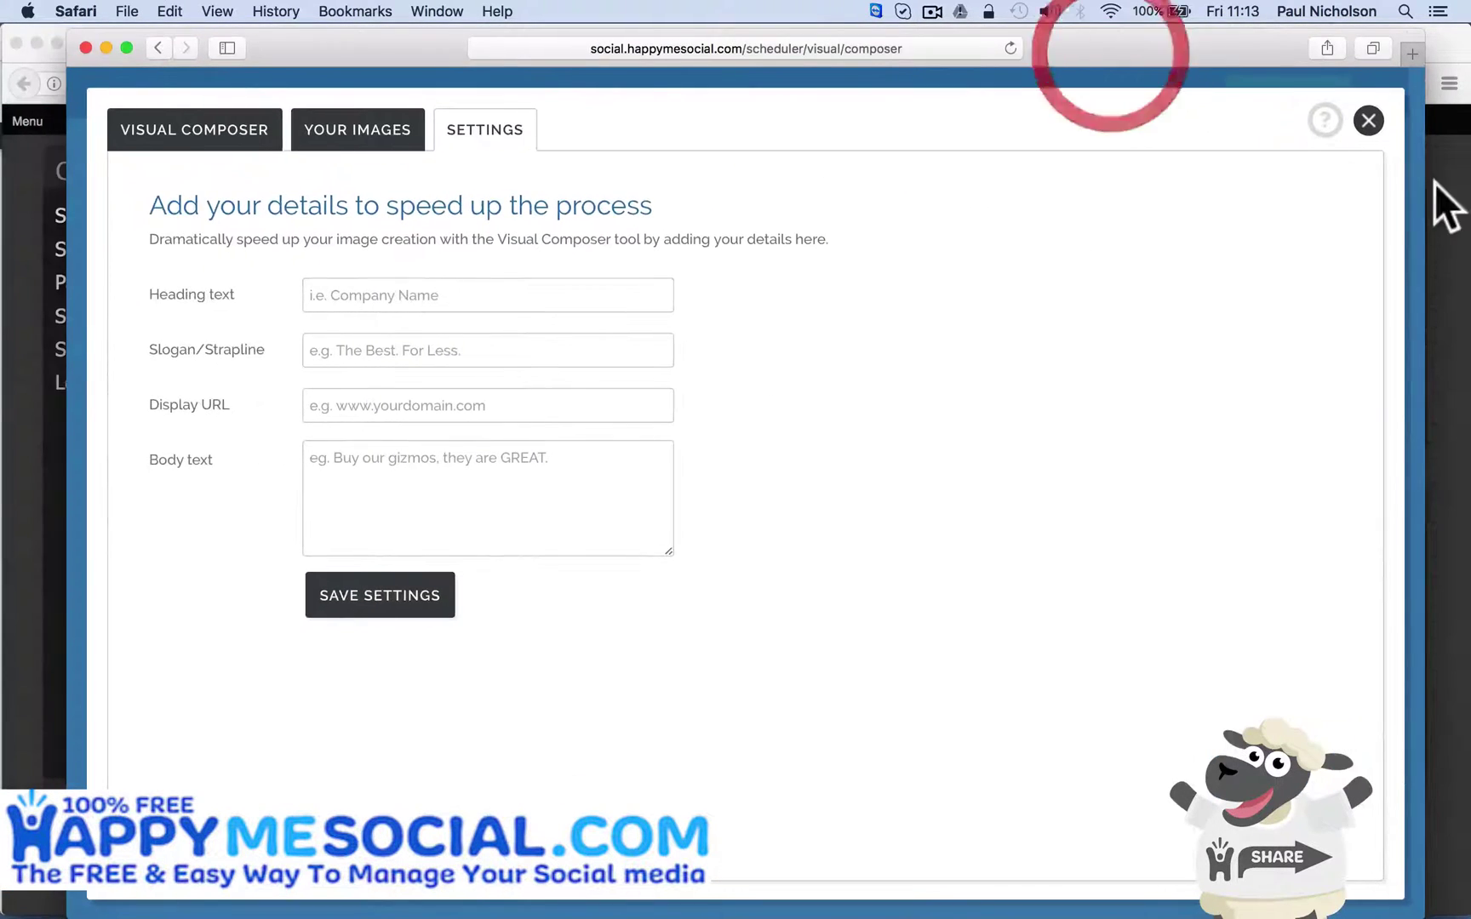
left_click(1369, 119)
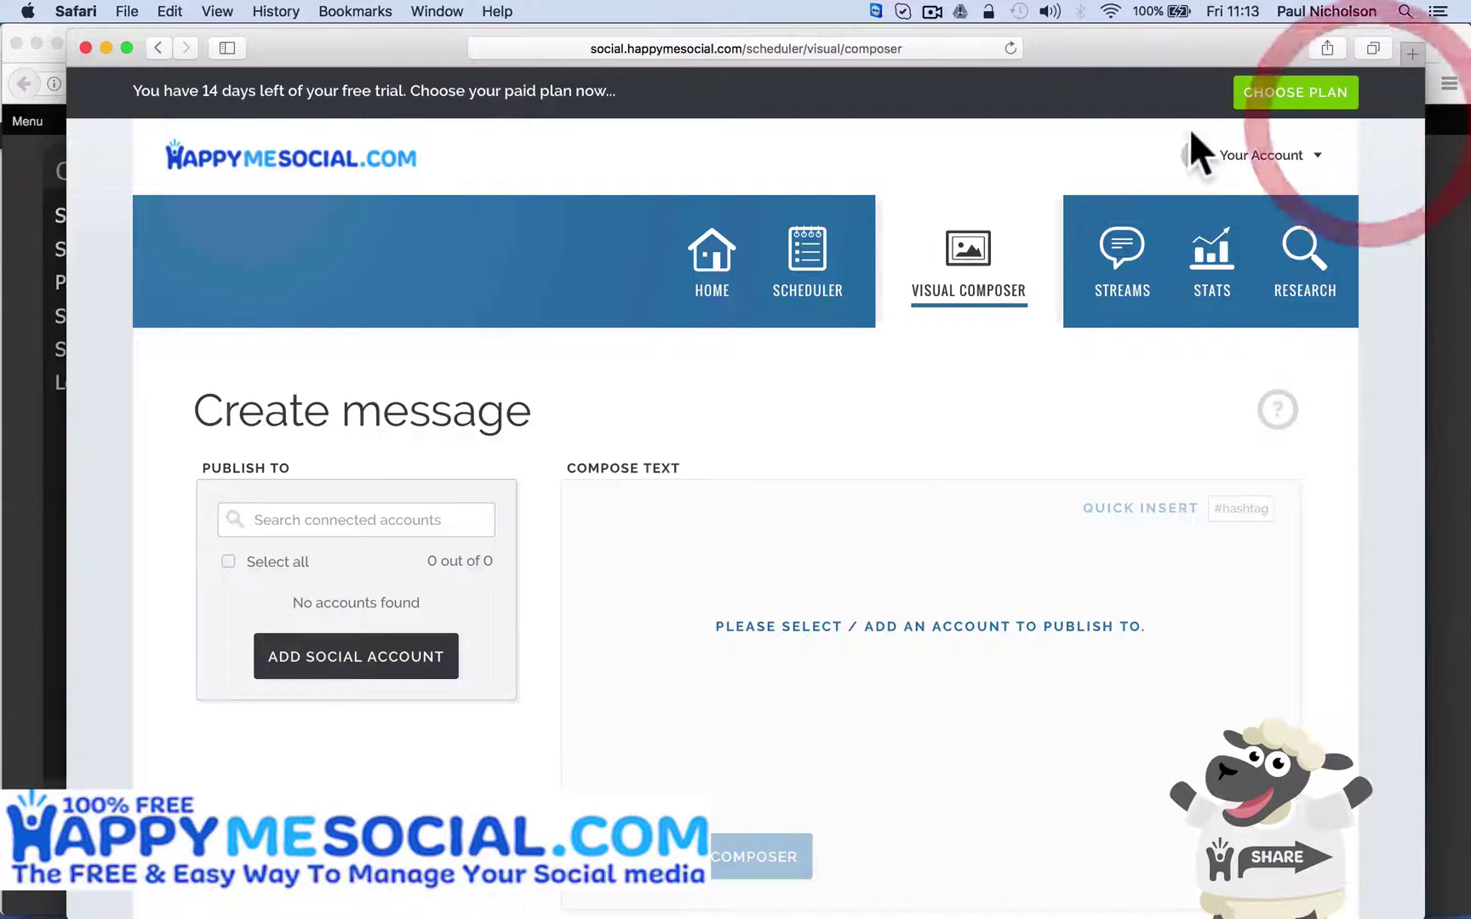
left_click(1216, 276)
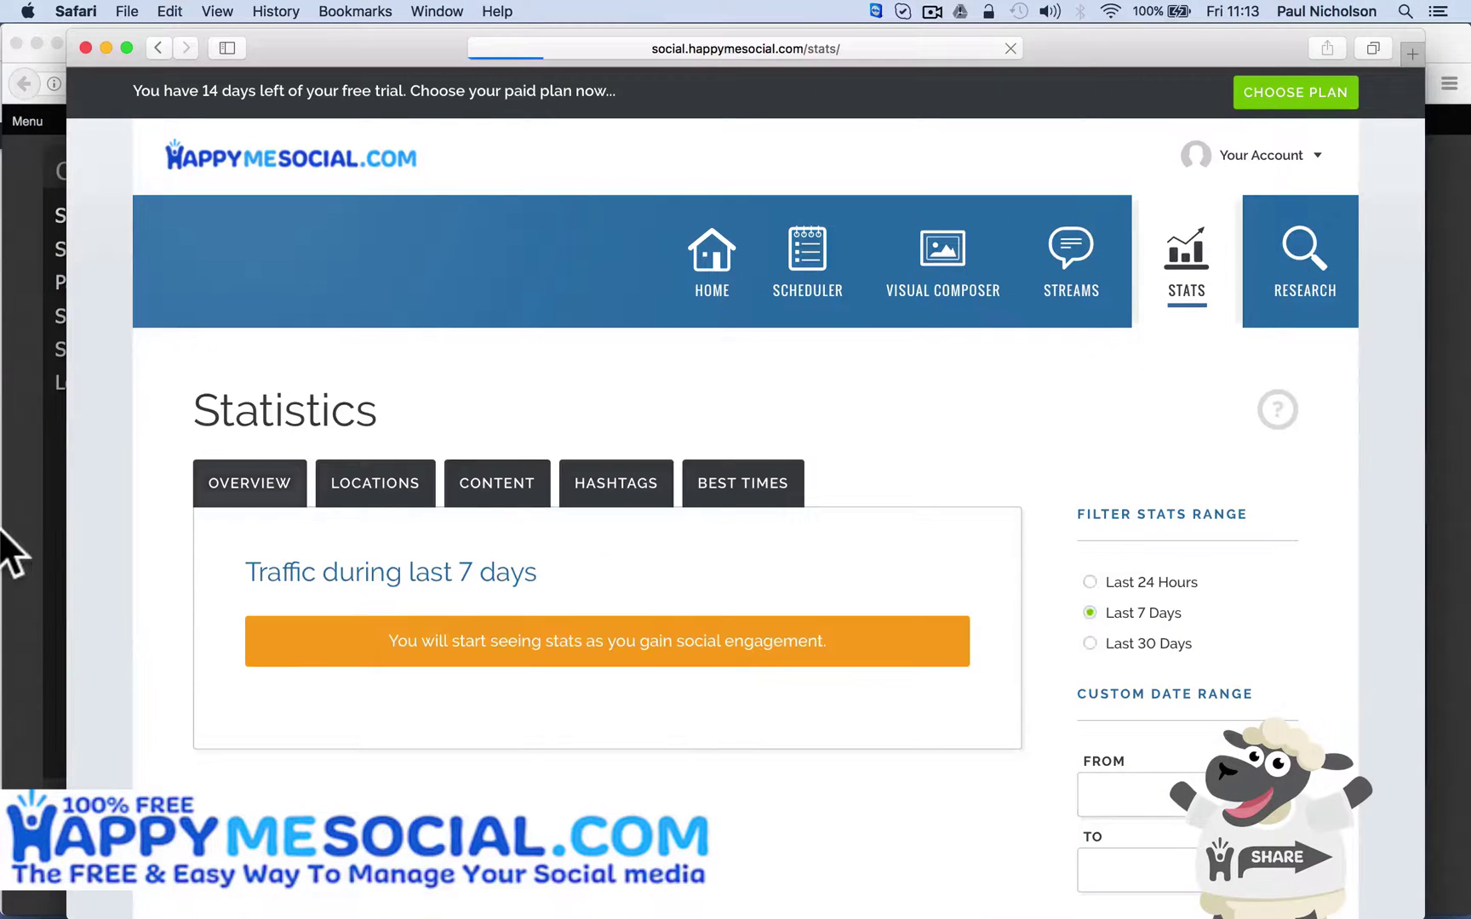
Return to Clicky's Spy tab for happymesocial.com and head back to the user home
left_click(11, 529)
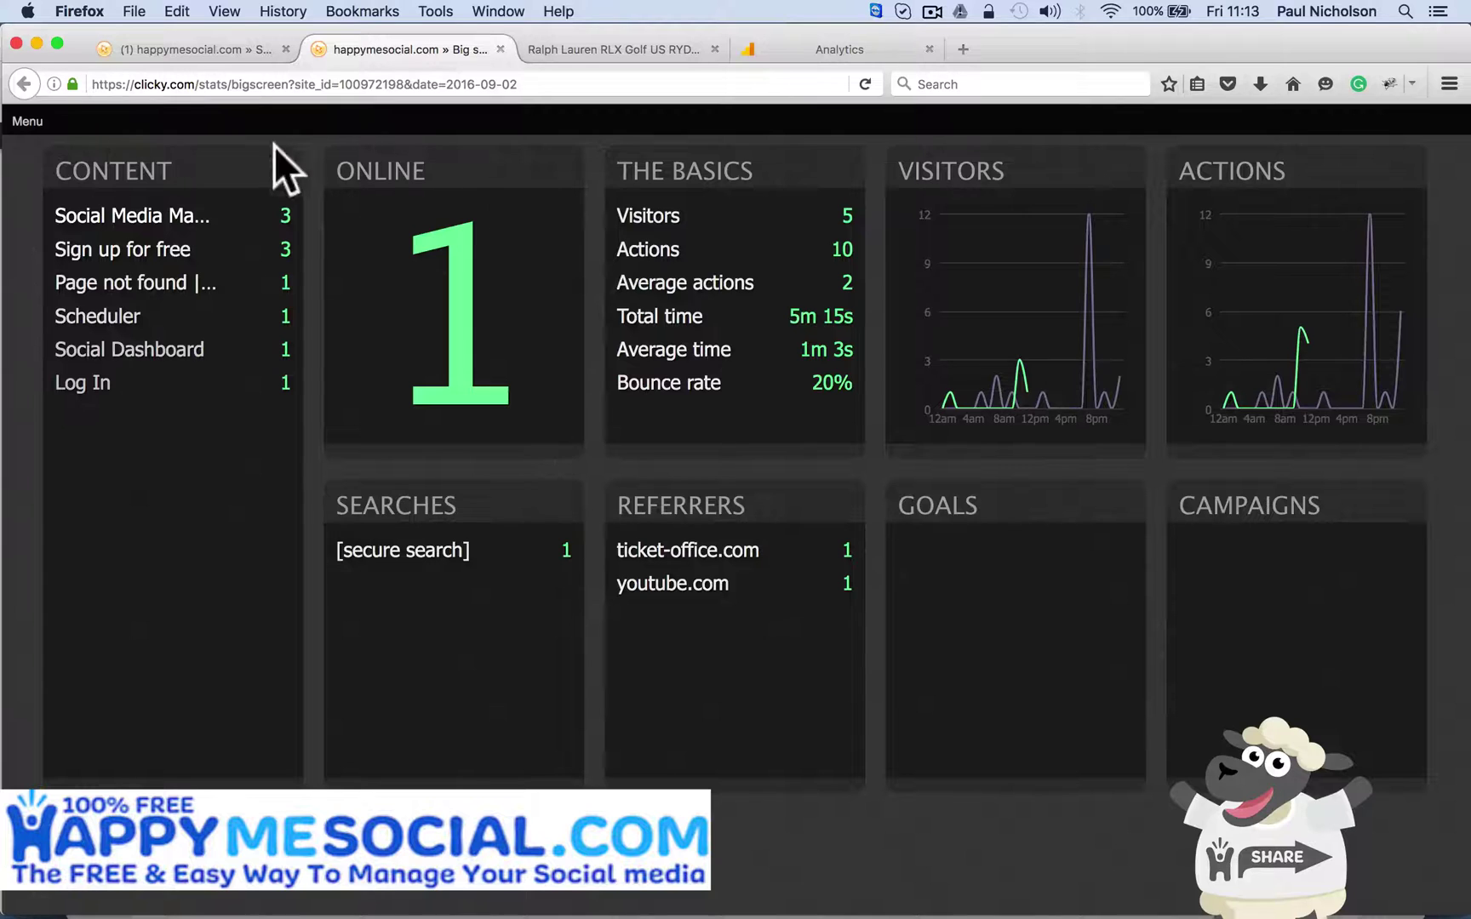
left_click(211, 50)
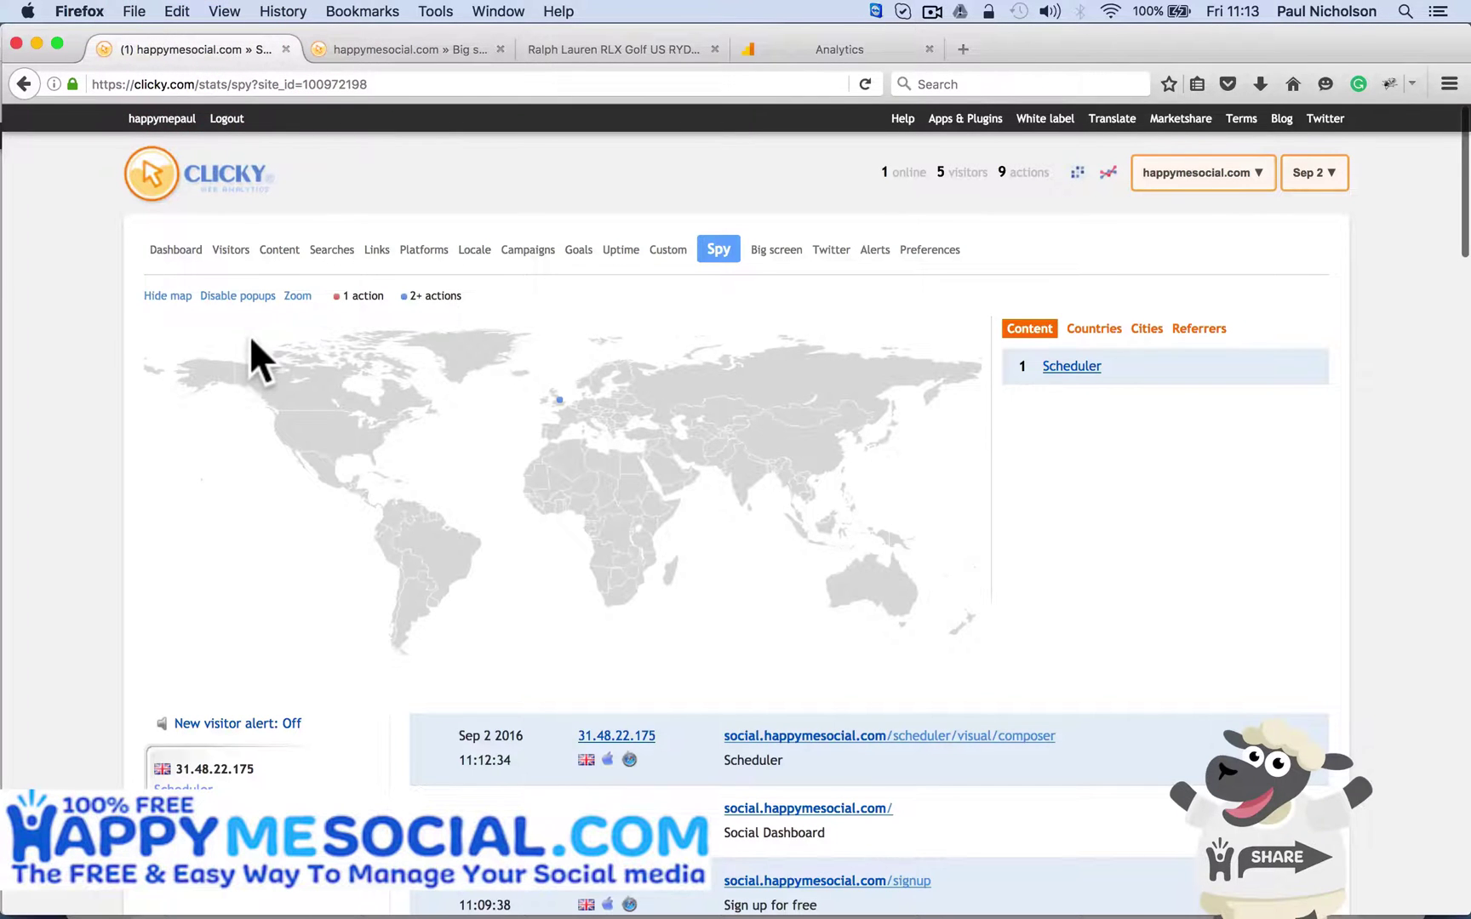
left_click(228, 182)
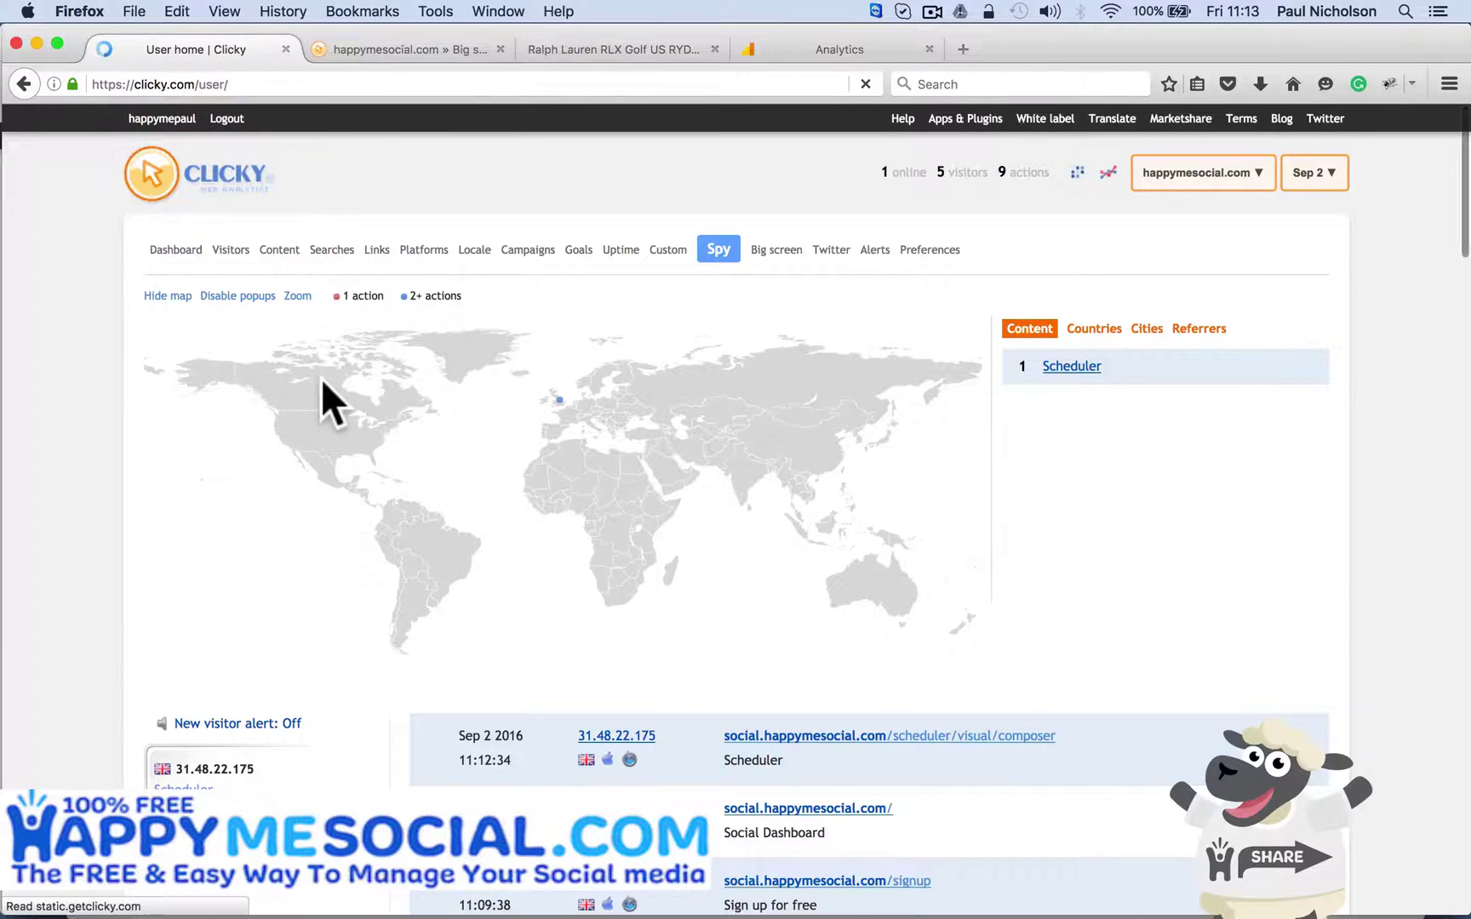
scroll(198, 511, "down", 3)
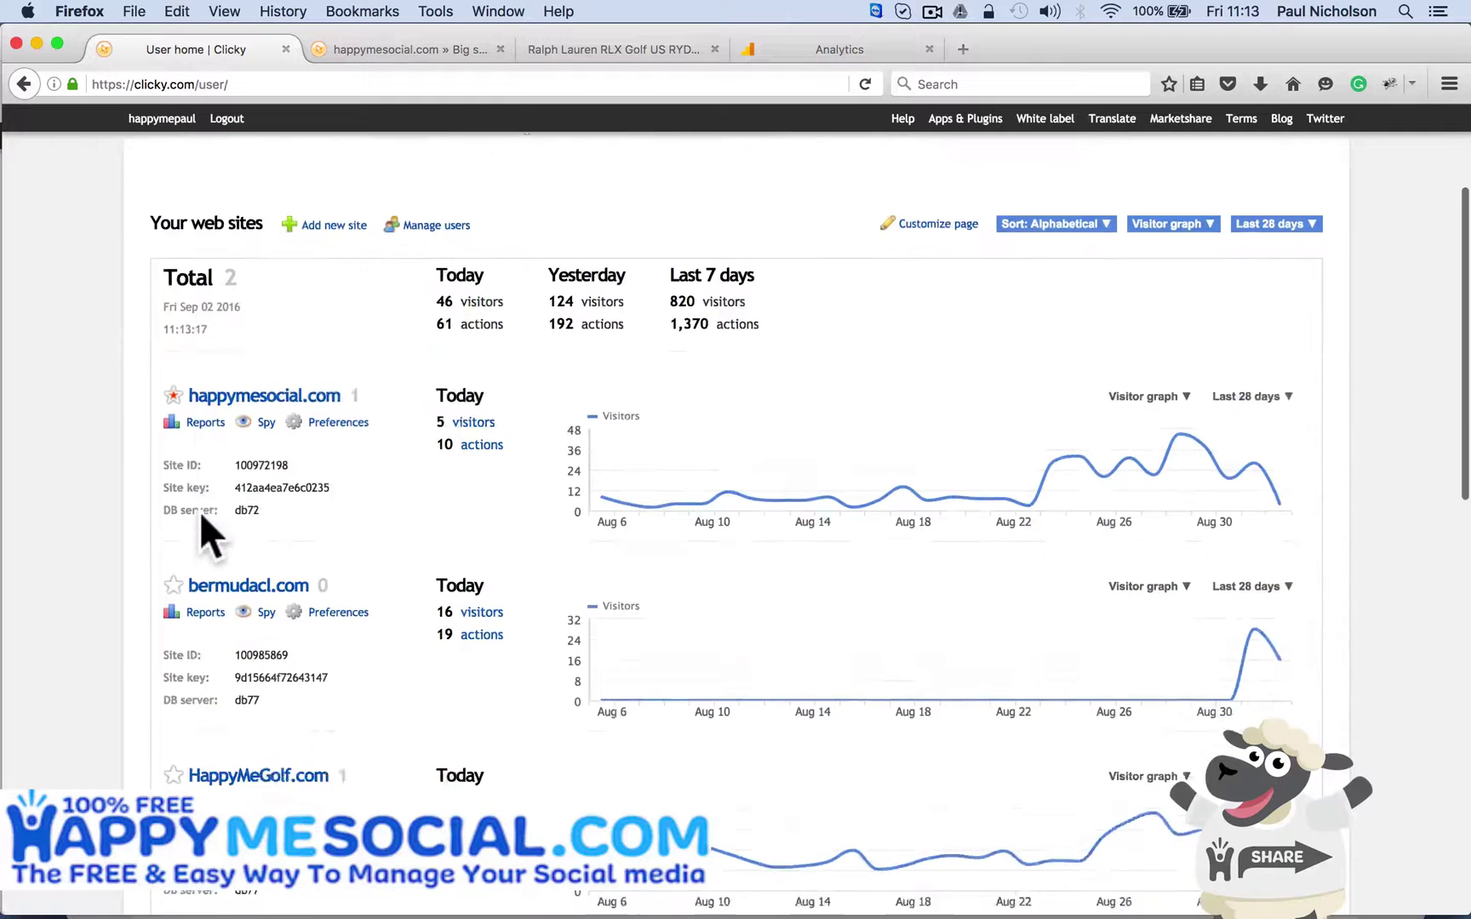
scroll(199, 511, "down", 2)
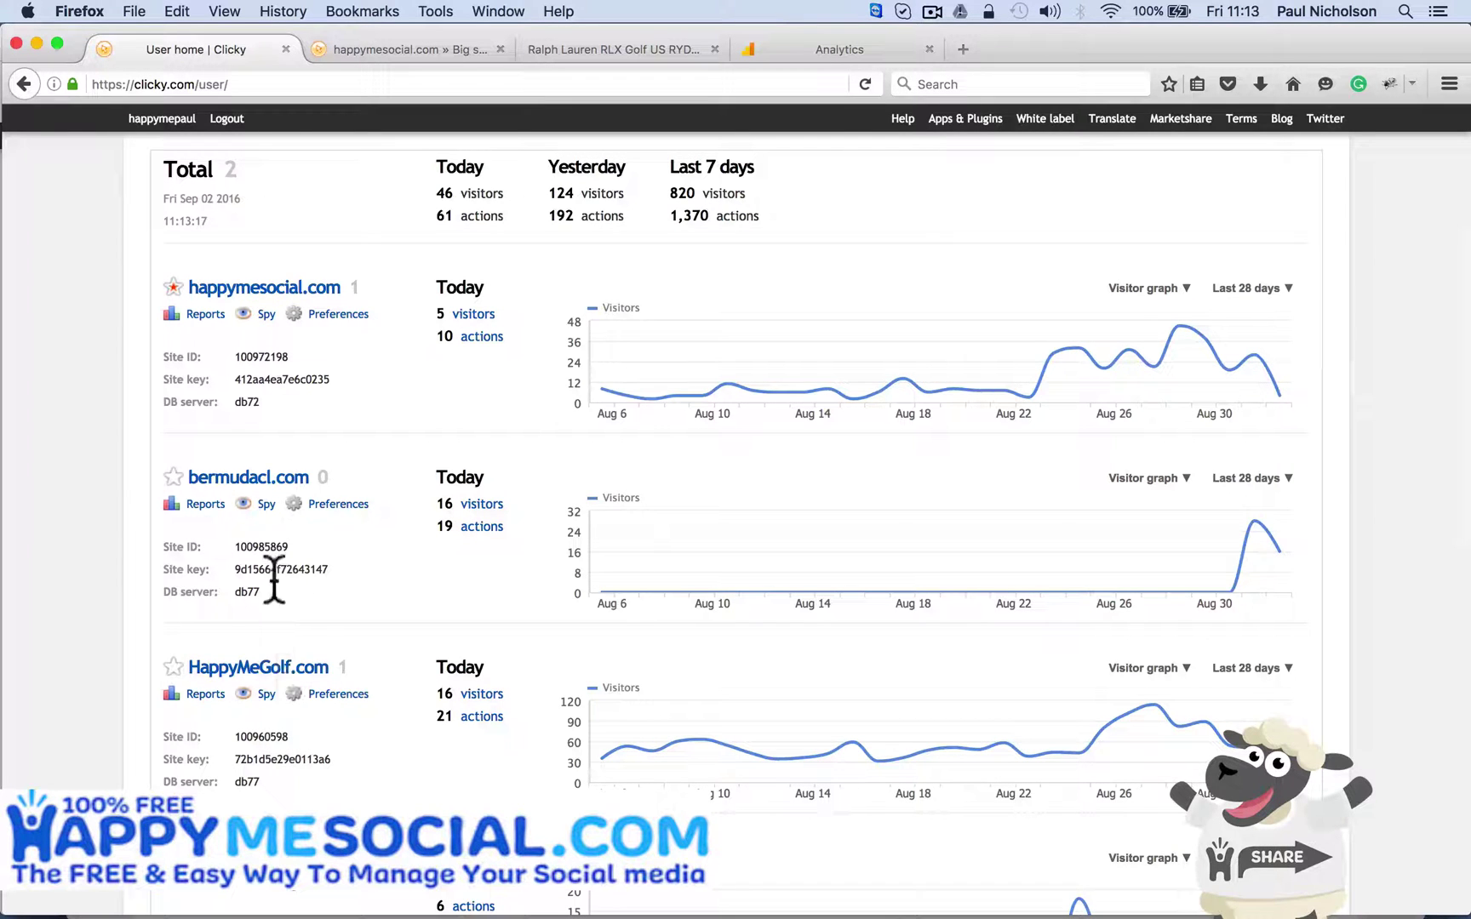
left_click(265, 694)
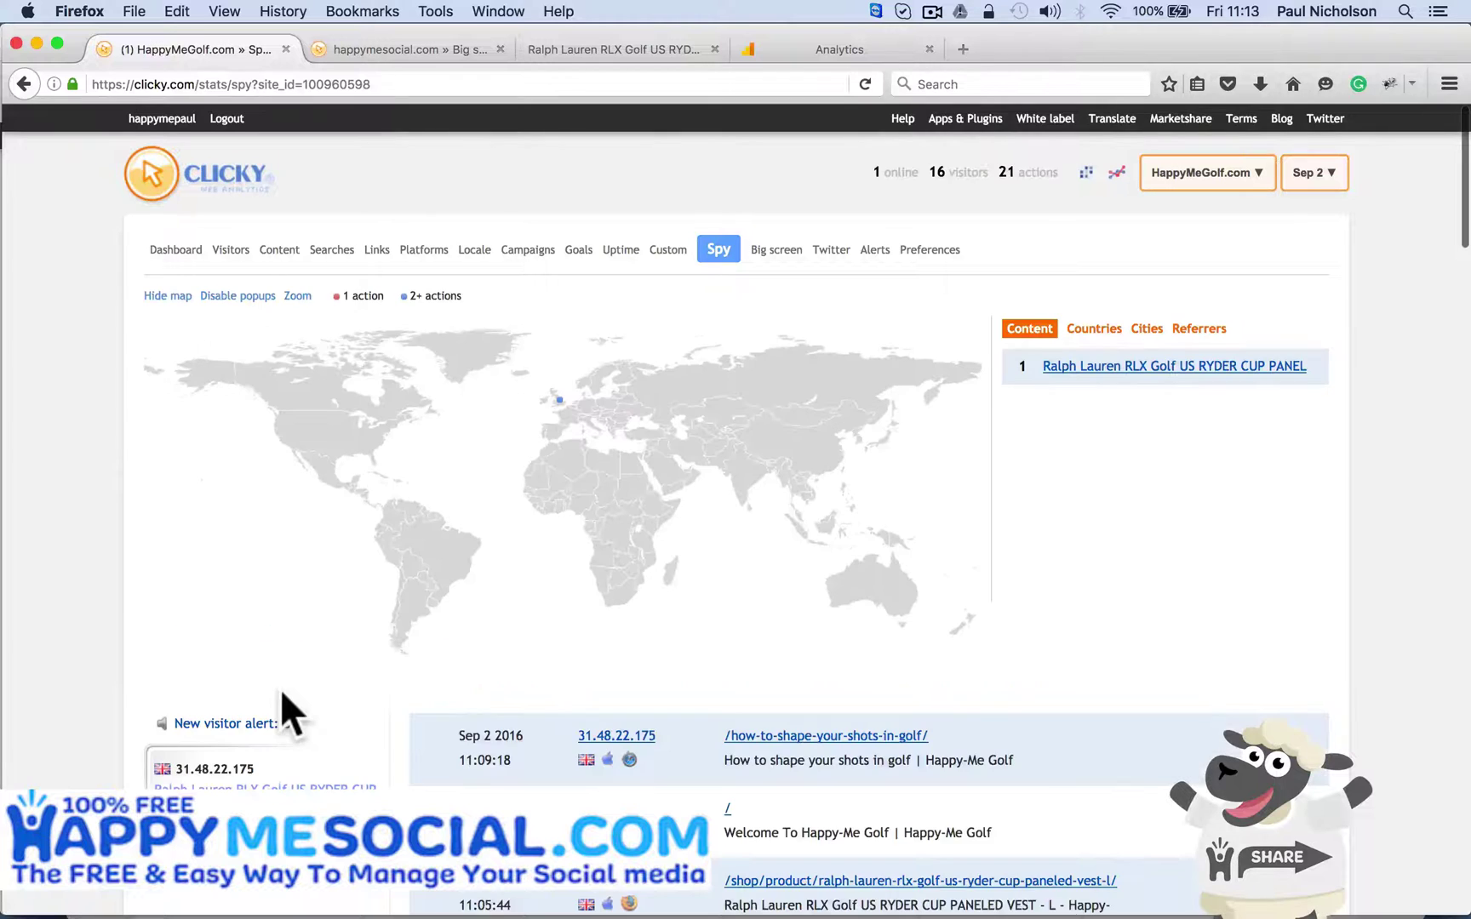
scroll(490, 689, "down", 2)
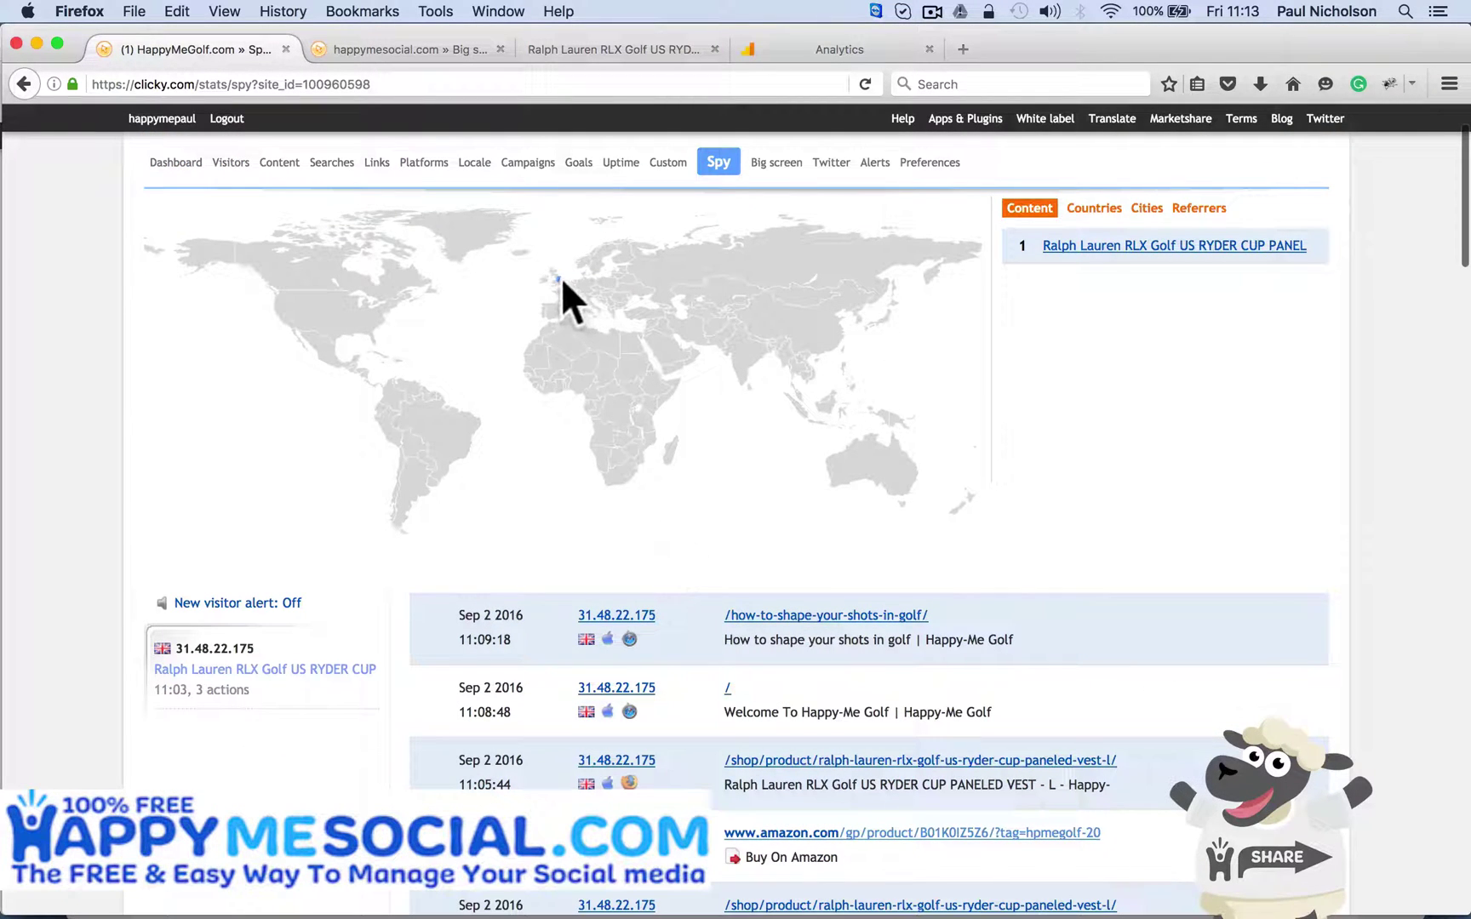
left_click(1143, 211)
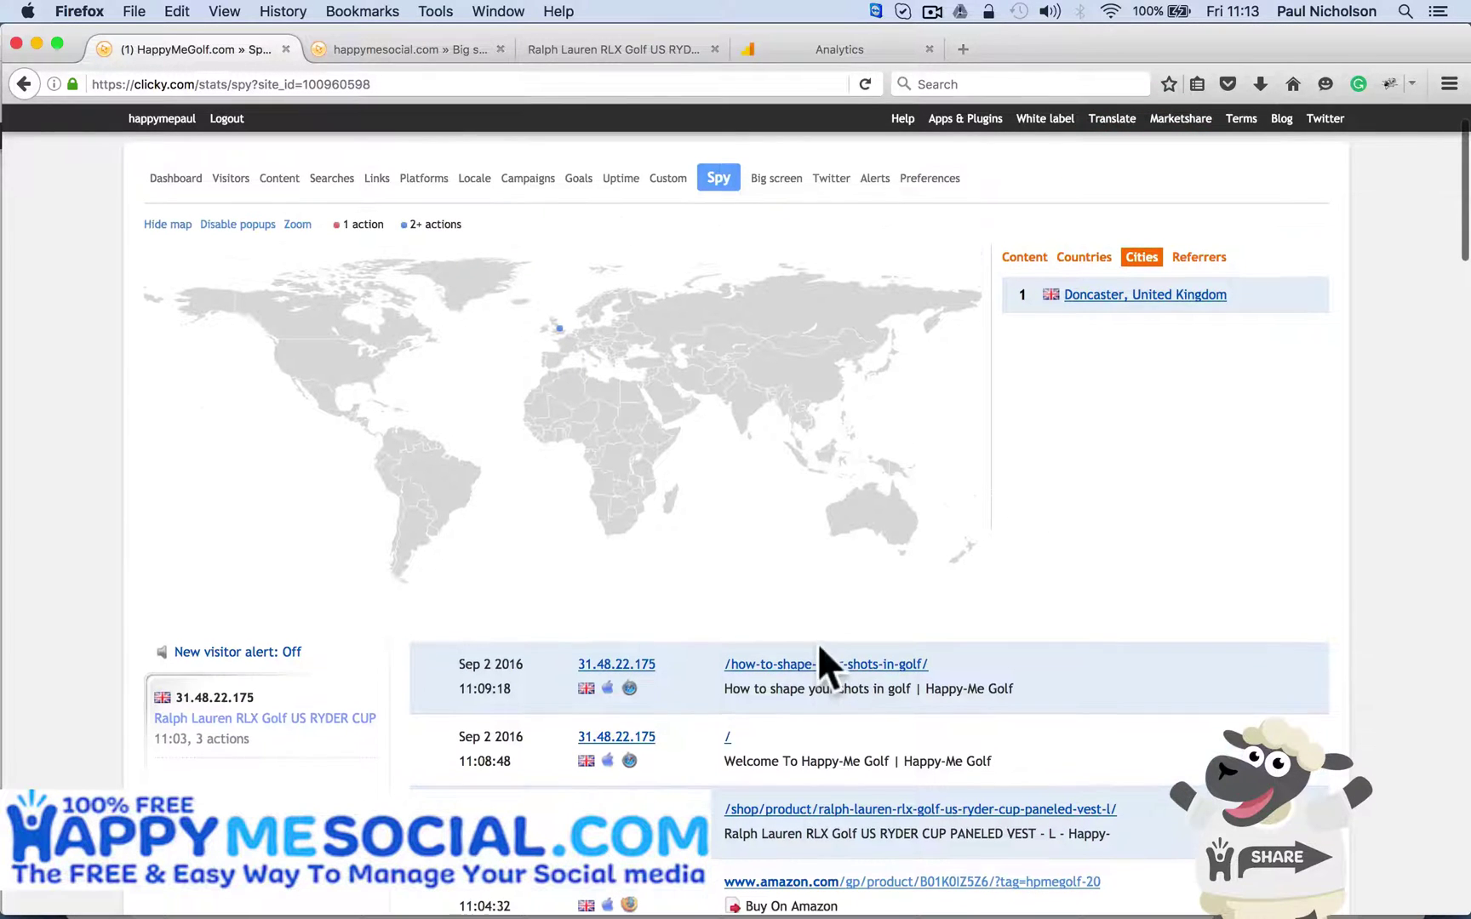
scroll(669, 711, "down", 5)
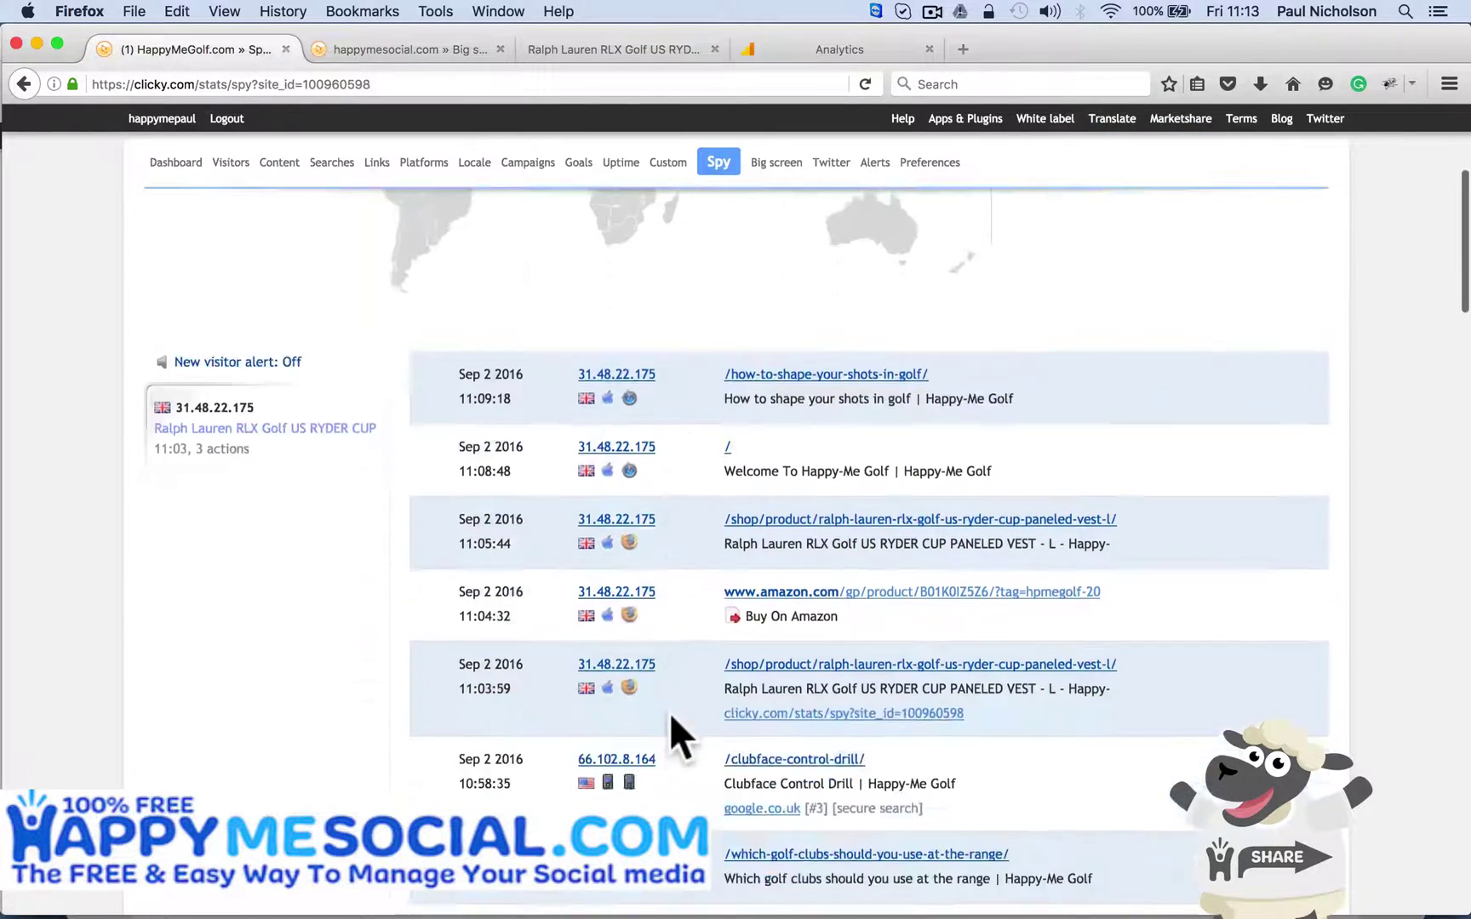
scroll(669, 712, "down", 2)
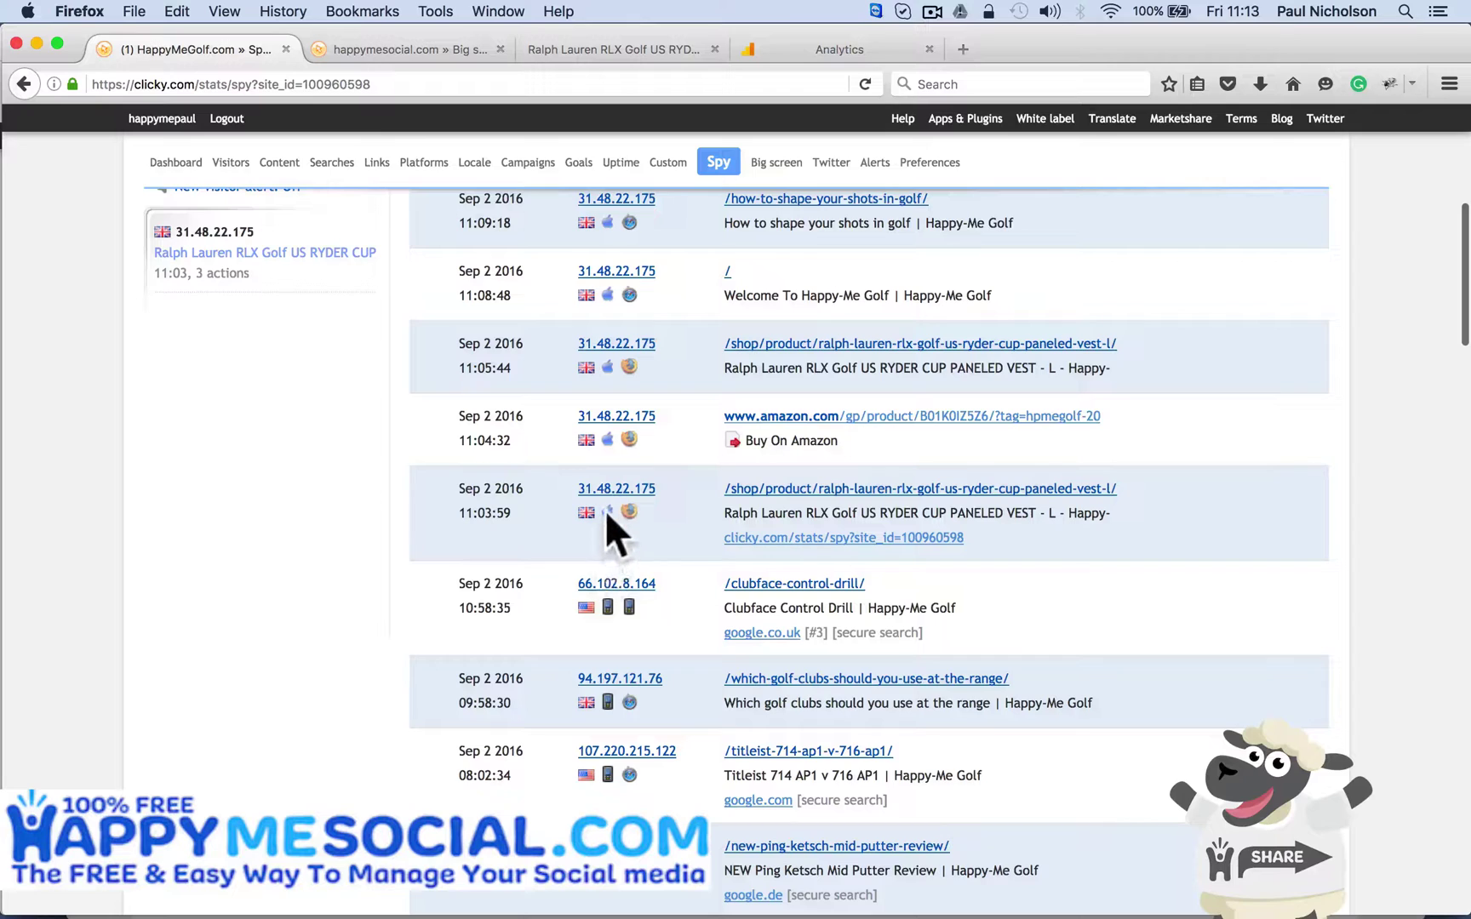
scroll(605, 507, "down", 3)
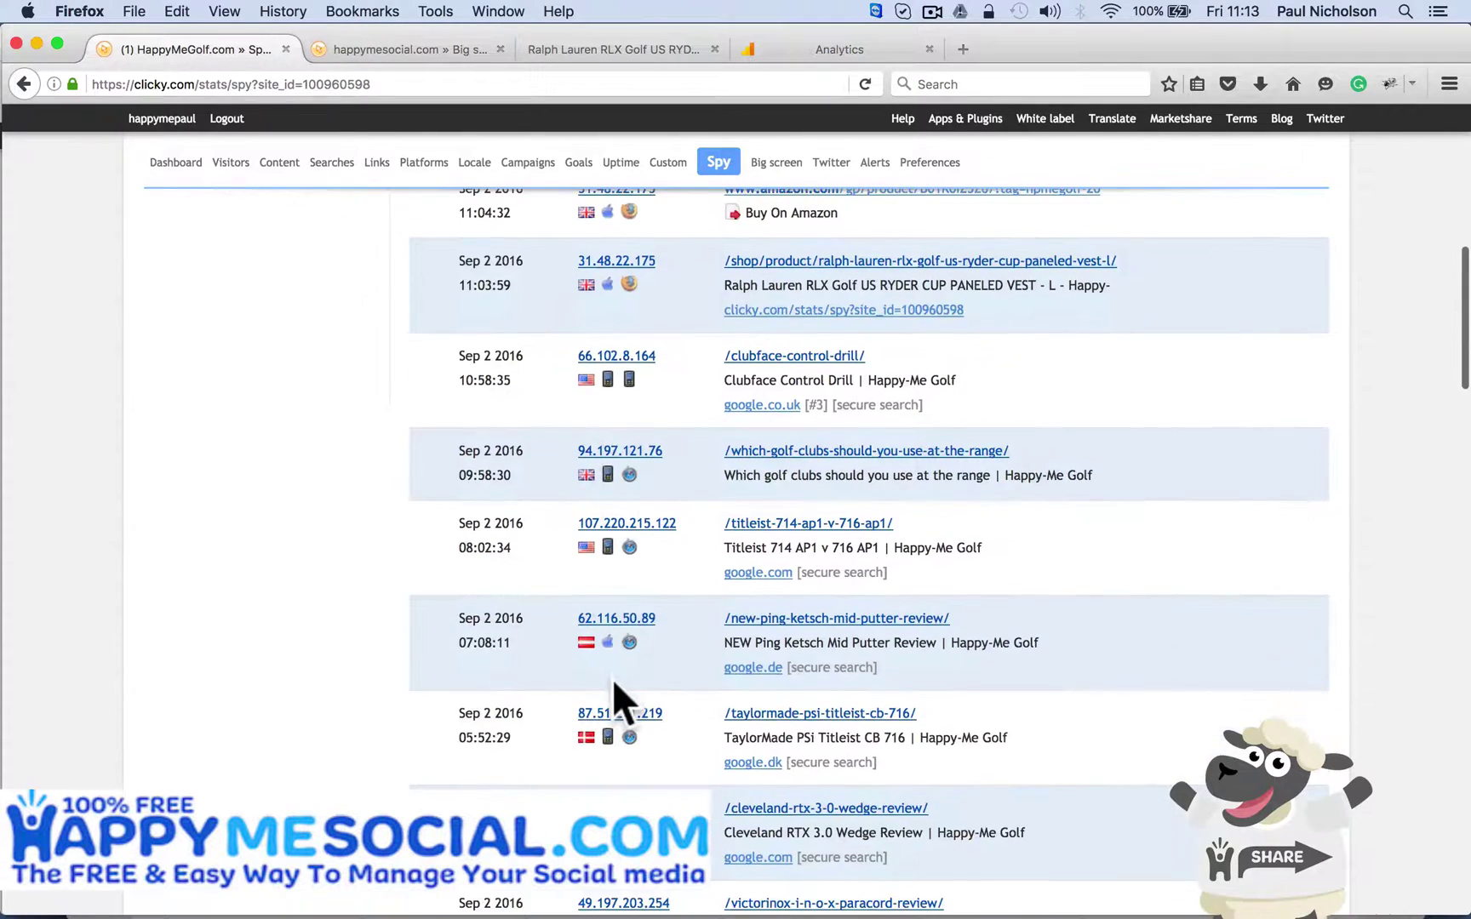
scroll(612, 678, "down", 3)
scroll(613, 677, "down", 3)
scroll(613, 679, "down", 4)
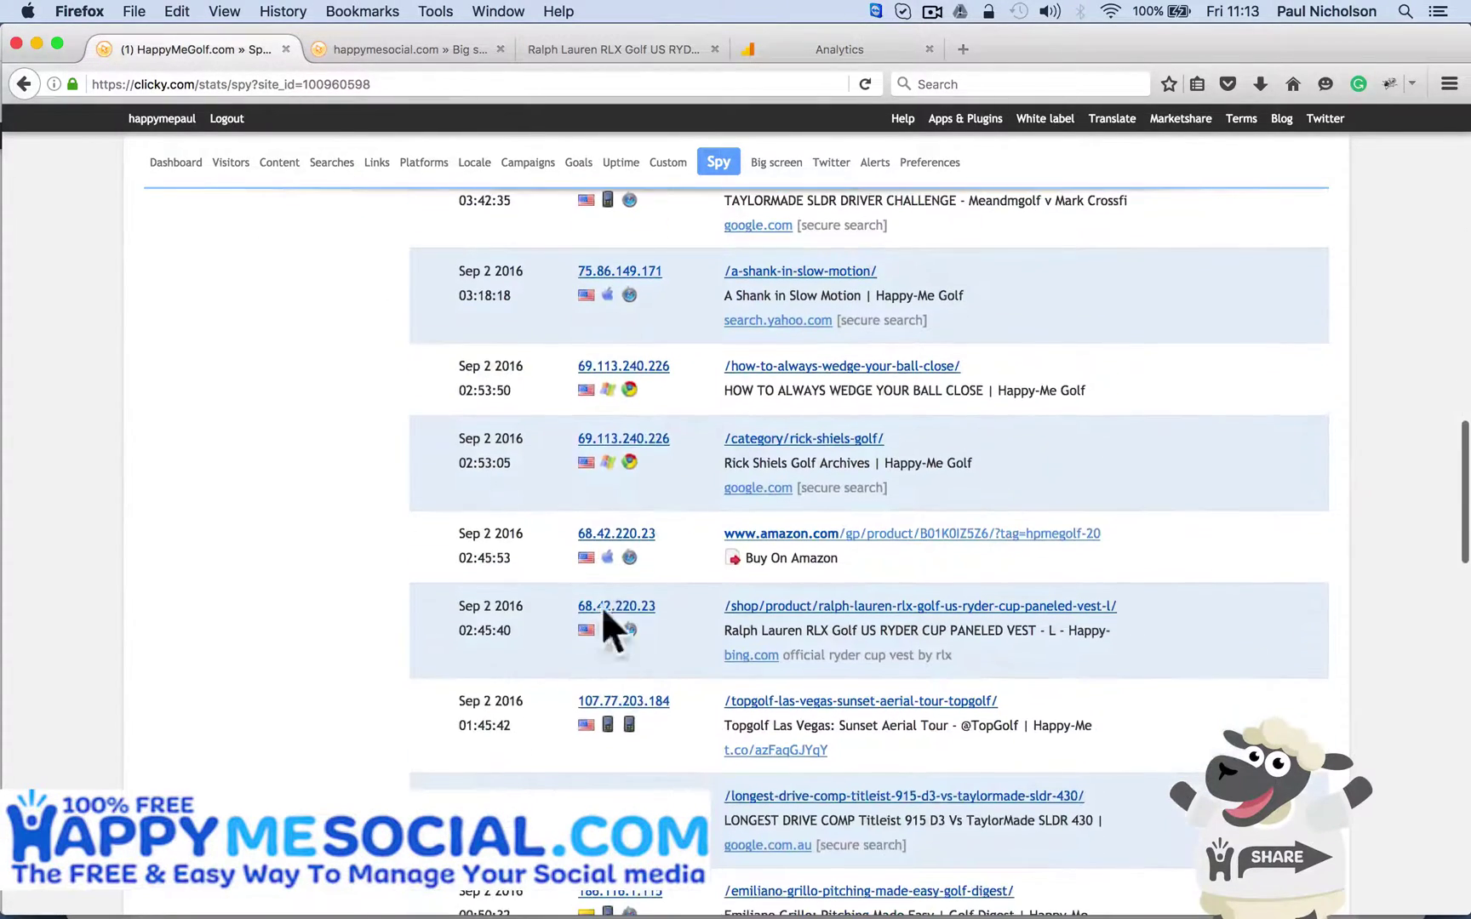
scroll(620, 690, "down", 3)
scroll(620, 689, "down", 3)
scroll(618, 790, "down", 3)
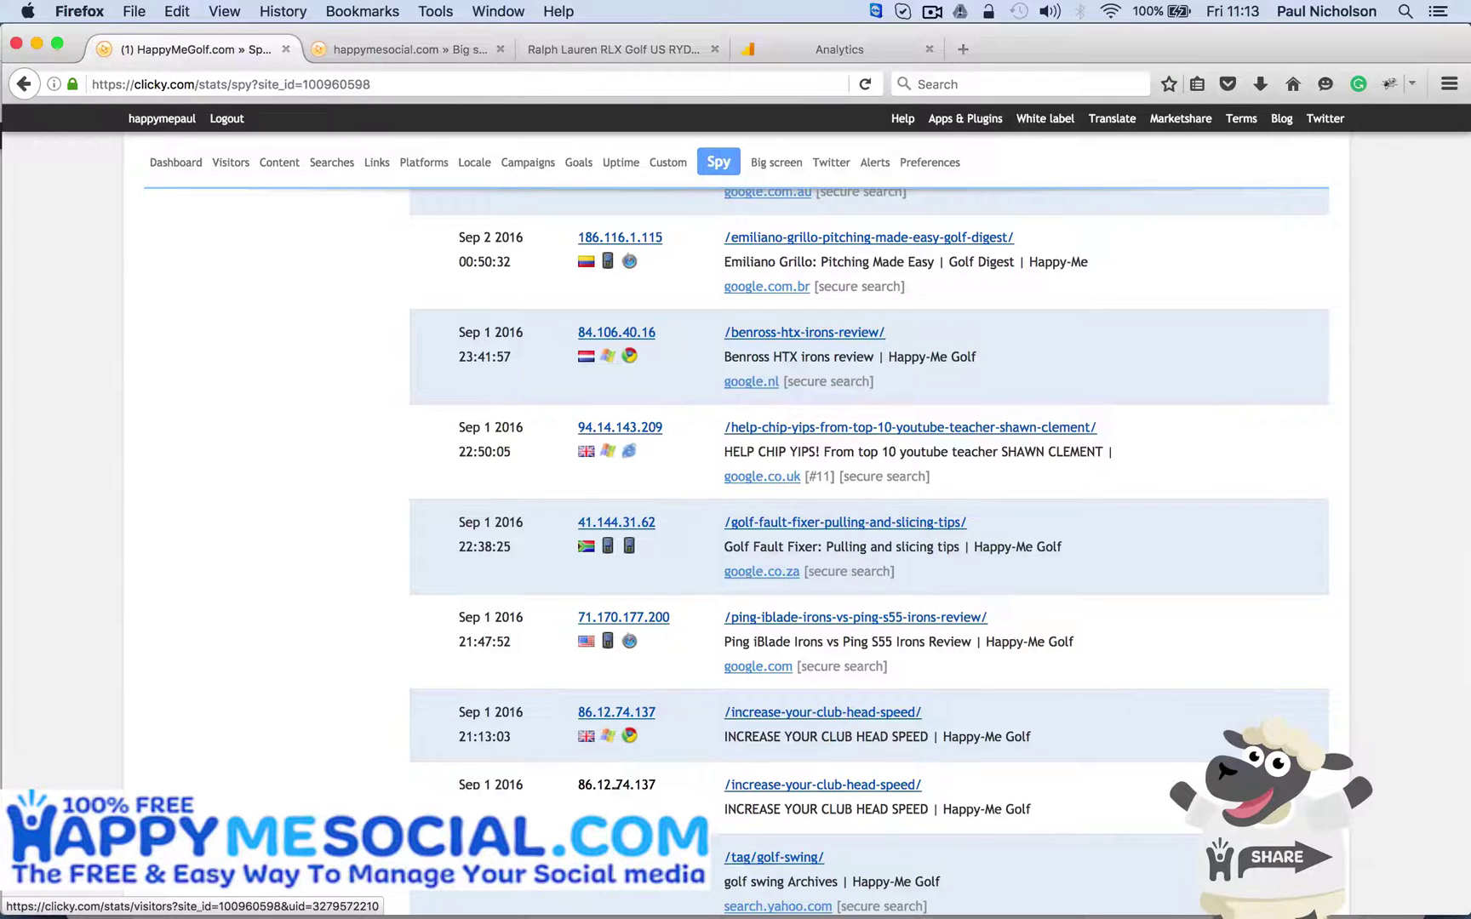
scroll(618, 790, "up", 3)
scroll(618, 792, "up", 3)
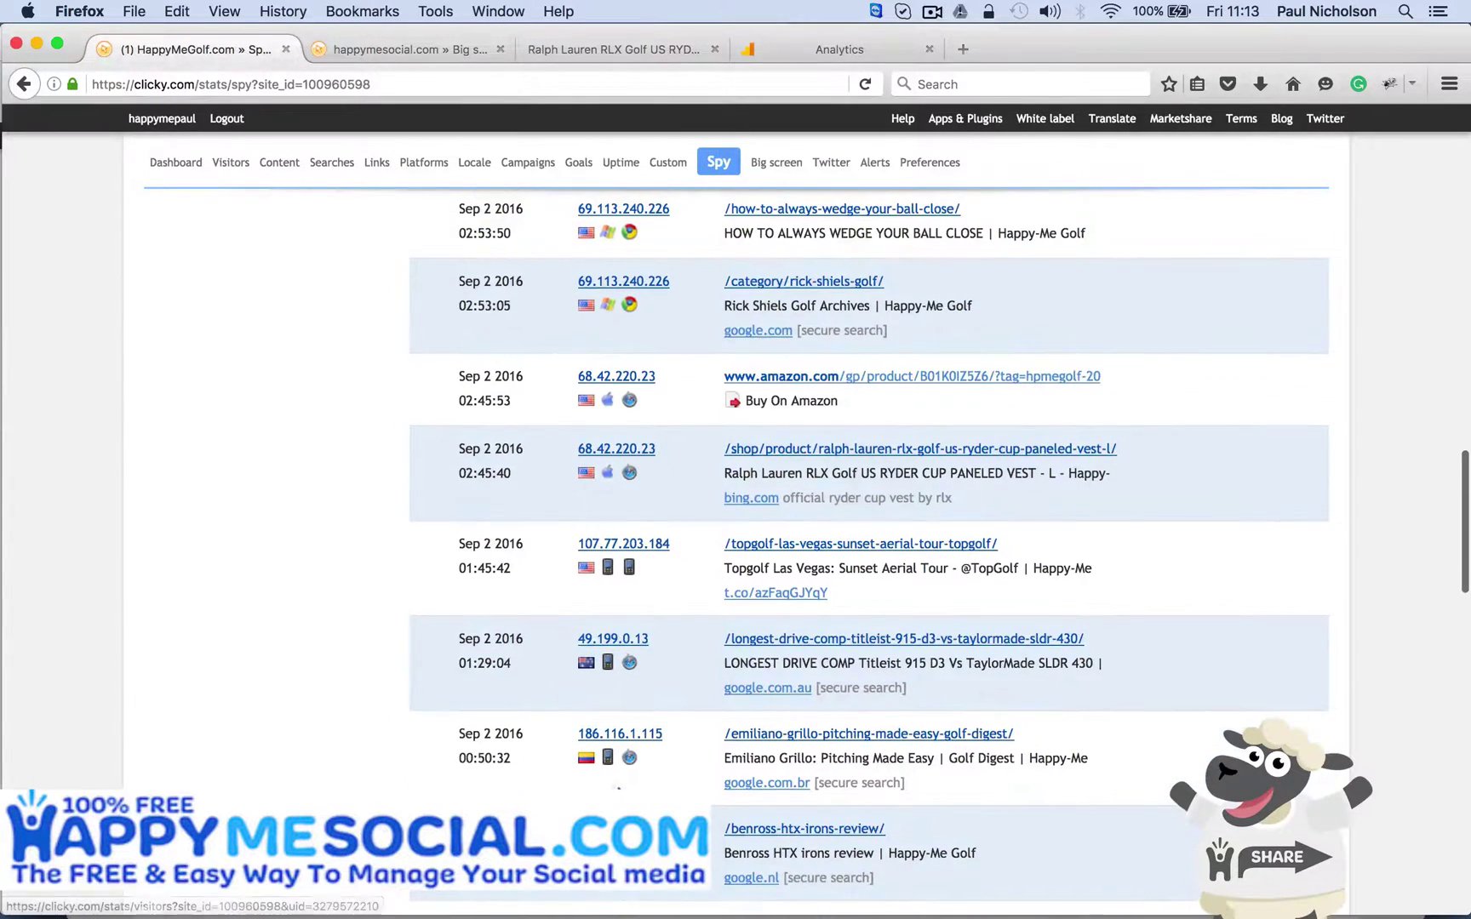
scroll(618, 791, "up", 3)
scroll(618, 791, "up", 3)
scroll(618, 790, "up", 3)
scroll(621, 575, "down", 5)
scroll(615, 576, "down", 5)
scroll(612, 574, "down", 1)
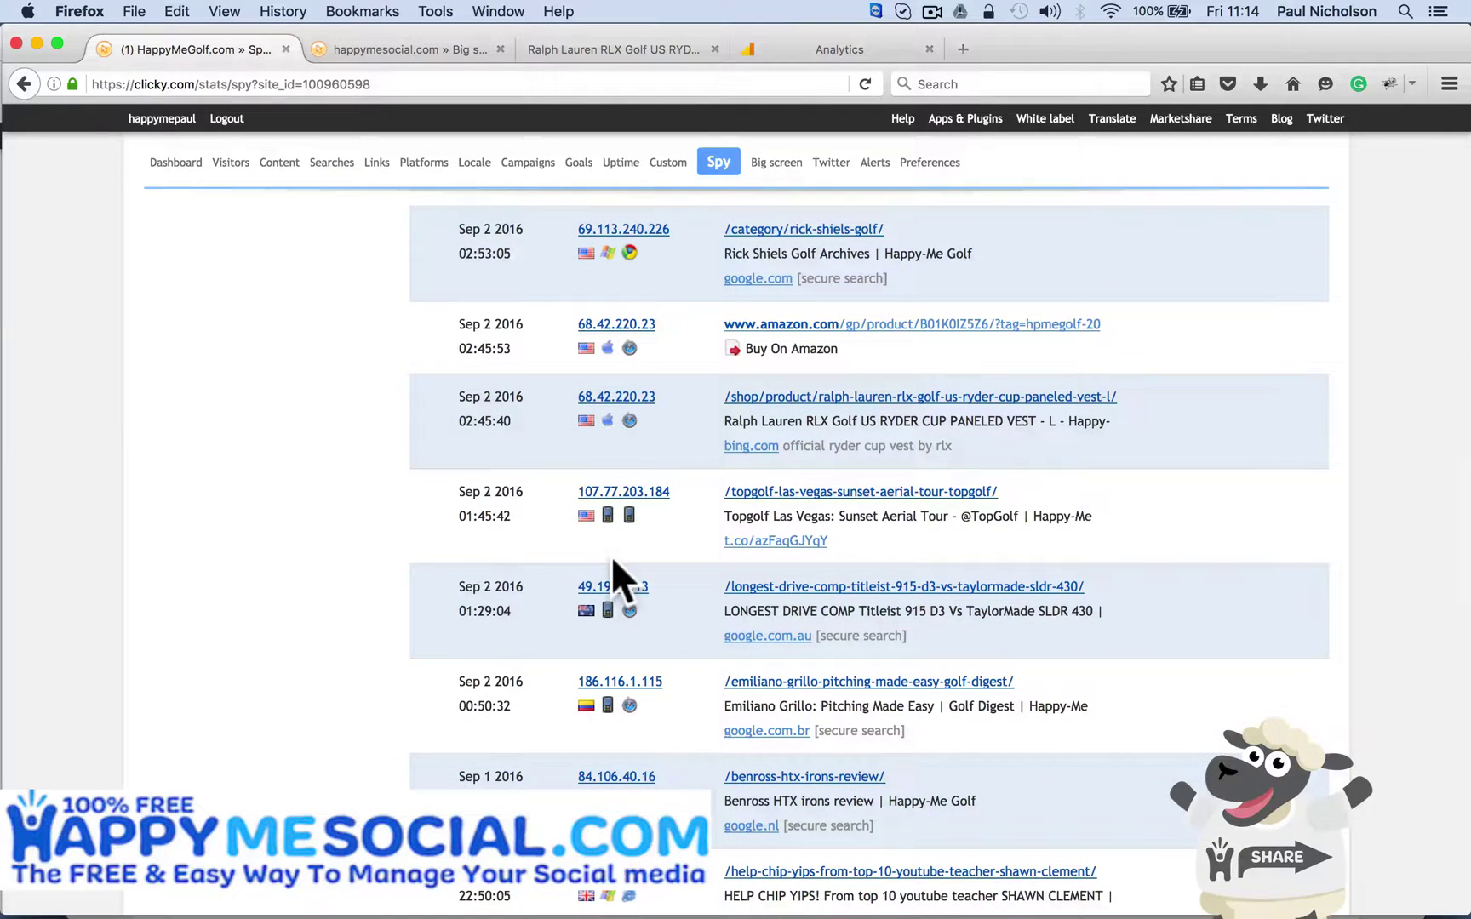
scroll(615, 575, "up", 5)
scroll(615, 574, "up", 3)
scroll(615, 574, "up", 3)
scroll(615, 574, "up", 2)
scroll(613, 559, "up", 3)
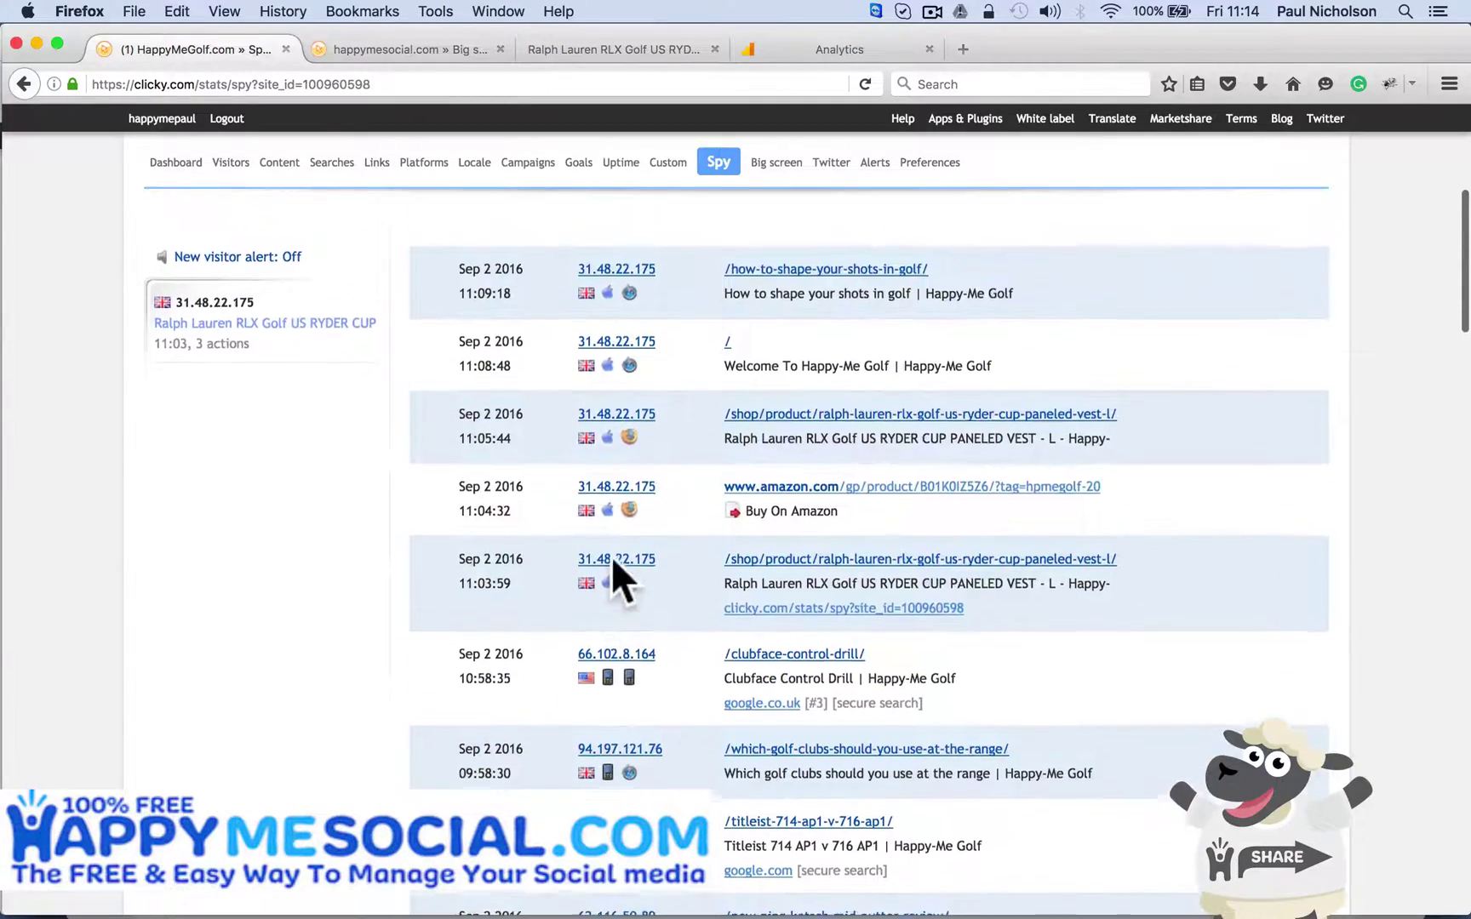
scroll(605, 585, "down", 3)
scroll(606, 586, "down", 3)
scroll(604, 586, "down", 3)
scroll(606, 586, "down", 3)
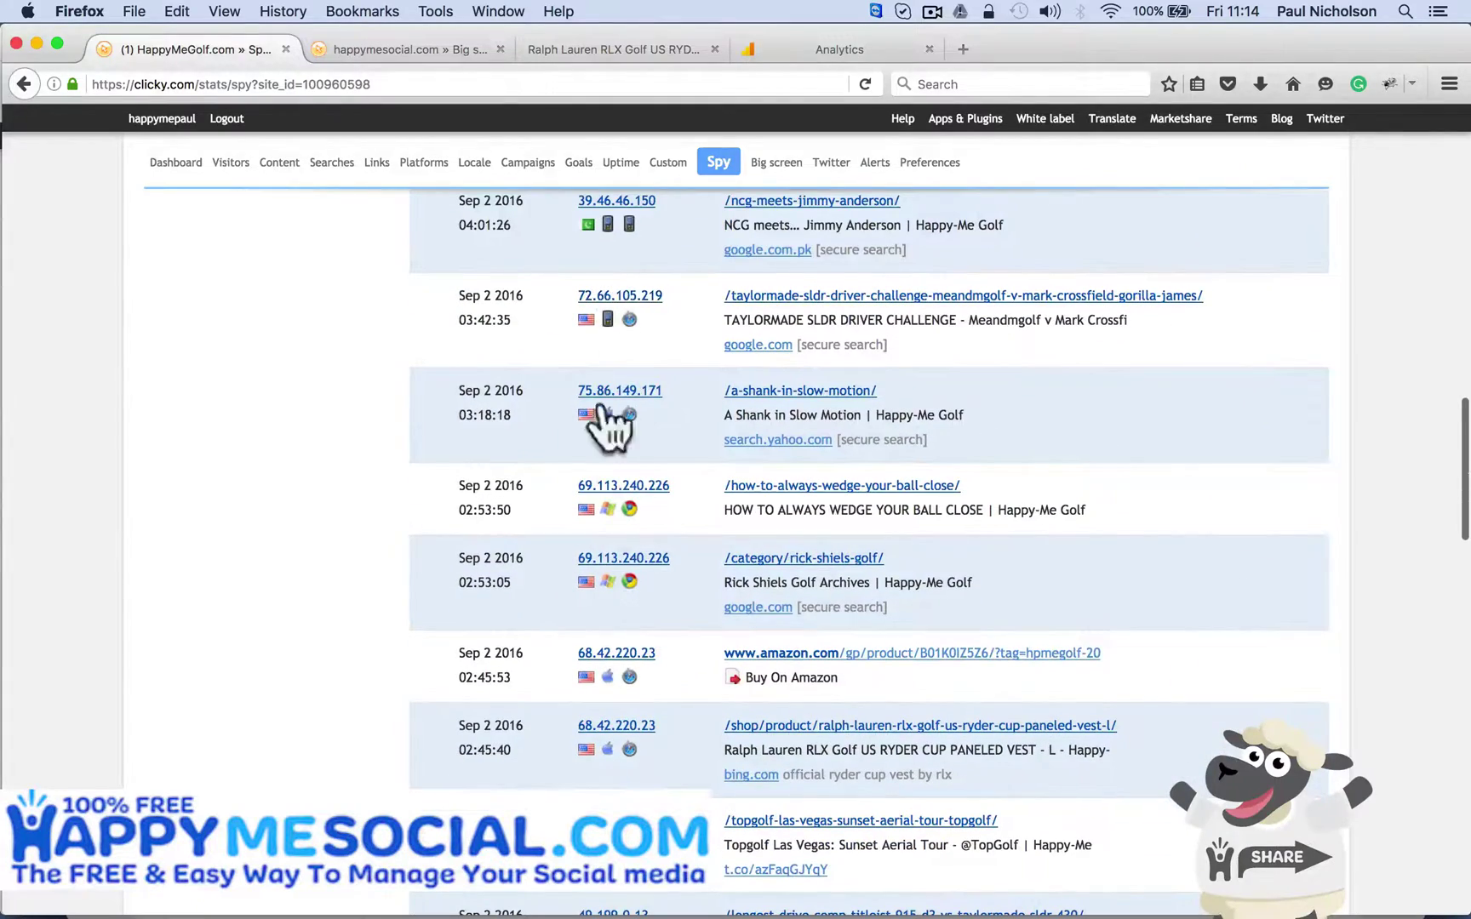
scroll(623, 659, "down", 5)
scroll(622, 659, "down", 2)
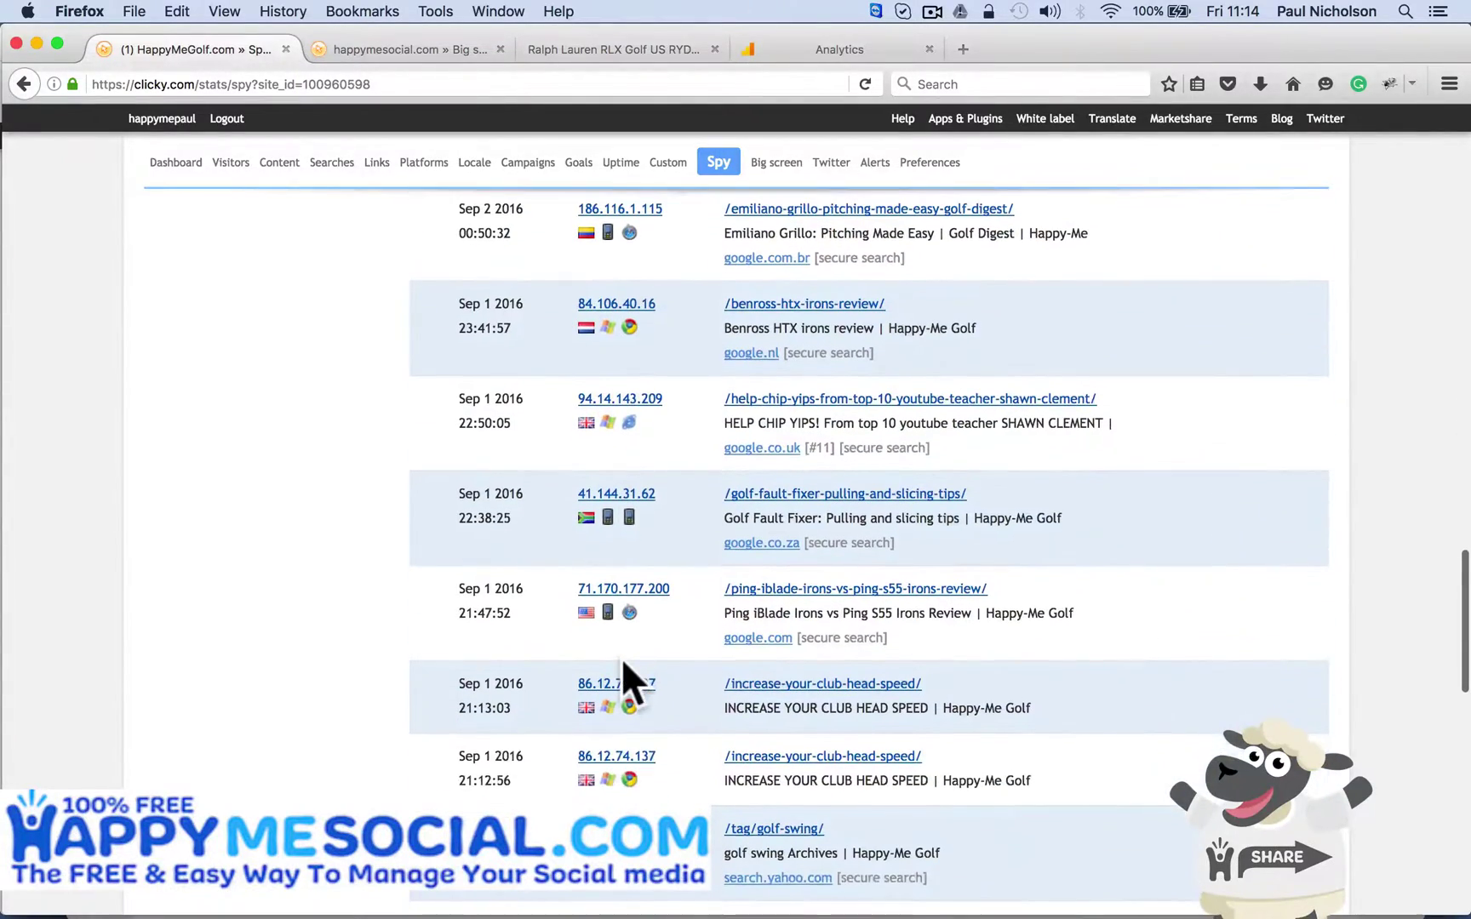
scroll(583, 731, "down", 3)
scroll(582, 747, "down", 3)
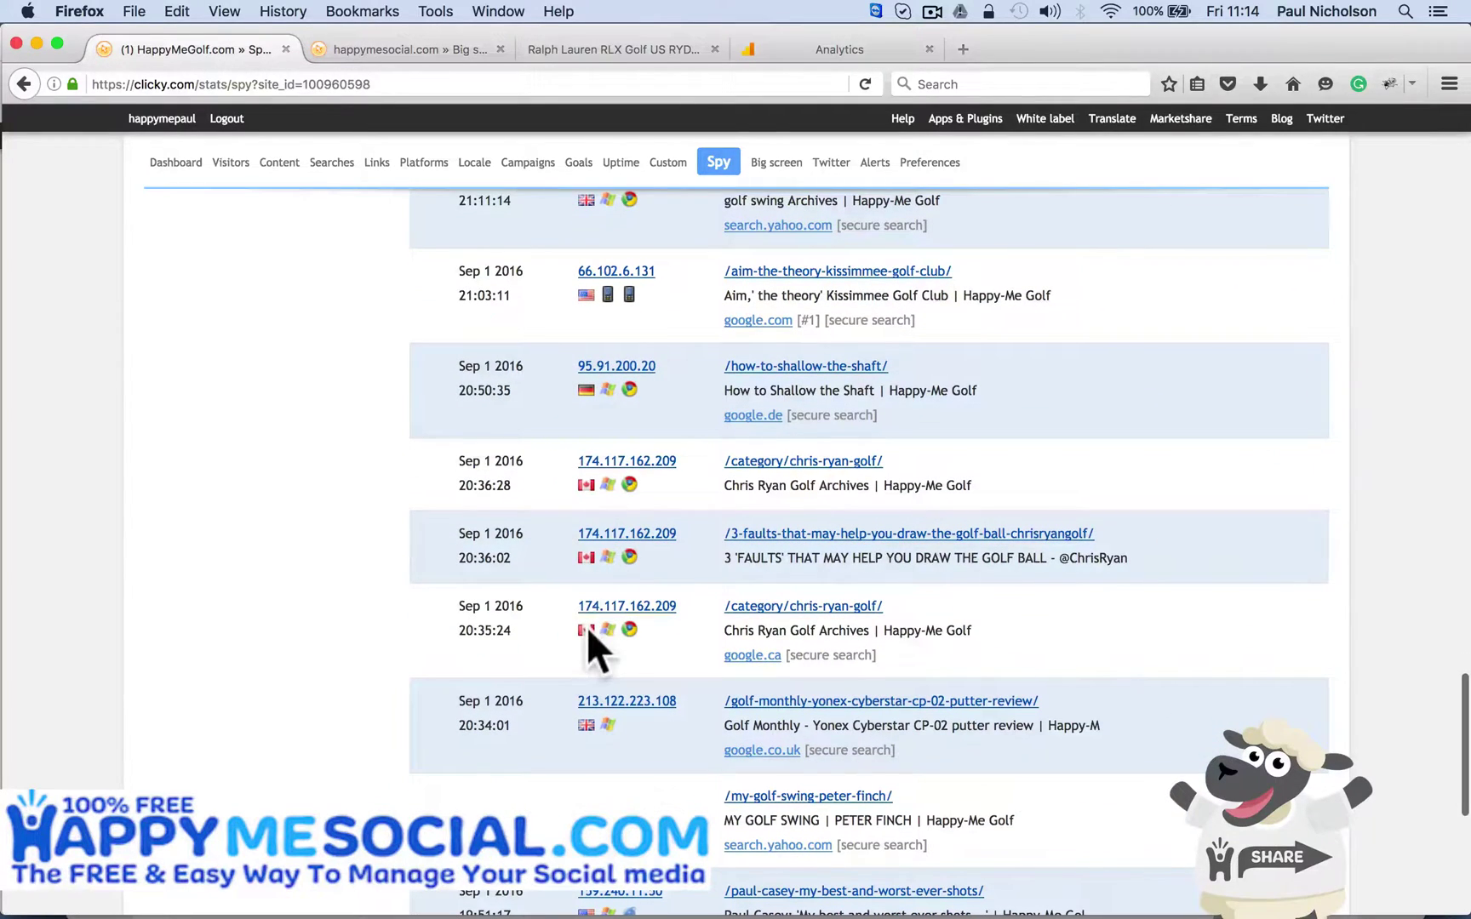
scroll(607, 728, "down", 5)
scroll(591, 570, "up", 15)
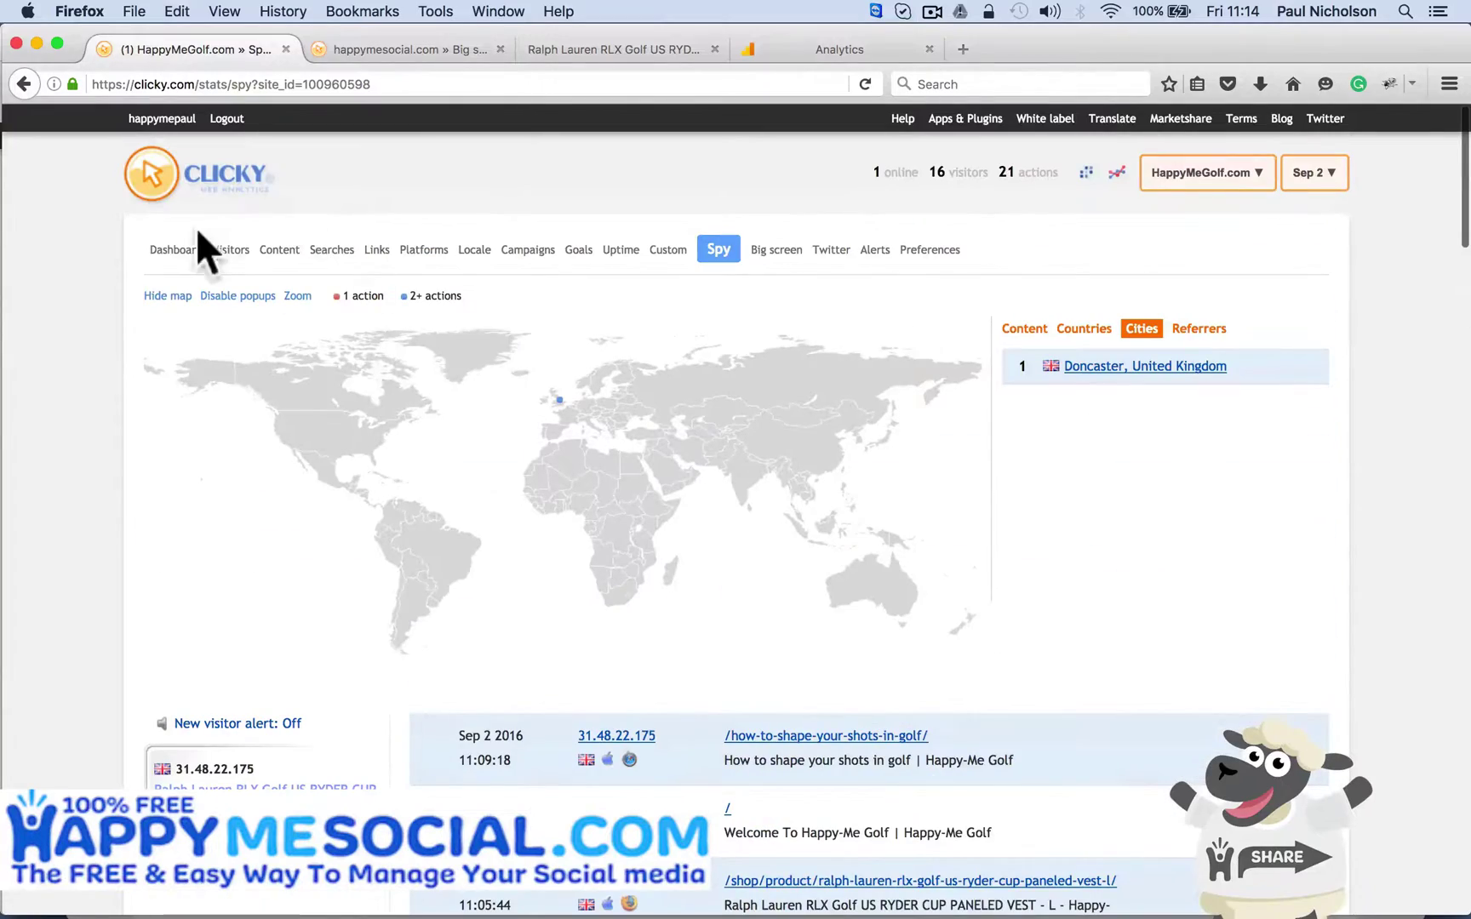
Show the HappyMeGolf.com dashboard for the last 90 days, then revisit the Ralph Lauren vest page
left_click(170, 253)
left_click(170, 253)
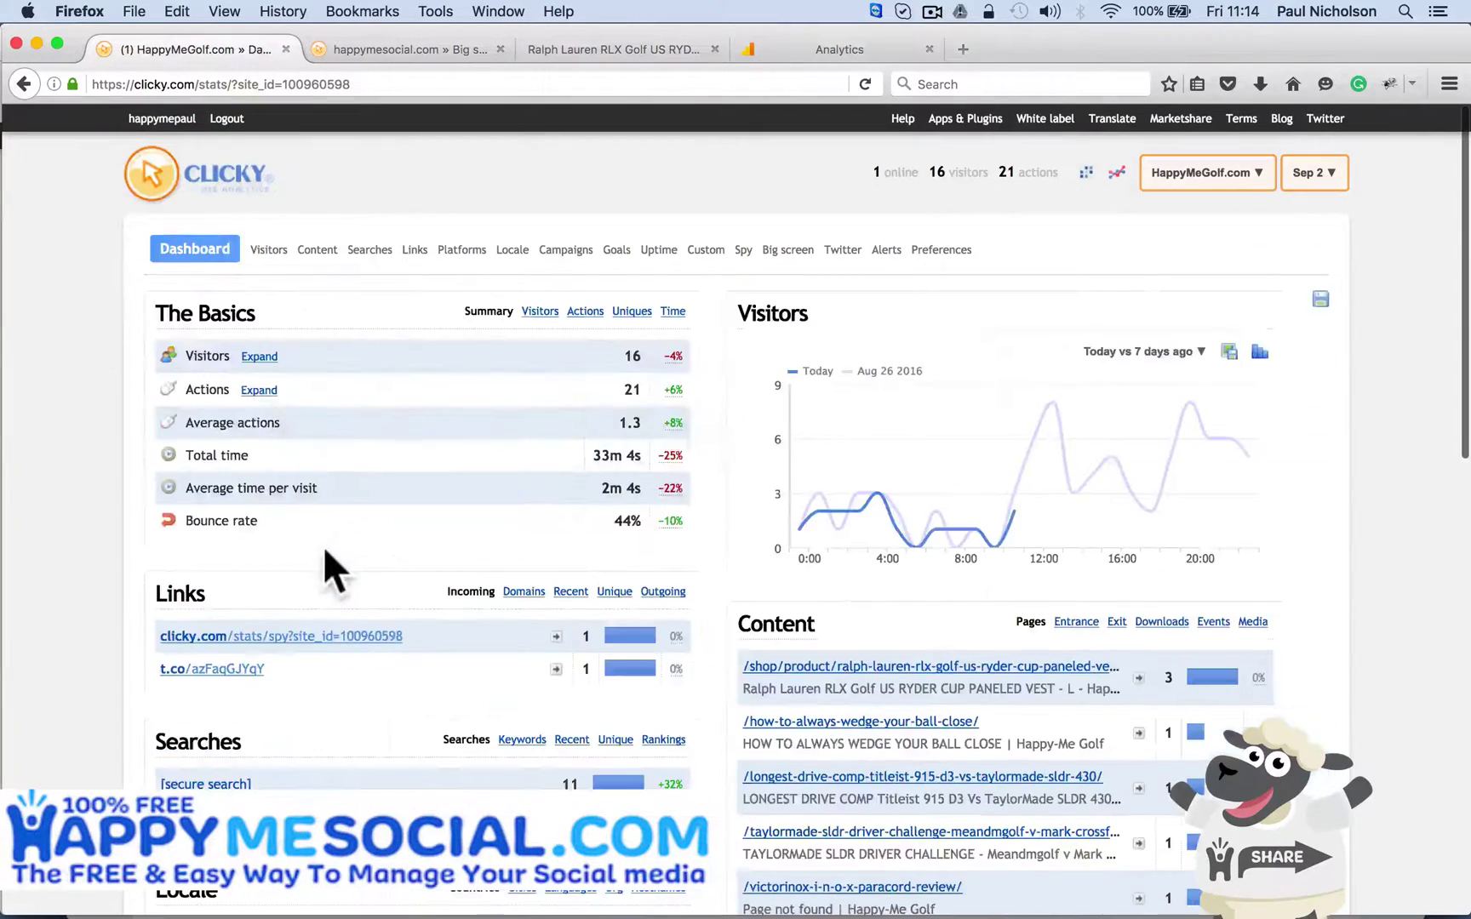
scroll(427, 686, "down", 3)
scroll(424, 699, "down", 3)
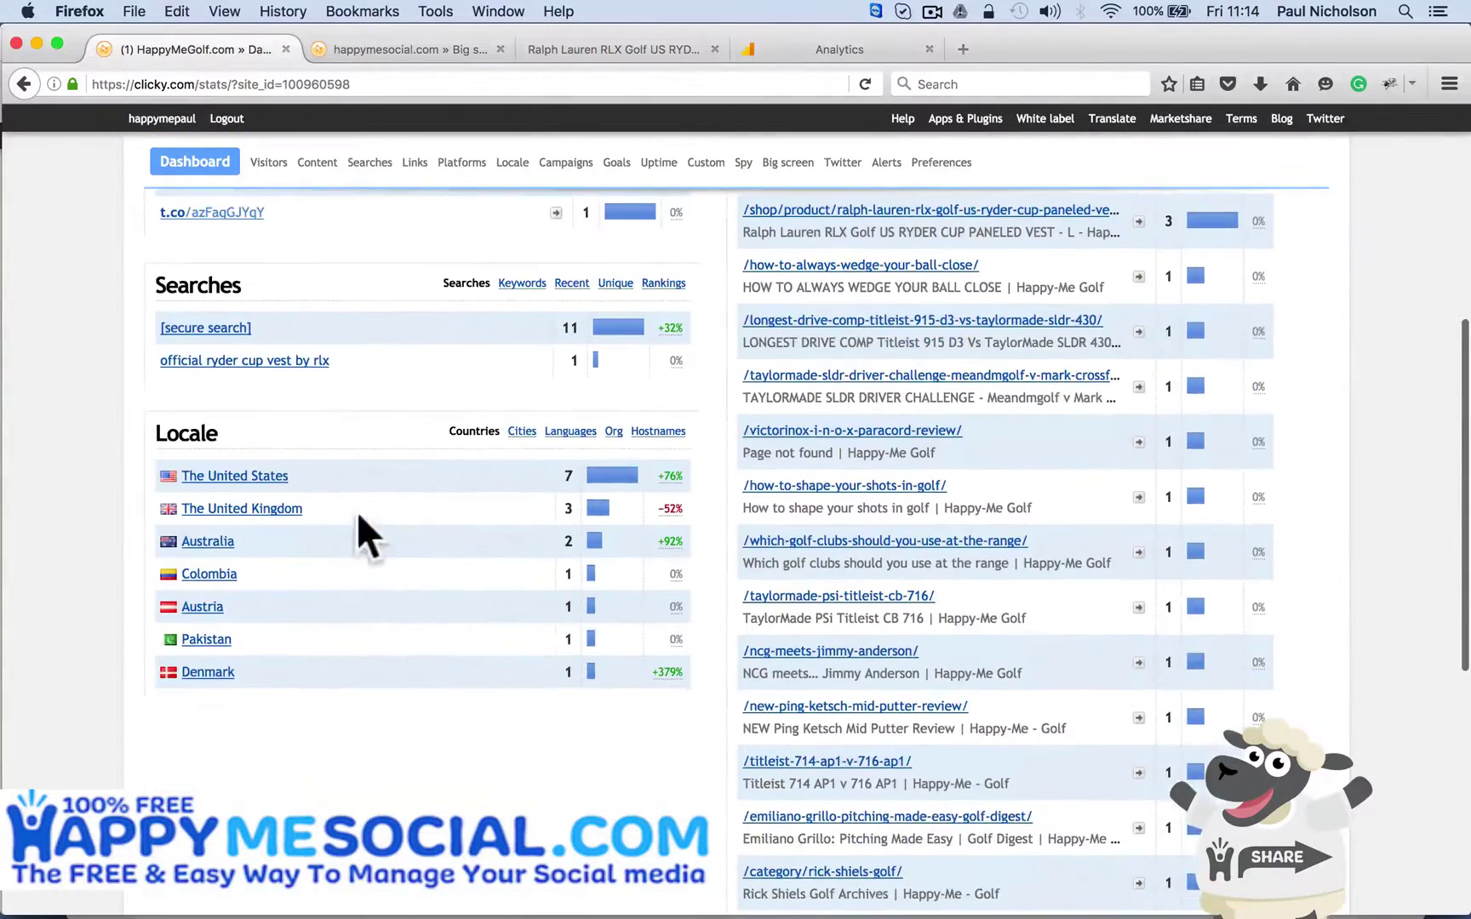
scroll(729, 510, "up", 8)
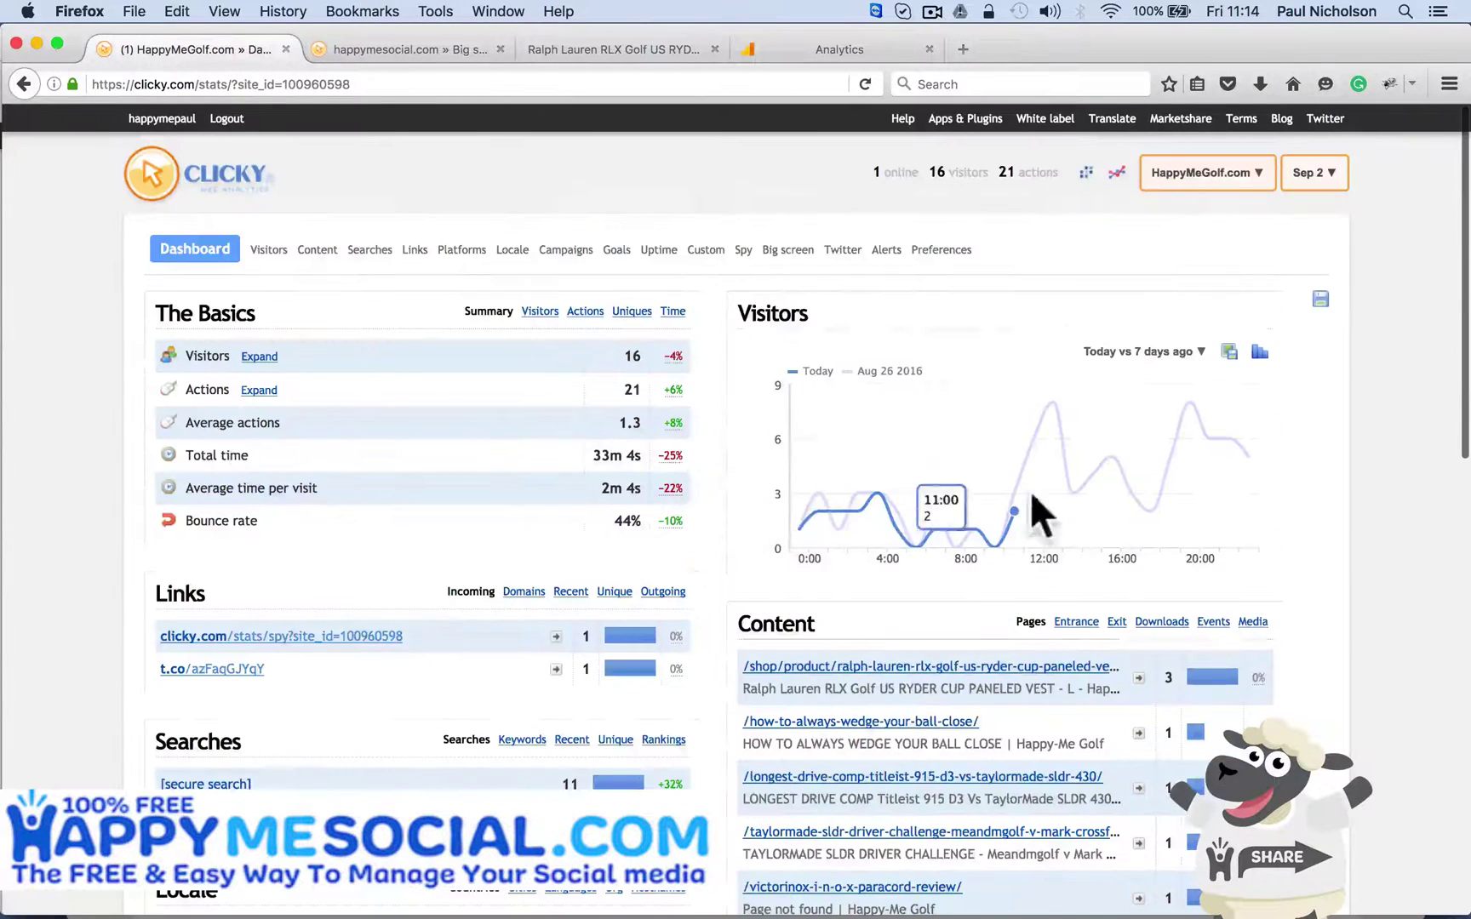
left_click(1339, 170)
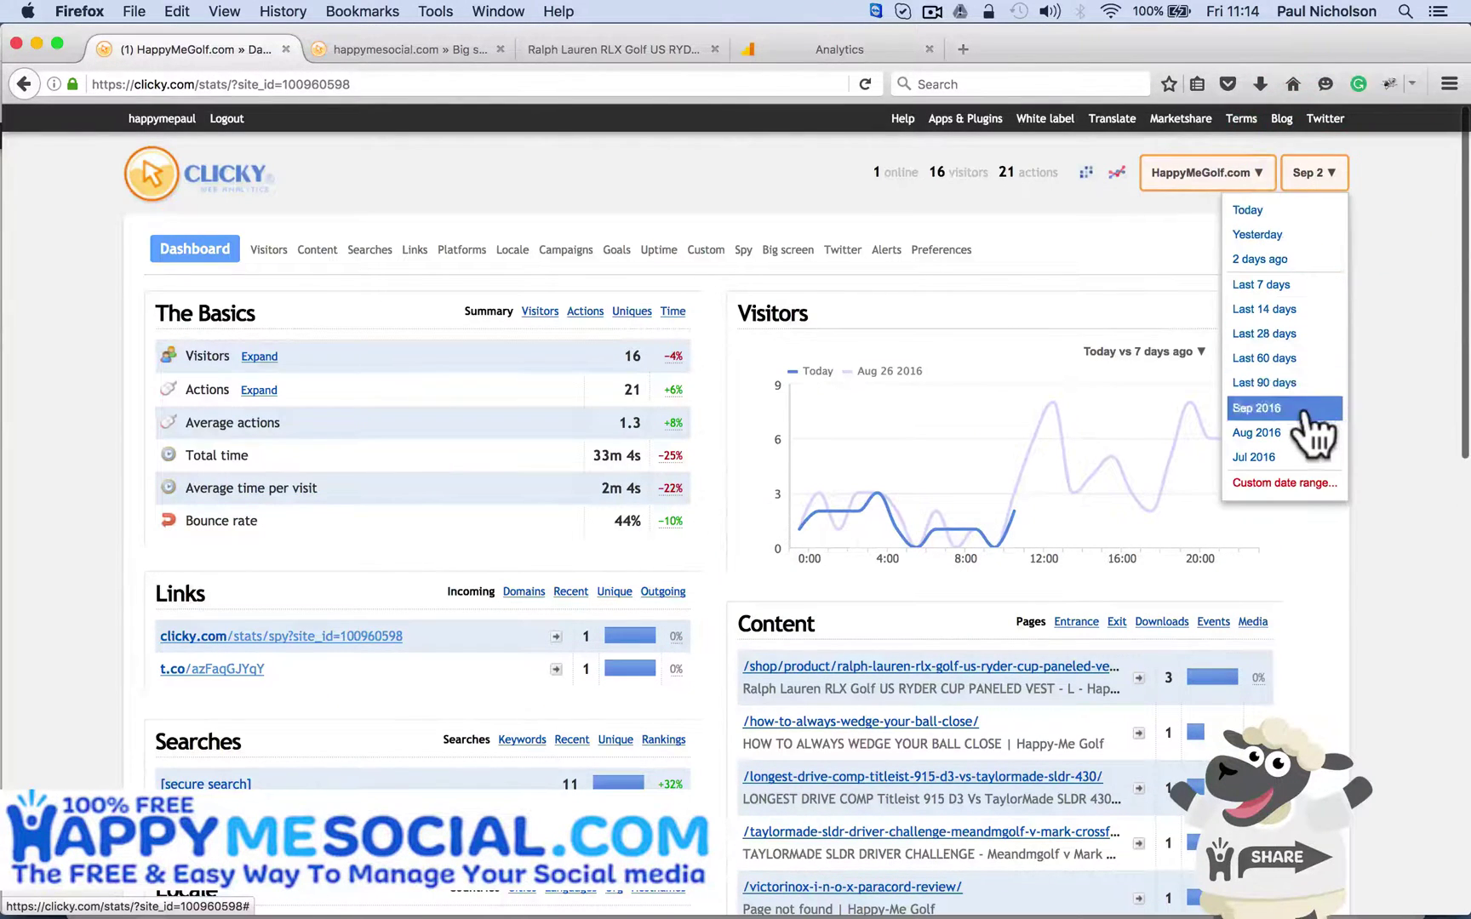
left_click(1310, 383)
scroll(199, 695, "down", 3)
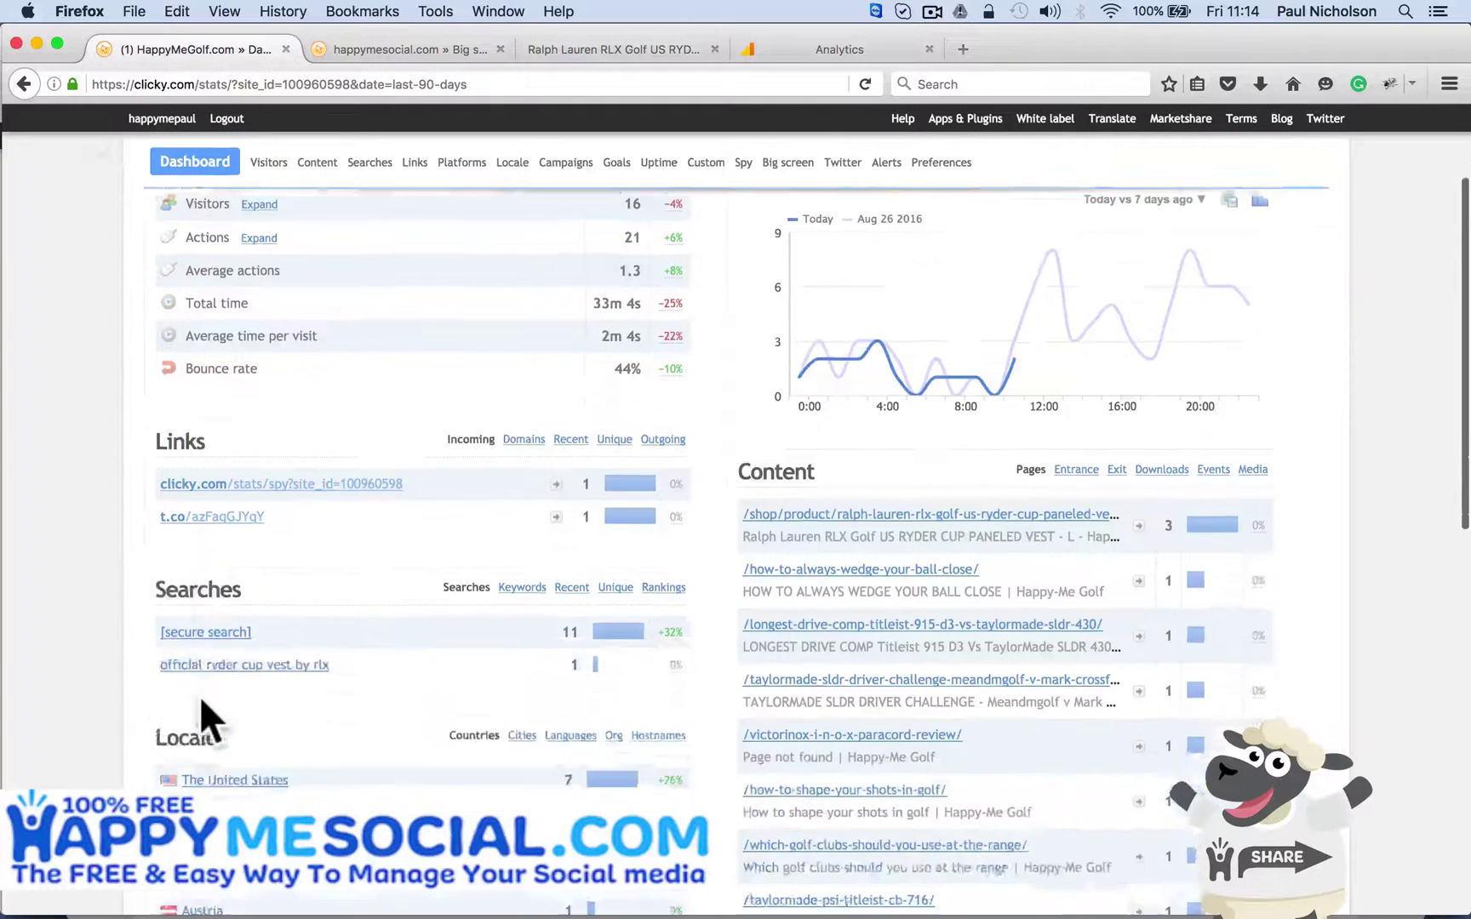
scroll(199, 695, "down", 2)
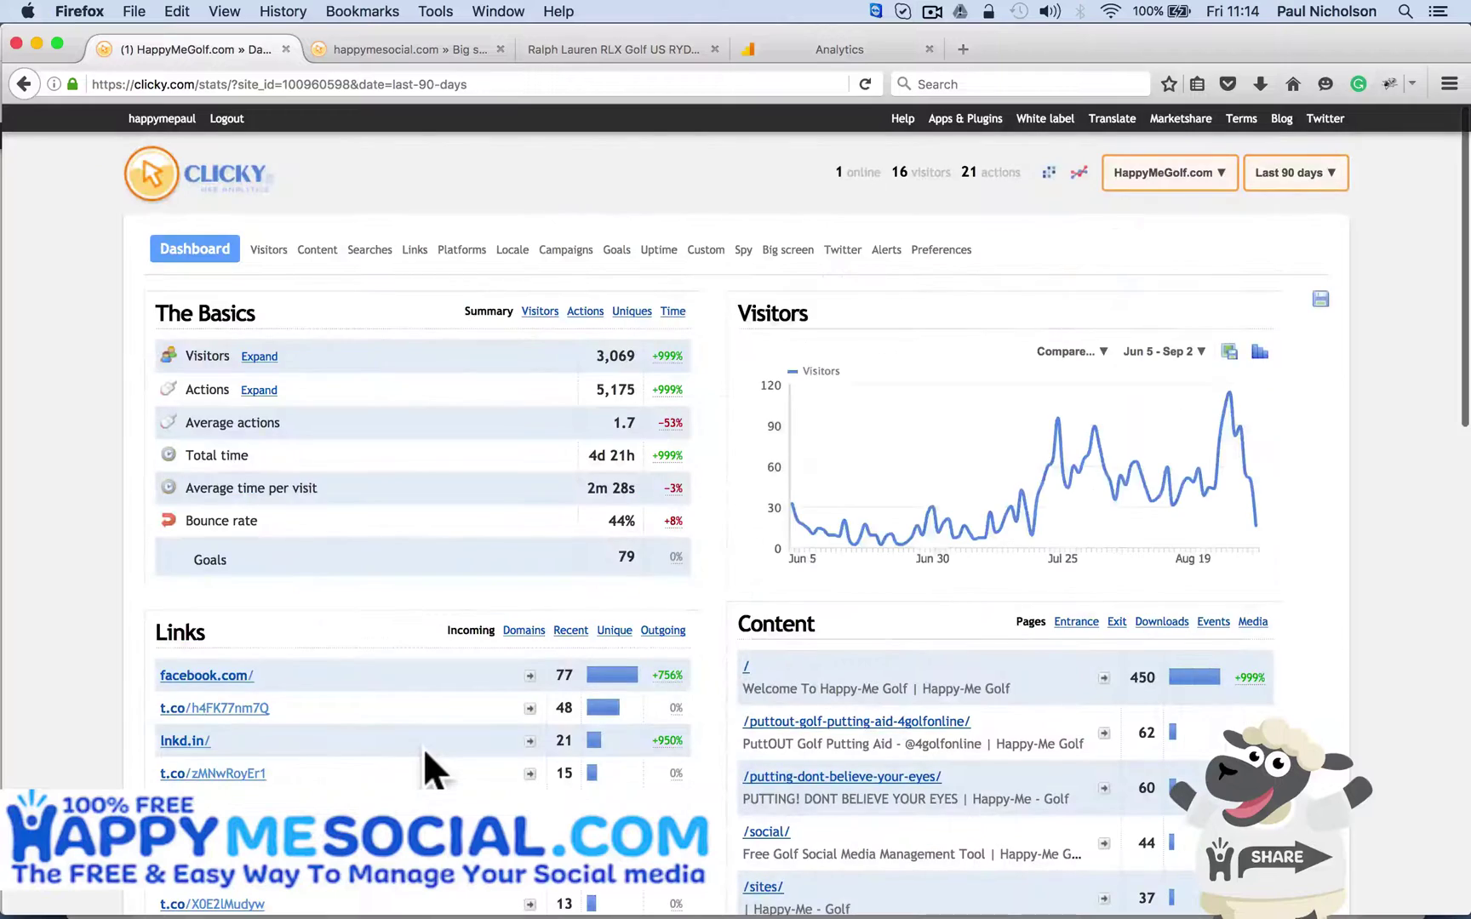
scroll(358, 593, "down", 6)
scroll(359, 592, "down", 1)
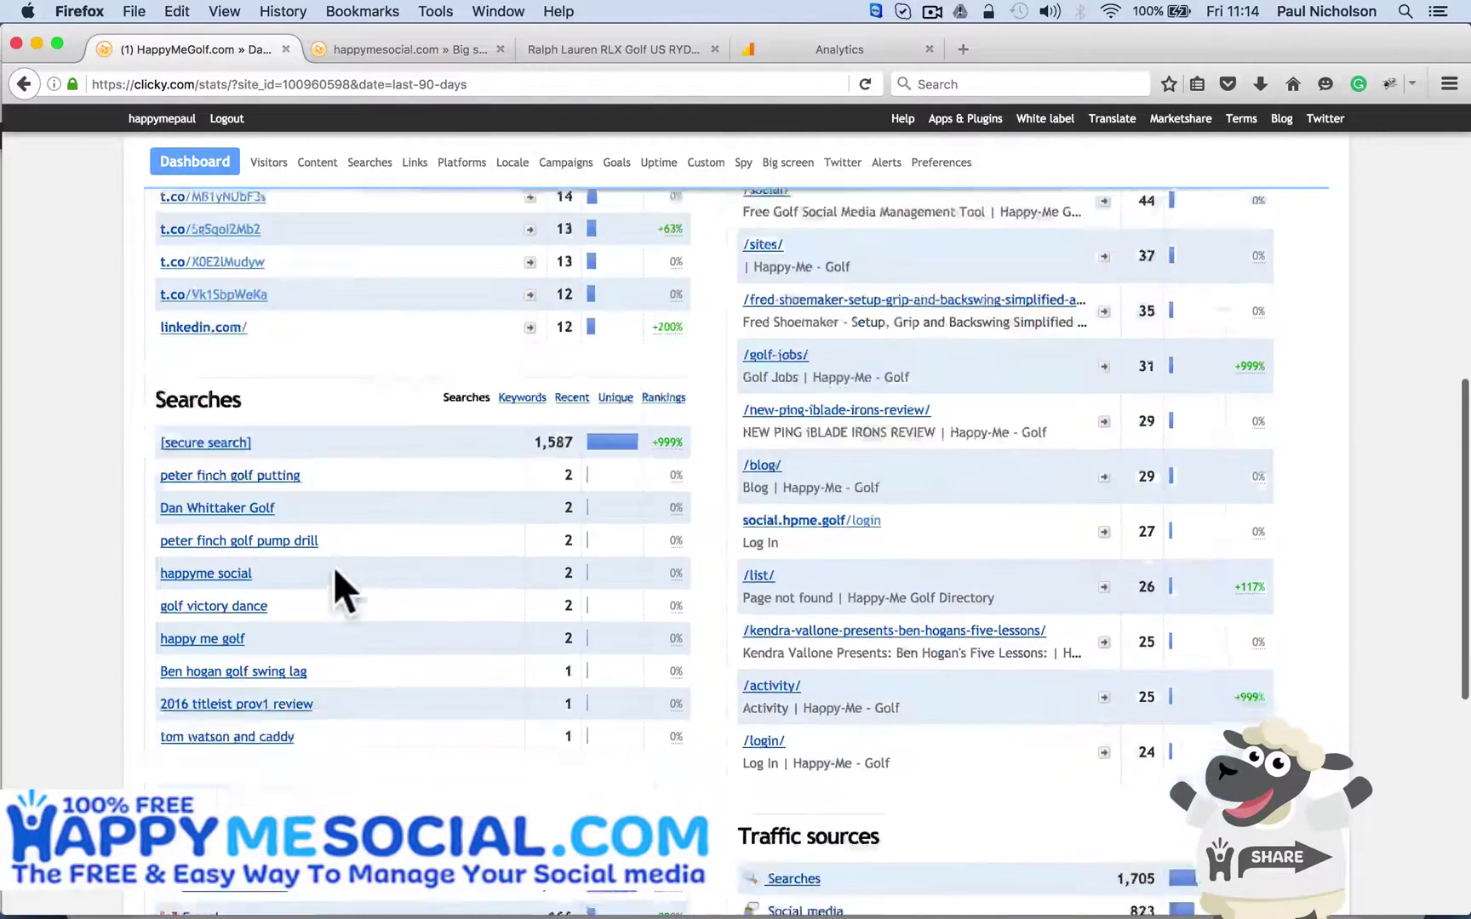
scroll(334, 567, "down", 1)
scroll(333, 566, "down", 3)
scroll(332, 567, "down", 1)
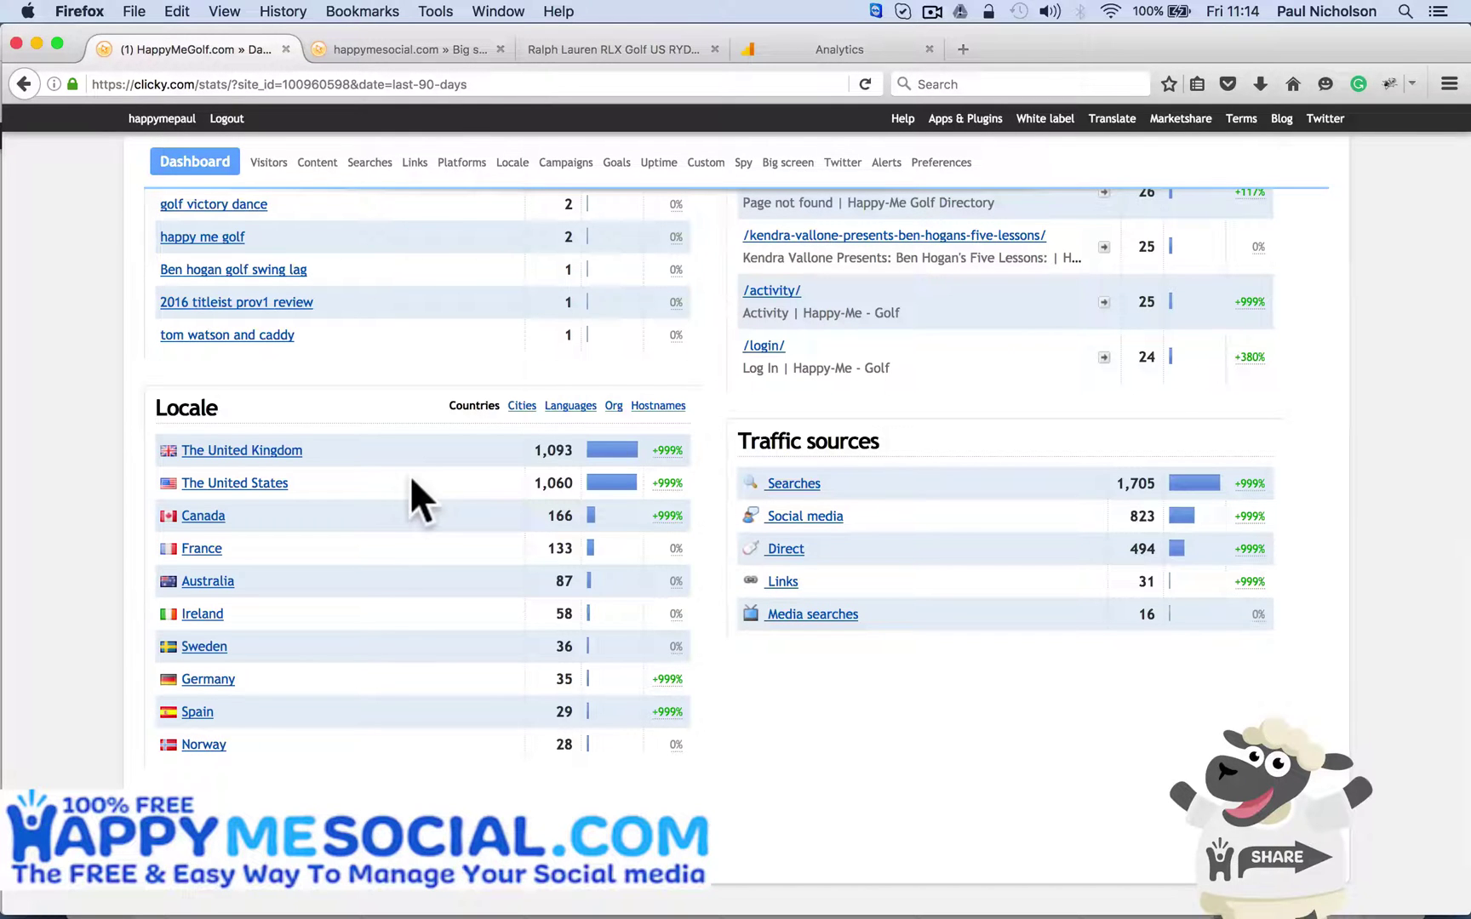
left_click(670, 49)
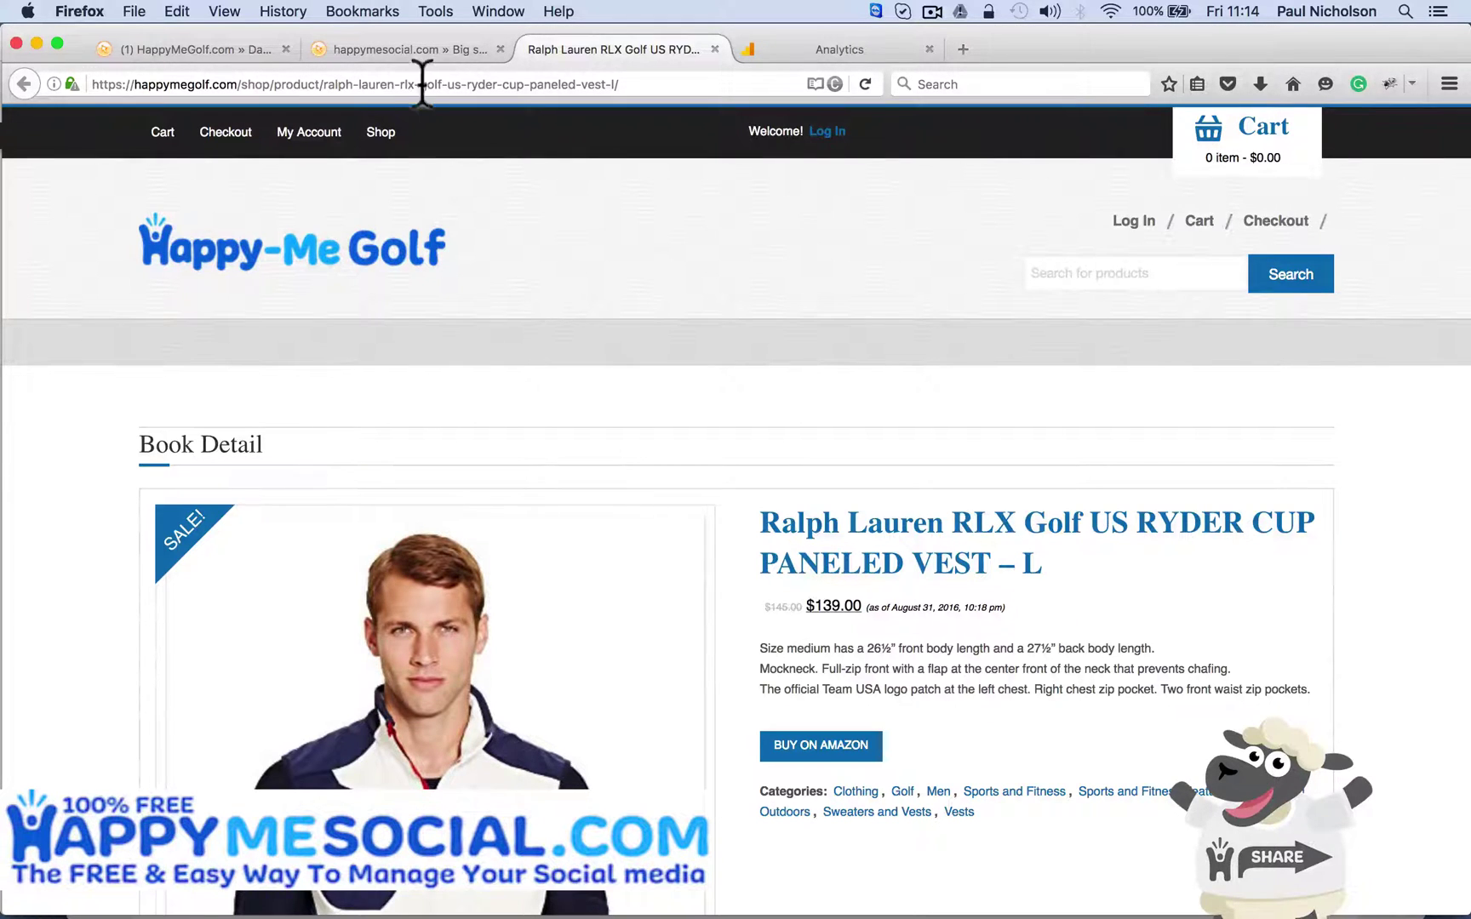
left_click(379, 50)
left_click(207, 49)
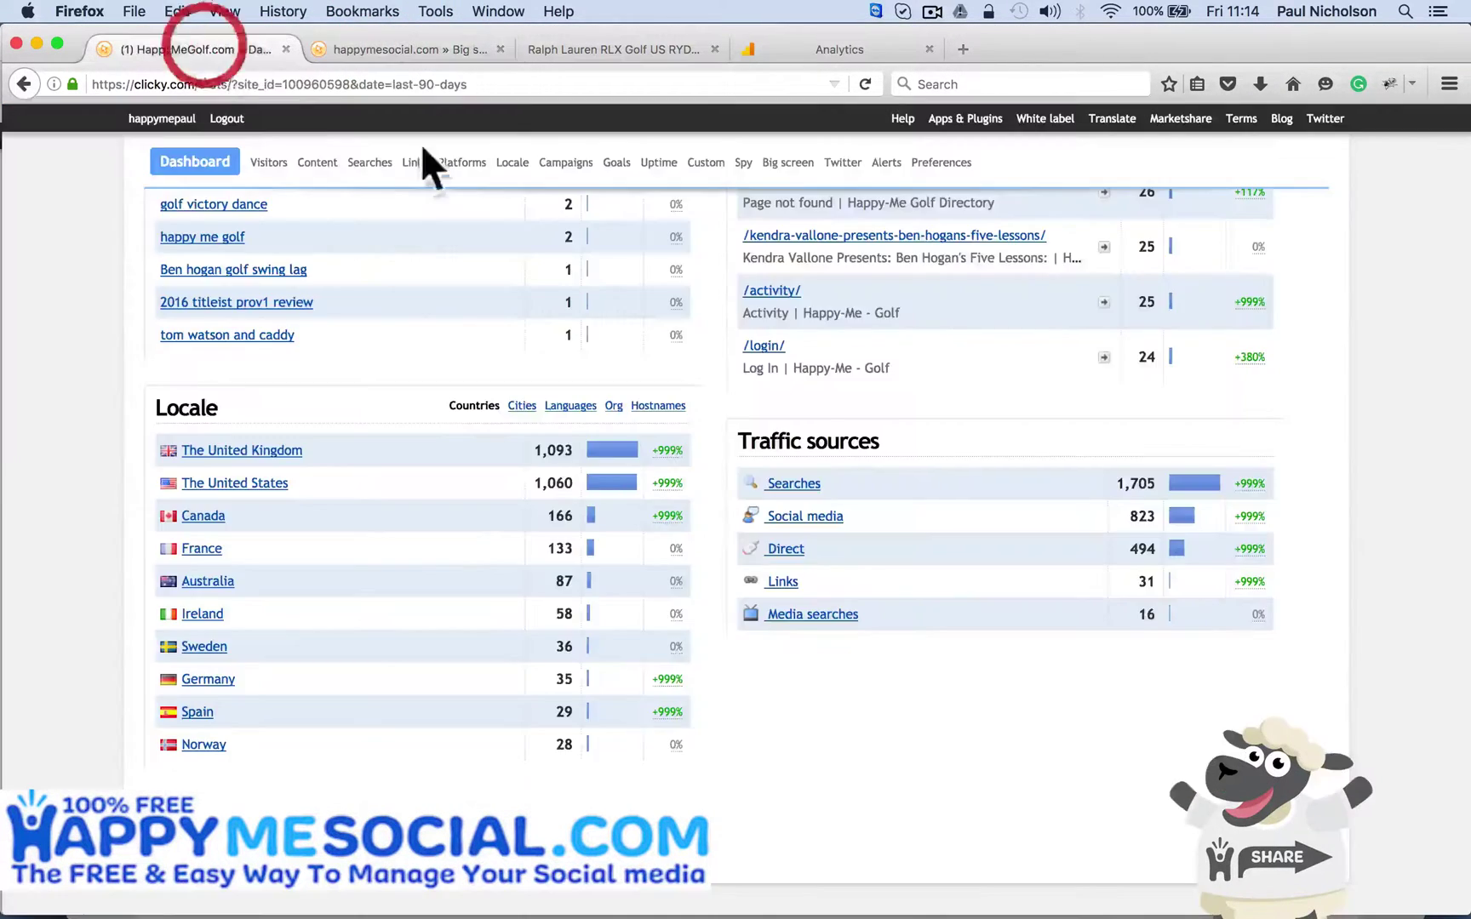
left_click(640, 55)
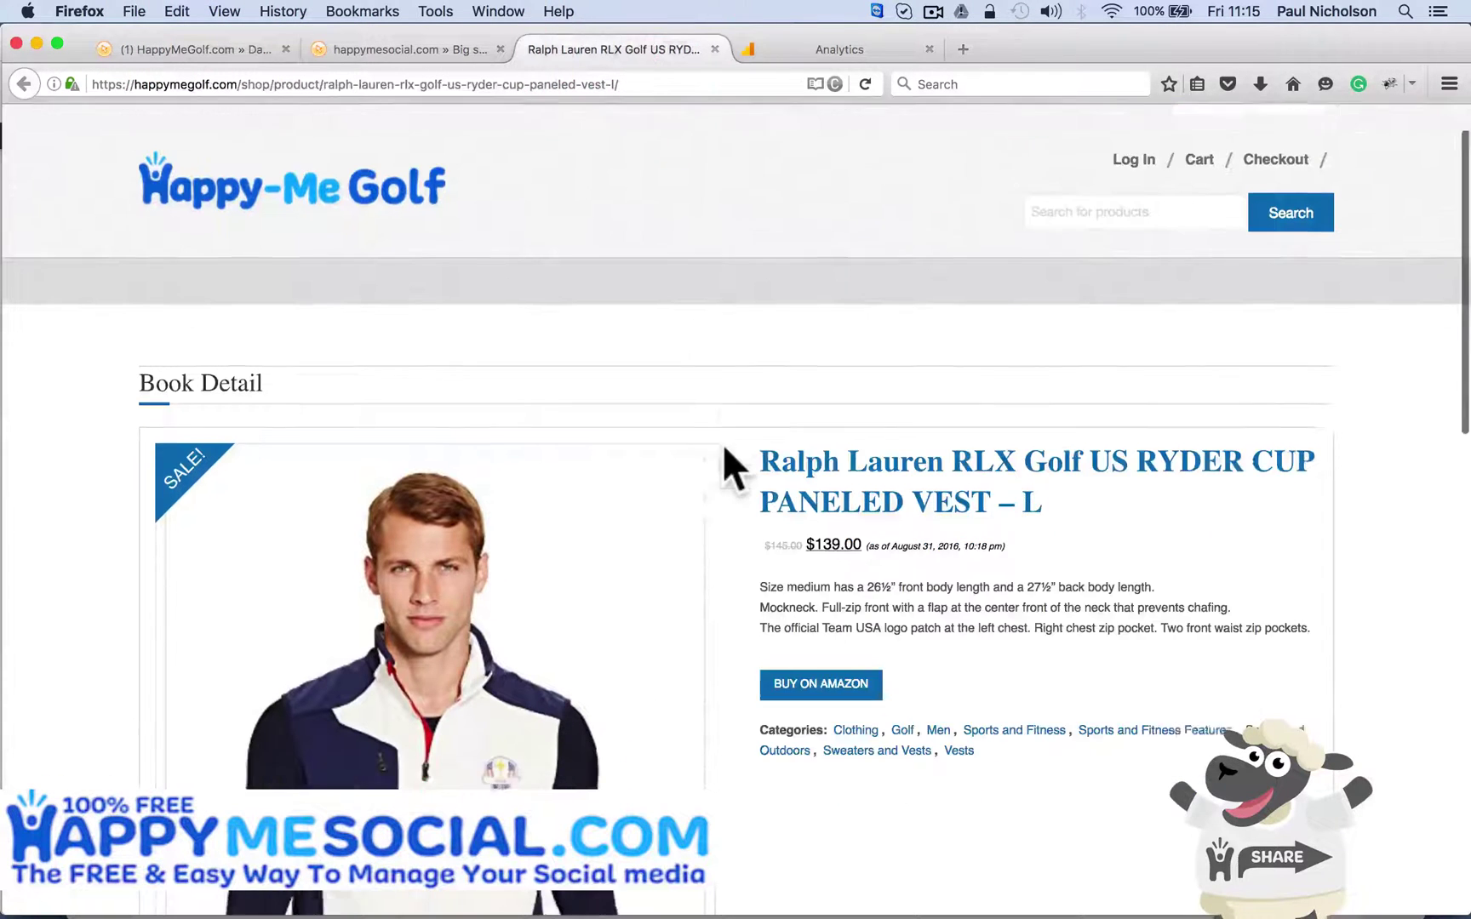
scroll(721, 444, "down", 2)
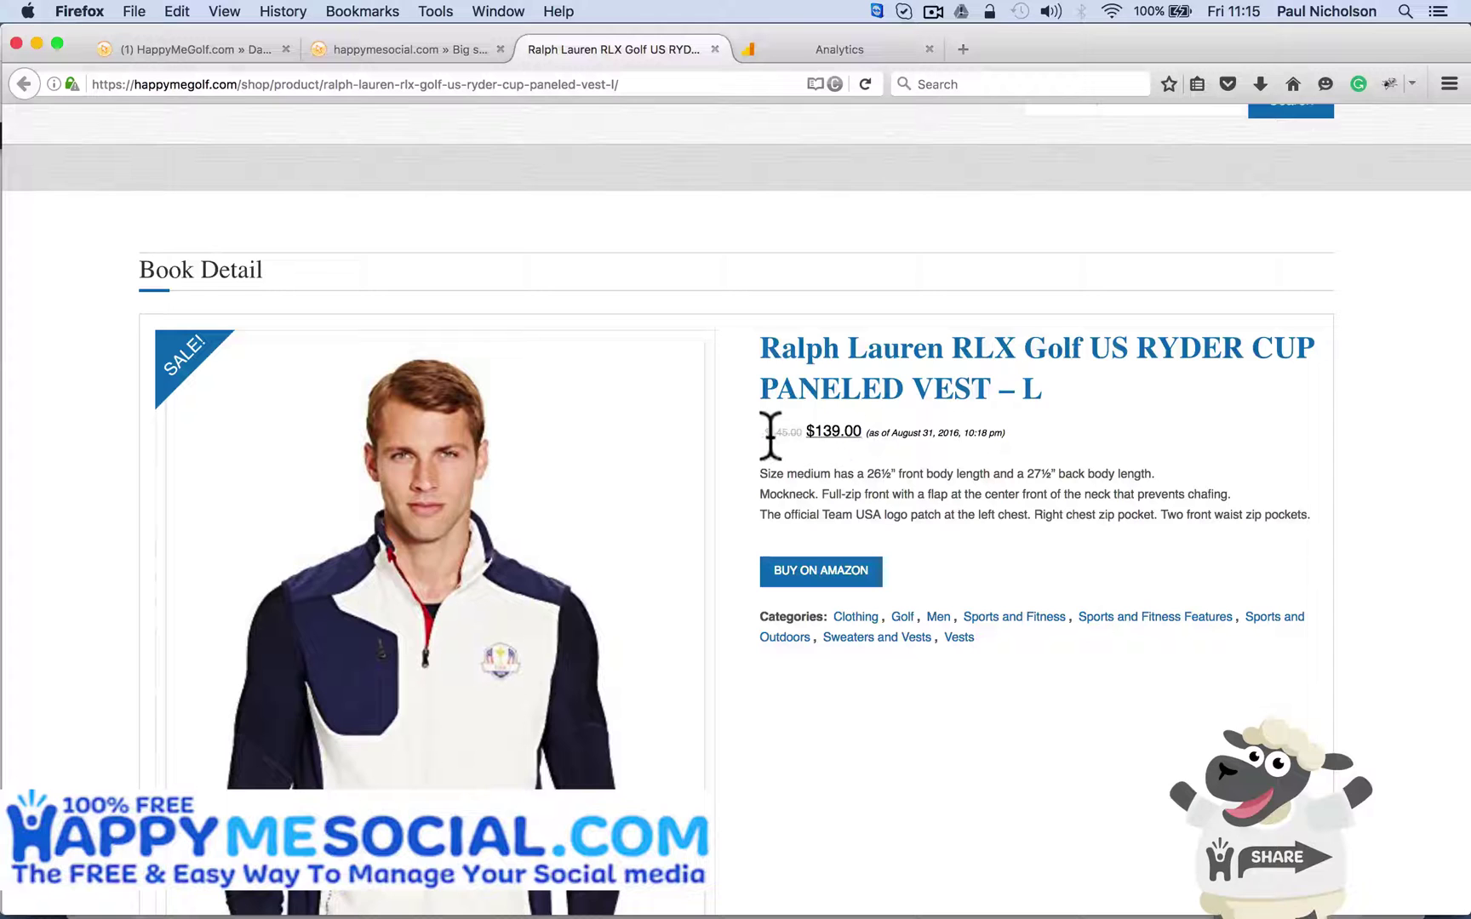
scroll(724, 448, "up", 3)
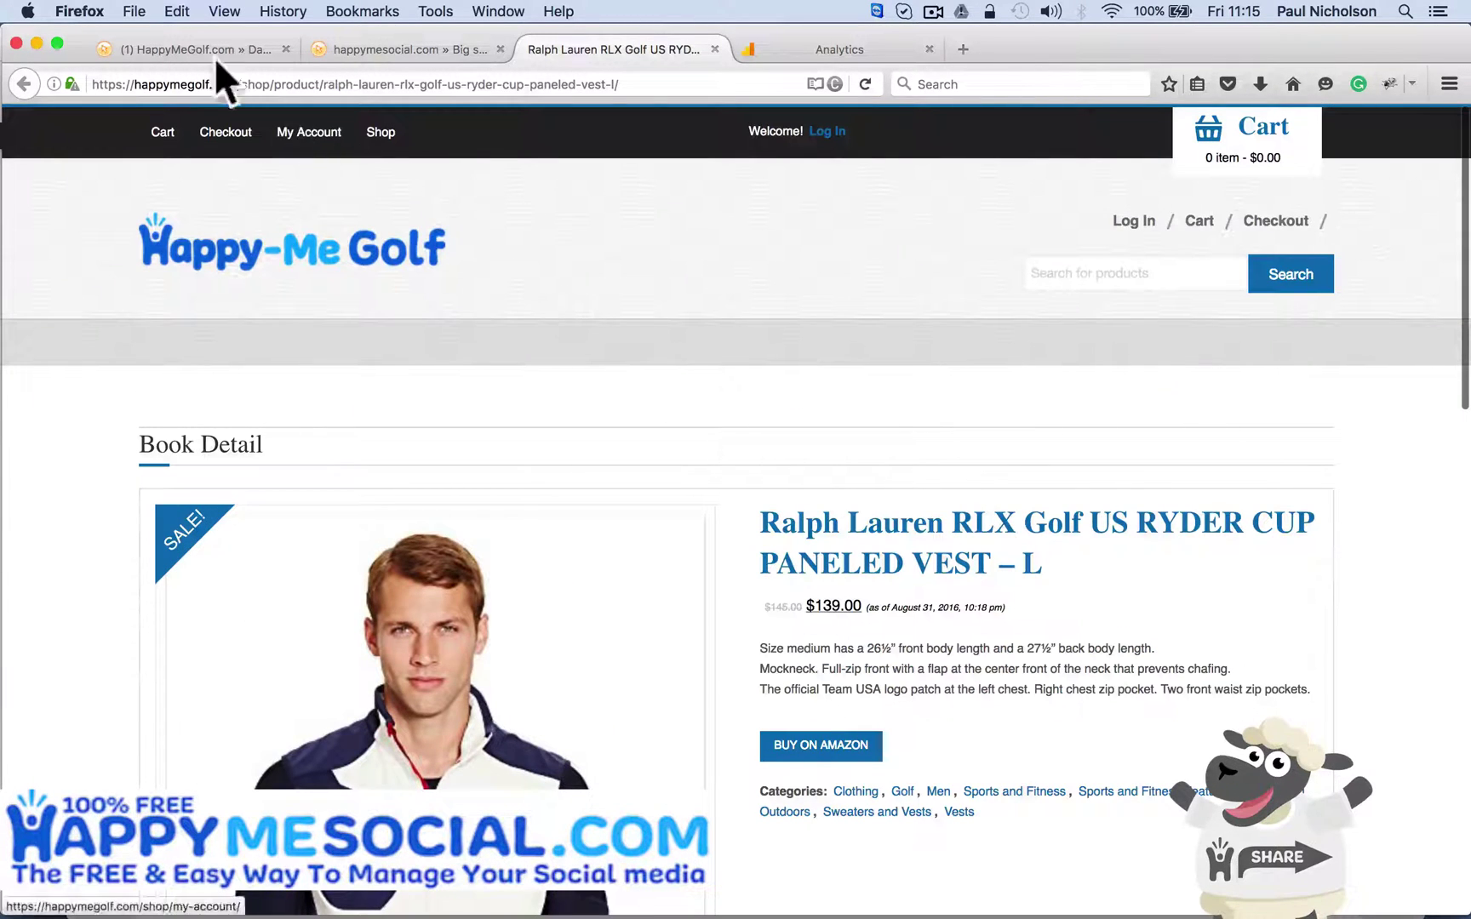
Return from the HappyMeGolf.com dashboard to the account home listing all sites
left_click(176, 50)
scroll(390, 368, "up", 2)
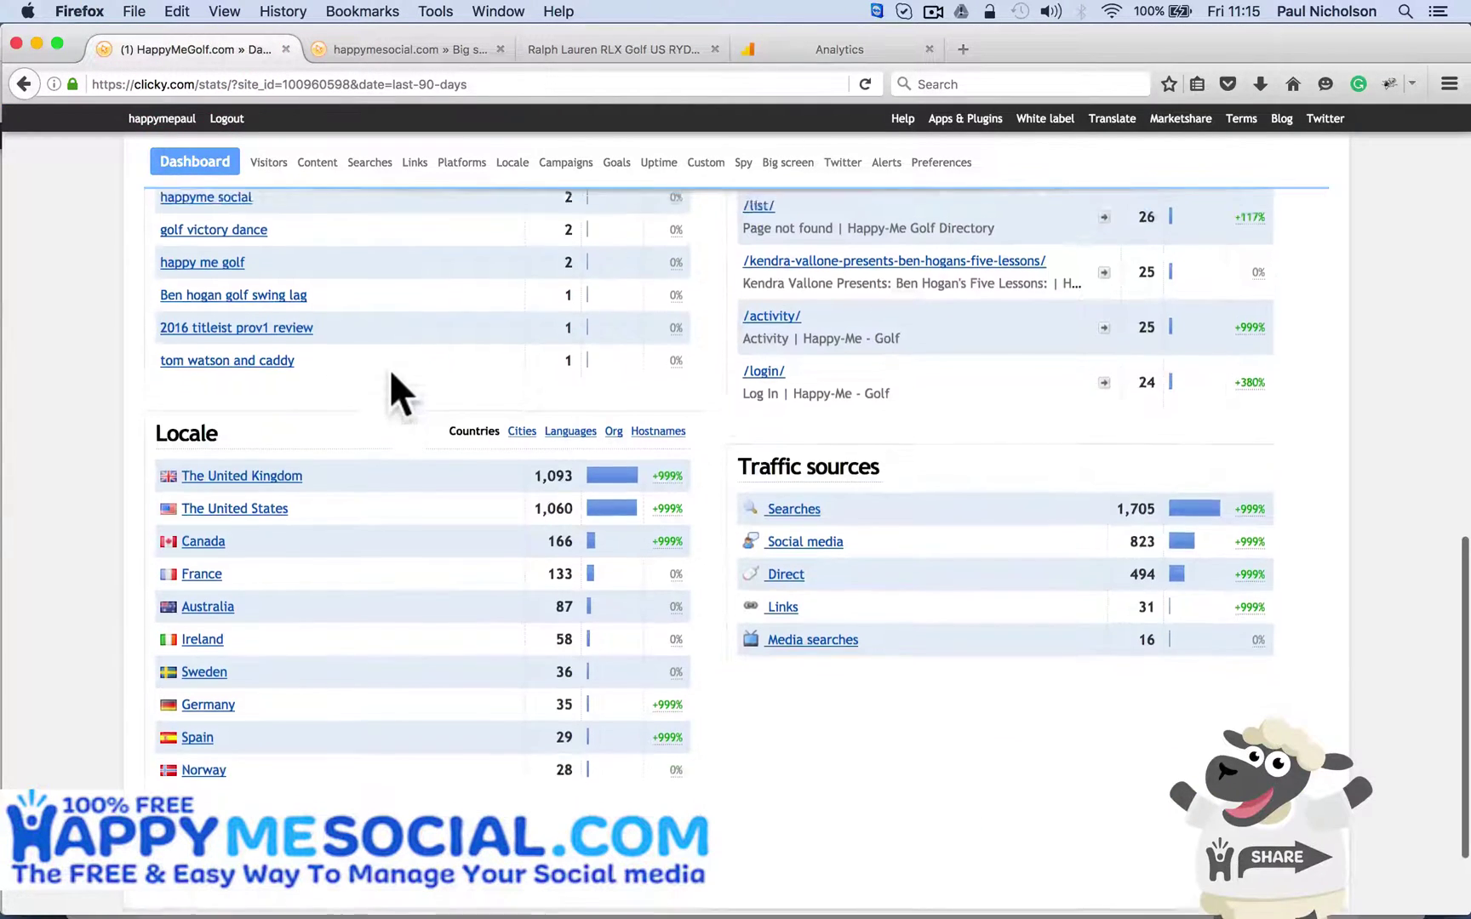
scroll(389, 369, "up", 1)
scroll(389, 370, "up", 2)
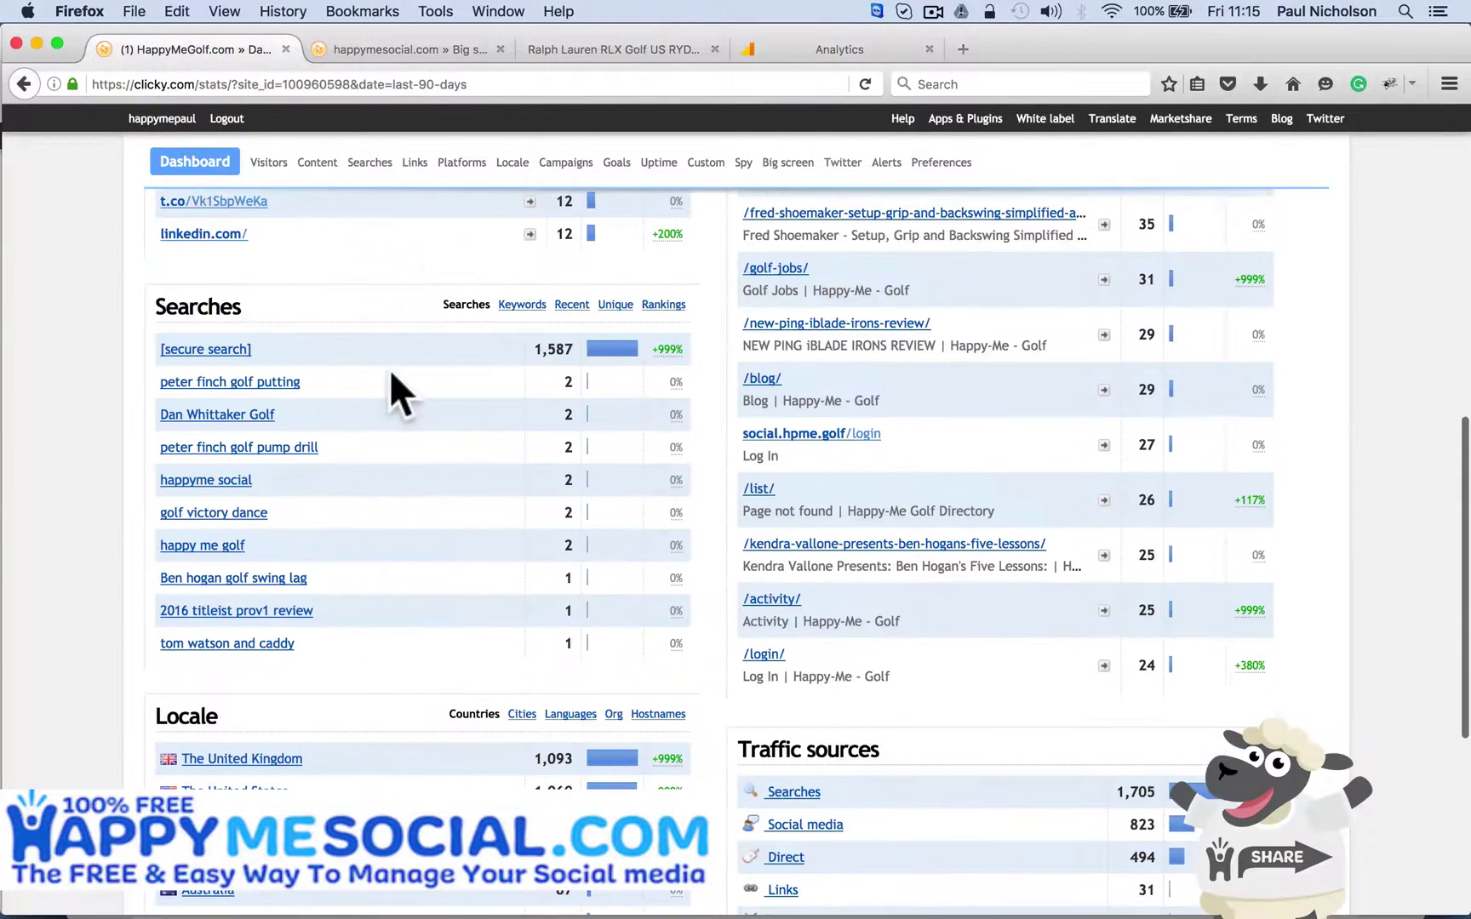
scroll(390, 370, "up", 2)
scroll(389, 370, "up", 2)
scroll(389, 369, "up", 5)
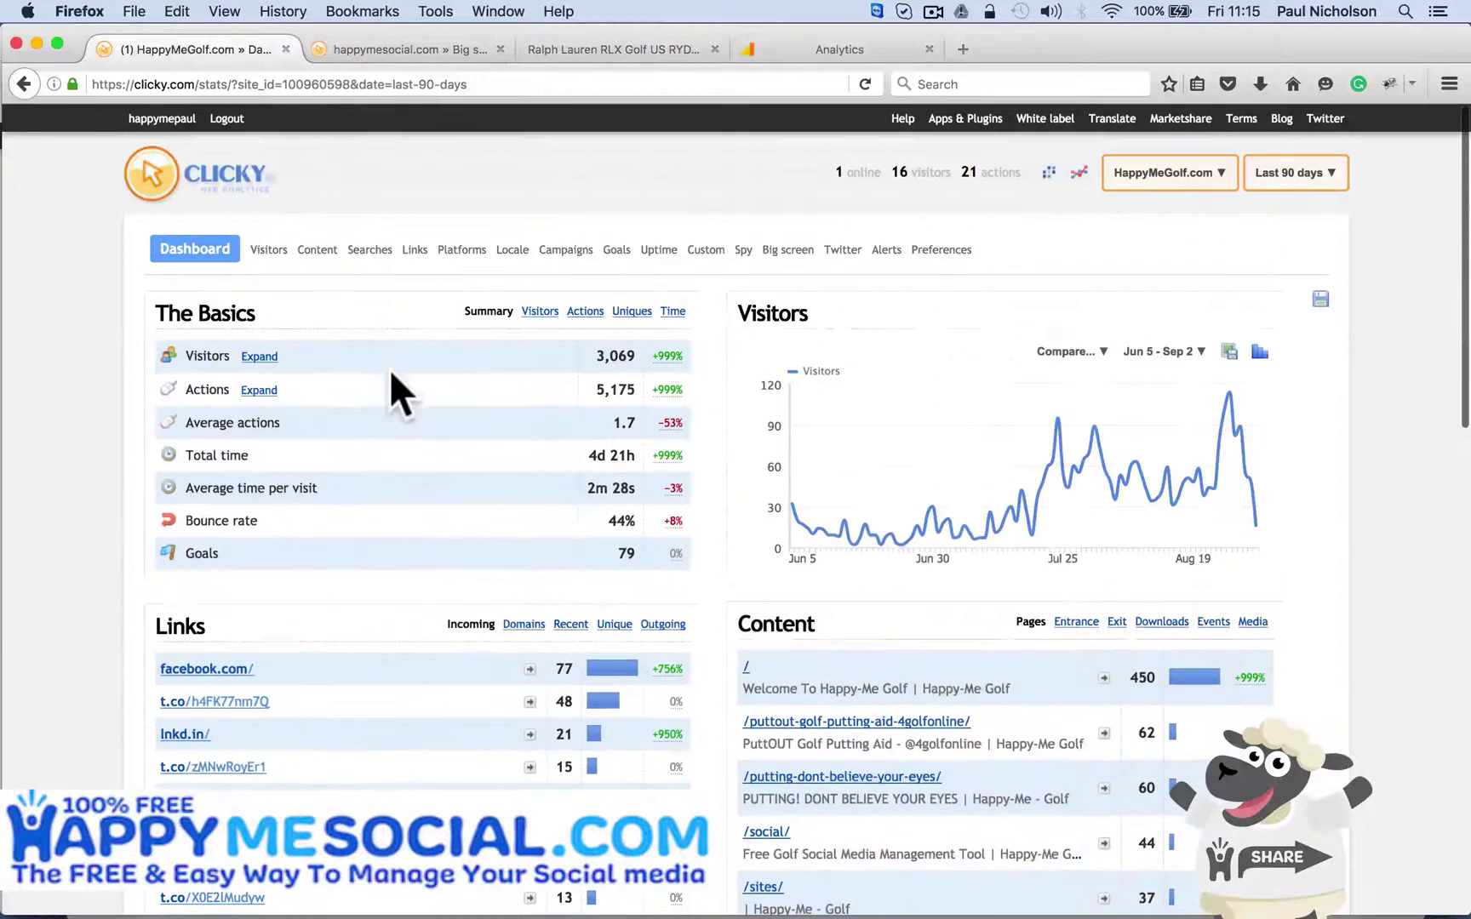
left_click(184, 175)
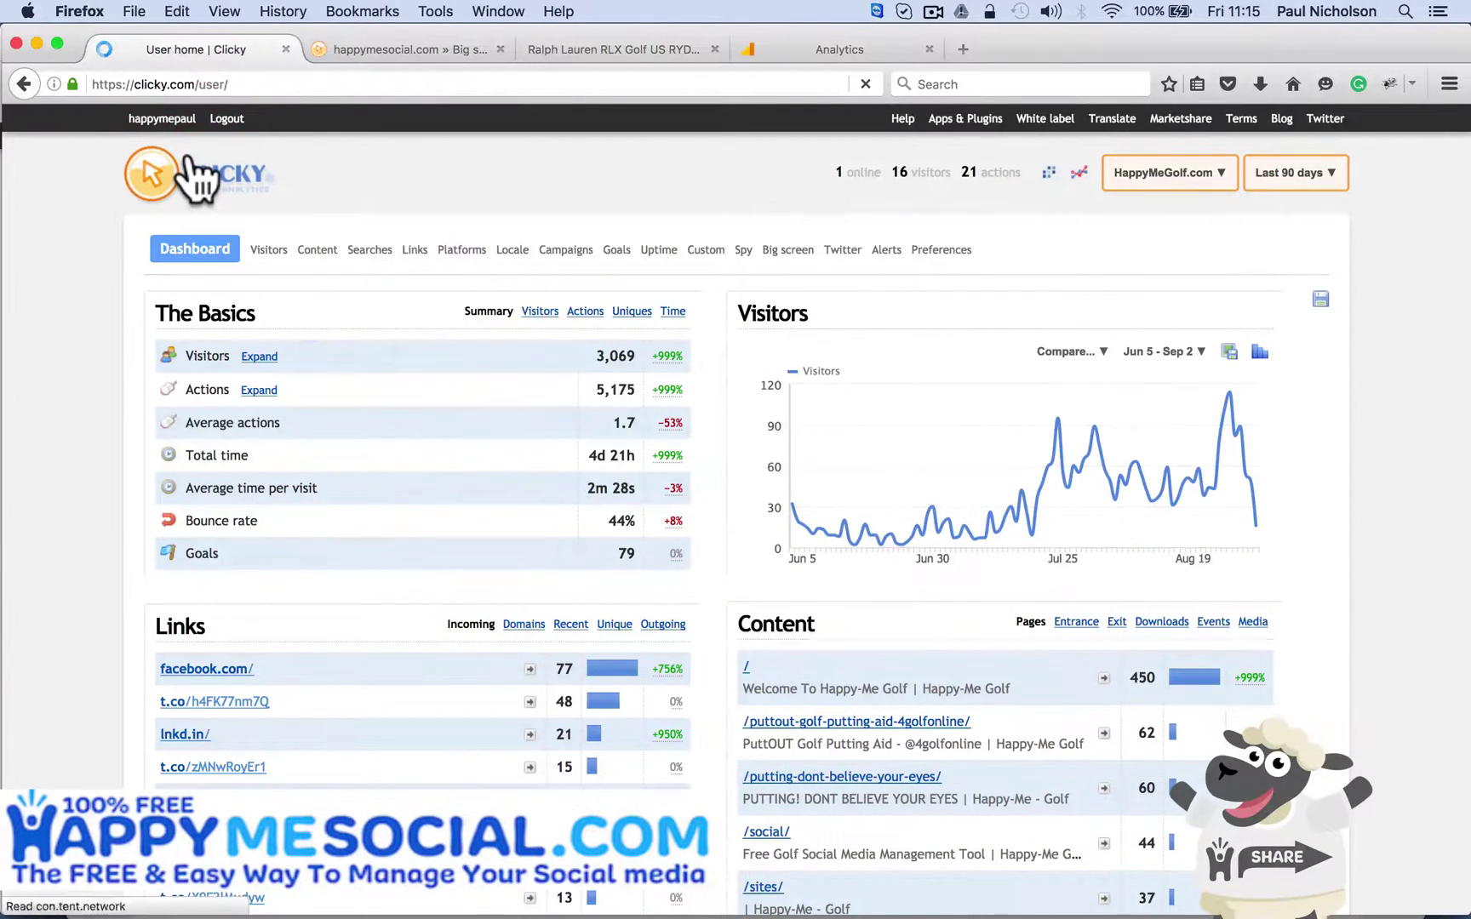
scroll(357, 571, "down", 1)
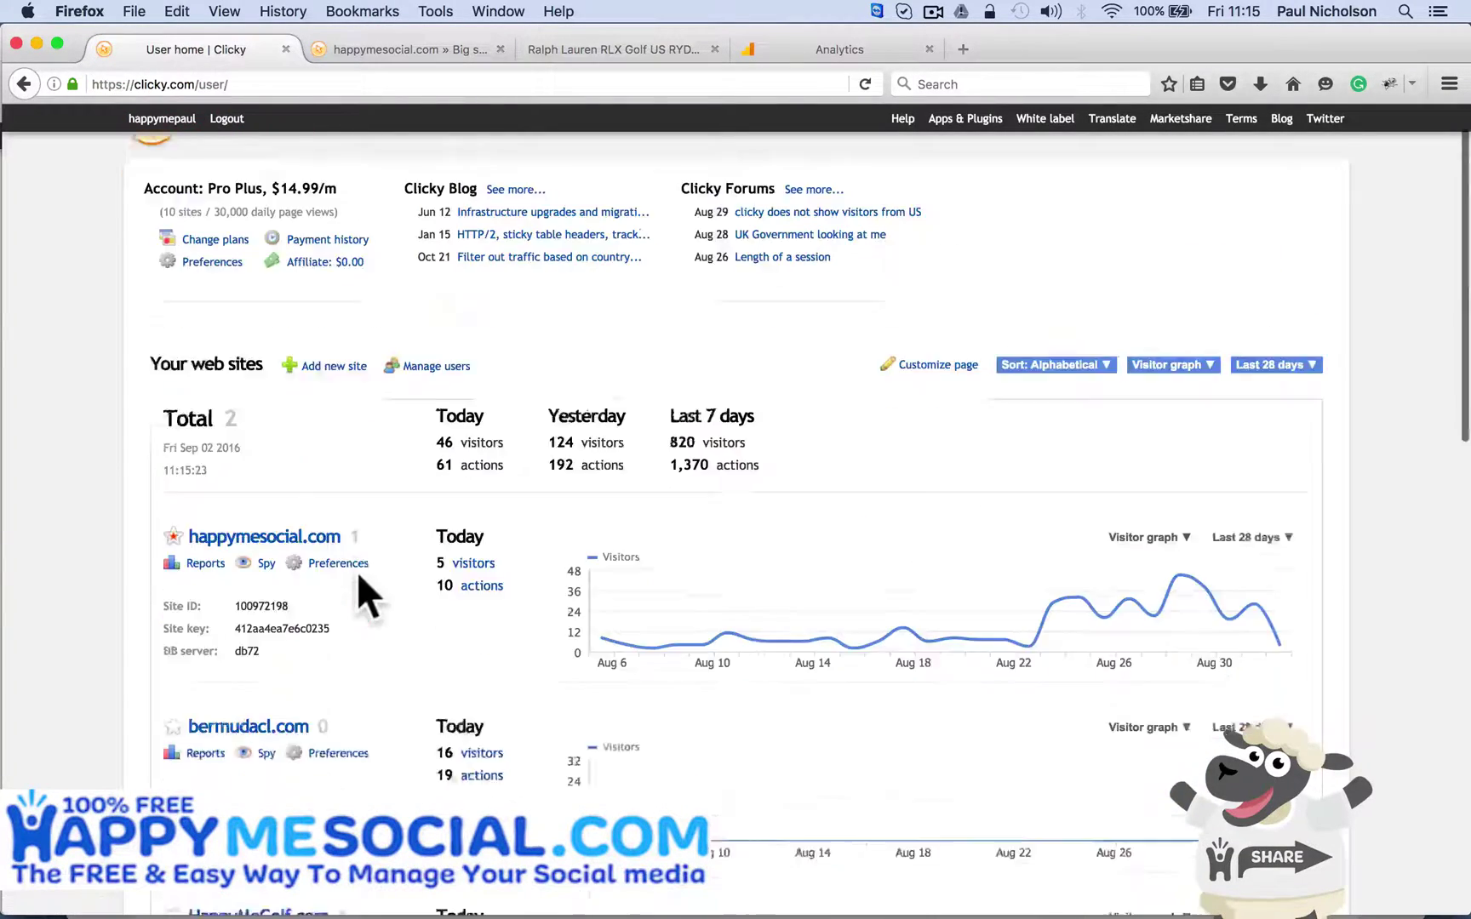
scroll(357, 570, "down", 3)
scroll(318, 509, "down", 2)
scroll(320, 511, "down", 8)
scroll(320, 511, "up", 4)
scroll(320, 510, "up", 2)
scroll(318, 510, "up", 1)
scroll(322, 510, "up", 2)
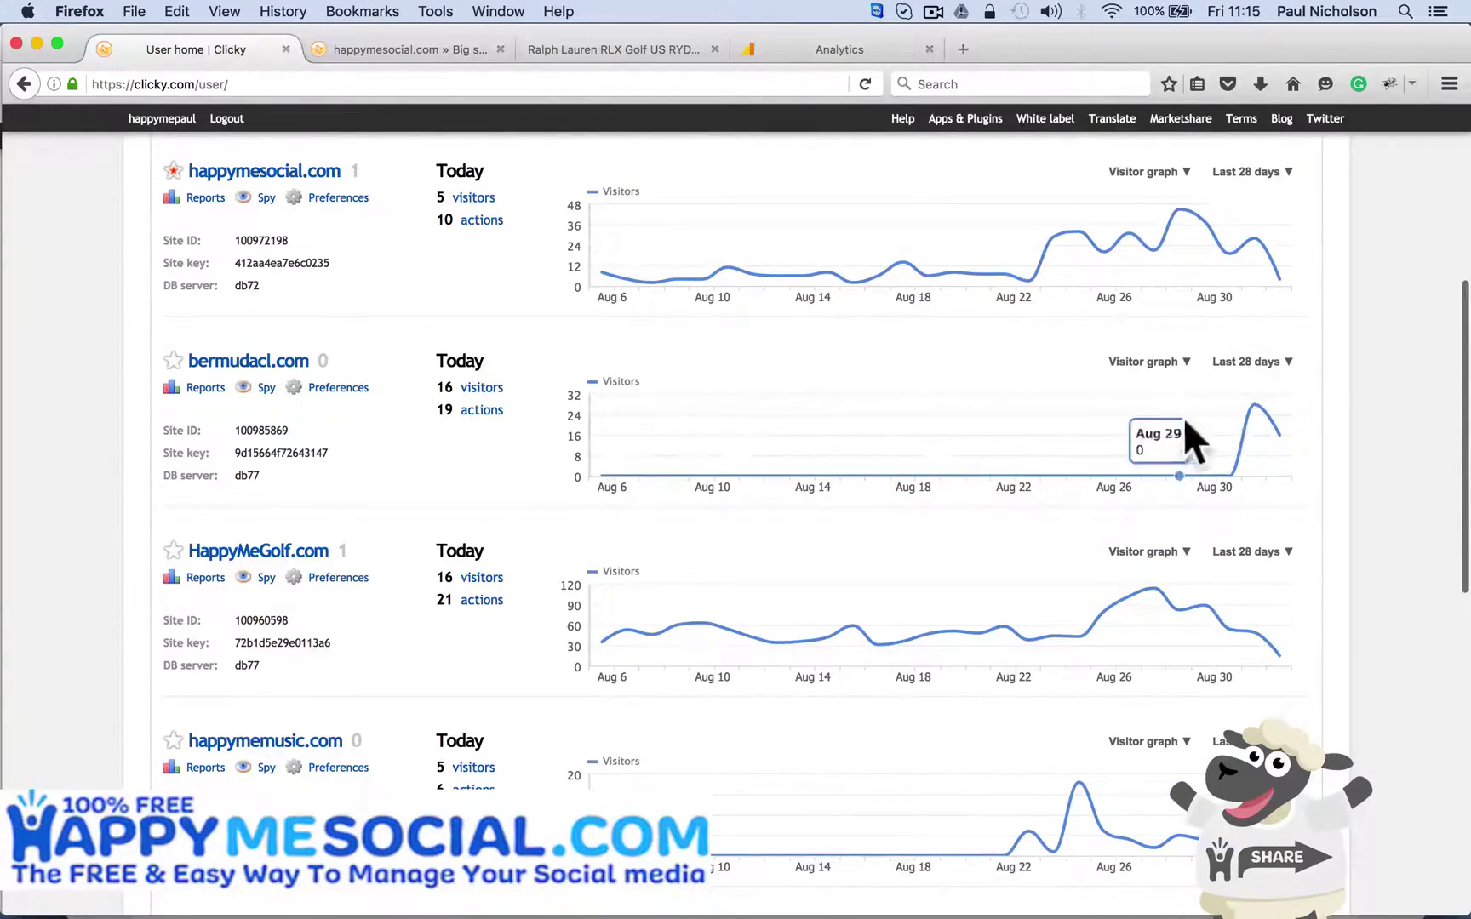
mouse_move(602, 474)
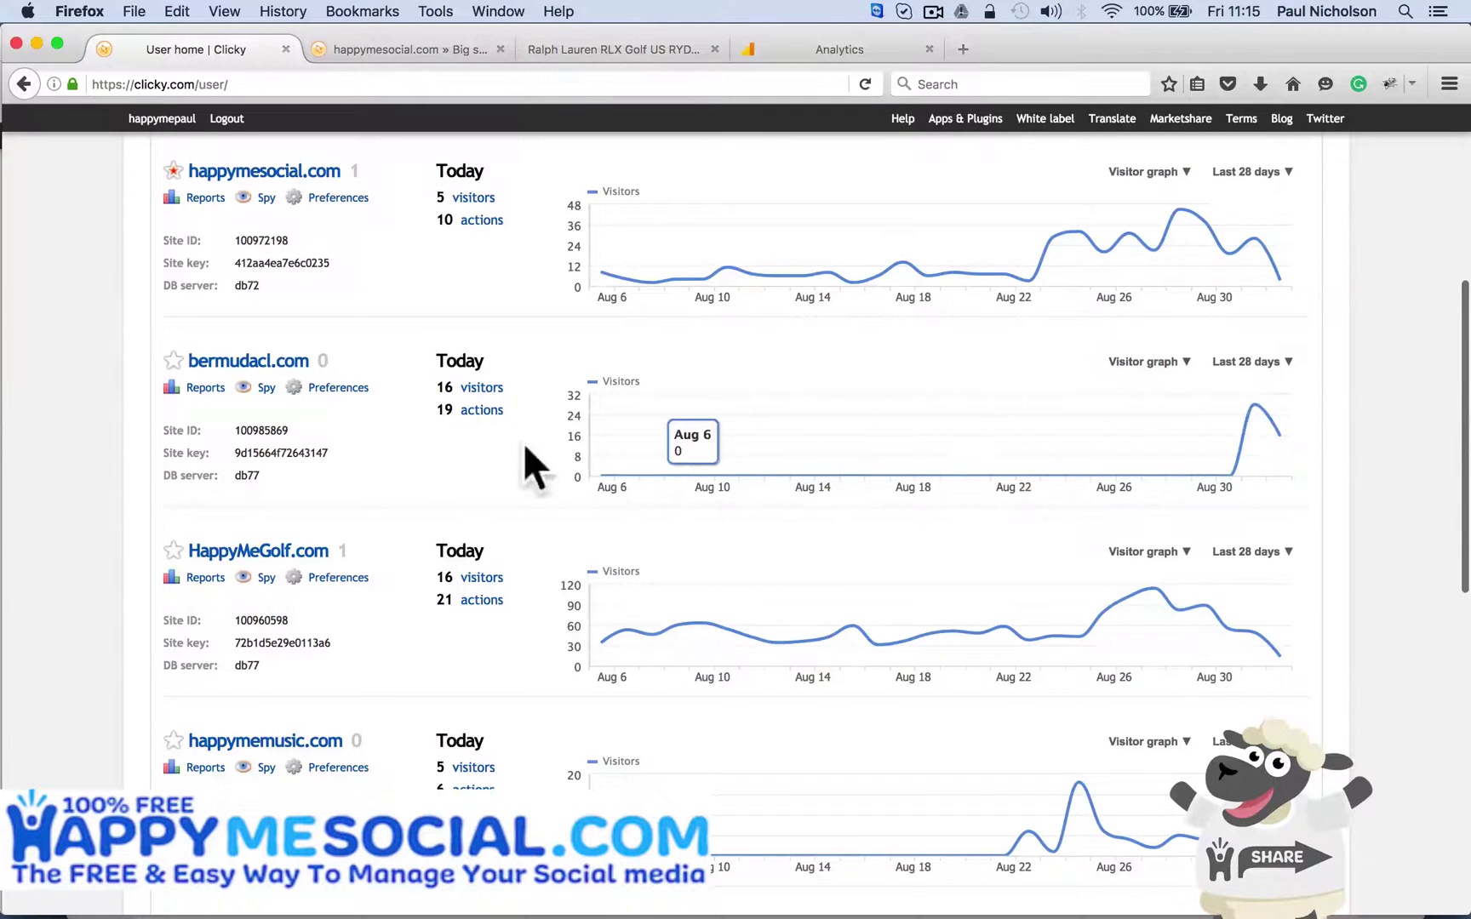
View bermudacl.com's live Spy feed of BAA Wanderers 2002 page visits
left_click(258, 368)
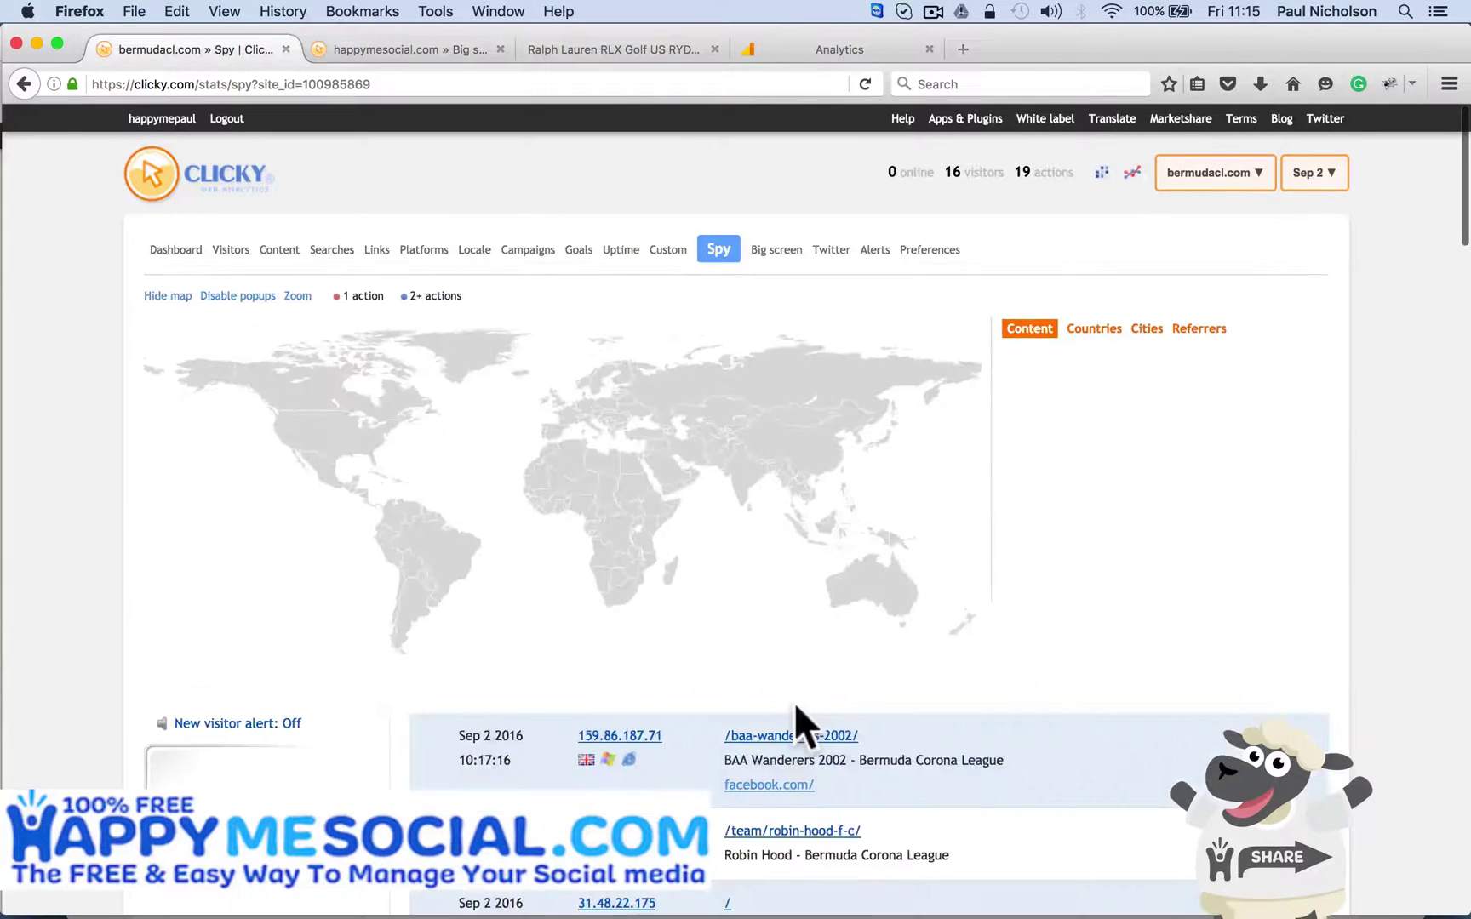
scroll(793, 702, "down", 5)
scroll(795, 706, "down", 5)
scroll(796, 708, "down", 1)
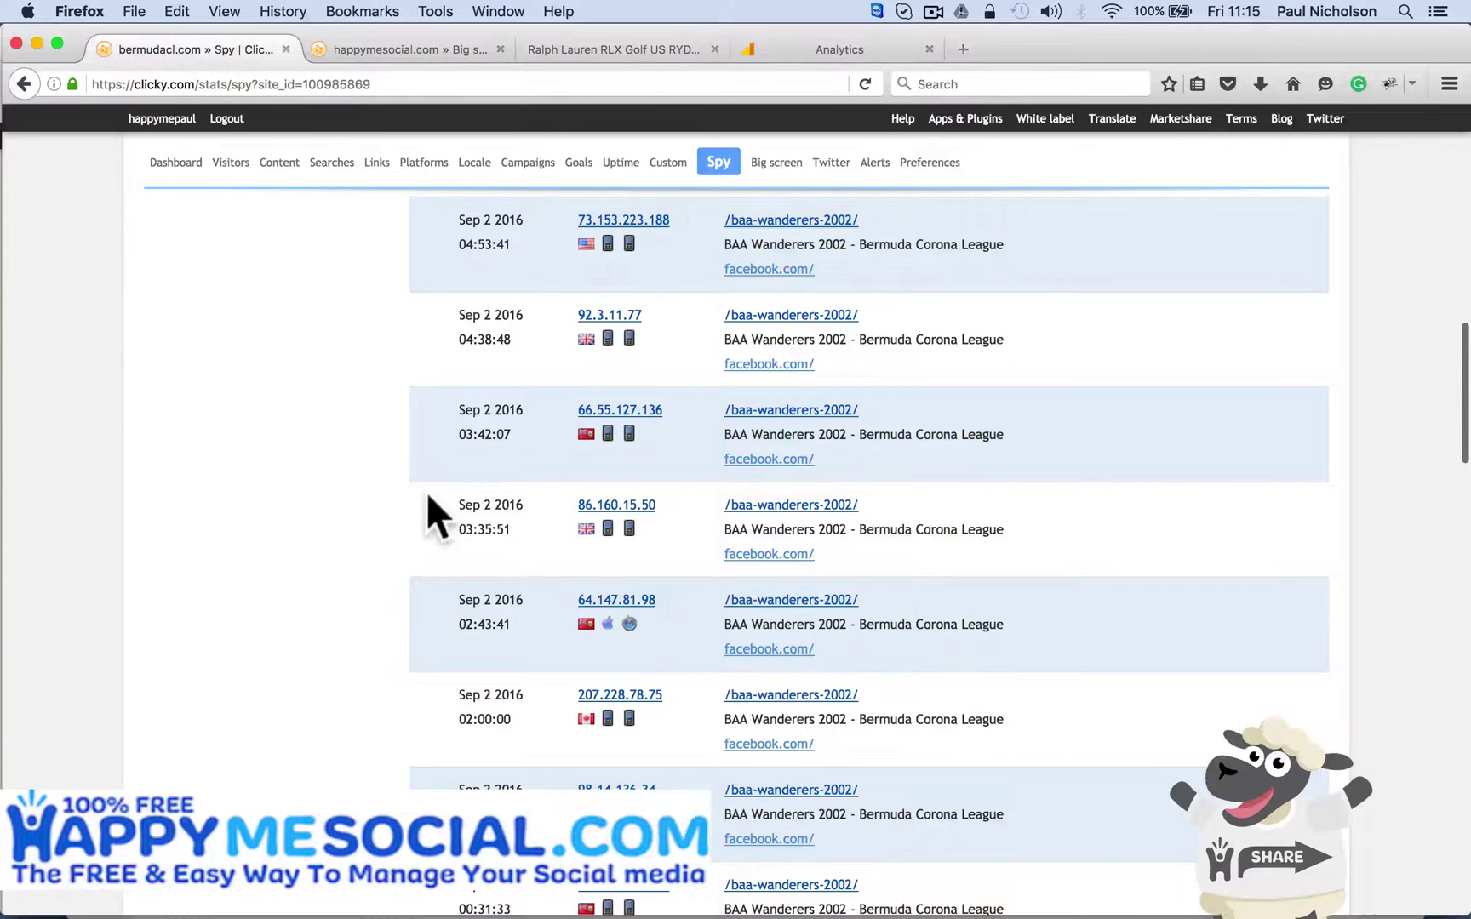
scroll(375, 413, "up", 10)
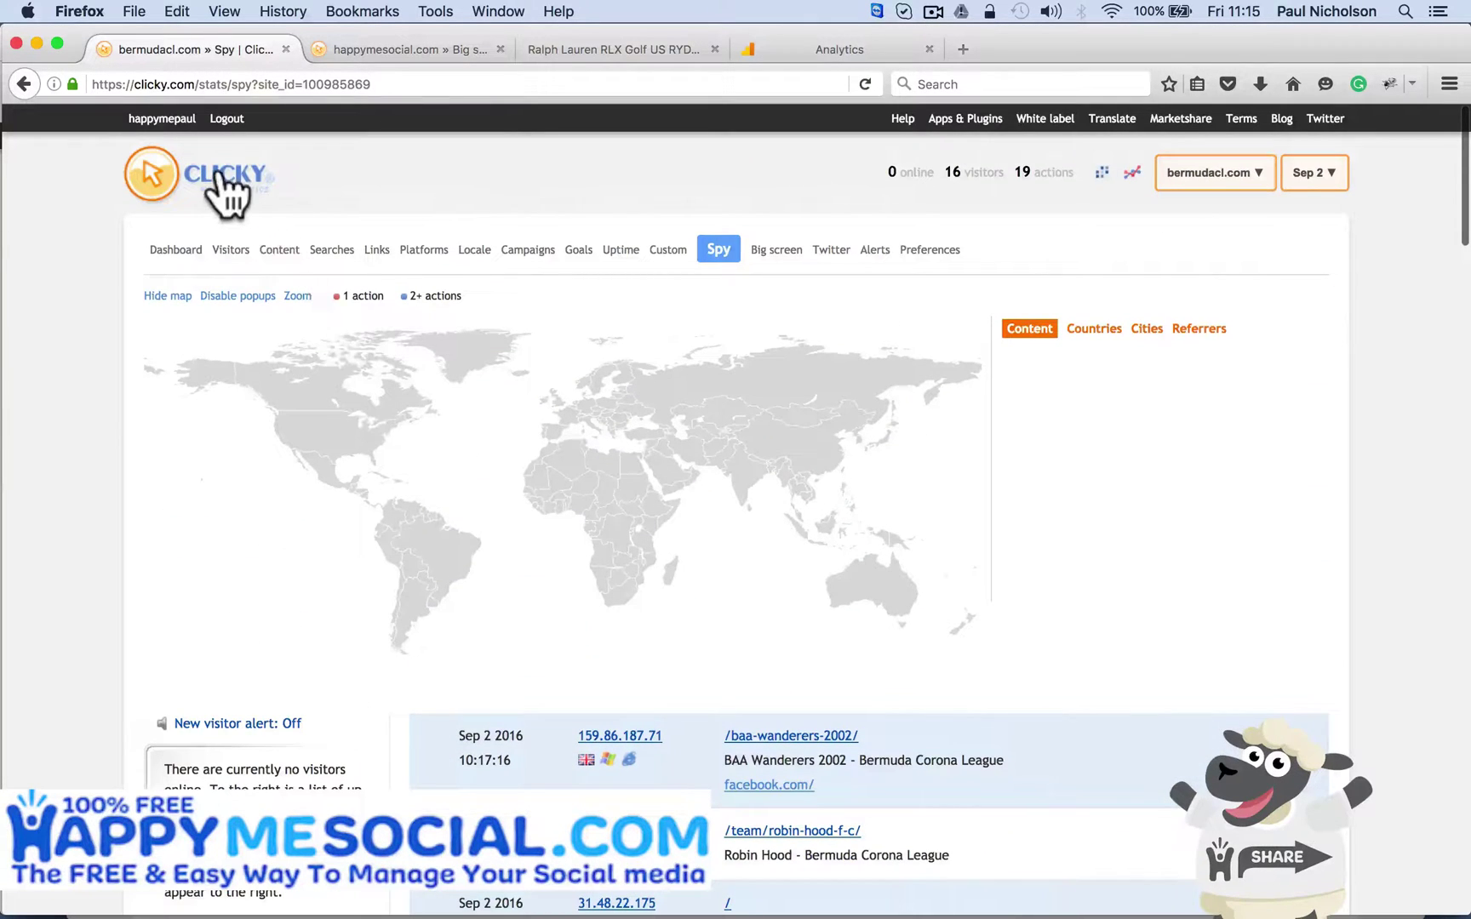
Return to the account home showing 46 visitors today and 820 over seven days
left_click(220, 173)
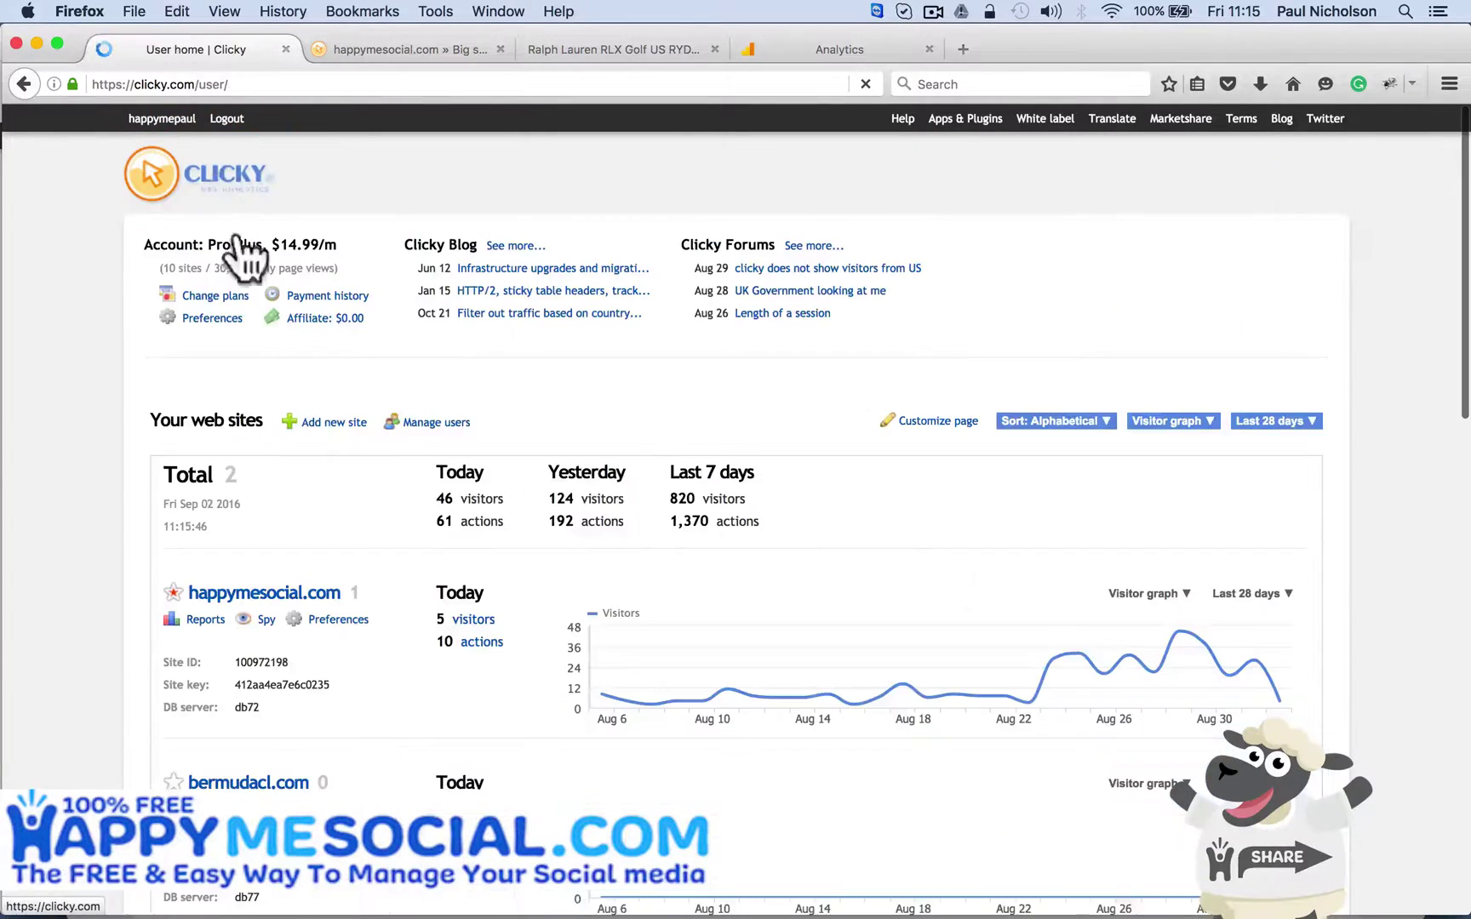
scroll(353, 560, "down", 3)
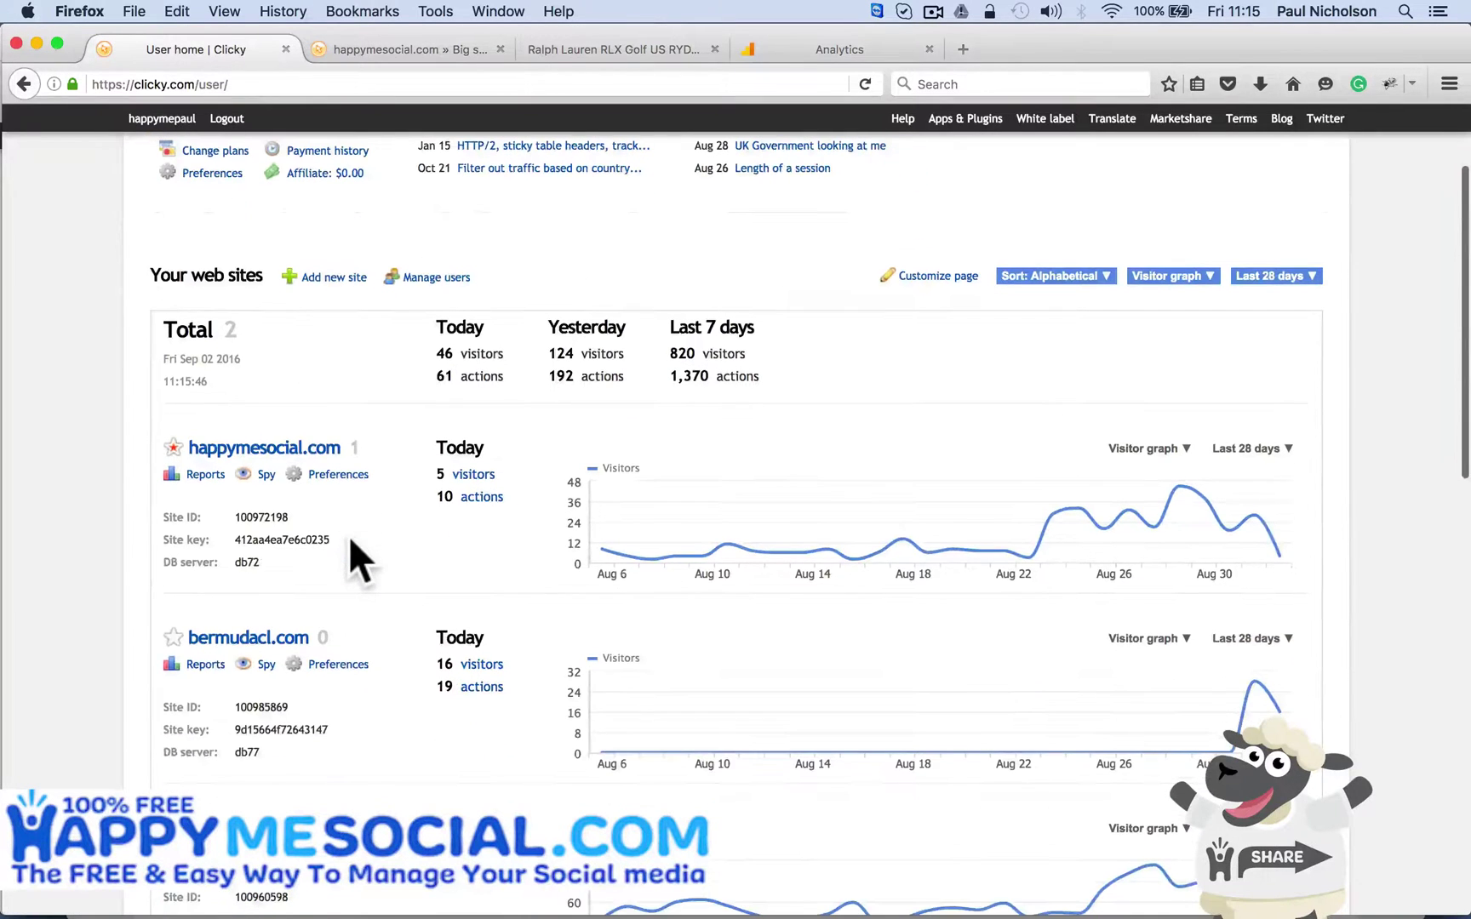